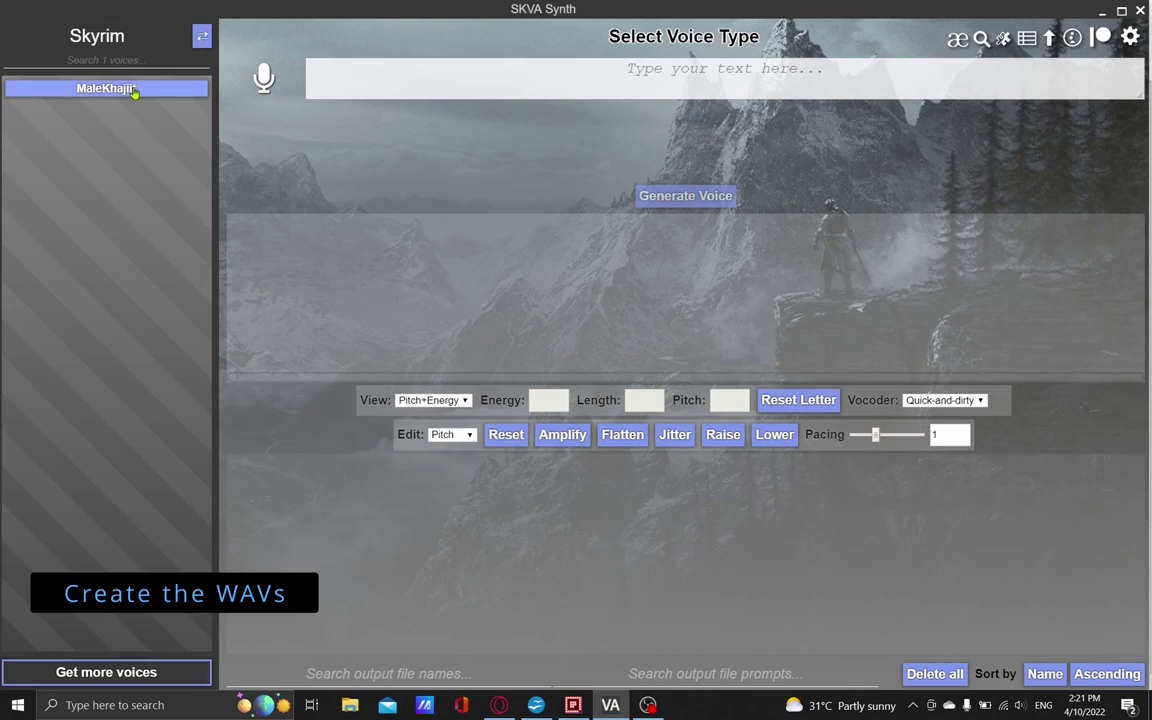
Select the MaleKhajiit voice and load its model.
left_click(133, 90)
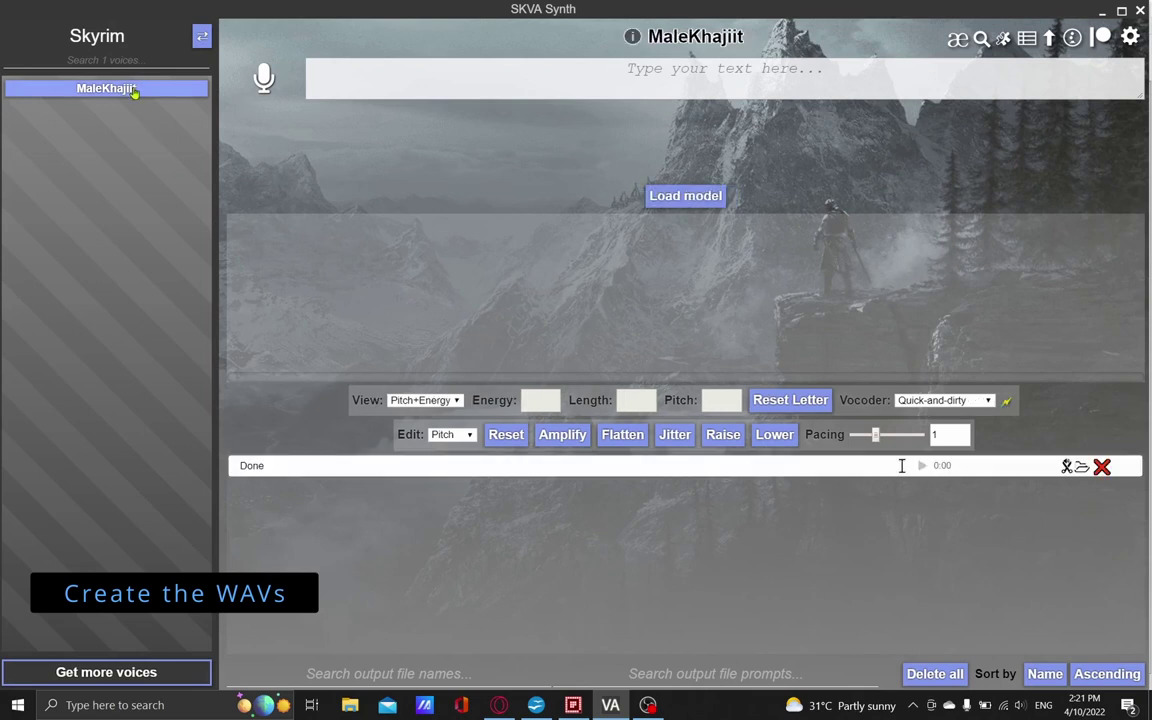
left_click(694, 207)
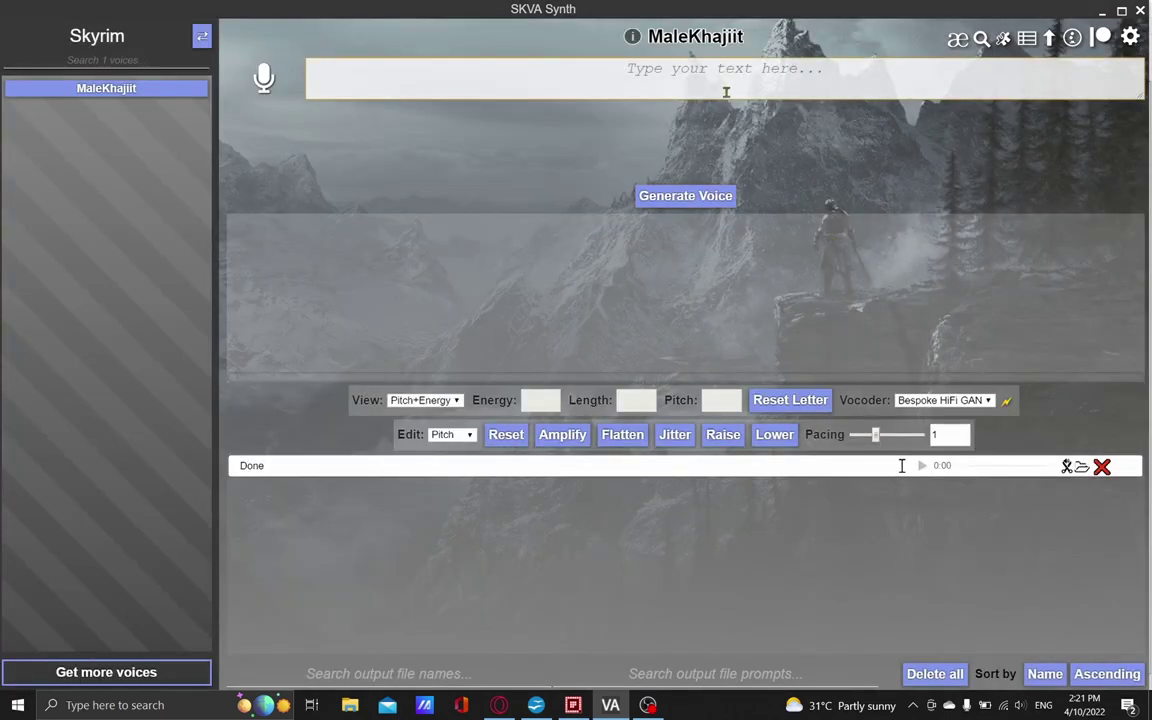
Generate and play the line "Ah... Winterhold. It is amazing how fast you can cross the bridge with a fireball under your tail.".
right_click(720, 69)
left_click(748, 98)
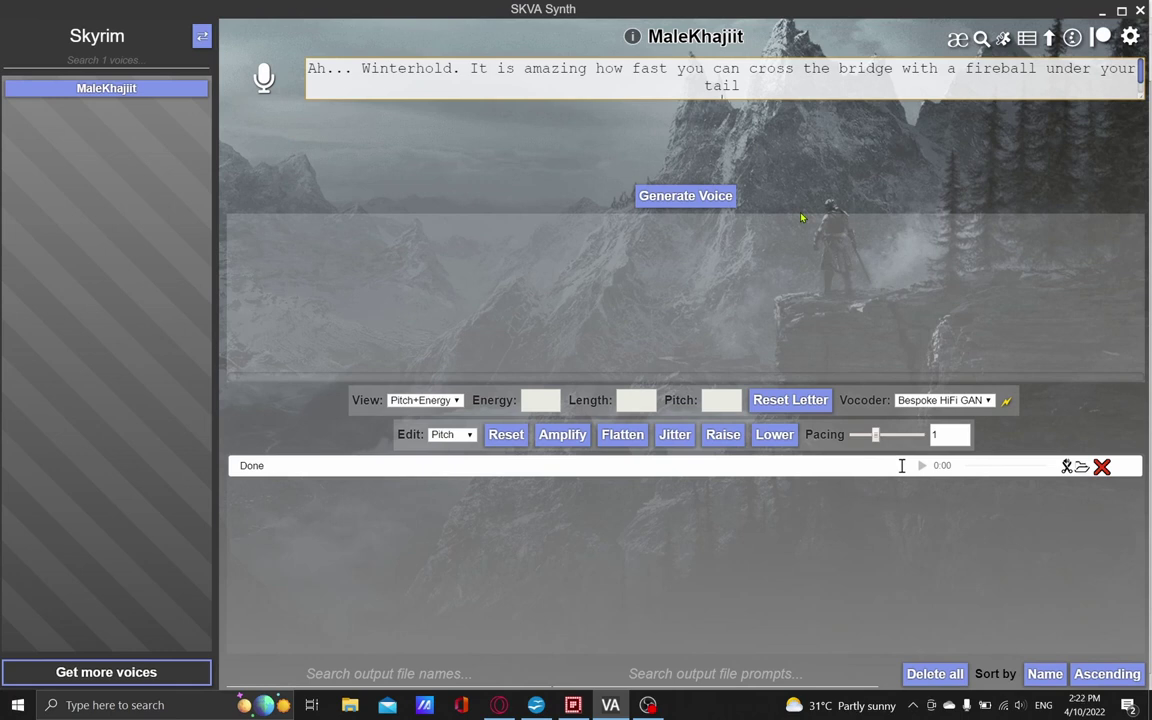
type(".")
left_click(659, 198)
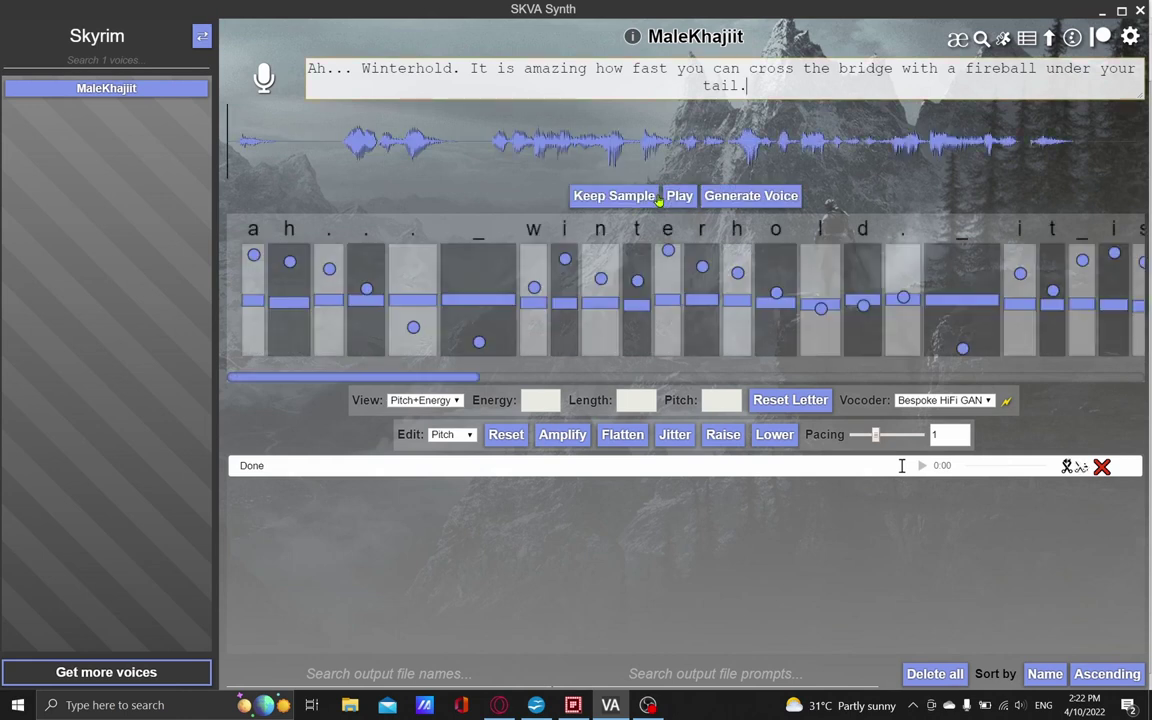
left_click(680, 197)
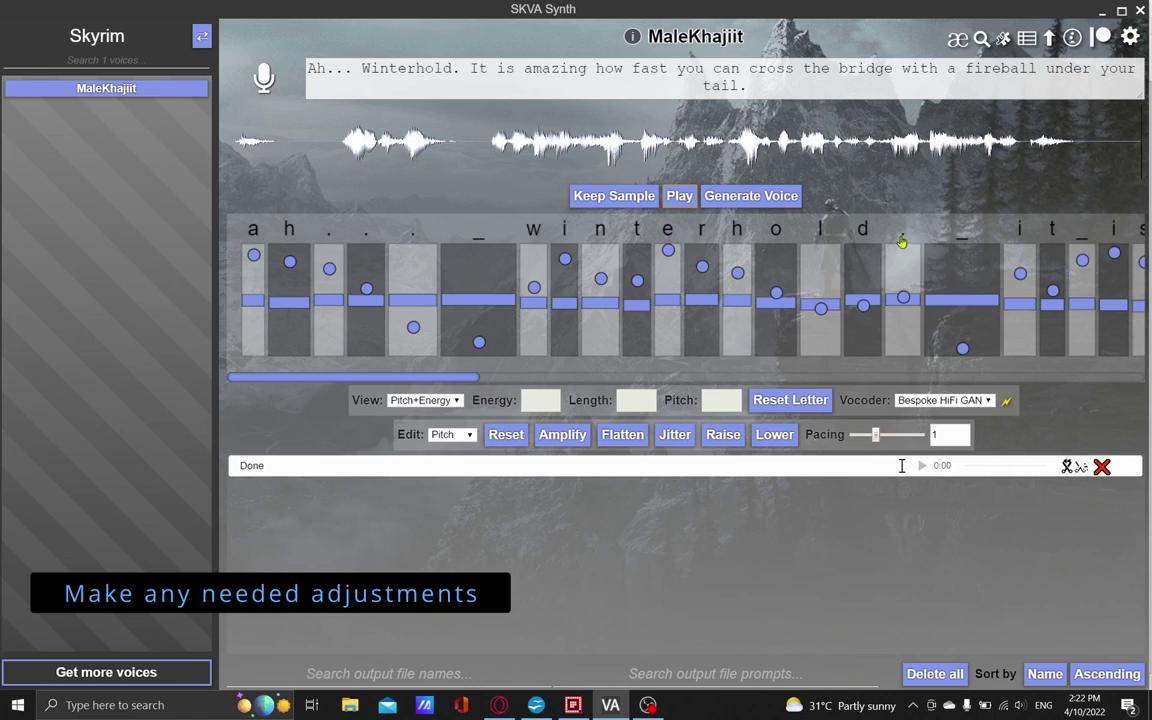
Set the length of the pause between "Winterhold." and "It" to 25.
left_click(962, 248)
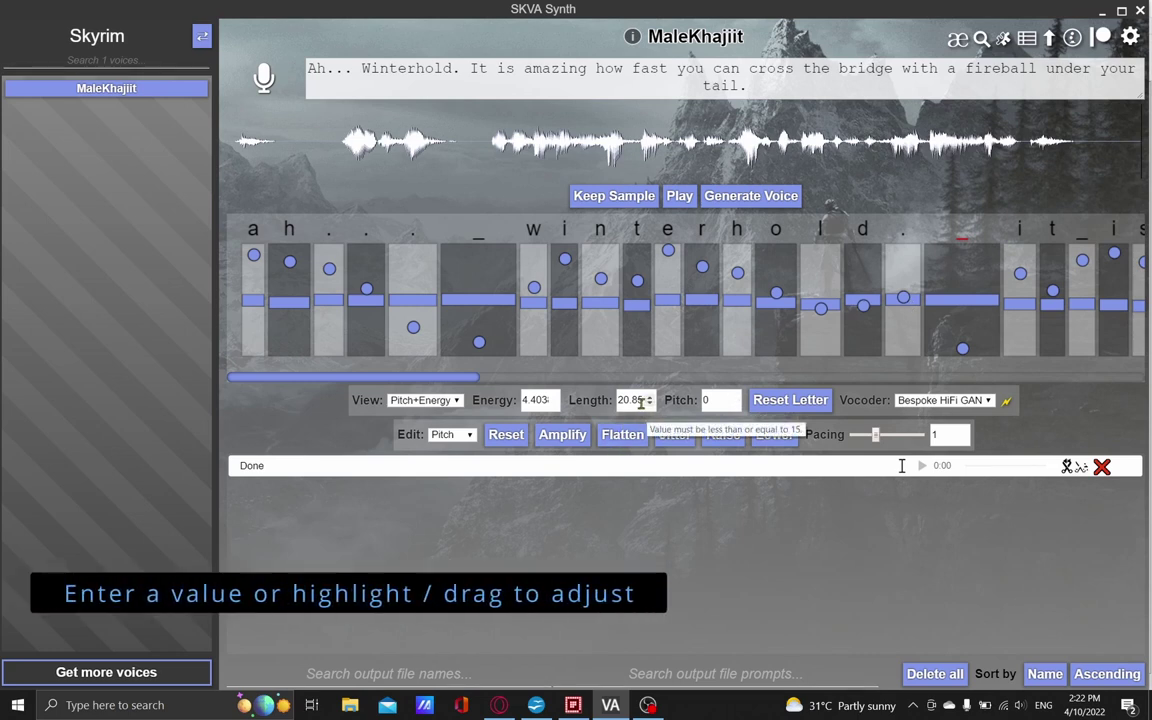
left_click_drag(643, 400, 625, 402)
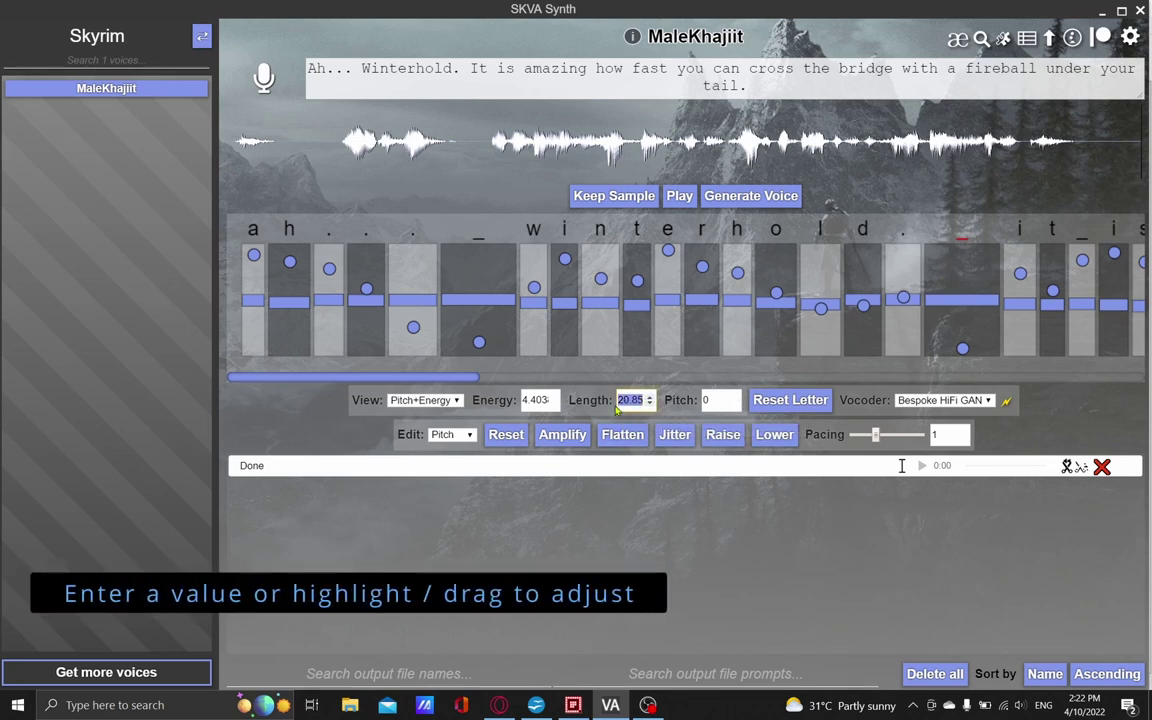
type("25")
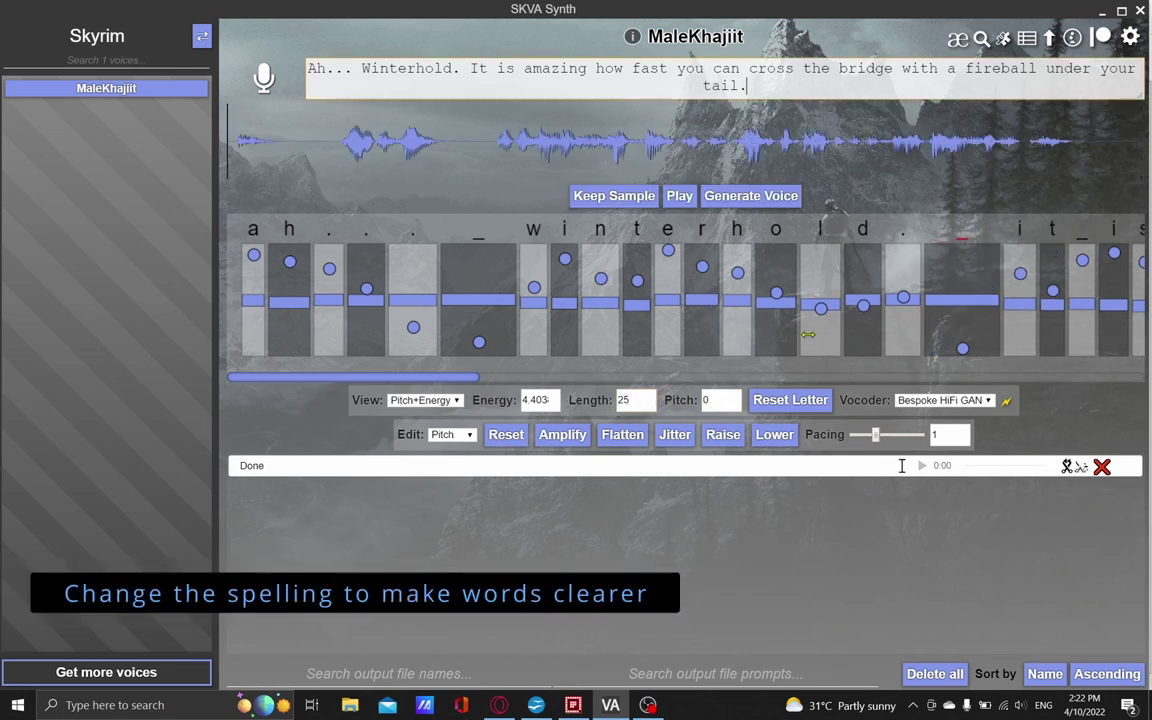
Split "fireball" into "fire ball" in the text, then regenerate the voice and play it back.
left_click(998, 68)
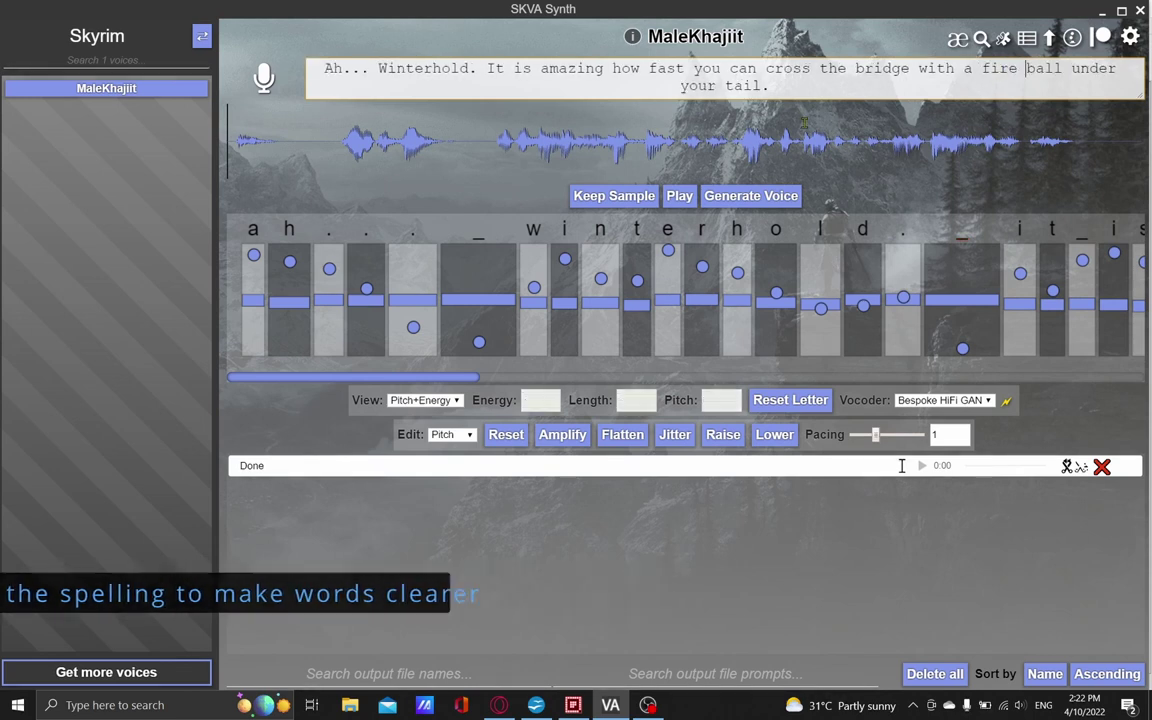
left_click(718, 200)
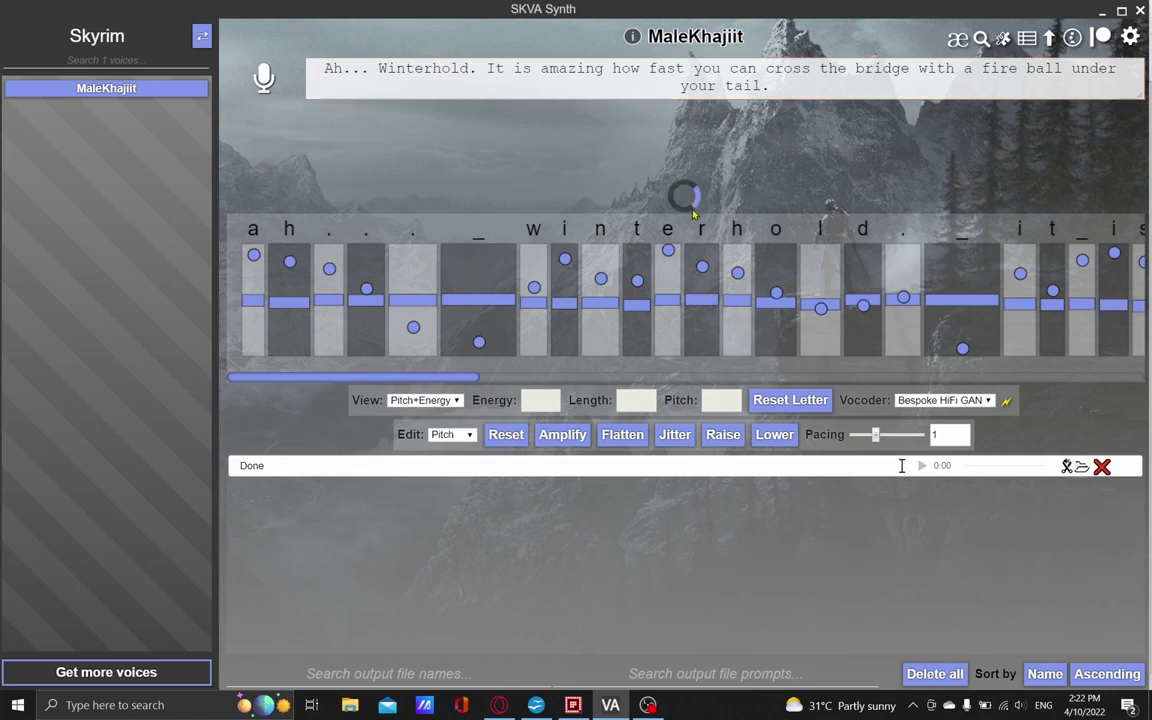
left_click(686, 204)
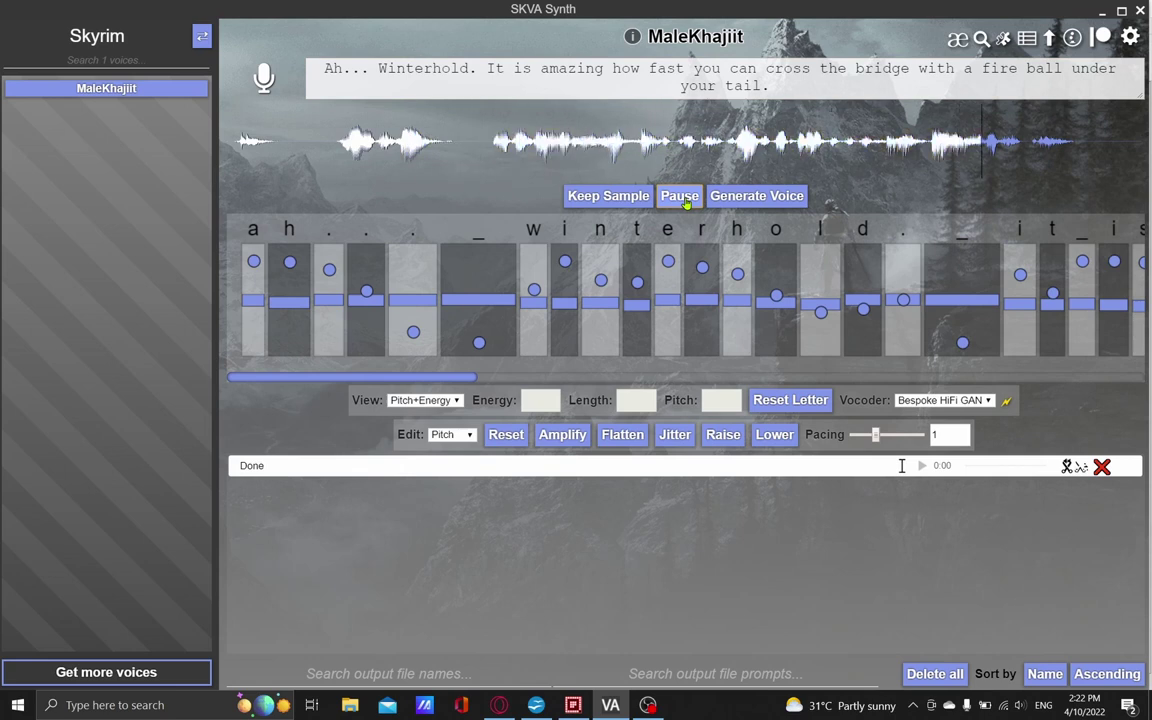
Add a comma after "bridge" in the text, regenerate the voice and play it back.
left_click(910, 70)
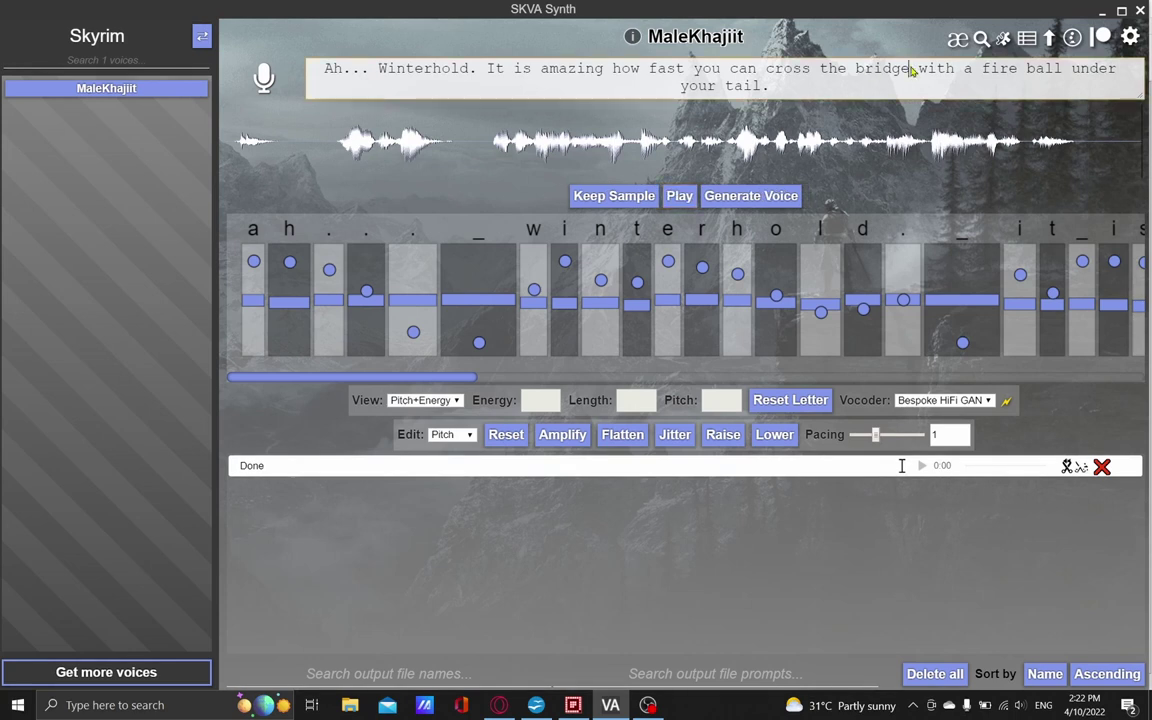
type(",")
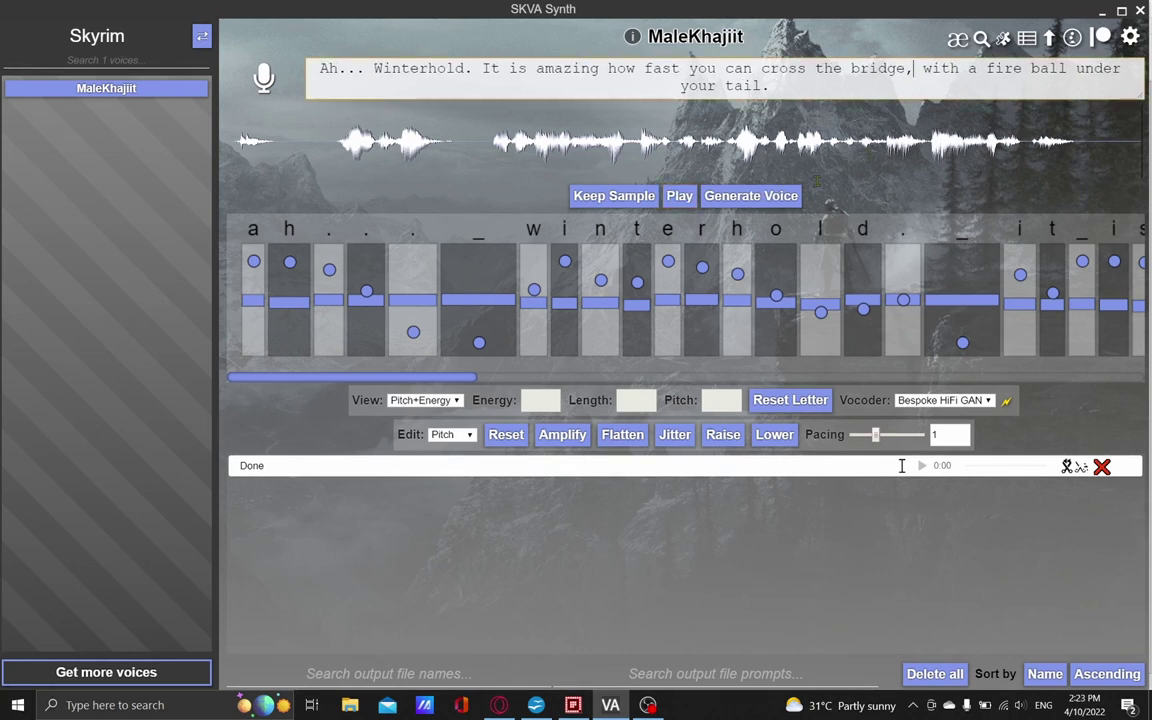
left_click(739, 200)
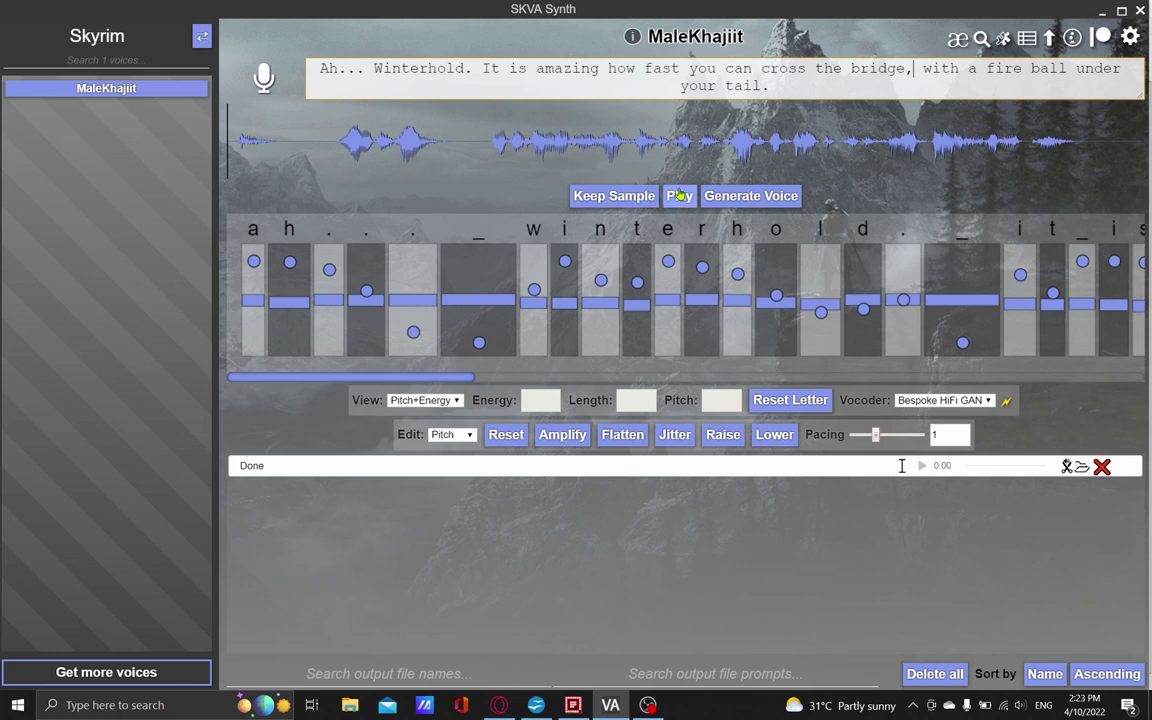
left_click(680, 197)
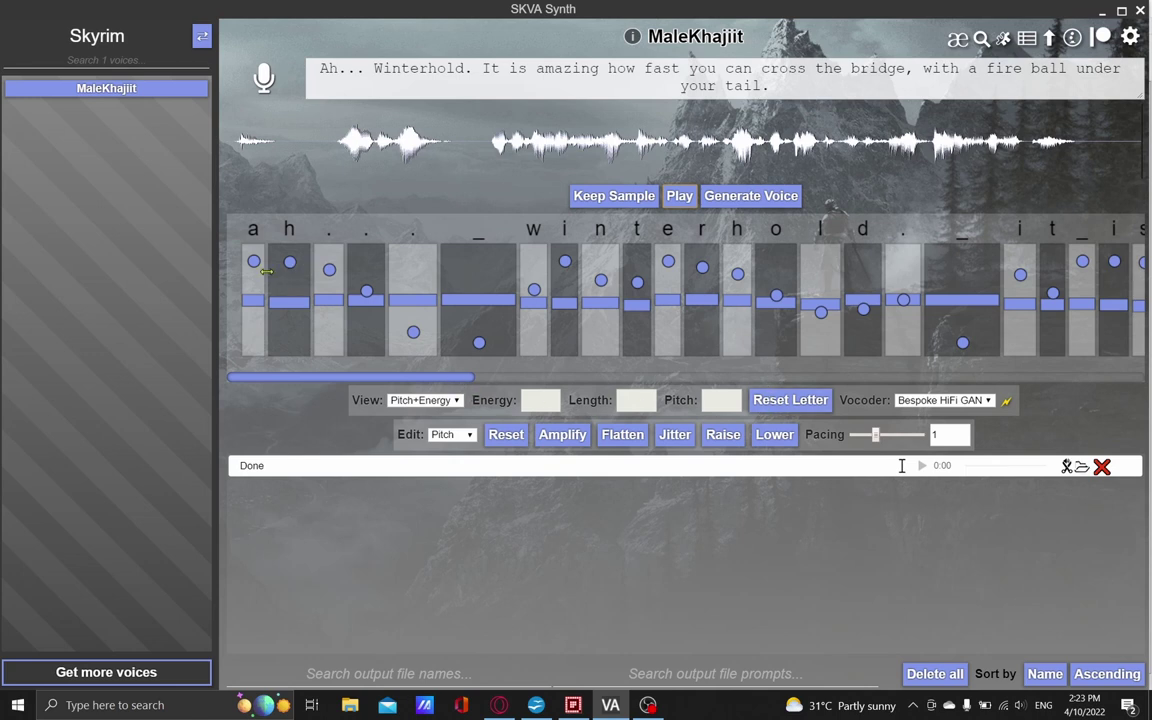
Lengthen the opening "a" to about 5.4 and slightly raise the pitch of the letters in "Ah...", playing the line after each change.
left_click_drag(268, 270, 274, 272)
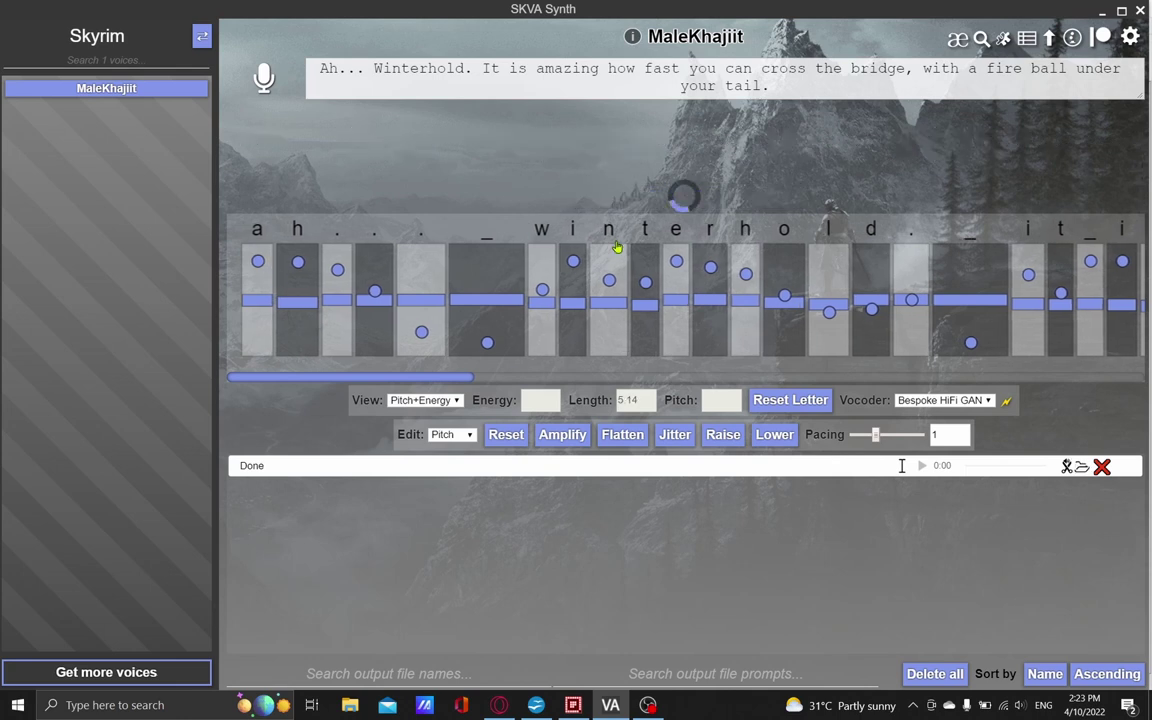
left_click(690, 199)
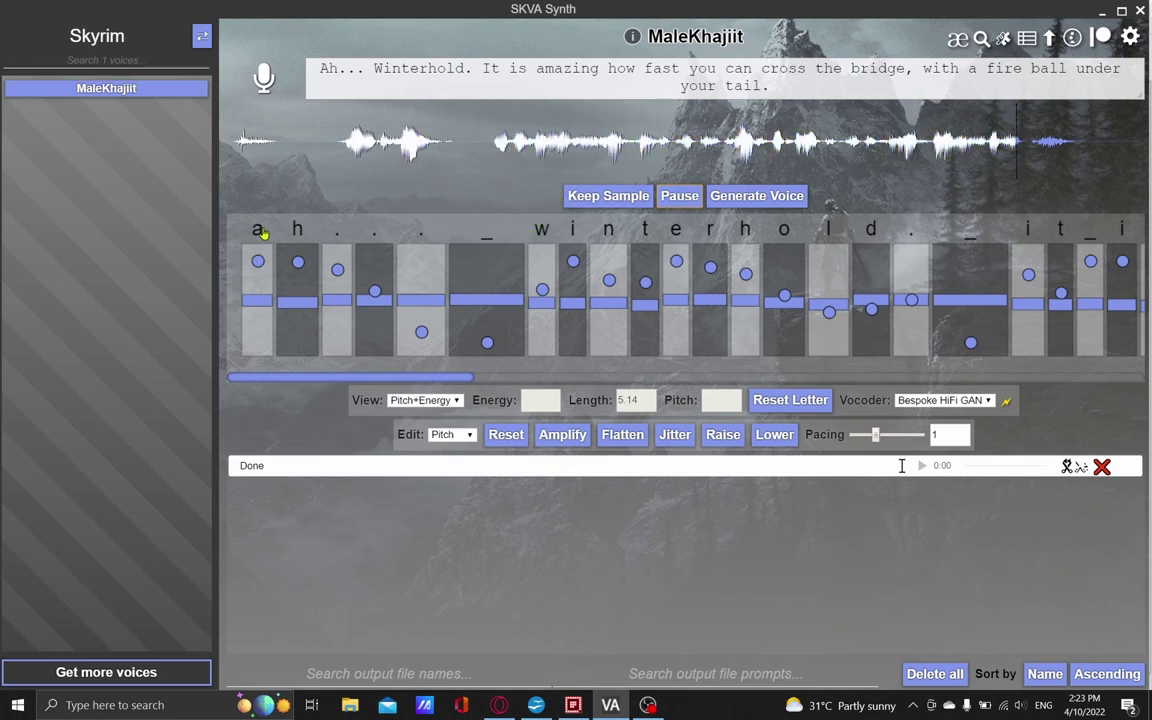
left_click(257, 229)
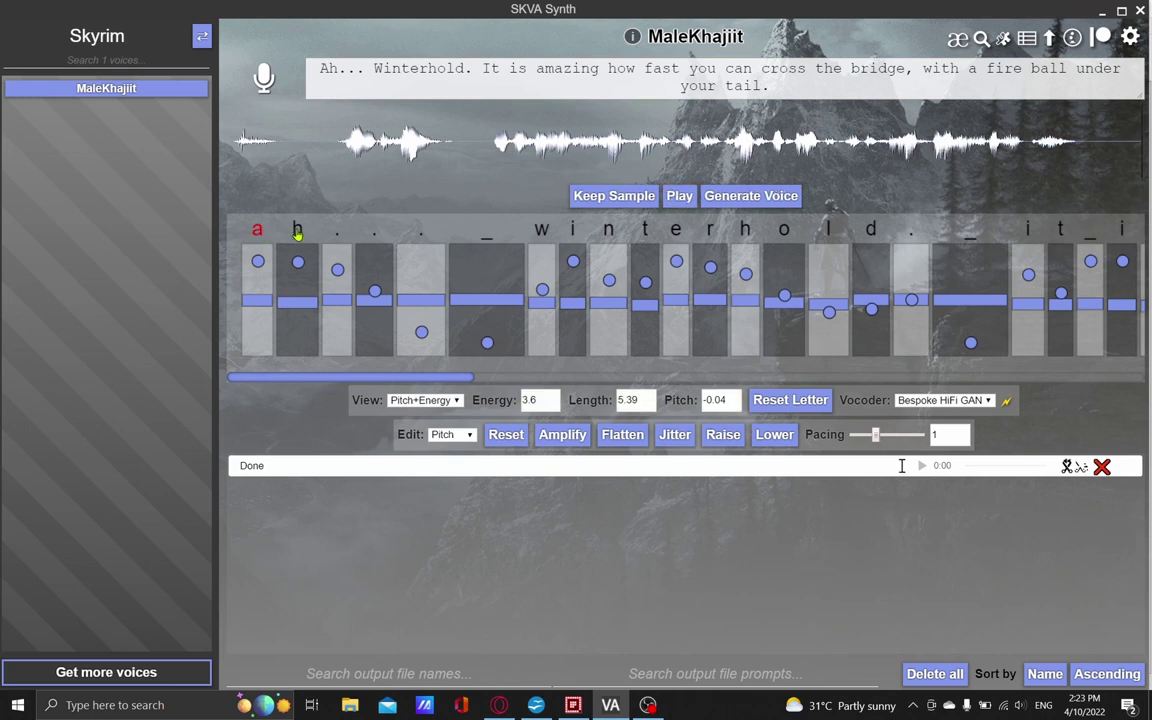
left_click(297, 230, "shift")
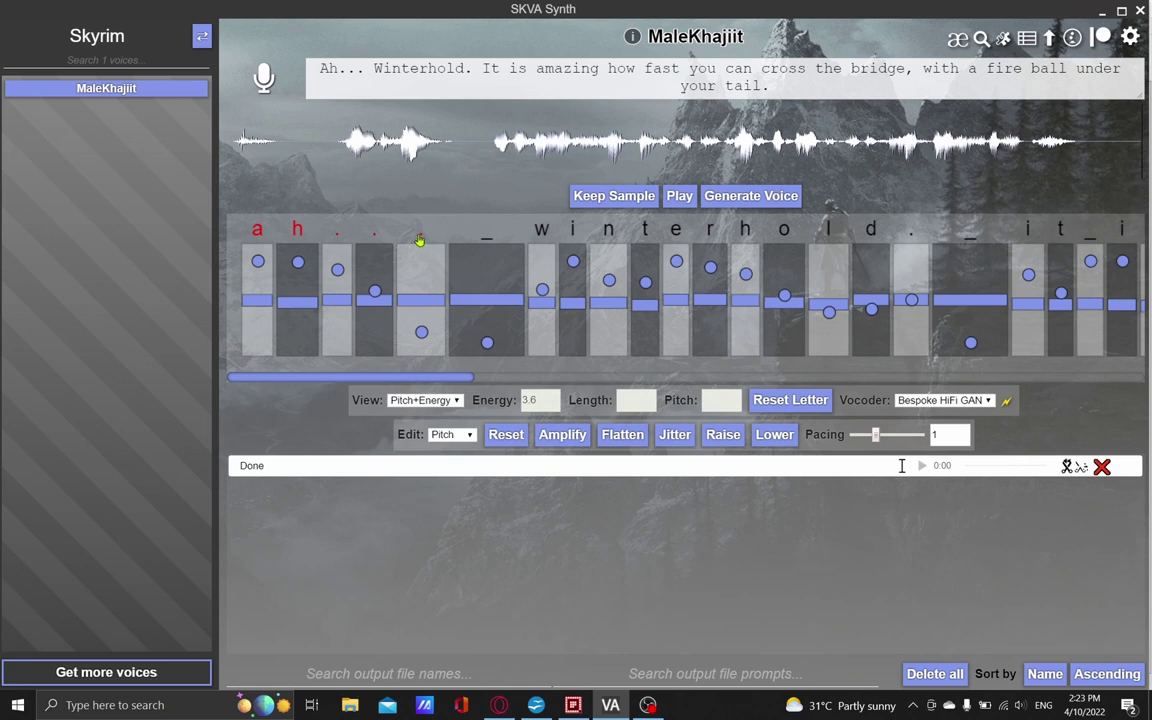
left_click_drag(298, 261, 298, 250)
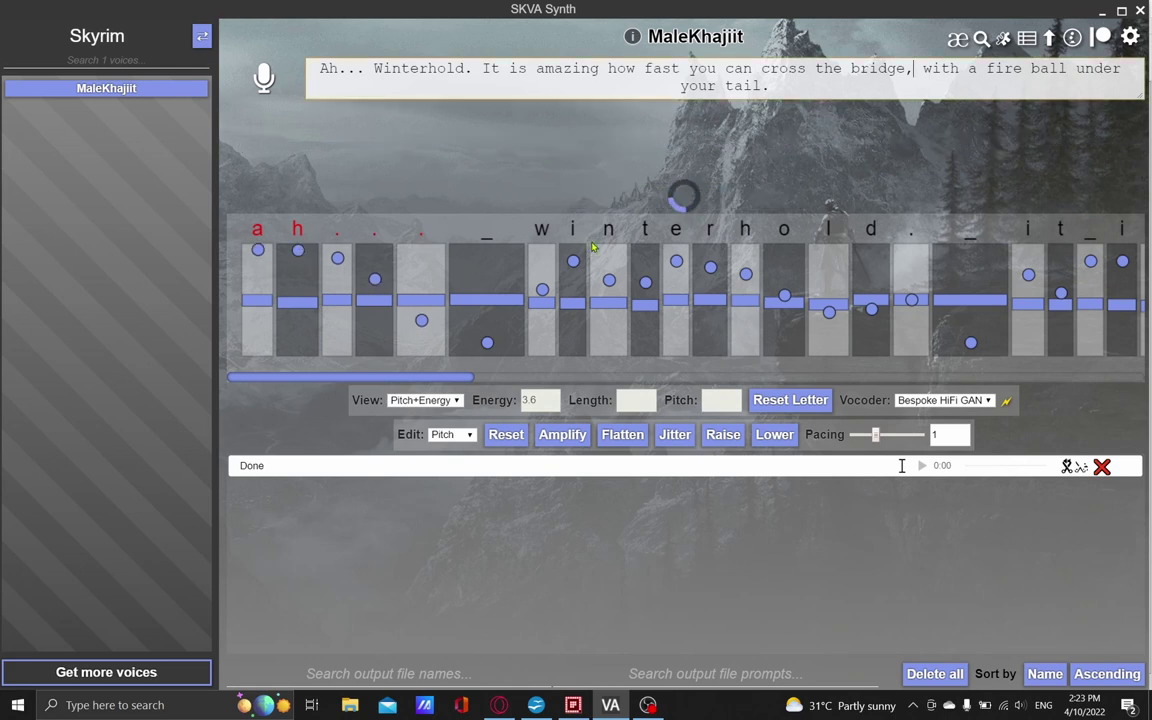
left_click(684, 200)
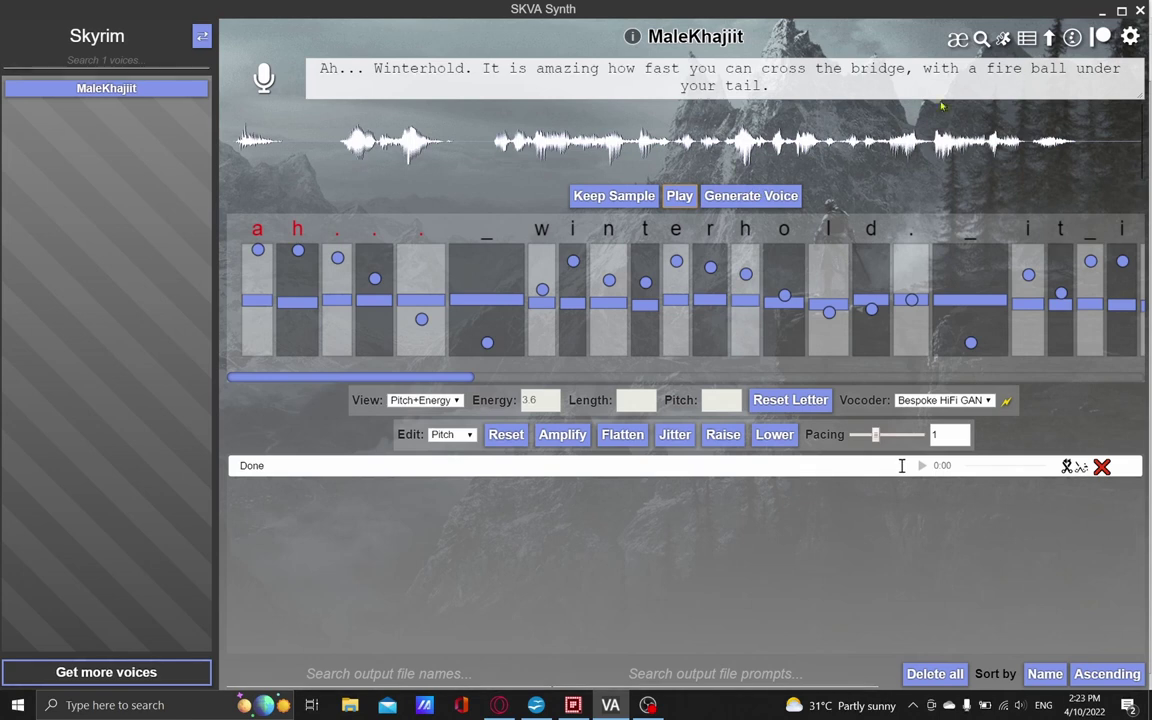
Add a comma after "fire ball" in the text, regenerate the voice and play it back.
left_click(1064, 68)
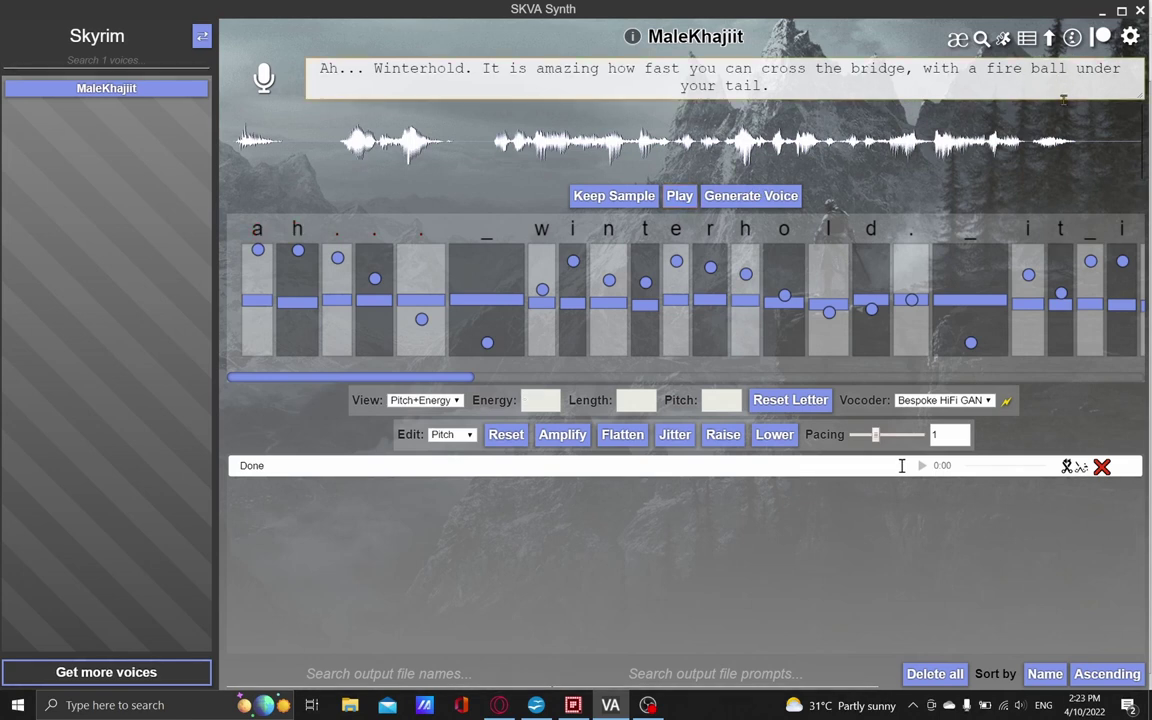
type(",")
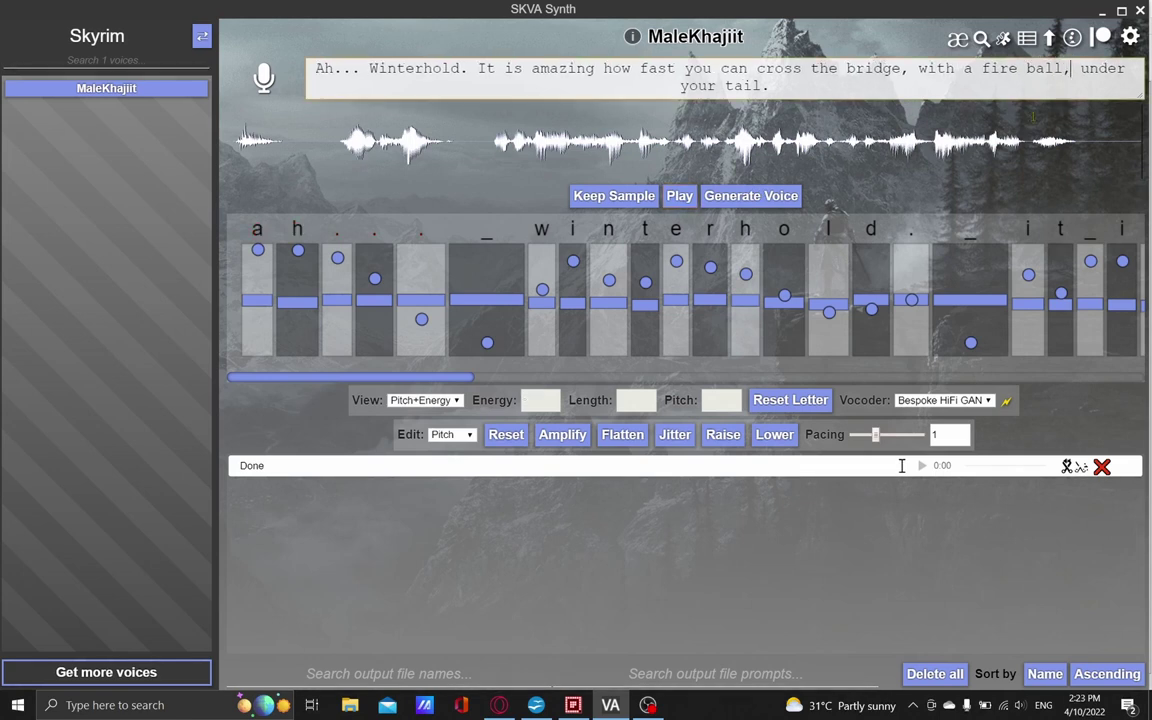
left_click(727, 197)
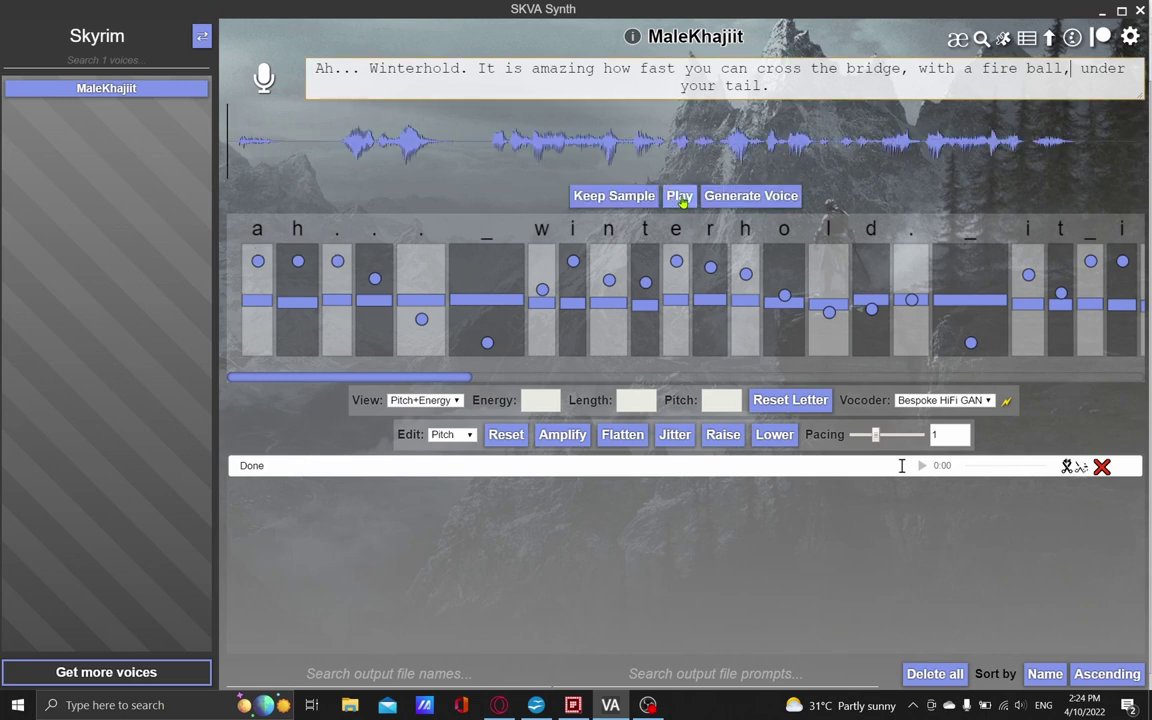
left_click(680, 197)
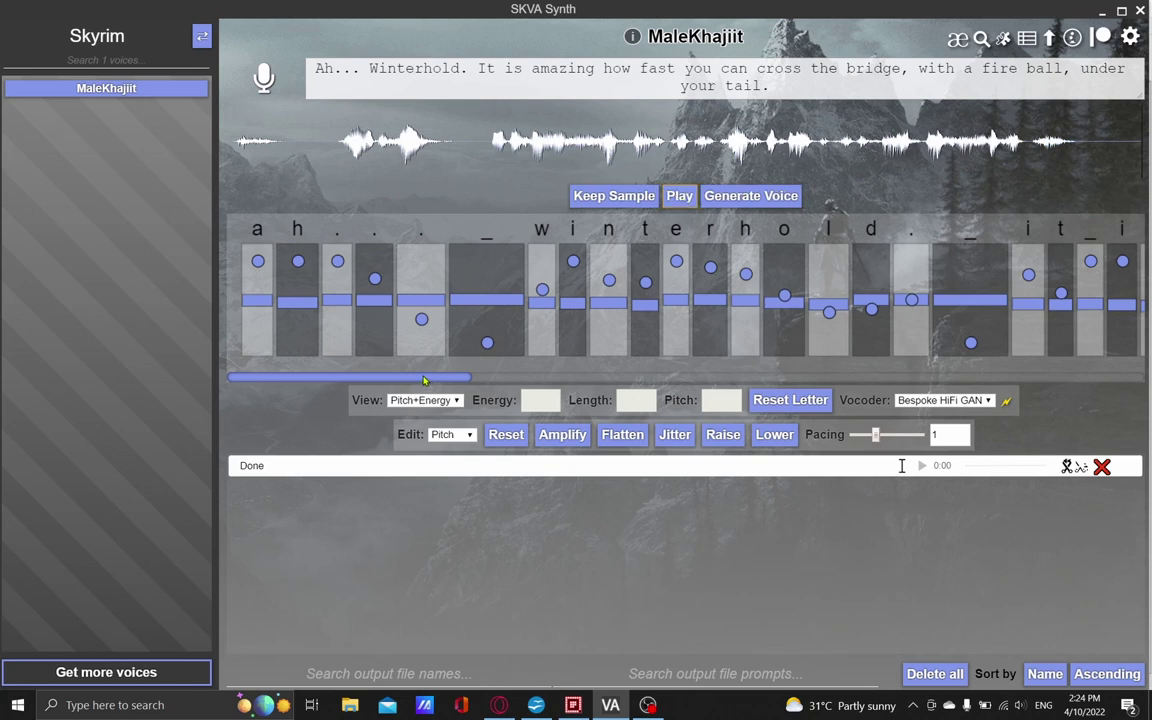
Slightly lengthen the letters "all" in the word "ball" and play the line.
left_click_drag(424, 380, 1043, 441)
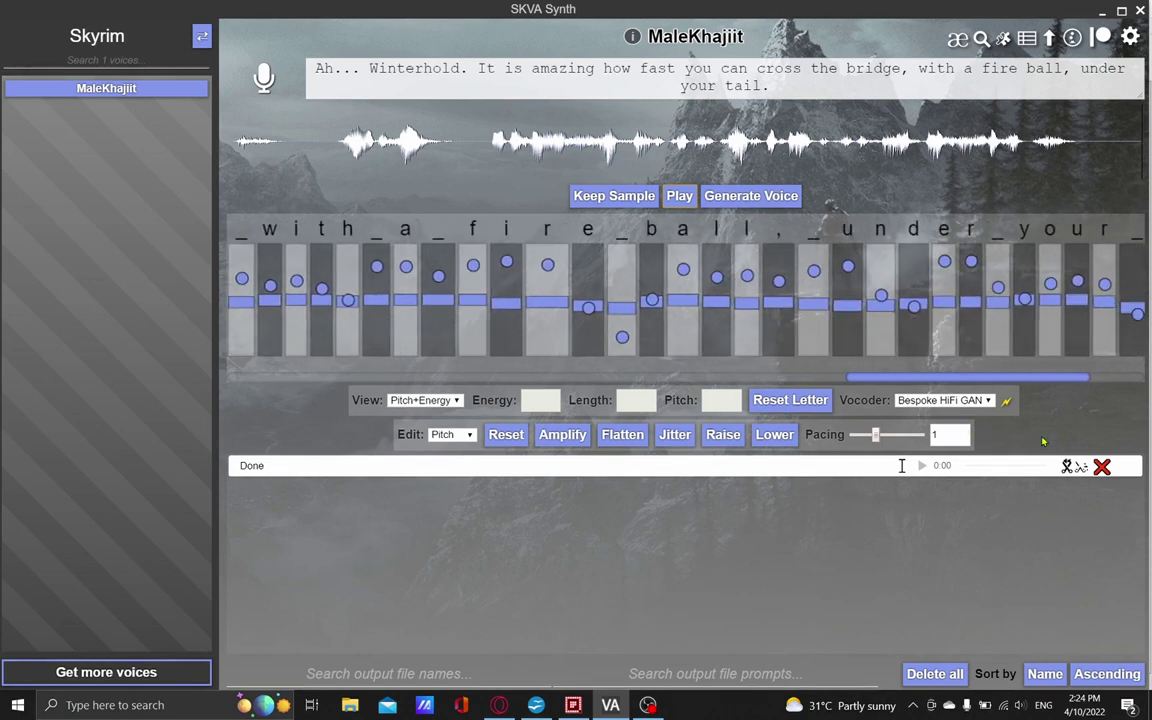
left_click(683, 232)
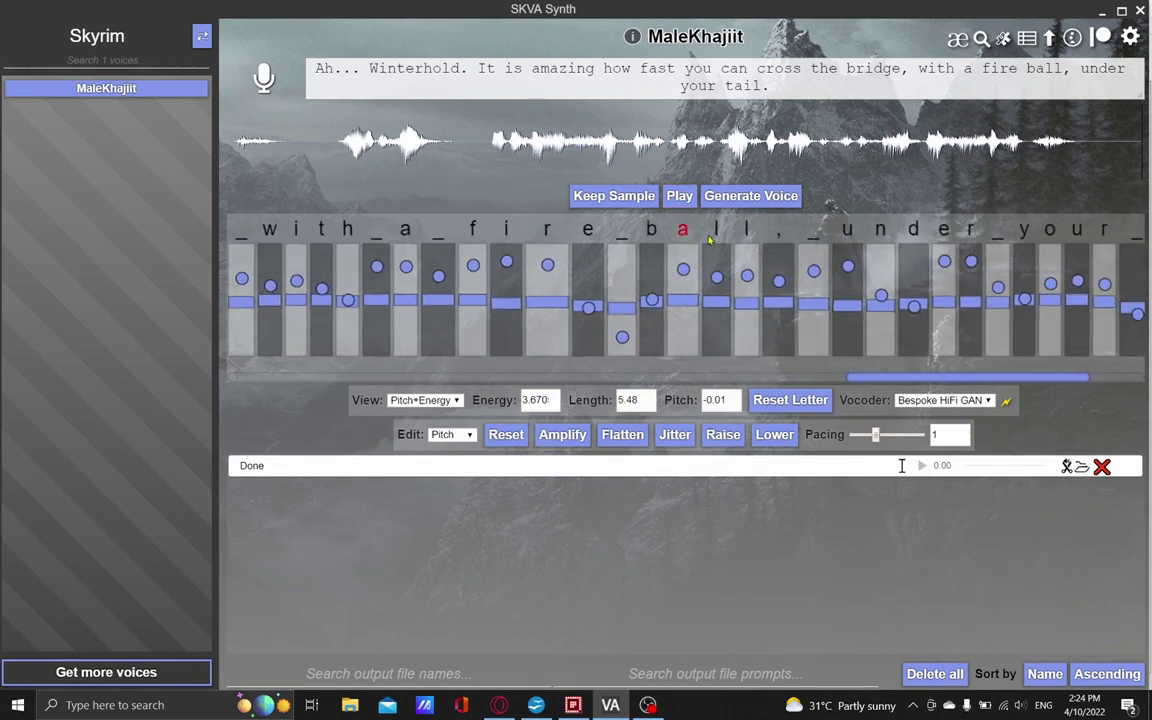
left_click(748, 232, "shift")
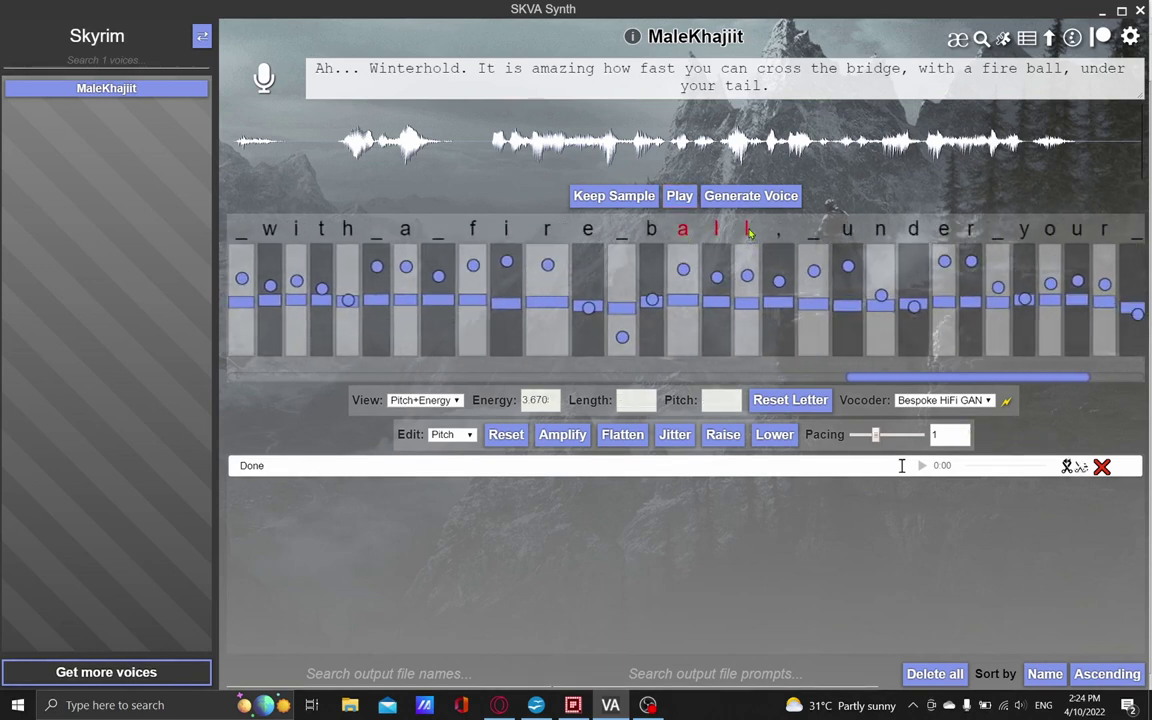
left_click_drag(762, 258, 764, 258)
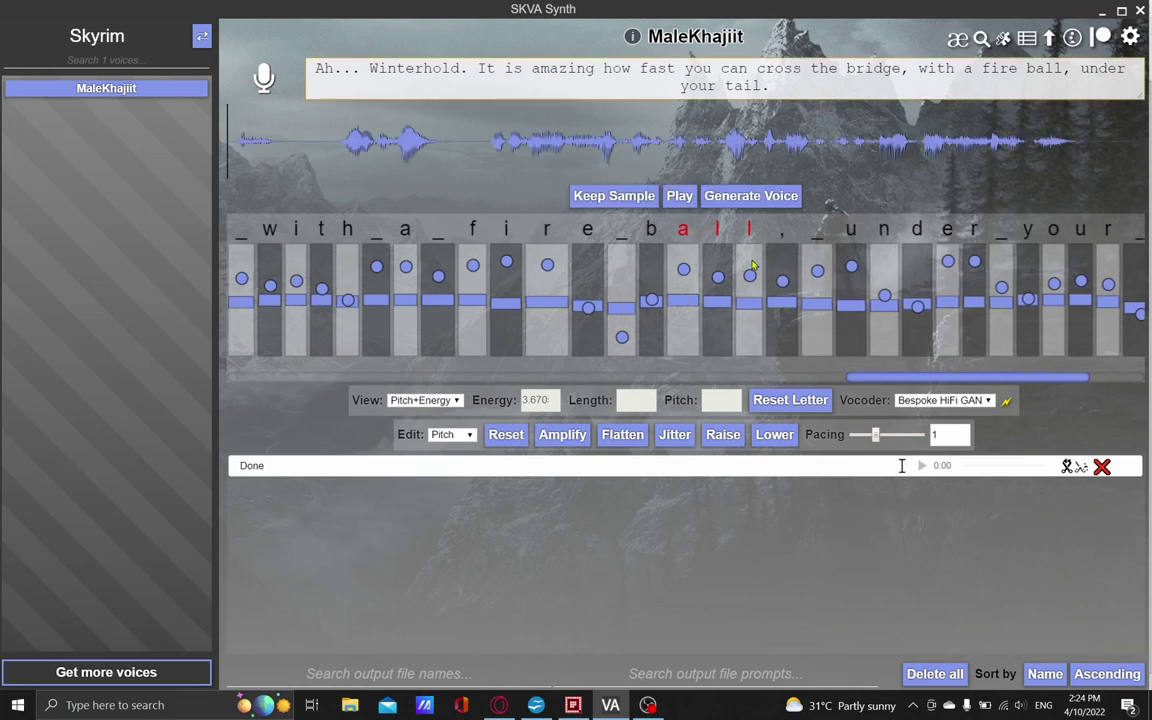
left_click(678, 198)
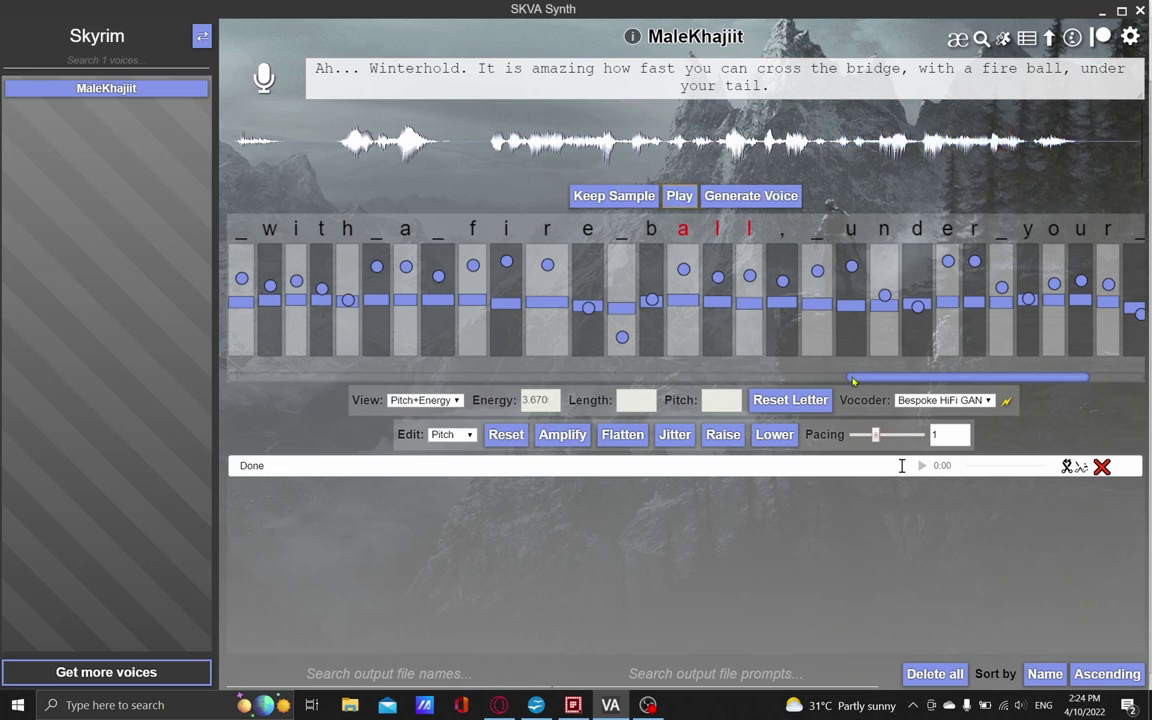
Replace the opening "Ah" with "Are" in the text, regenerate the voice and play it back.
left_click_drag(855, 381, 230, 417)
scroll(245, 300, "down", 10)
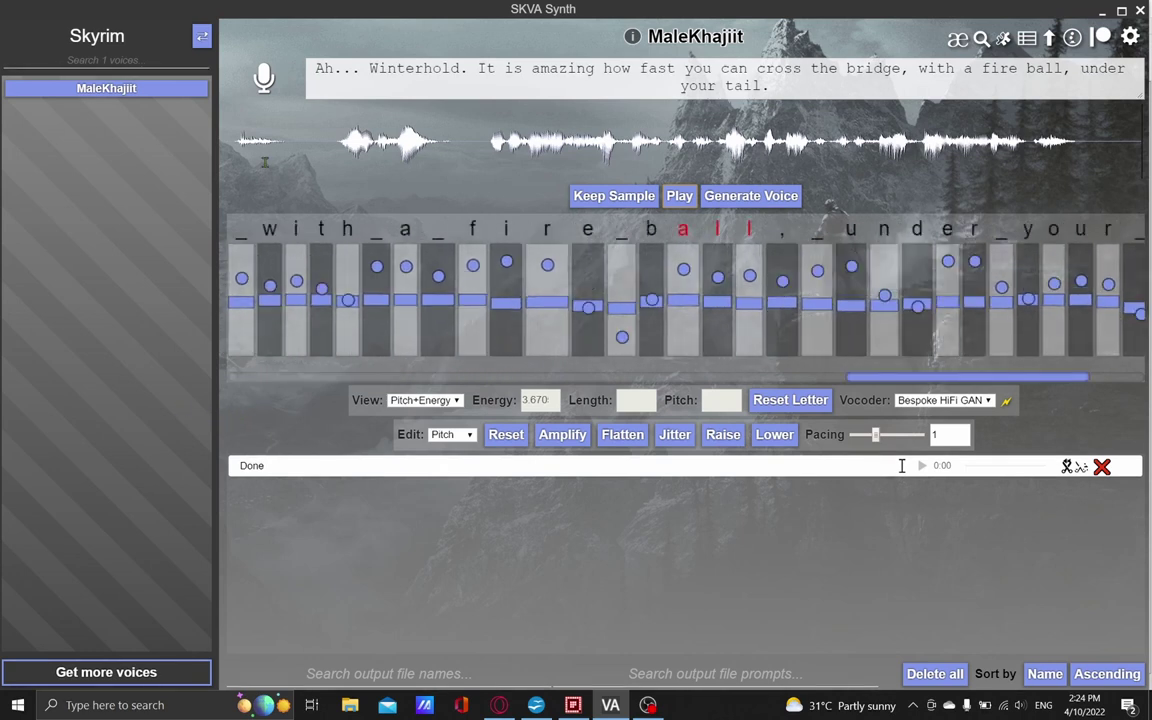
left_click(326, 68)
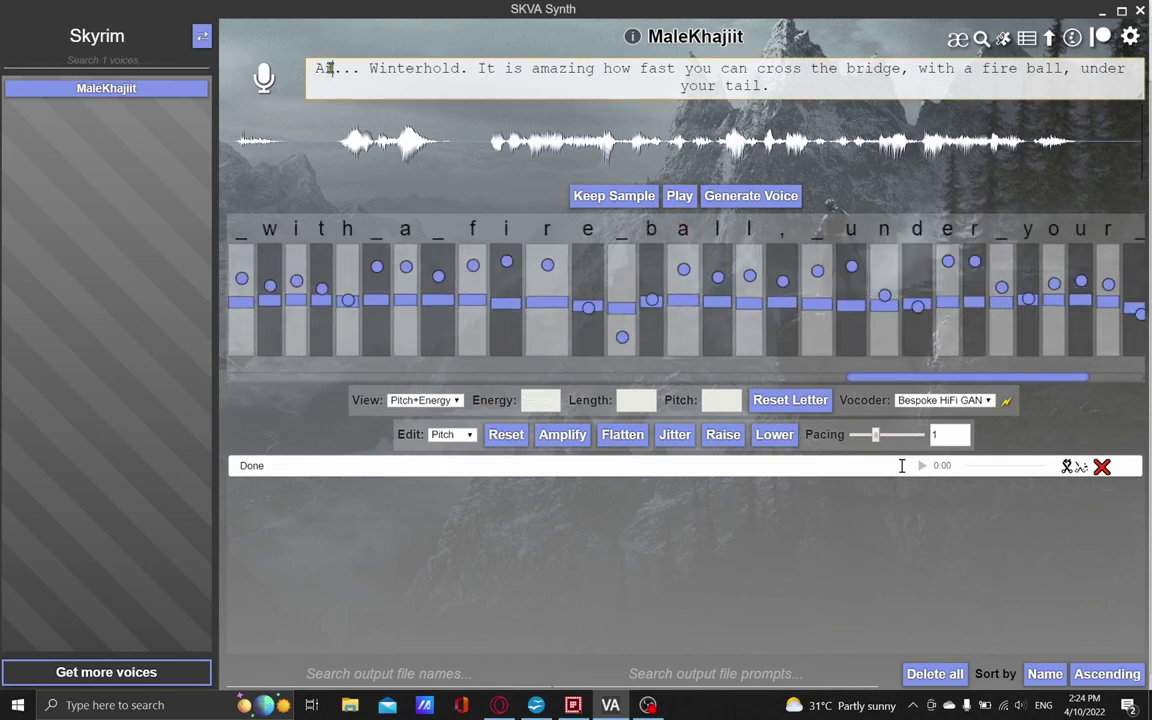
key("Delete")
type("re")
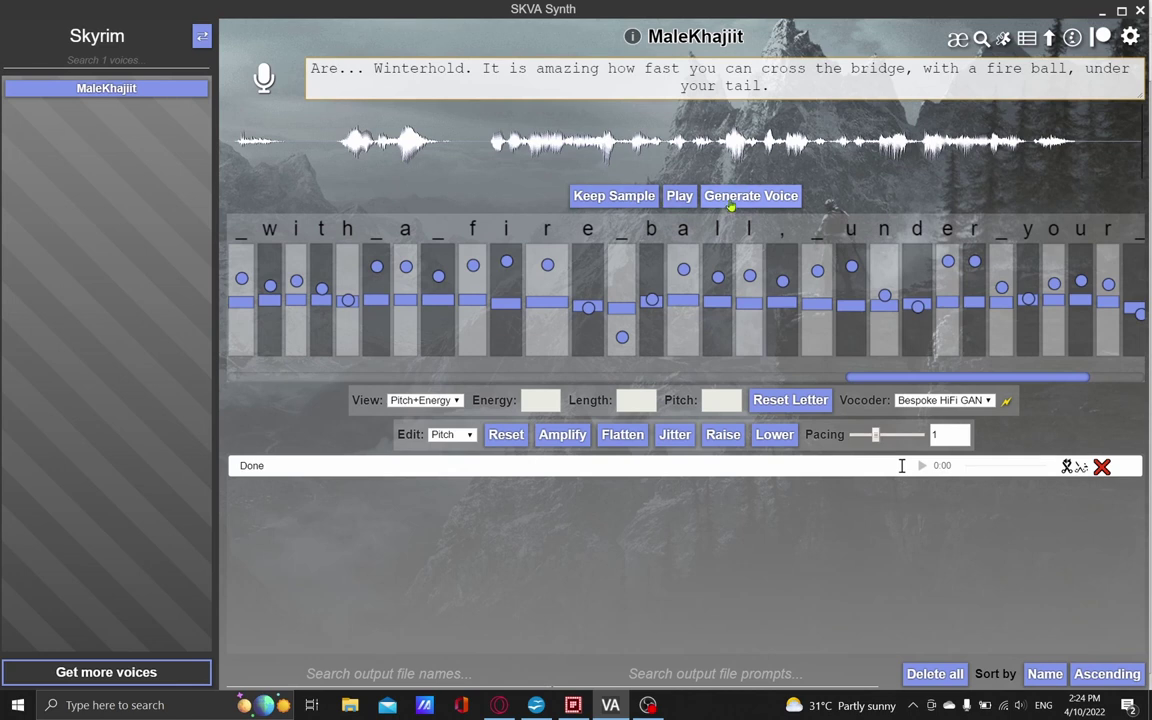
left_click(731, 197)
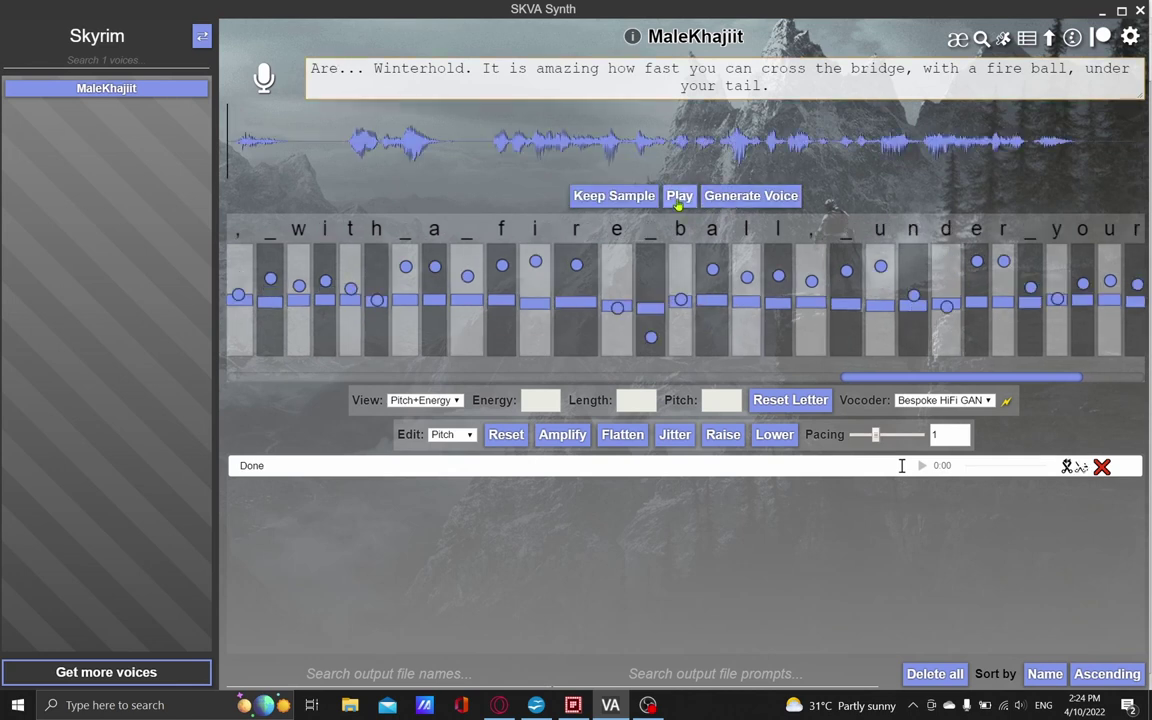
left_click(679, 197)
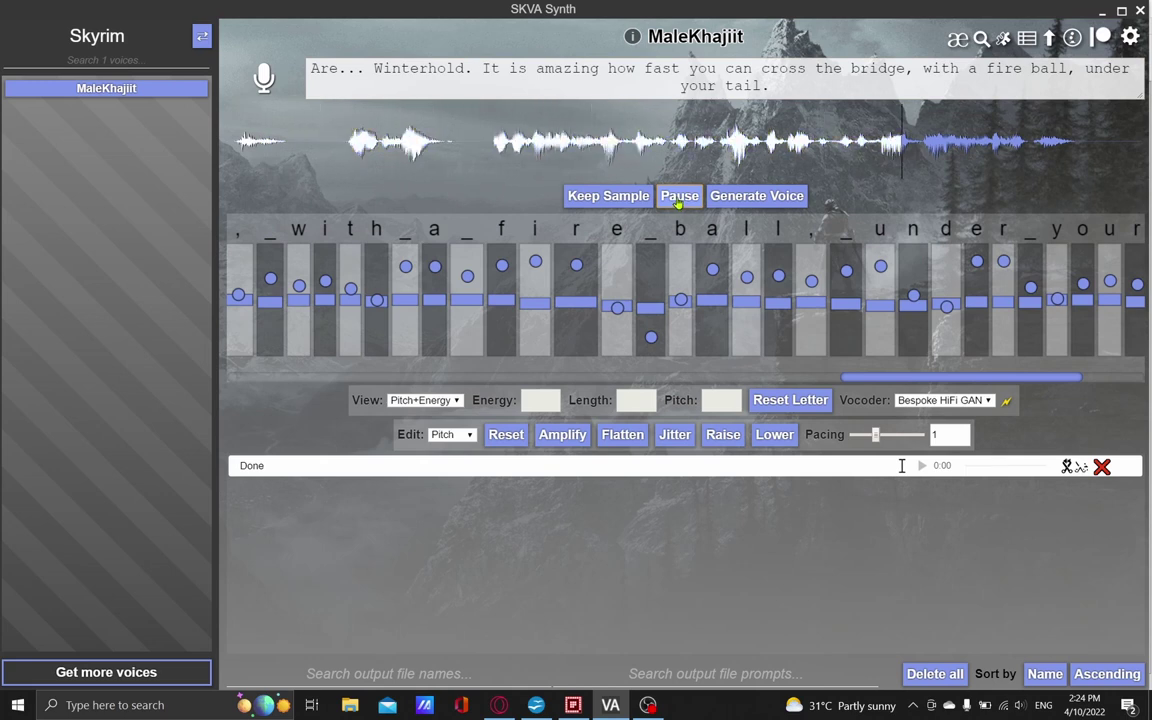
Change the opening "Are" back to "Ah" in the text and regenerate the voice.
left_click(322, 68)
left_click_drag(322, 68, 340, 68)
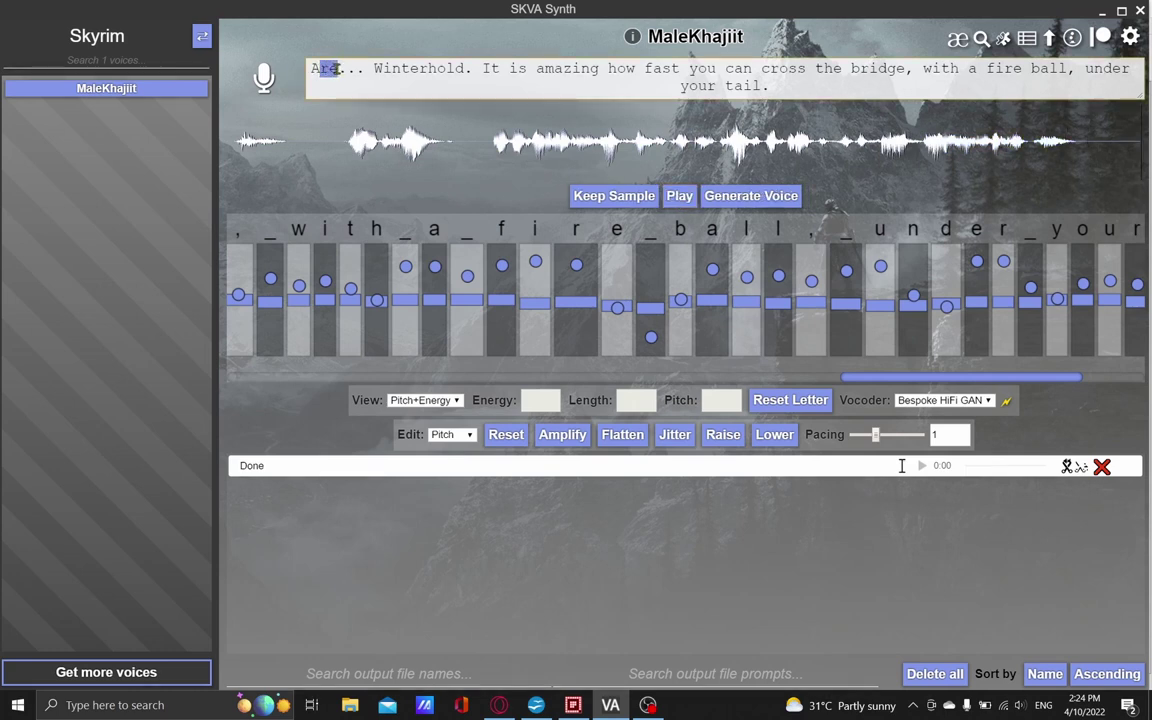
type("h")
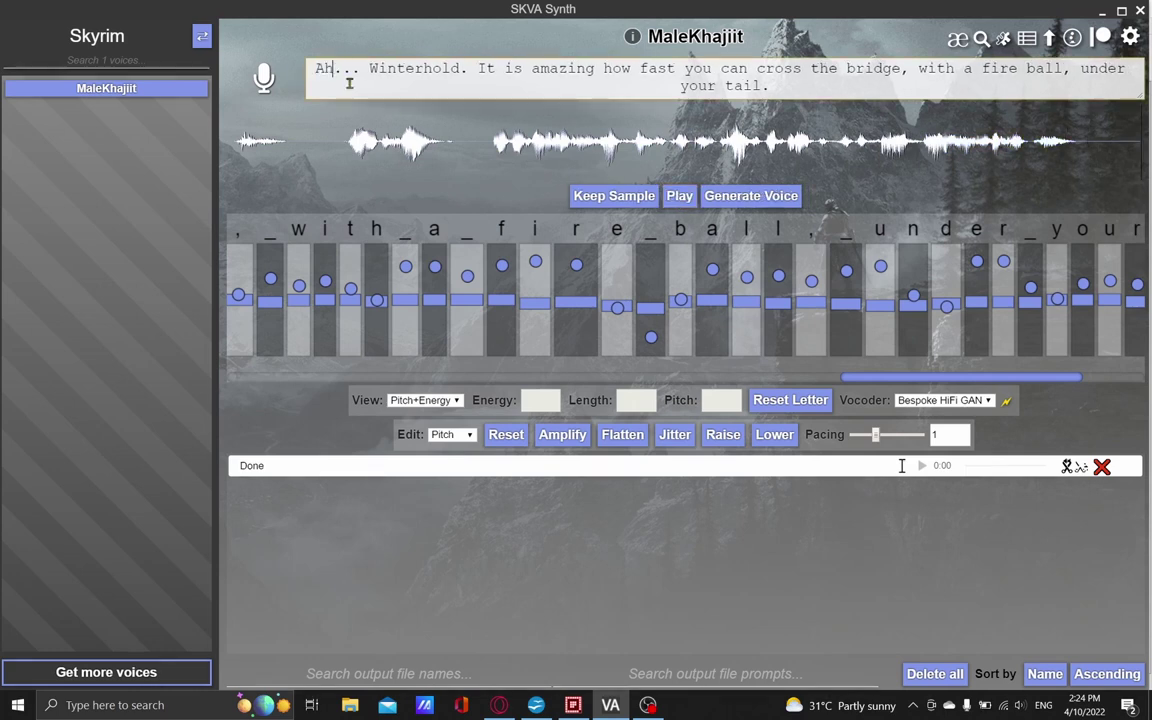
left_click(738, 197)
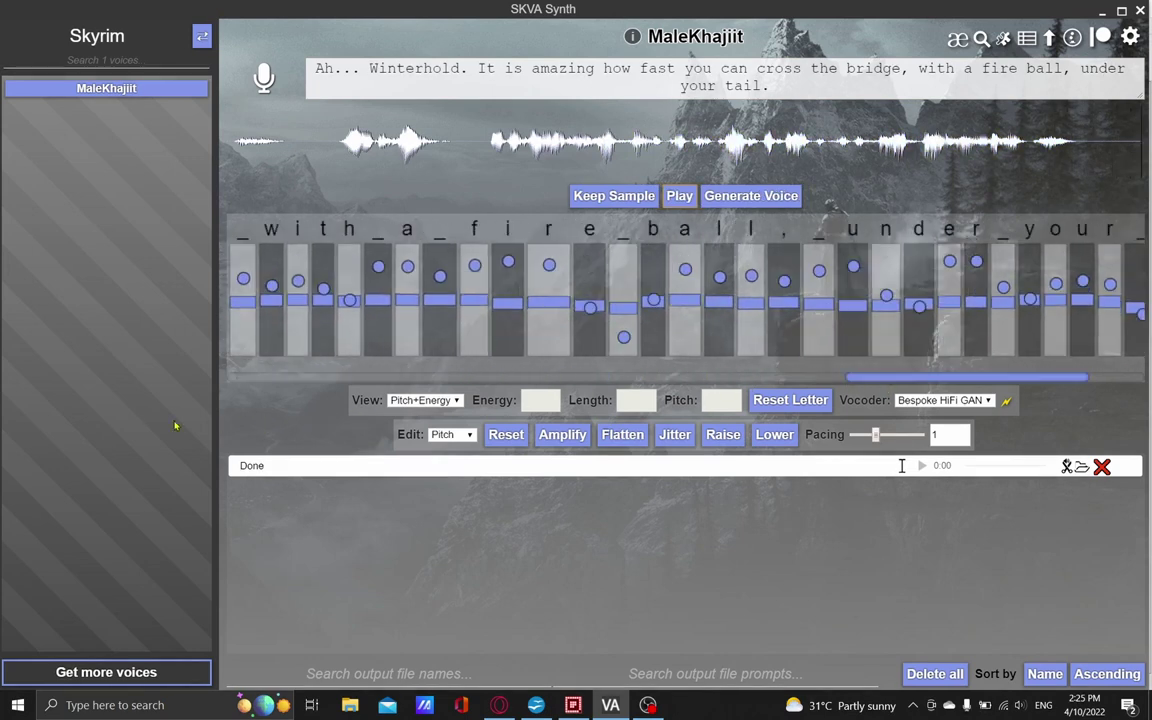
Slightly lengthen both letters of the opening "Ah" and play the line.
left_click(232, 379)
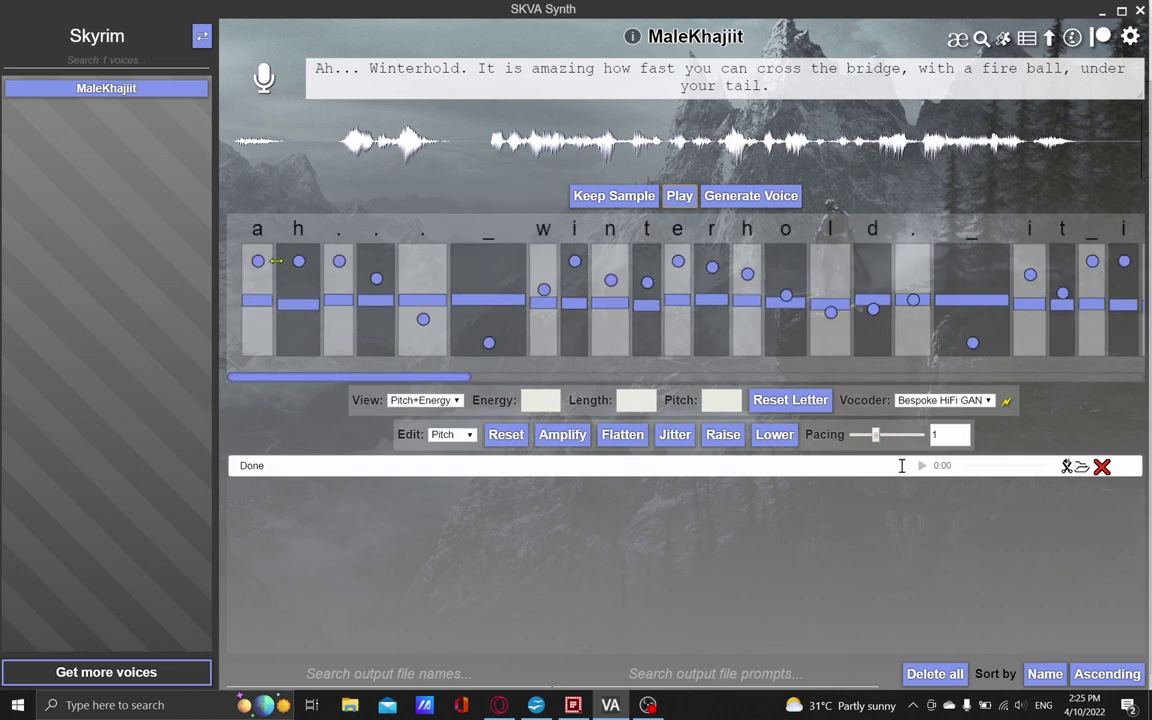
left_click(257, 231)
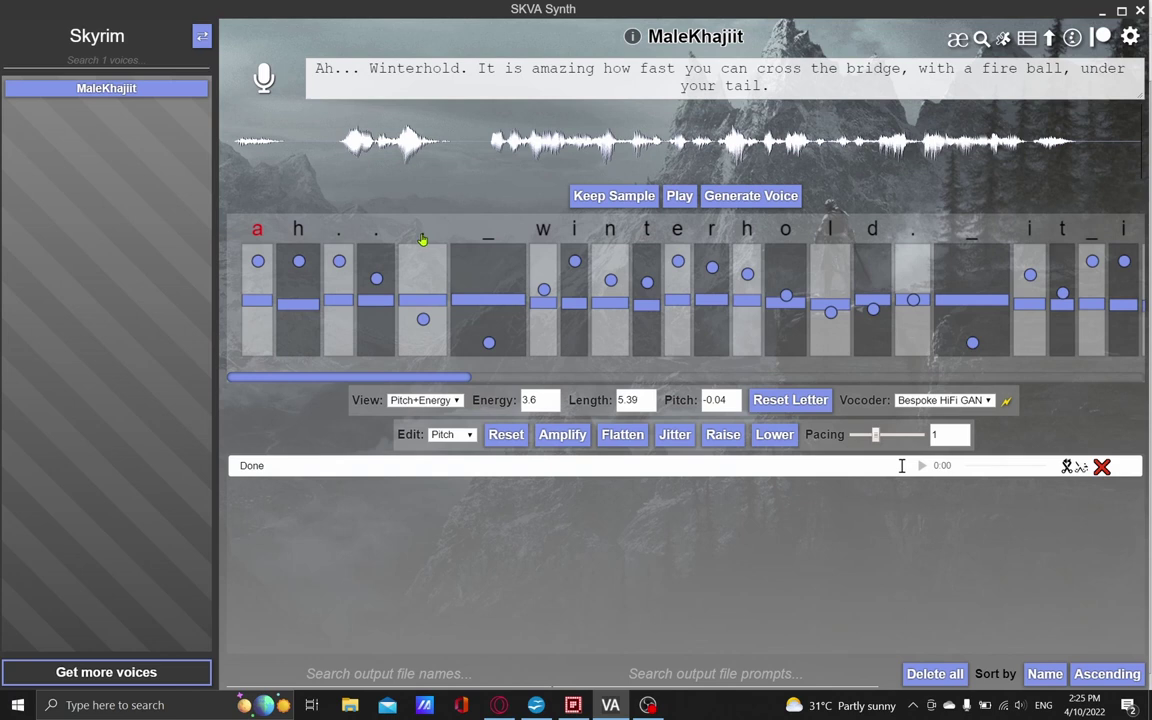
left_click(298, 231, "shift")
left_click_drag(318, 259, 330, 259)
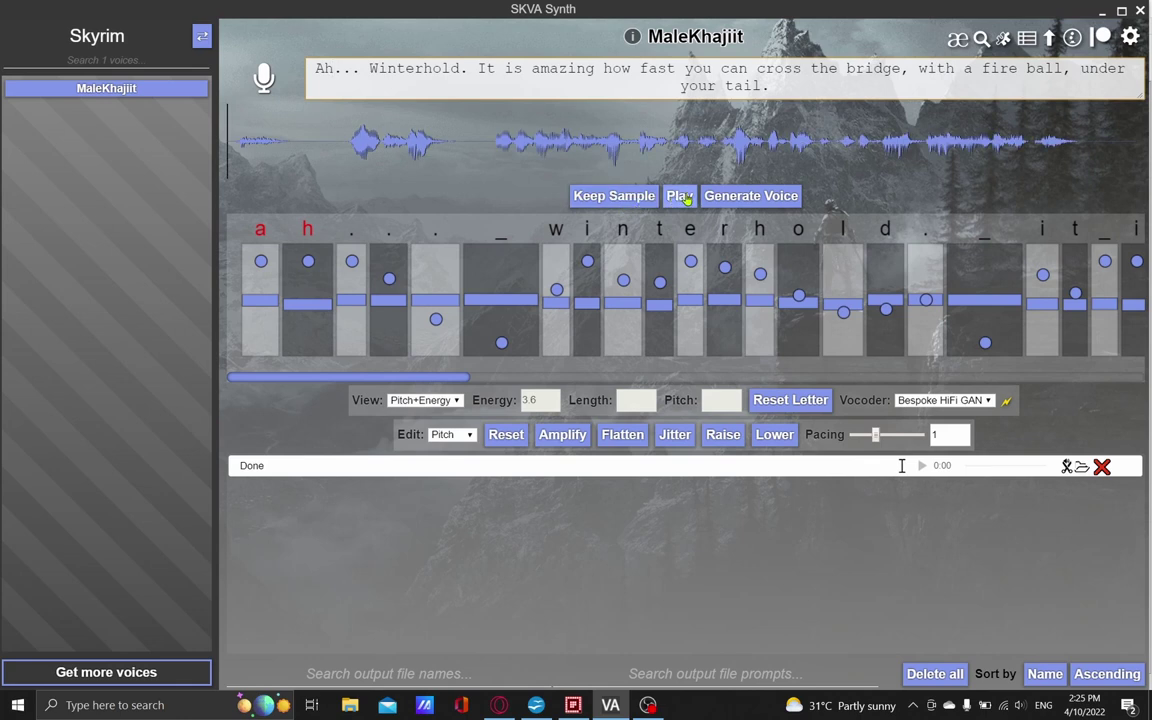
left_click(680, 197)
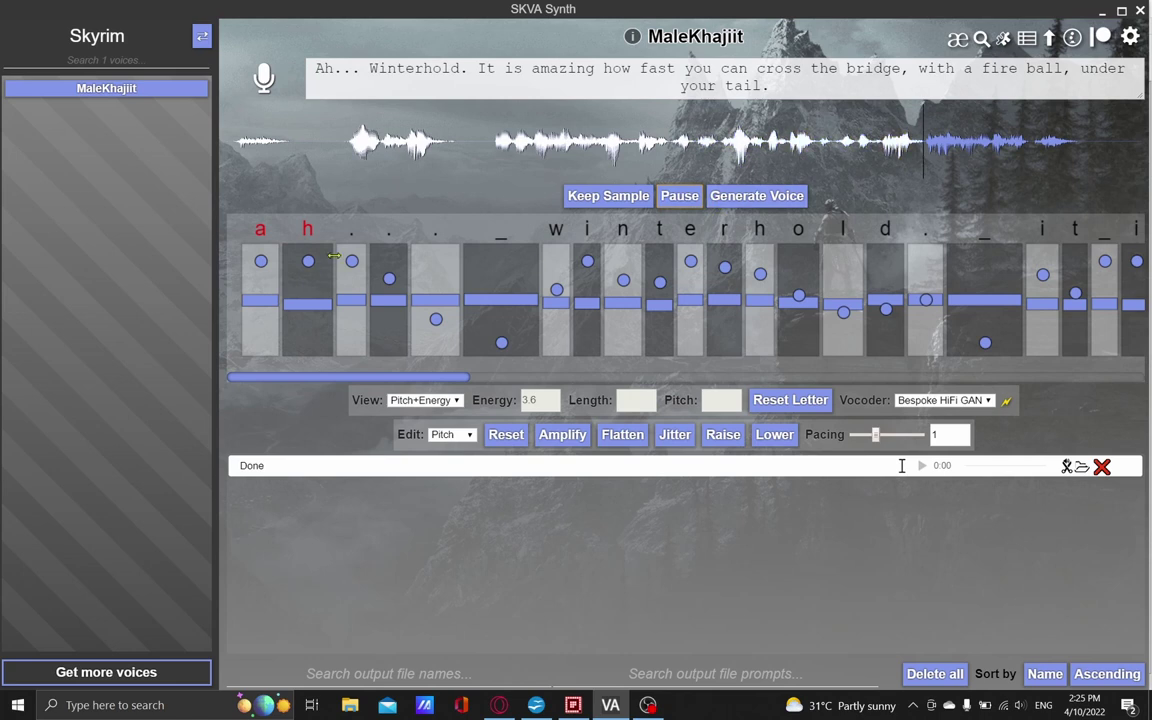
Shorten both letters of the opening "Ah" slightly and play the line.
left_click_drag(334, 257, 328, 260)
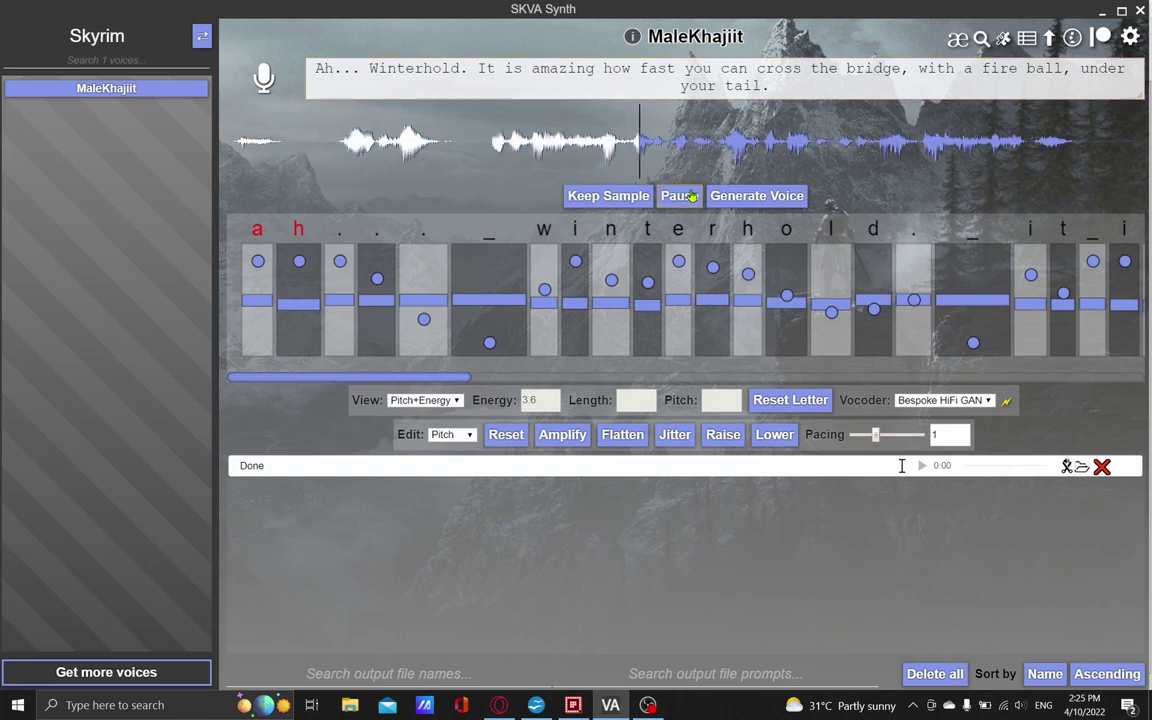
left_click(678, 198)
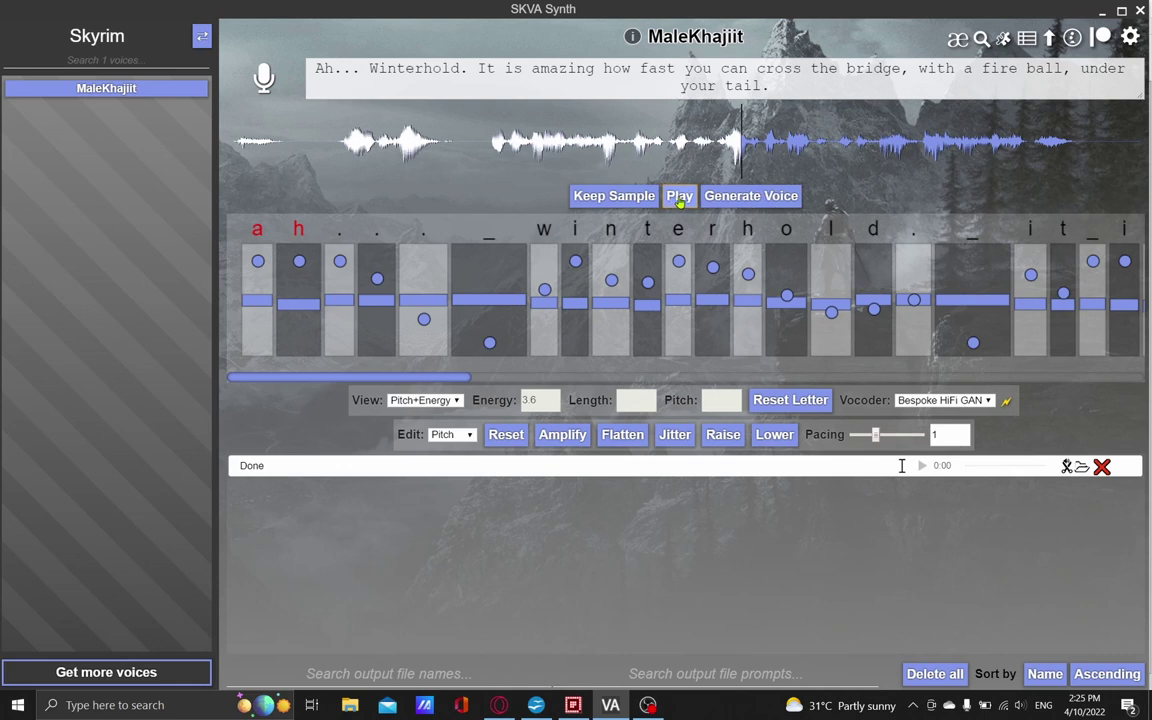
left_click(678, 197)
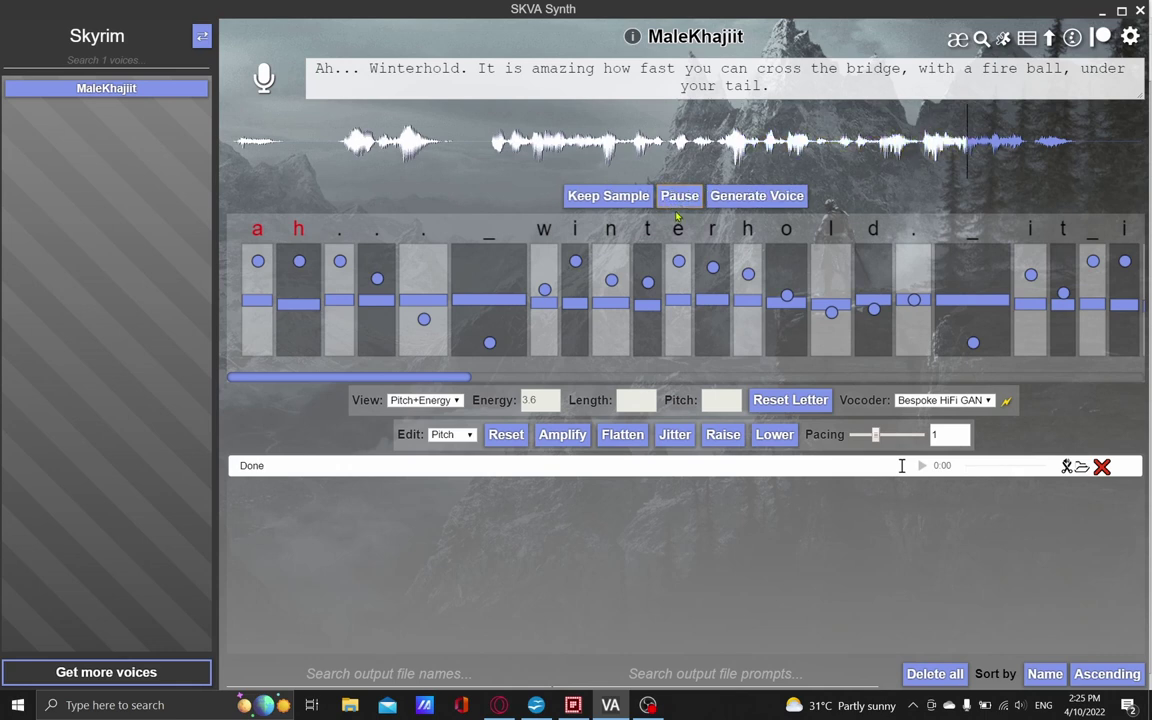
left_click(681, 199)
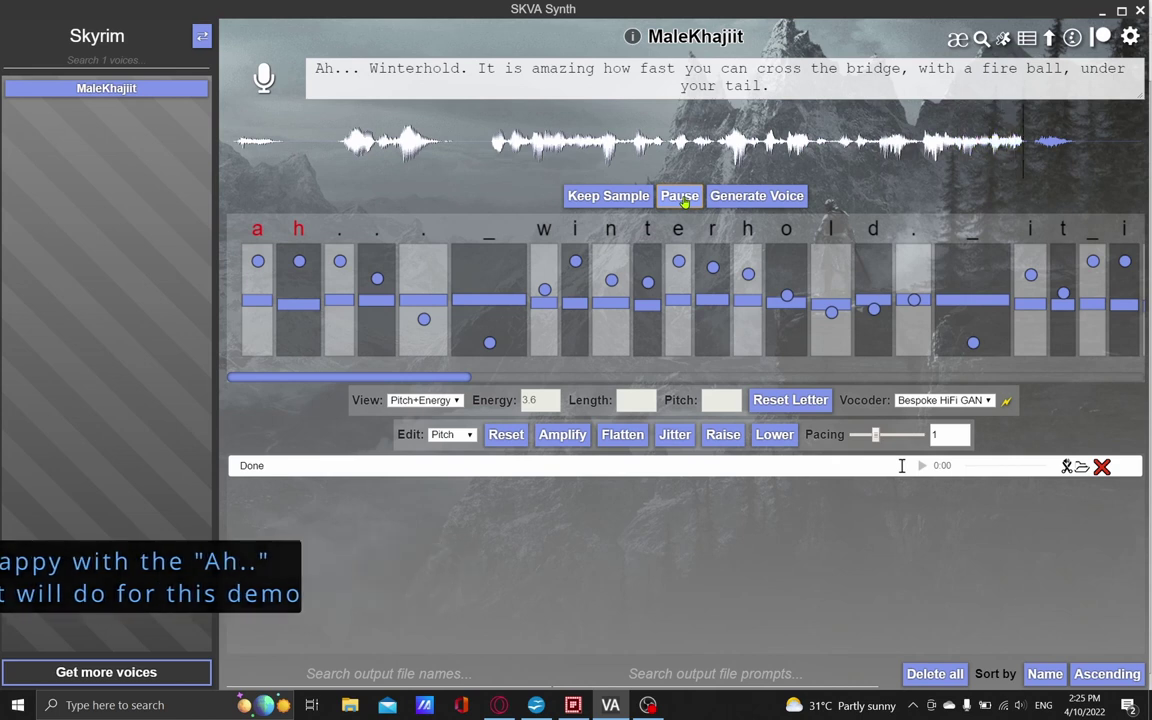
Keep the finished Winterhold sample as a WAV file and clear the text.
left_click(620, 196)
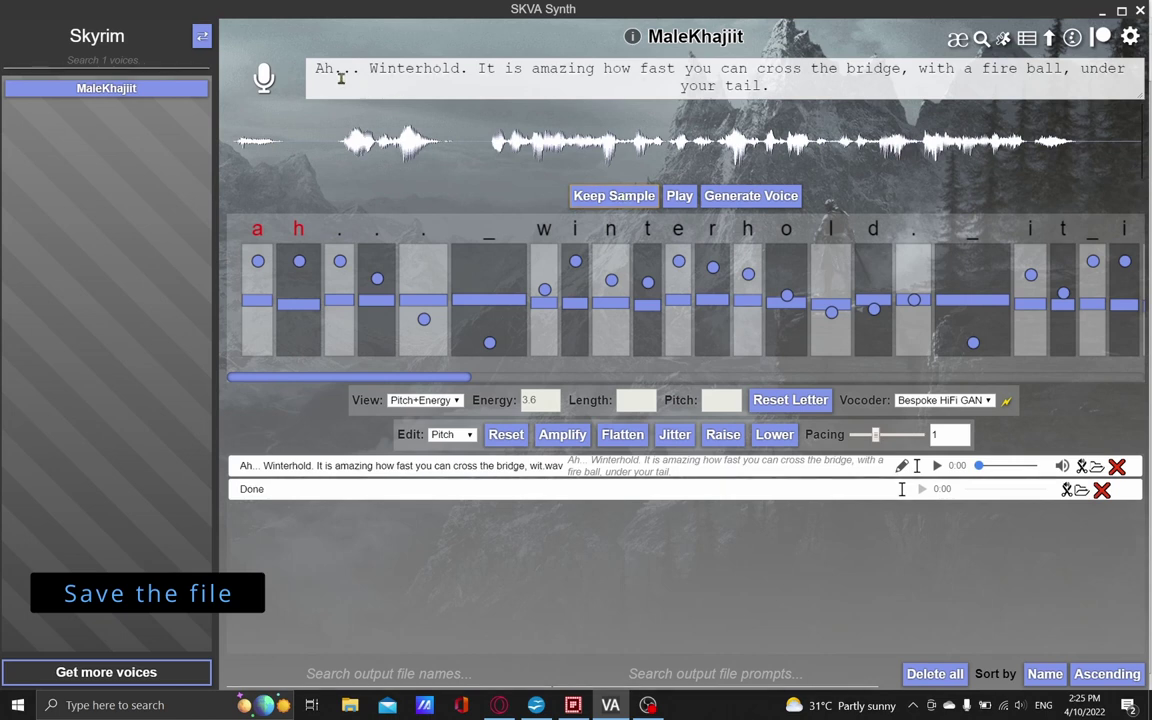
left_click_drag(308, 70, 797, 95)
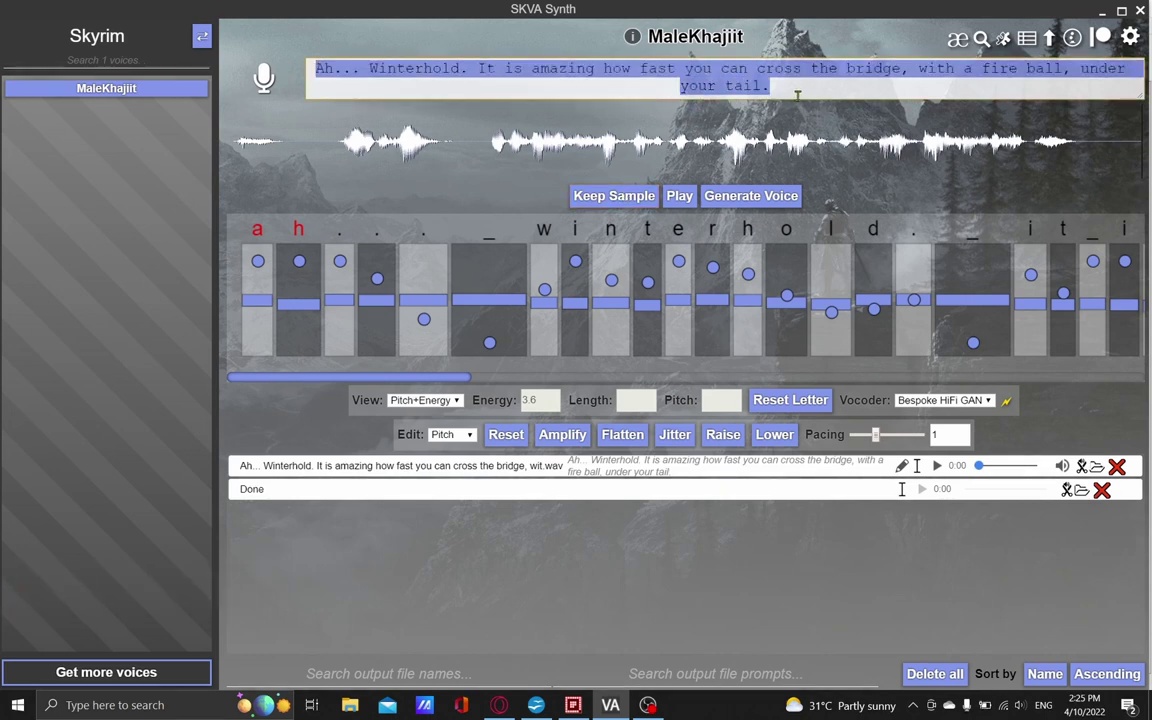
key("BackSpace")
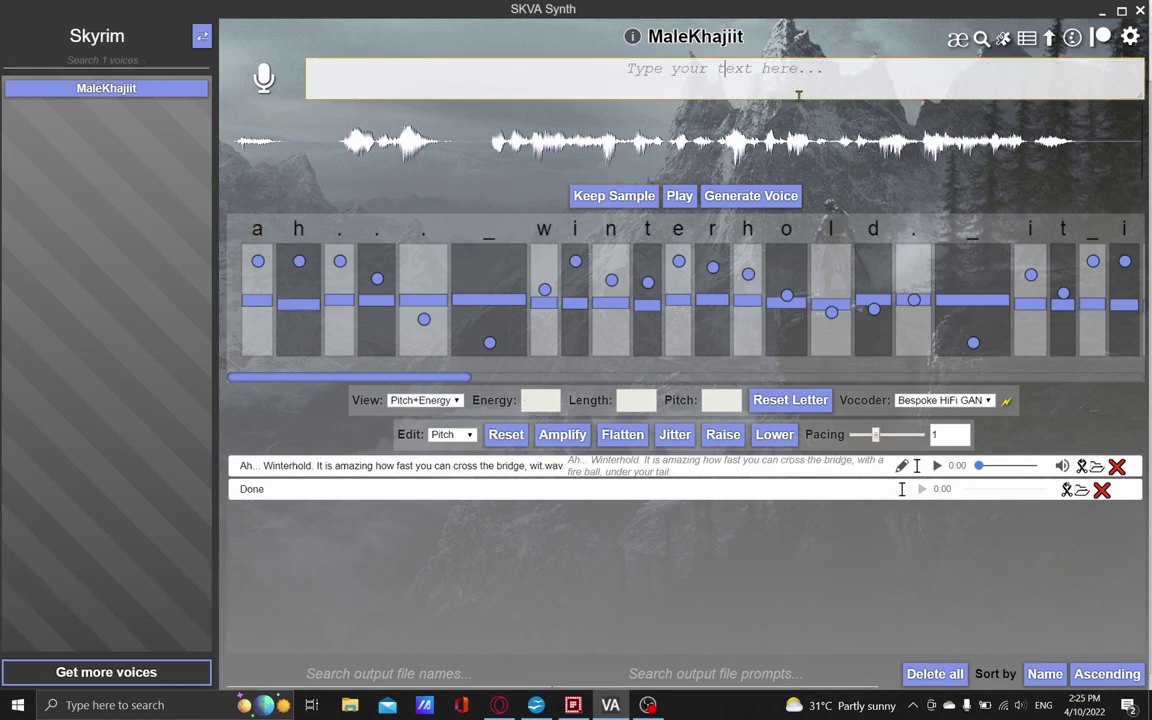
Switch to the Miska Dialogue spreadsheet in OpenOffice Calc and copy the line in C64 about J'Zargo's flame cloak.
left_click(536, 705)
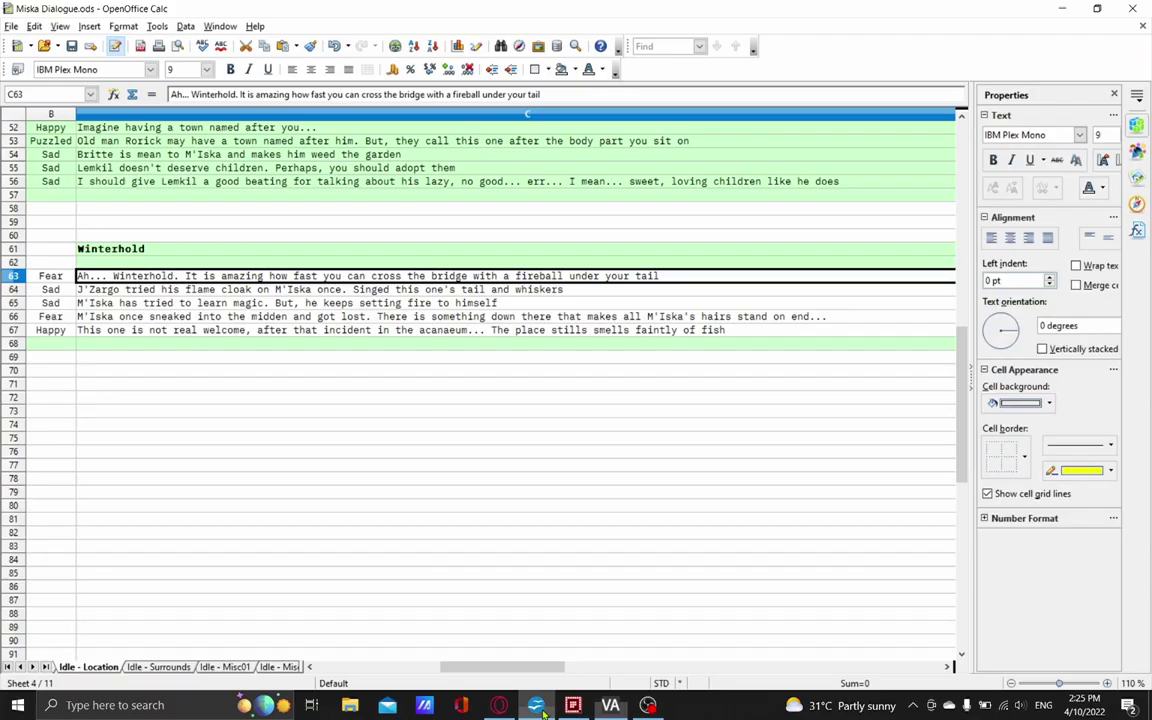
left_click(306, 290)
right_click(306, 290)
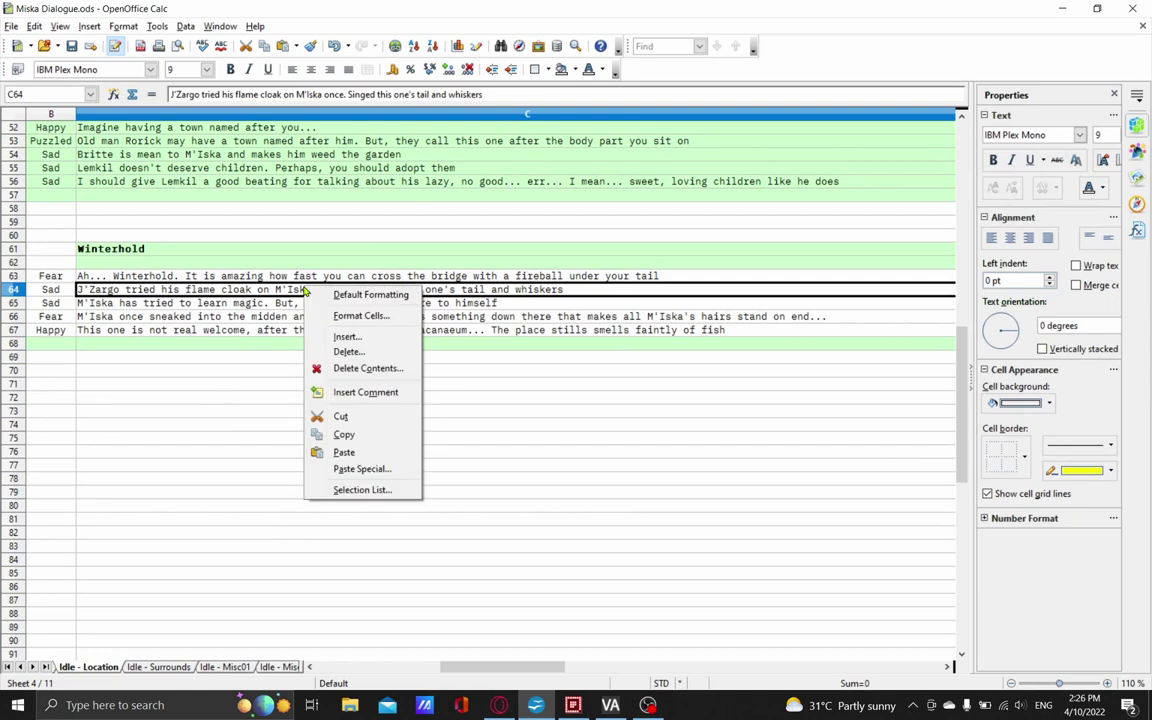
left_click(344, 435)
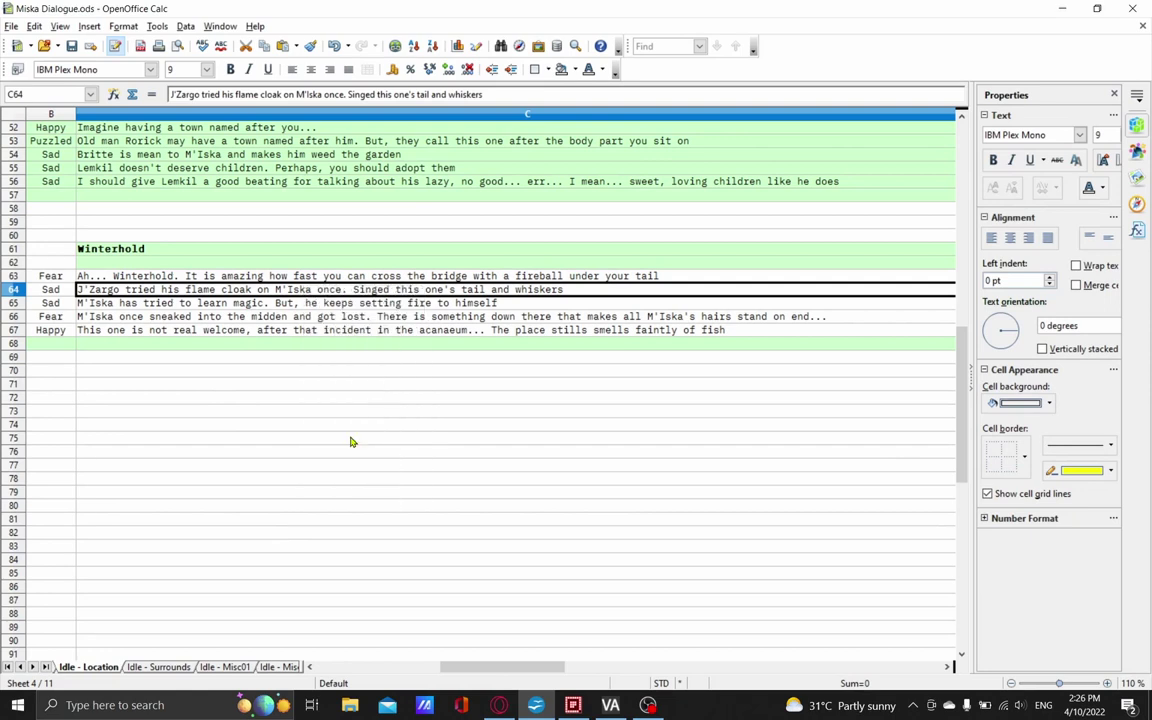
Return to SKVA Synth, paste the copied line with a period after "whiskers", and generate and play its voice.
left_click(610, 705)
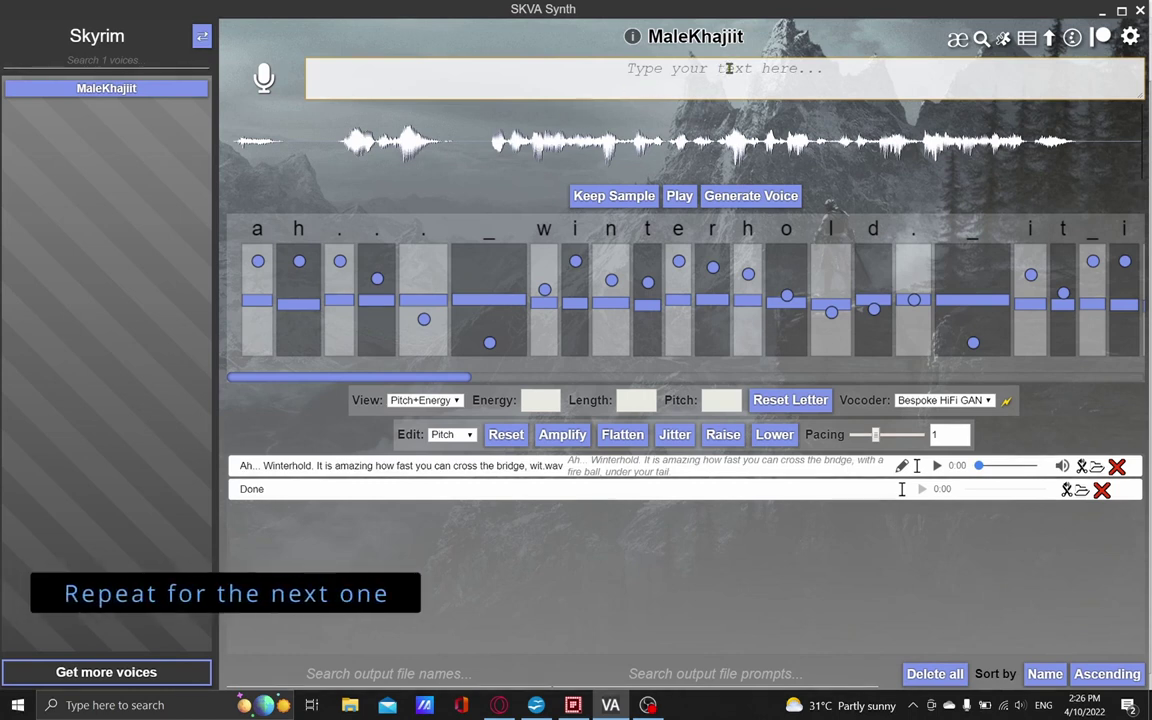
right_click(730, 72)
left_click(765, 97)
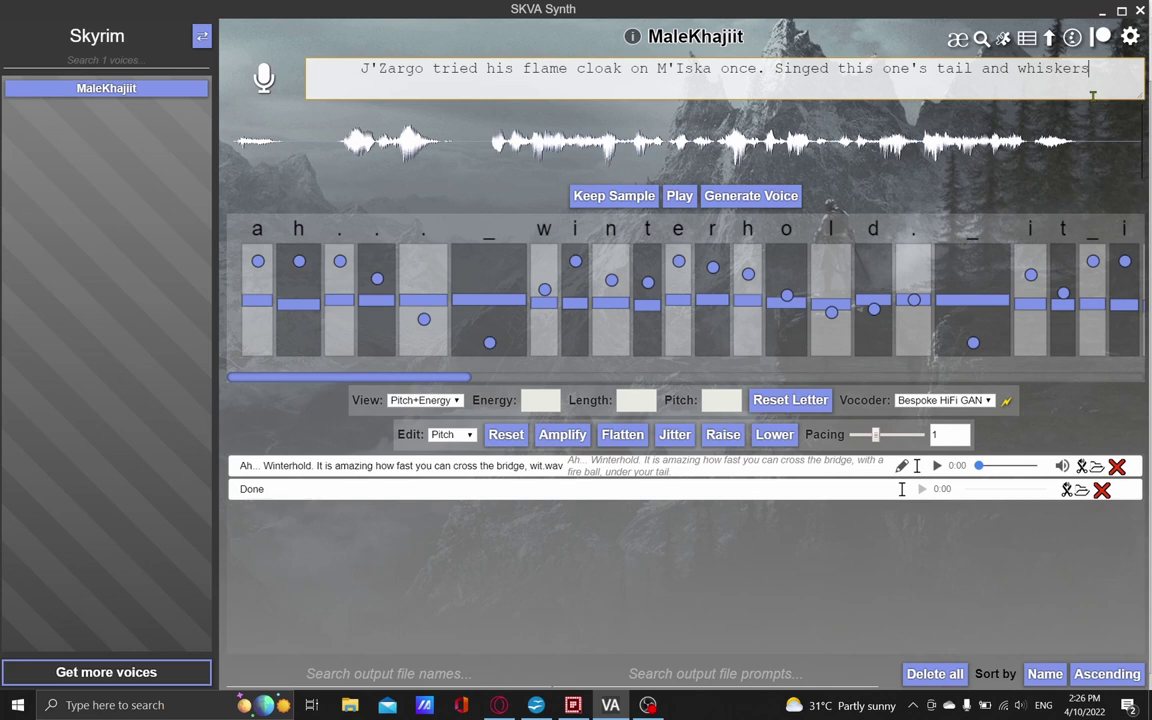
type(".")
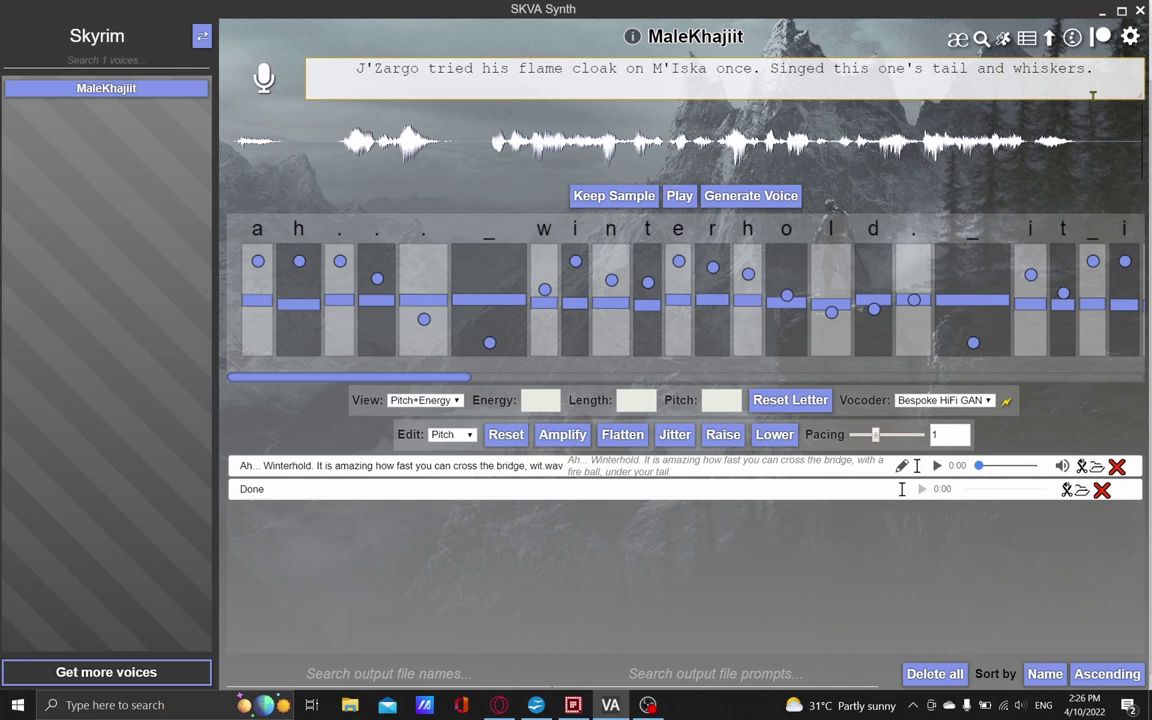
left_click(793, 195)
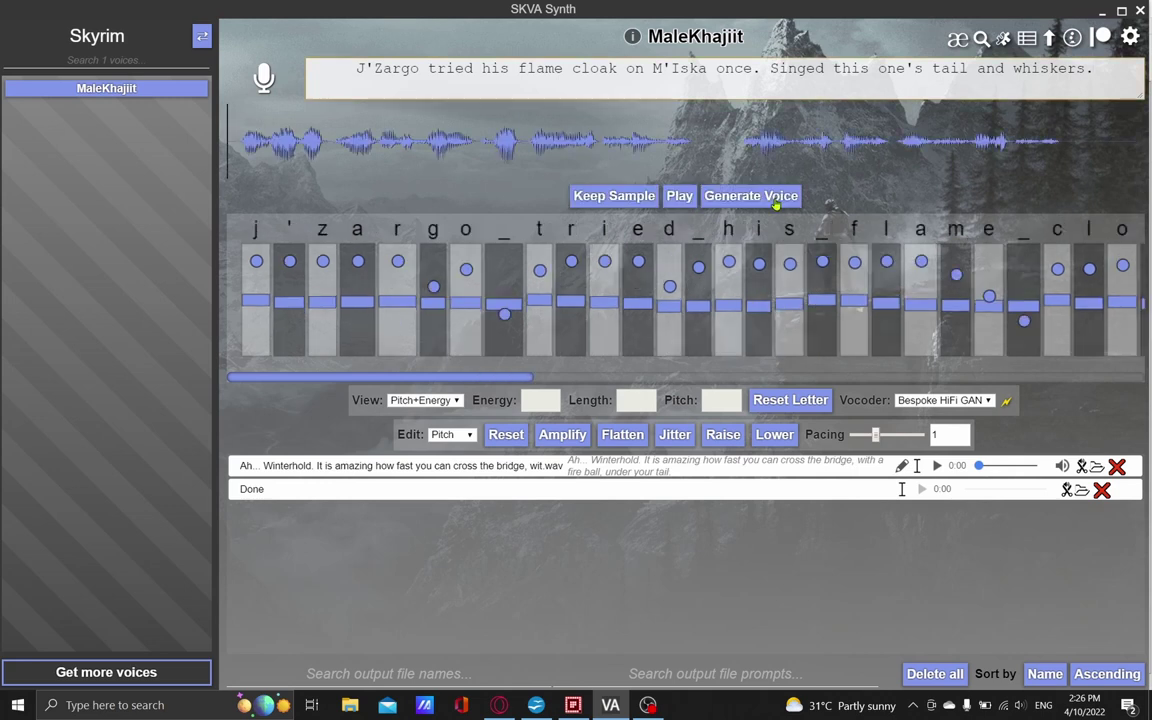
left_click(679, 196)
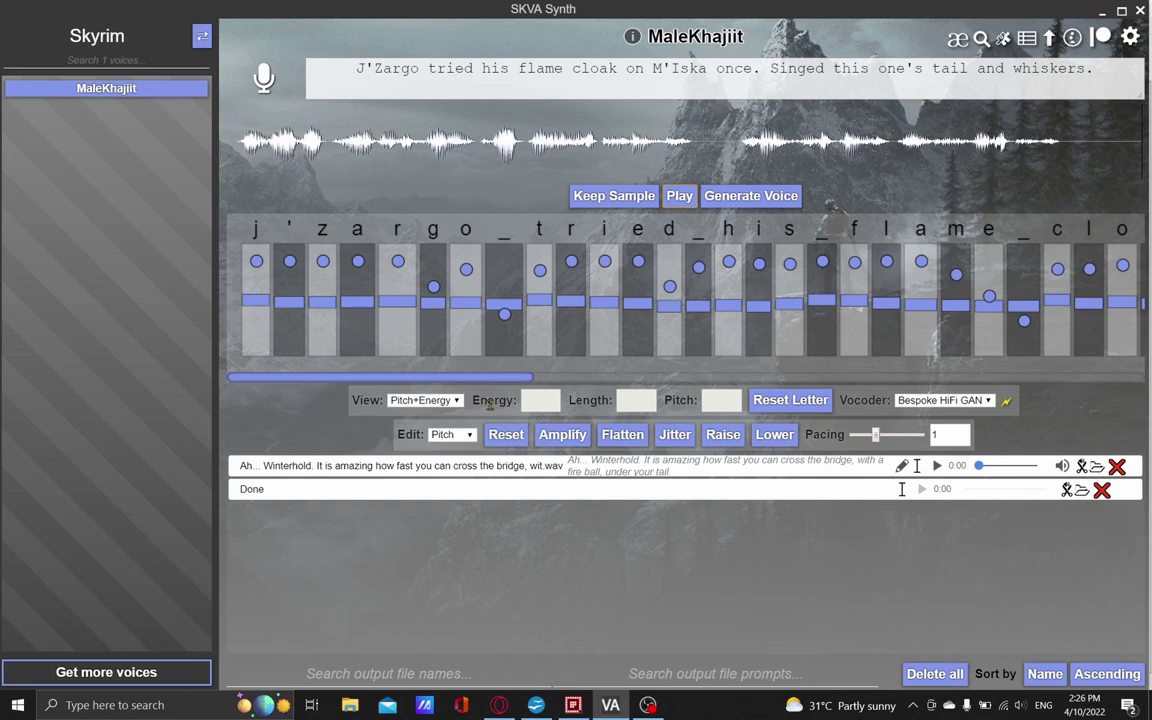
Set the length of the pause between "once." and "Singed" to 30 and play the line.
left_click_drag(482, 380, 898, 393)
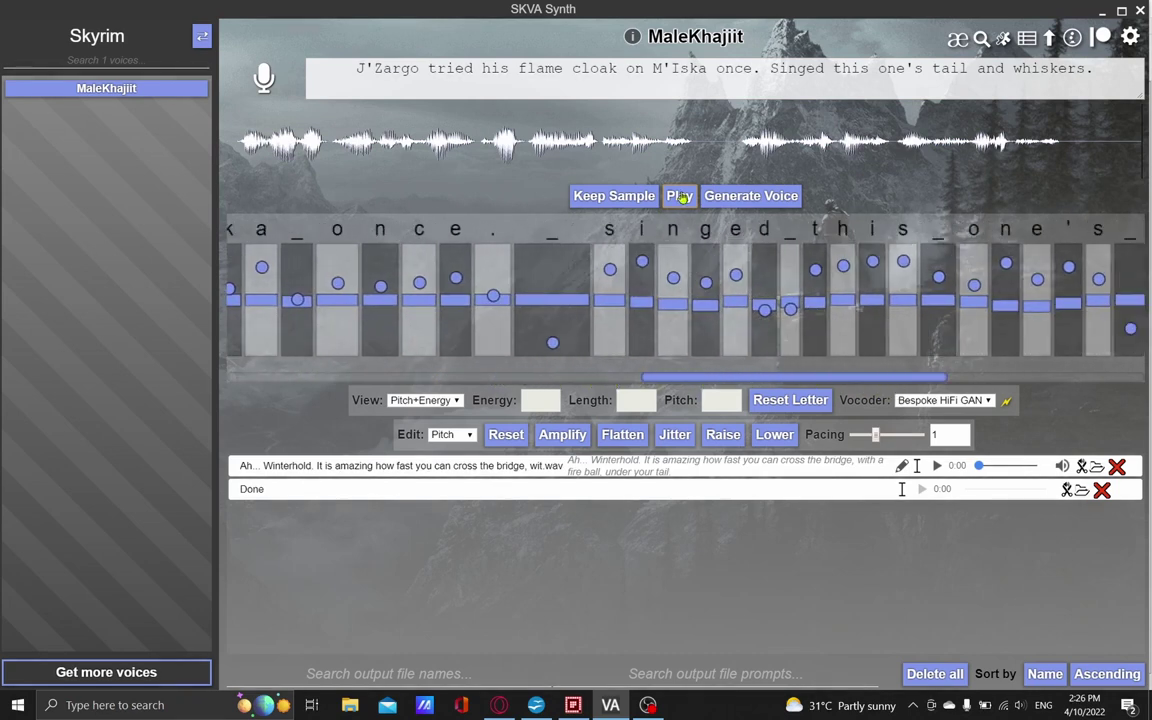
left_click(547, 282)
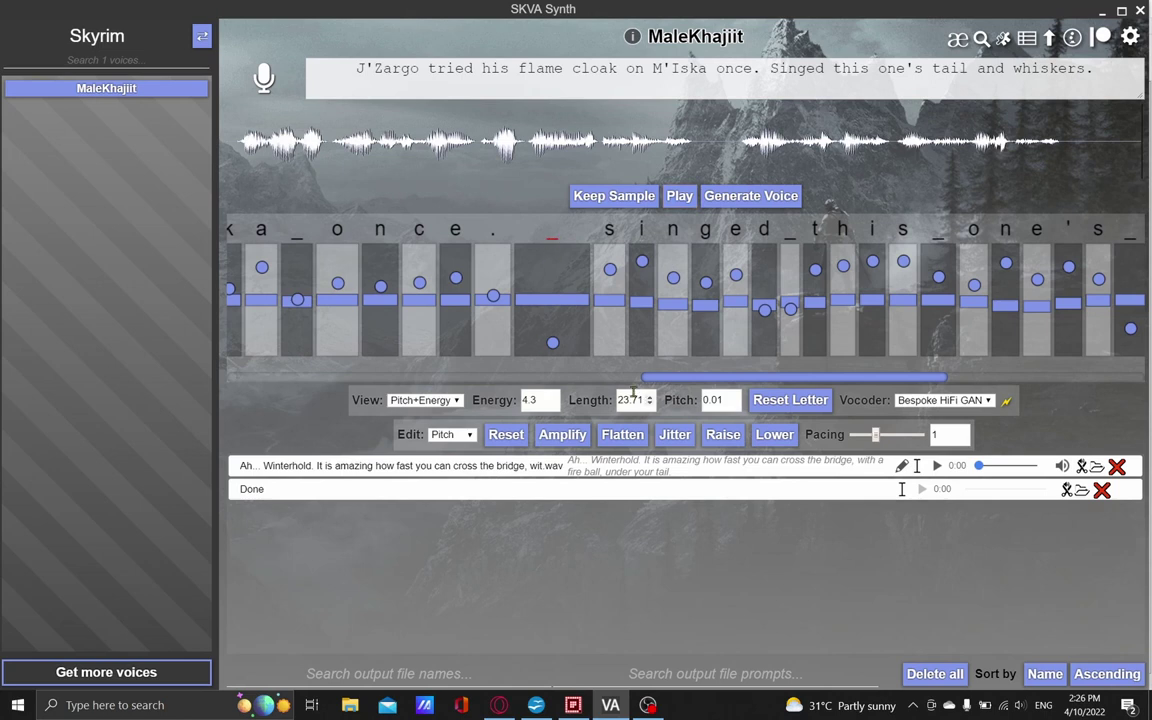
left_click_drag(646, 400, 619, 404)
key("Return")
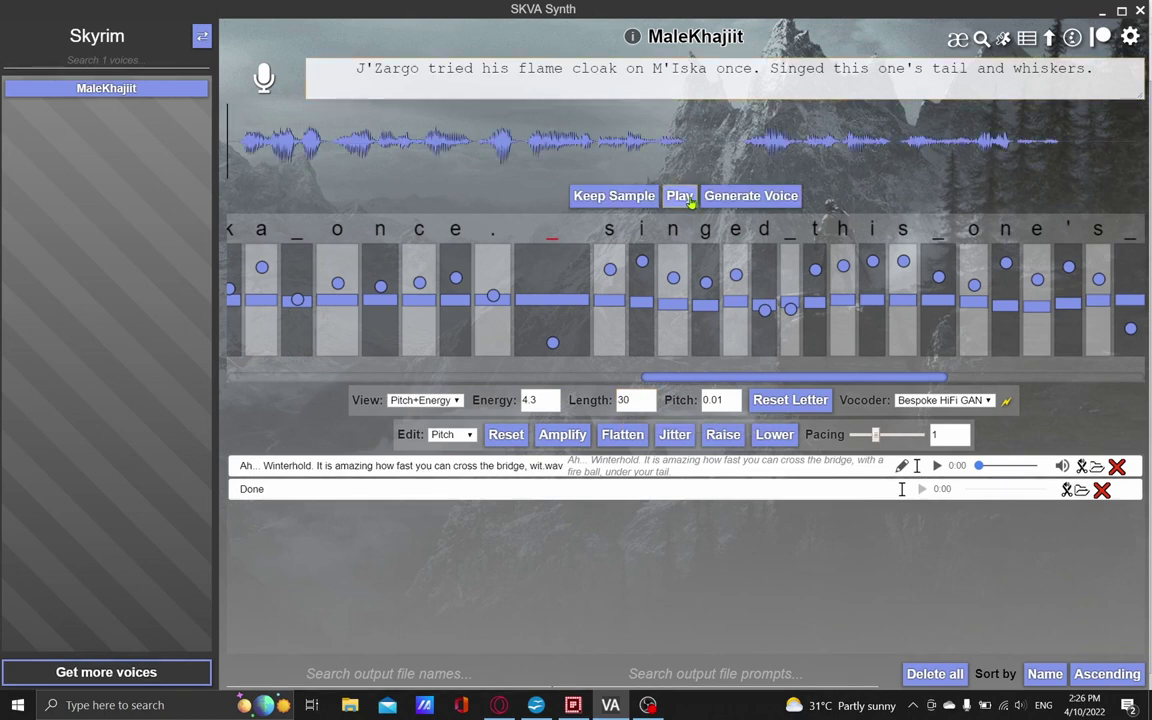
left_click(690, 200)
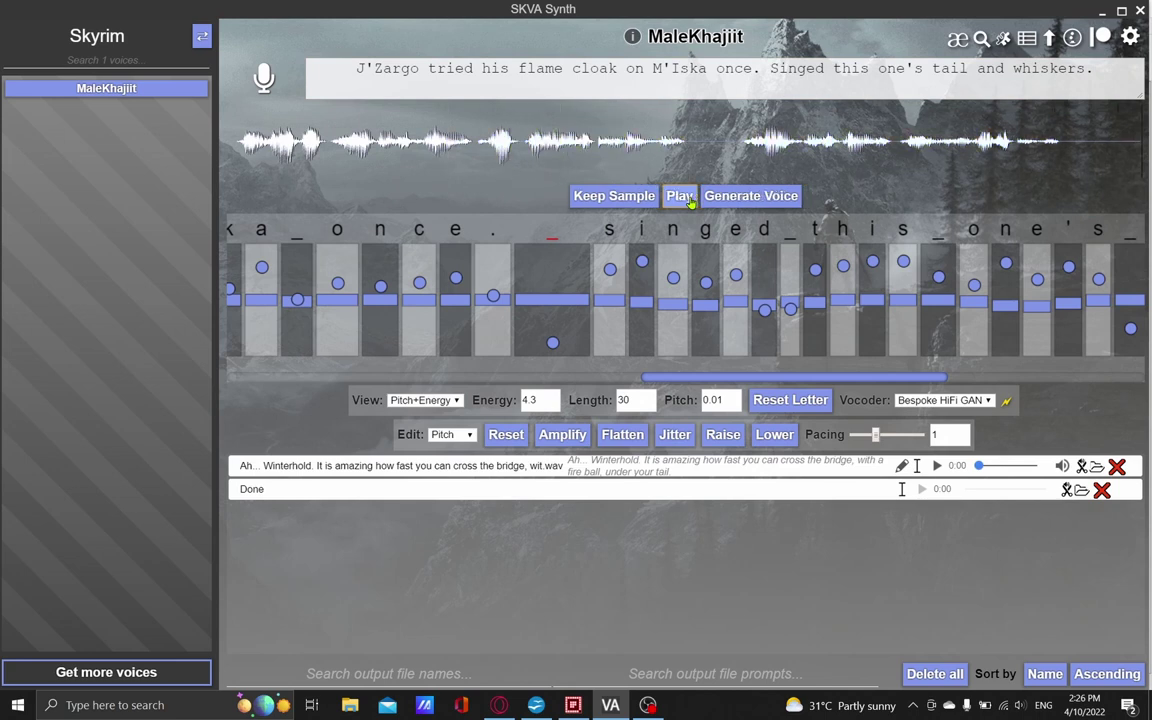
left_click_drag(708, 385, 944, 382)
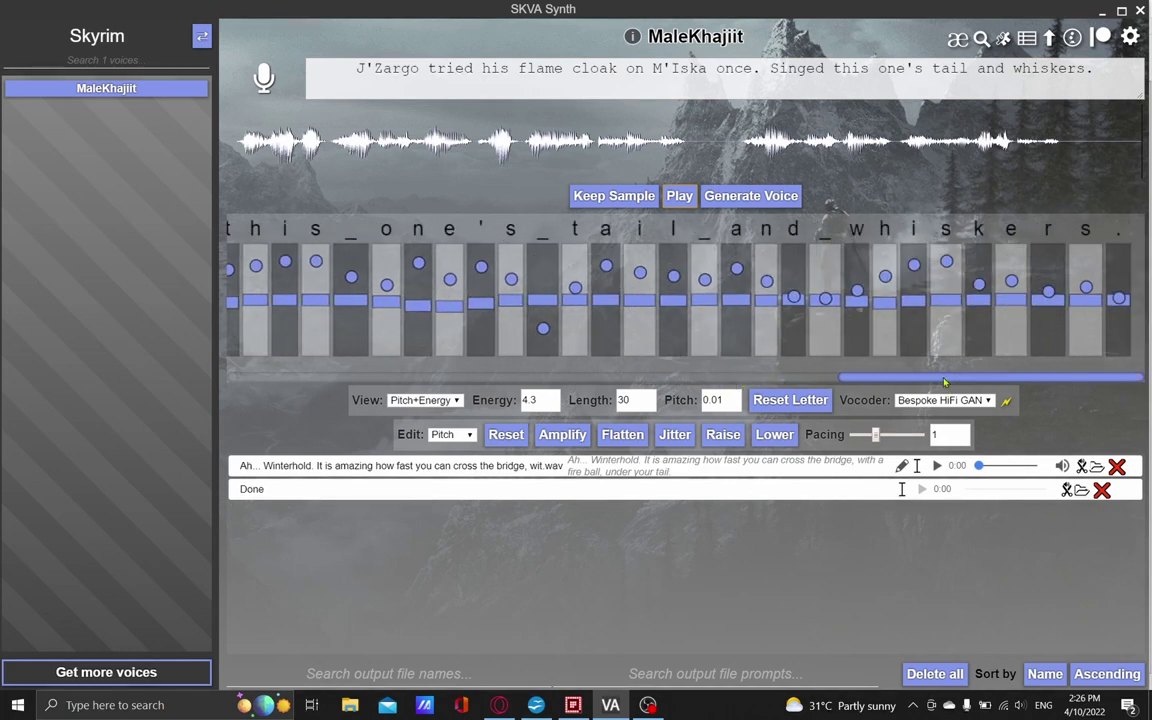
left_click(706, 245)
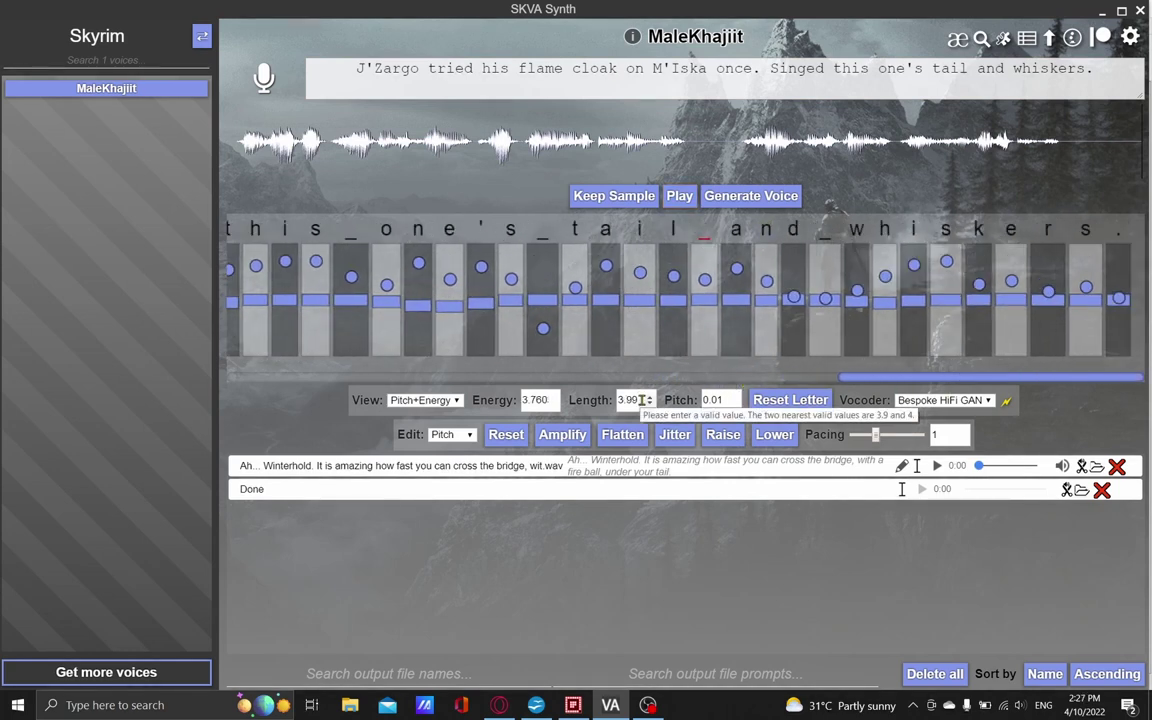
left_click_drag(640, 399, 612, 399)
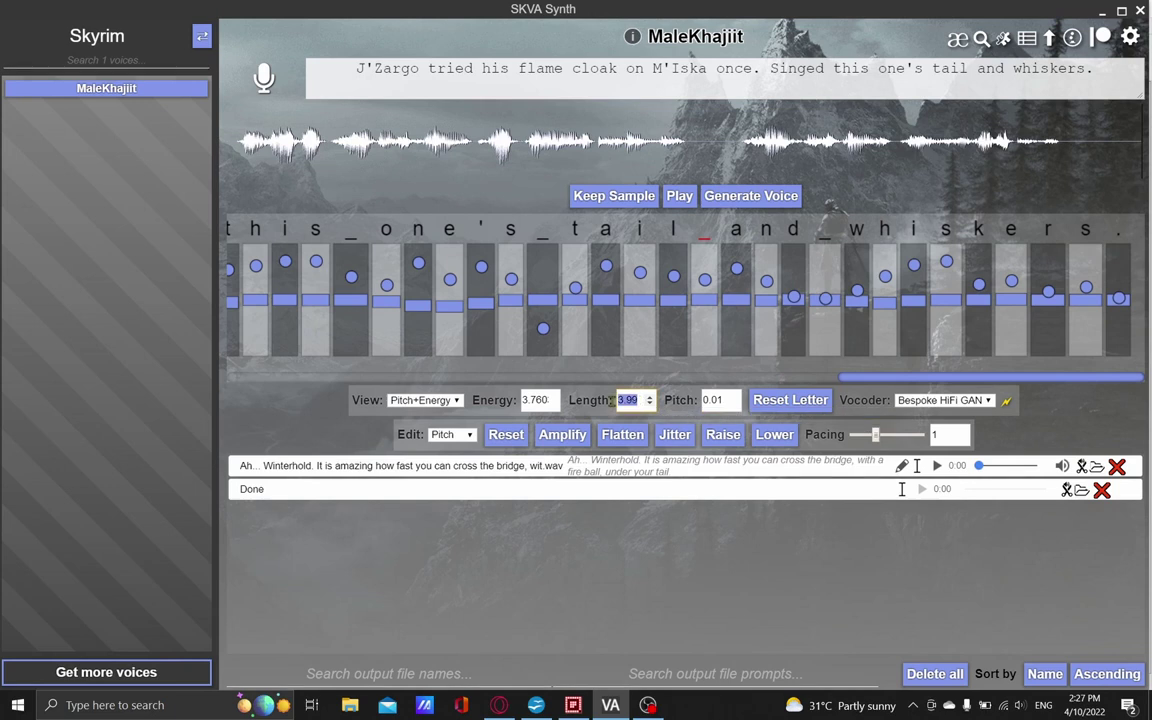
Add commas after "tail" and "and" in the text, regenerate the voice and play it back.
left_click(870, 64)
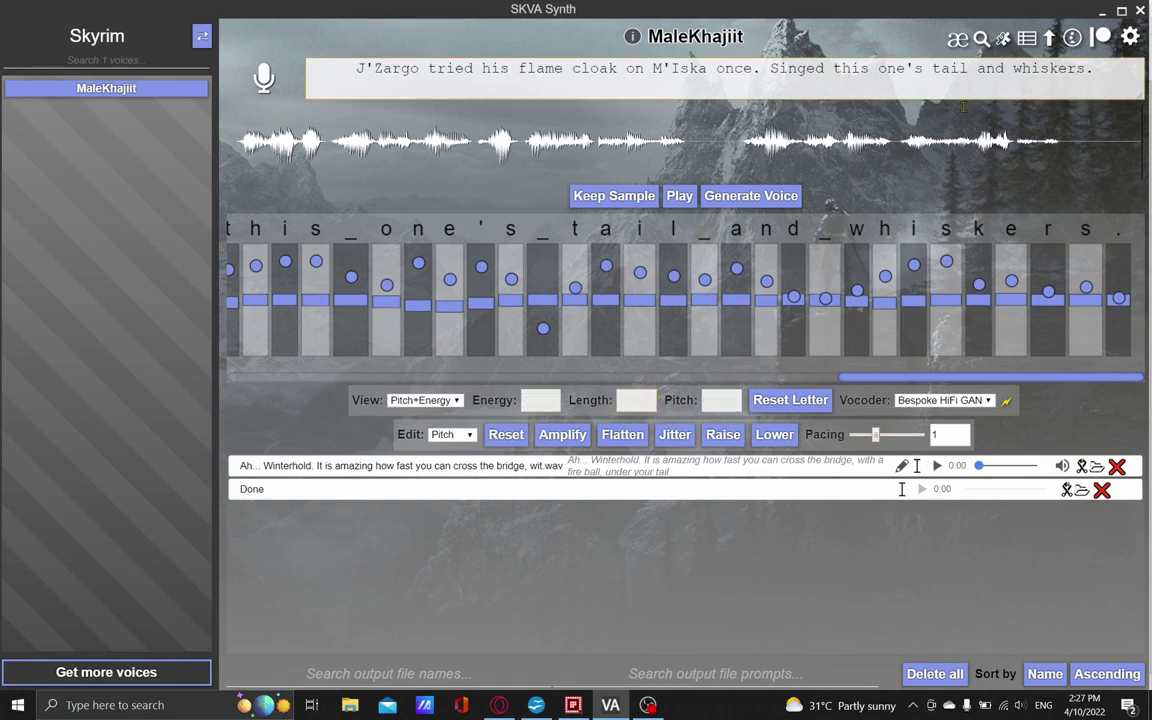
type(", and")
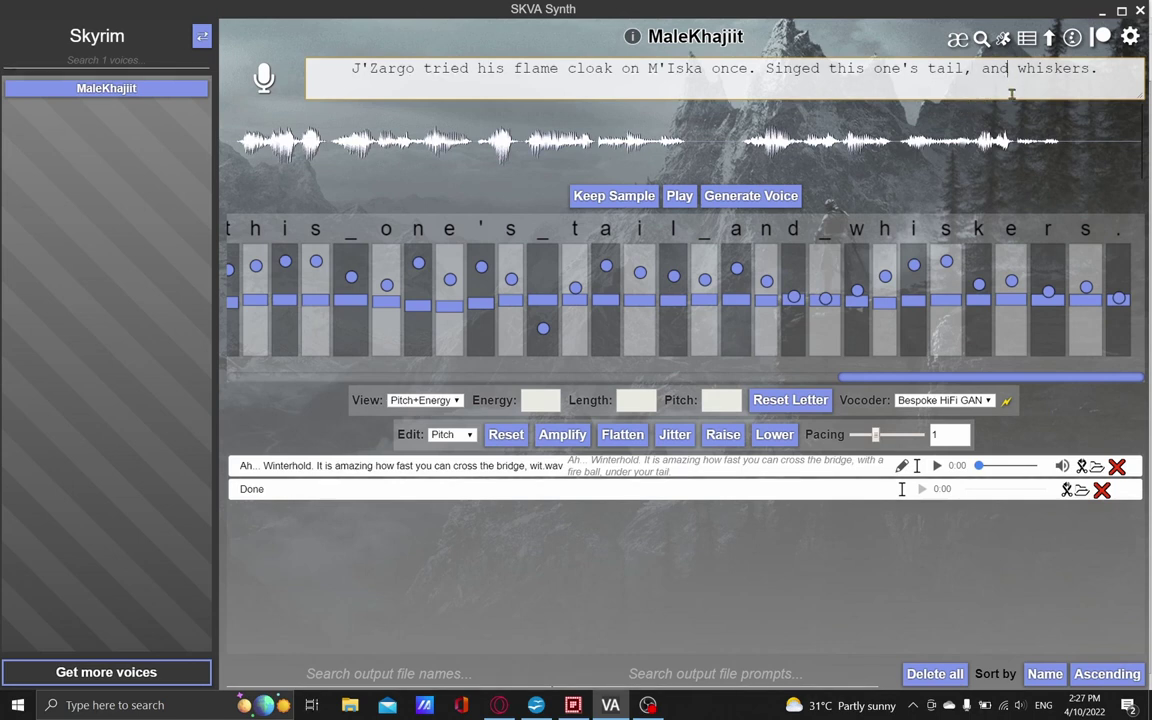
type(",")
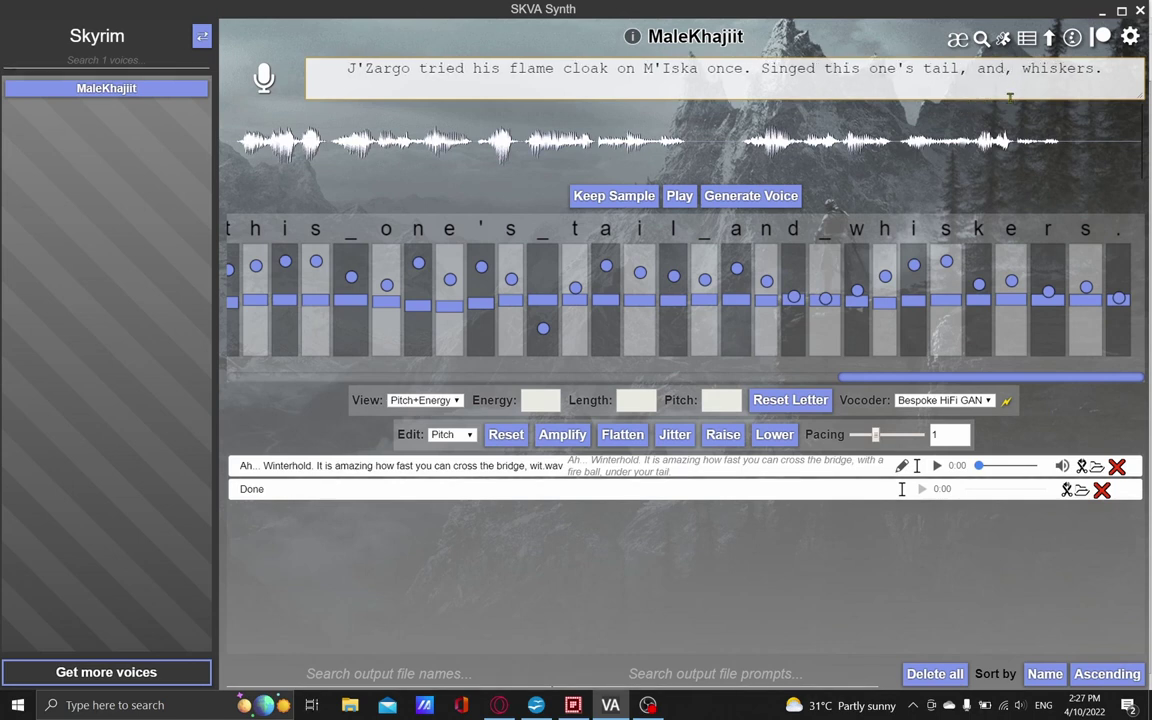
left_click(712, 196)
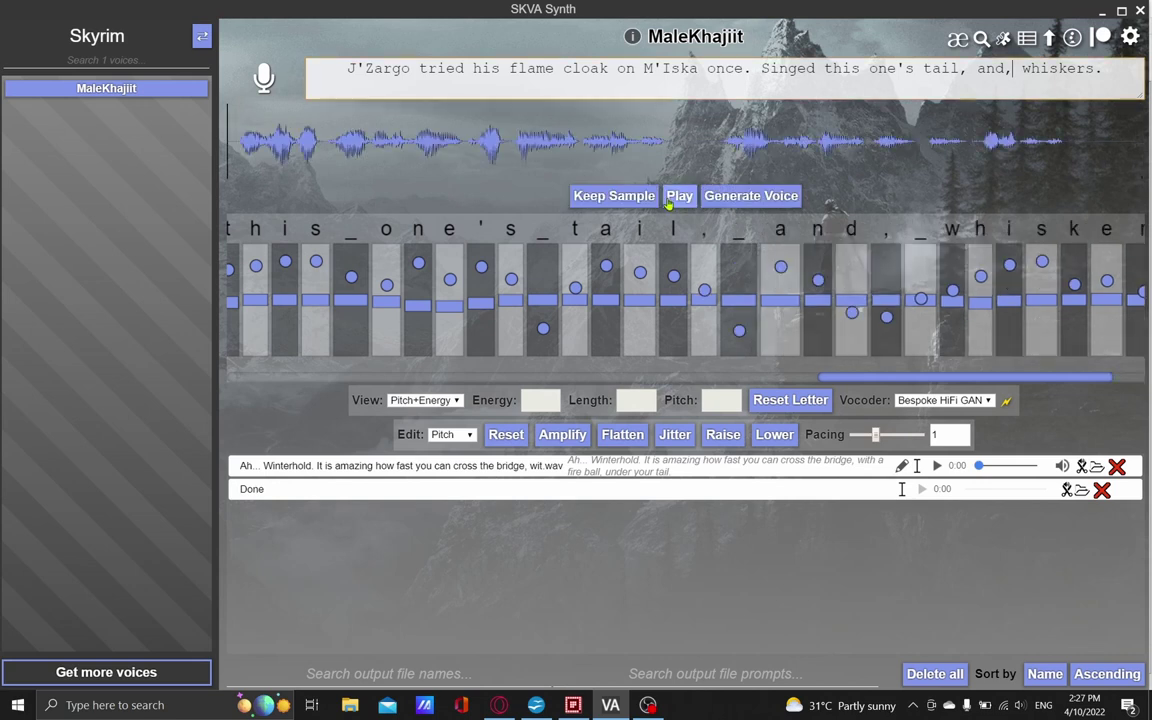
left_click(670, 199)
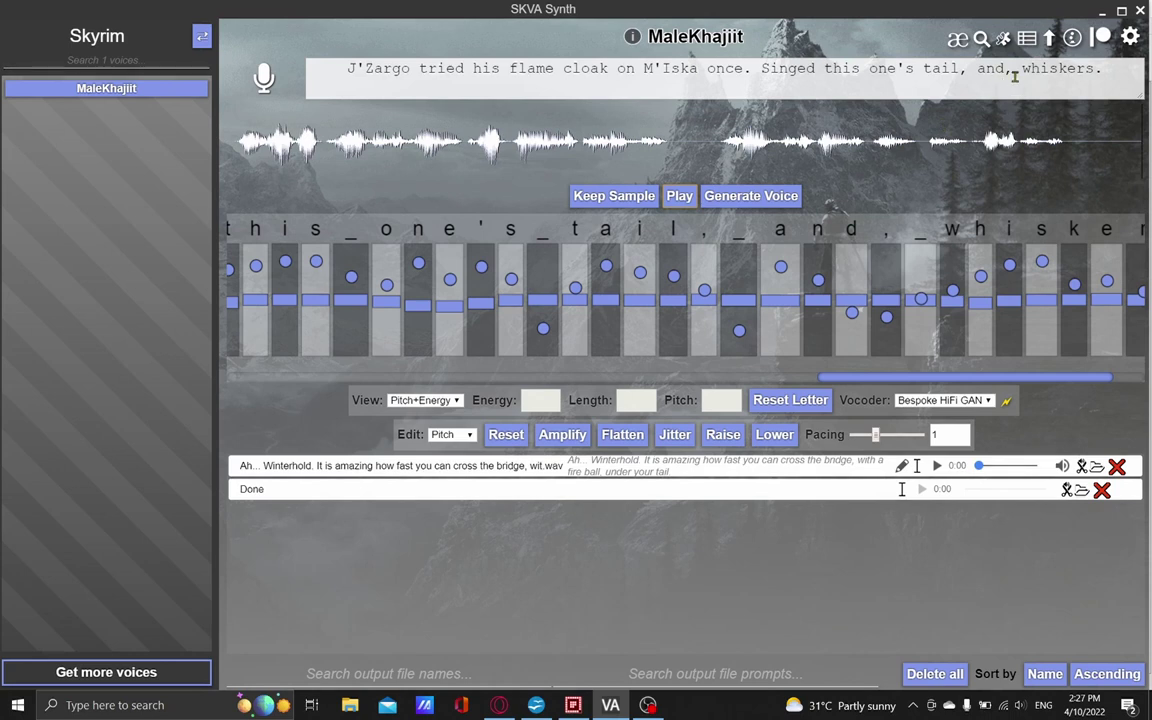
Remove the comma after "and" in the J'Zargo line and regenerate its voice.
key("BackSpace")
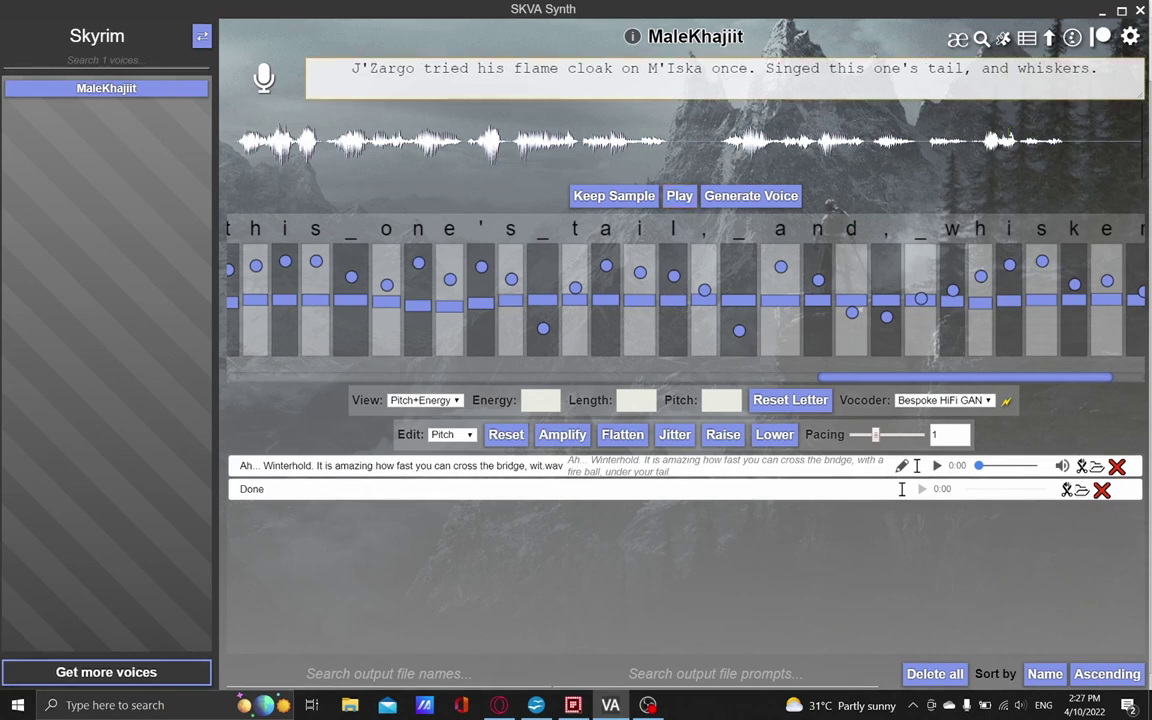
left_click(750, 196)
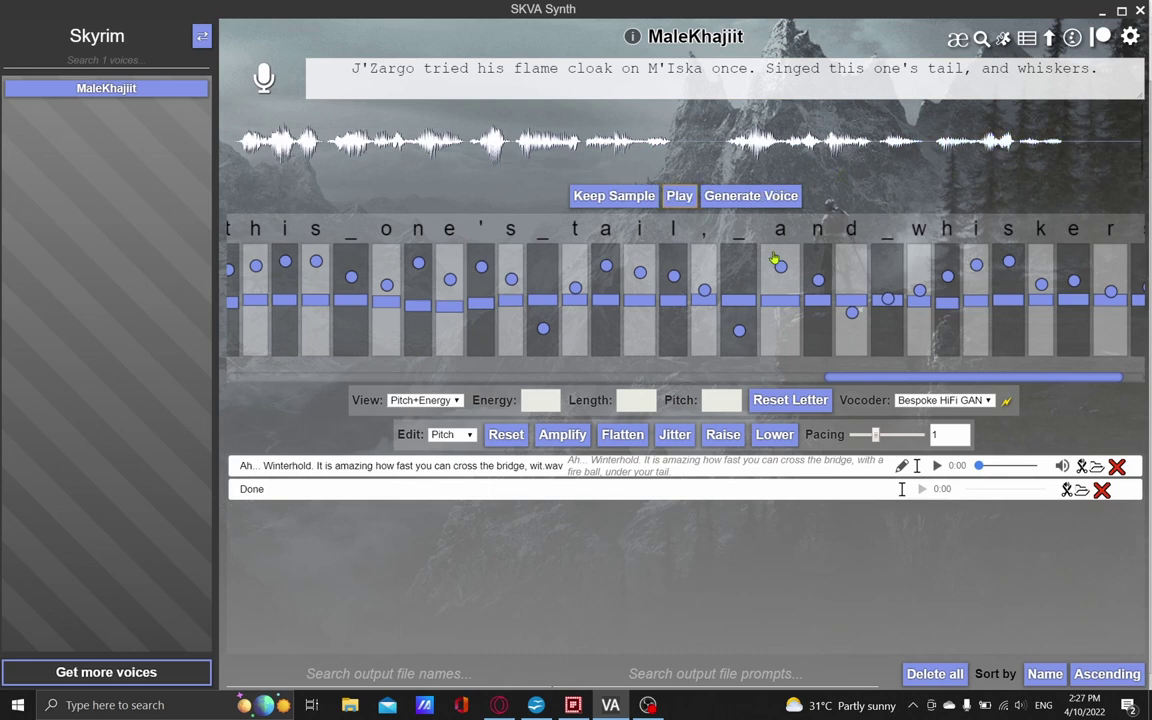
Slightly raise the pitch of all letters in "whiskers" and regenerate the voice.
scroll(928, 378, "down", 2)
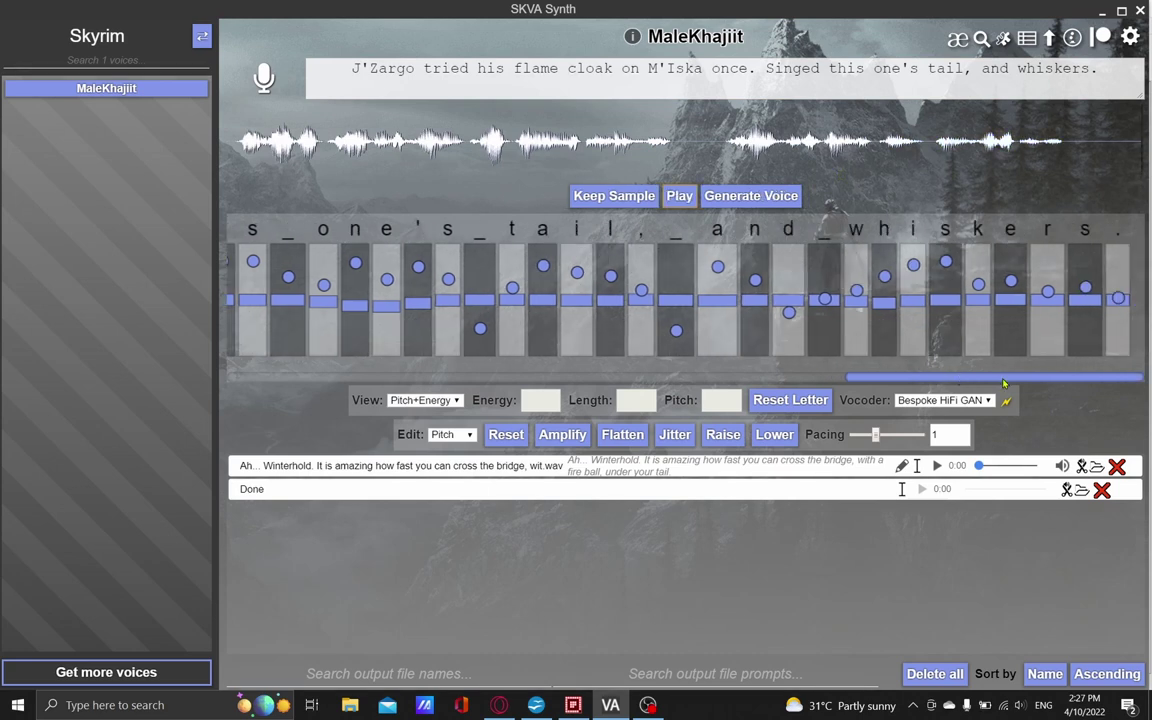
left_click(857, 232)
left_click(1085, 232, "shift")
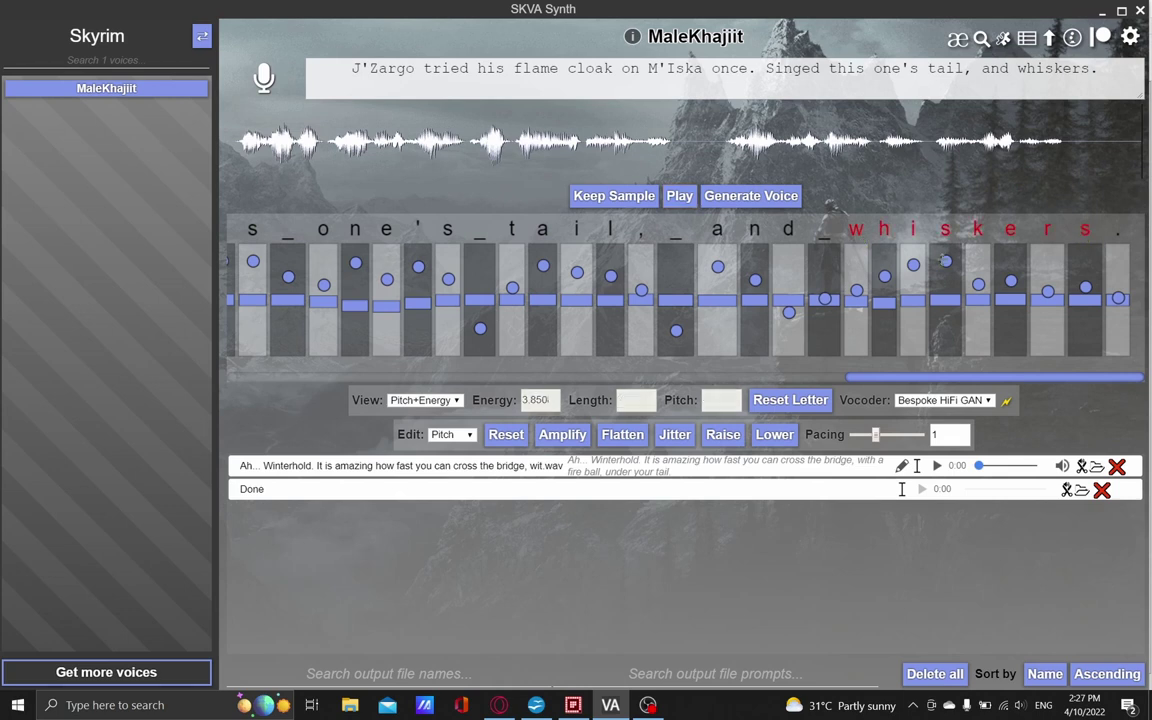
left_click_drag(946, 262, 946, 253)
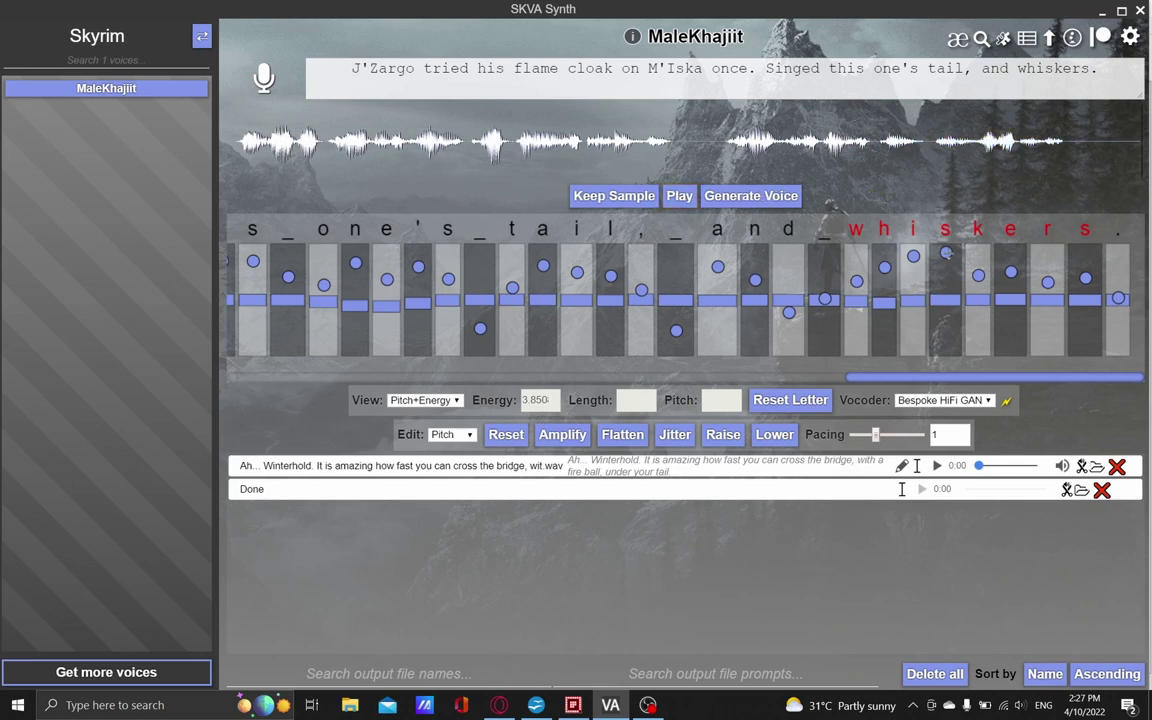
key("Return")
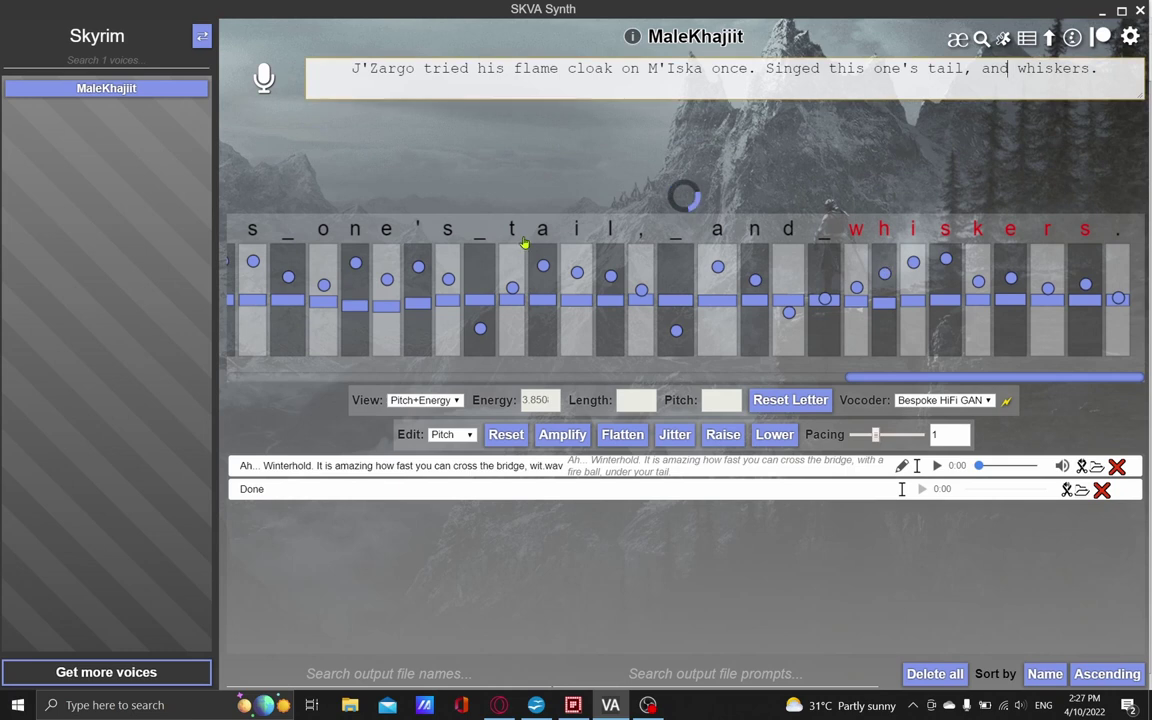
Slightly raise the pitch of the letters in "tail" and play the line.
left_click(513, 233)
left_click(612, 233, "shift")
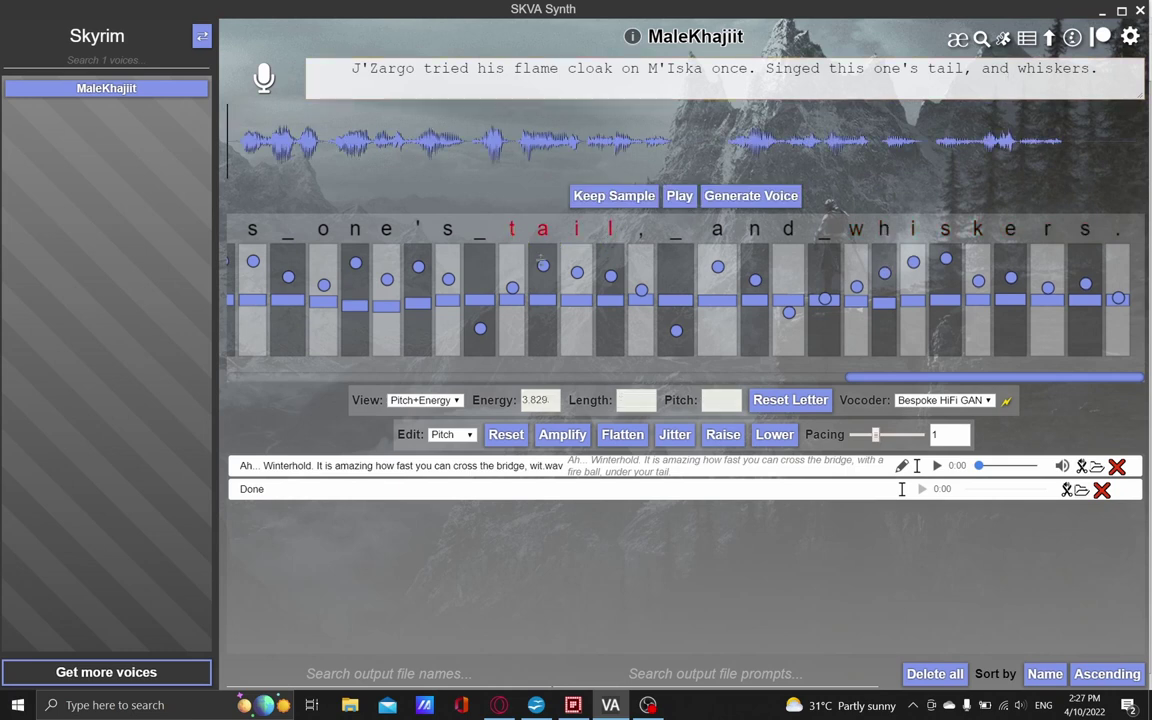
left_click_drag(544, 266, 544, 263)
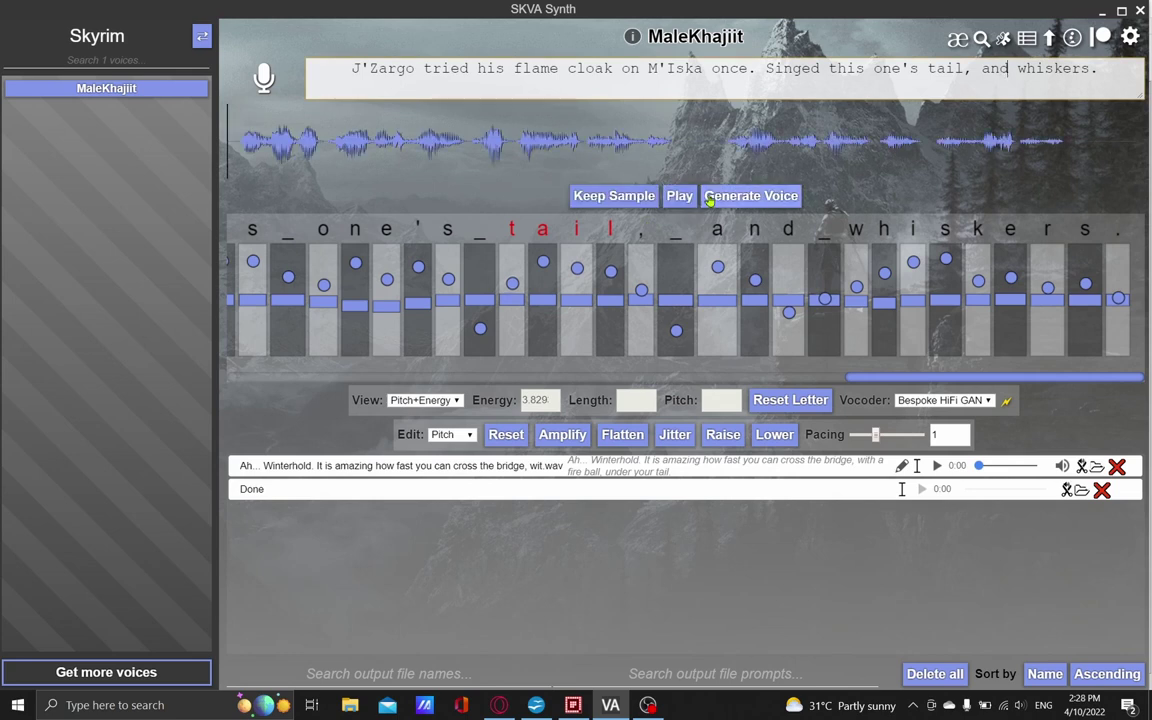
left_click(677, 198)
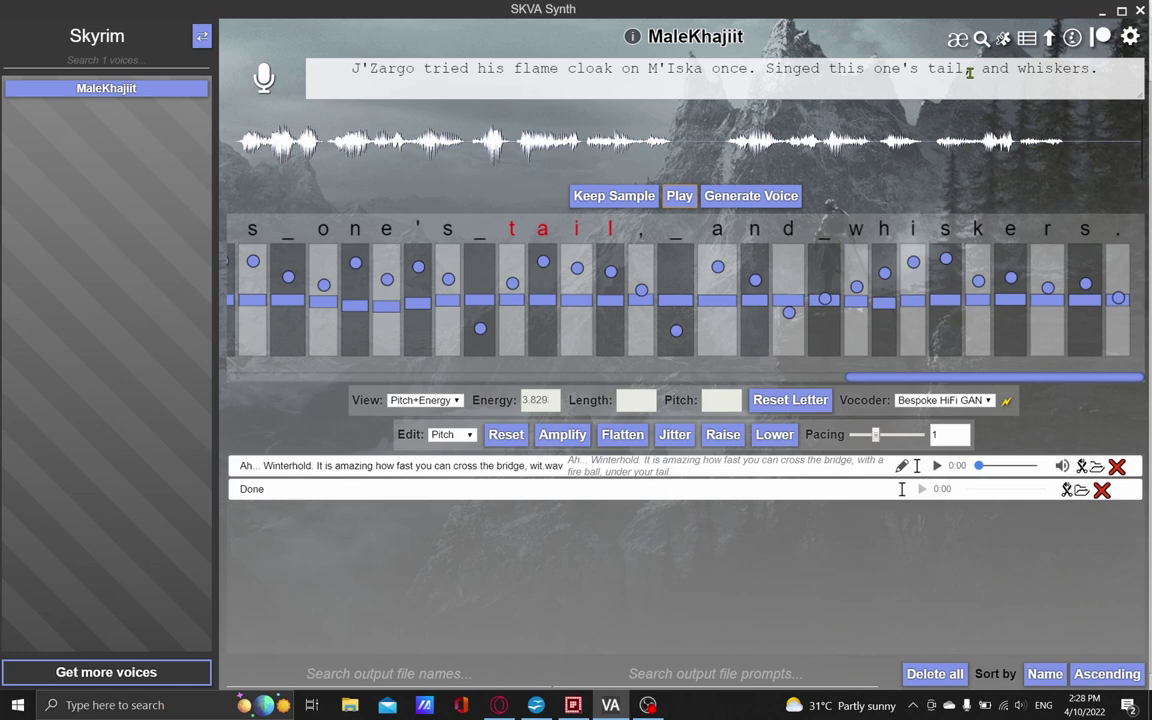
Keep the J'Zargo sample and play back the saved Winterhold and J'Zargo recordings.
left_click(612, 197)
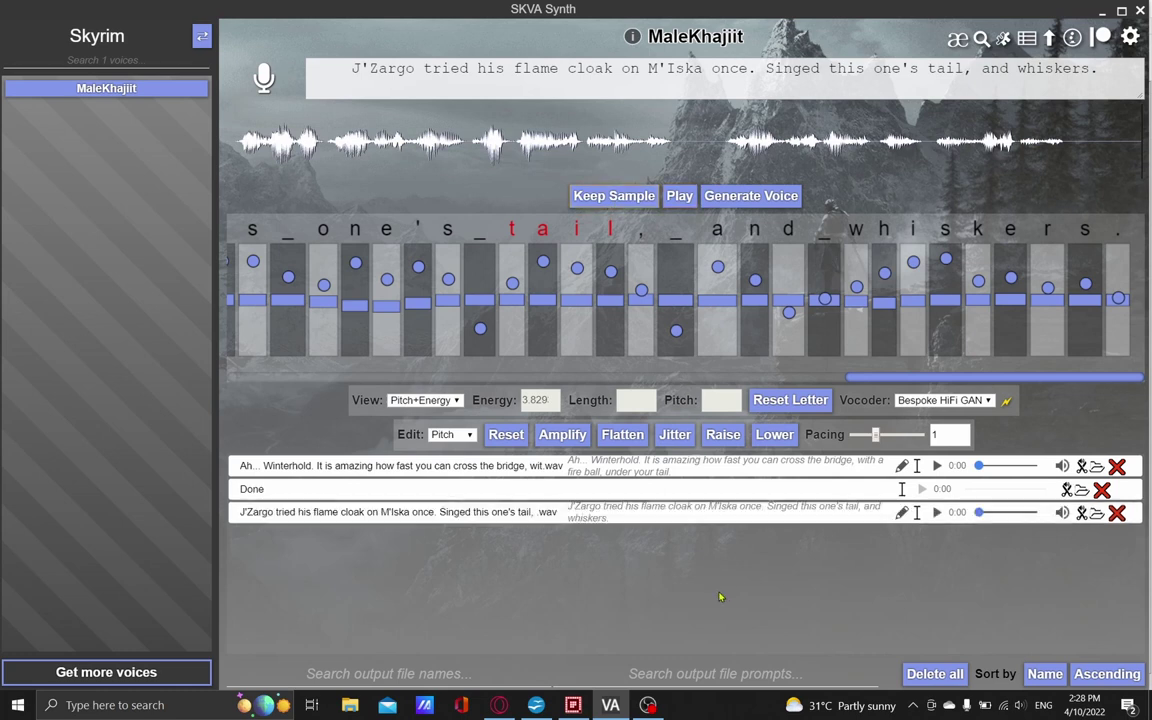
left_click(935, 467)
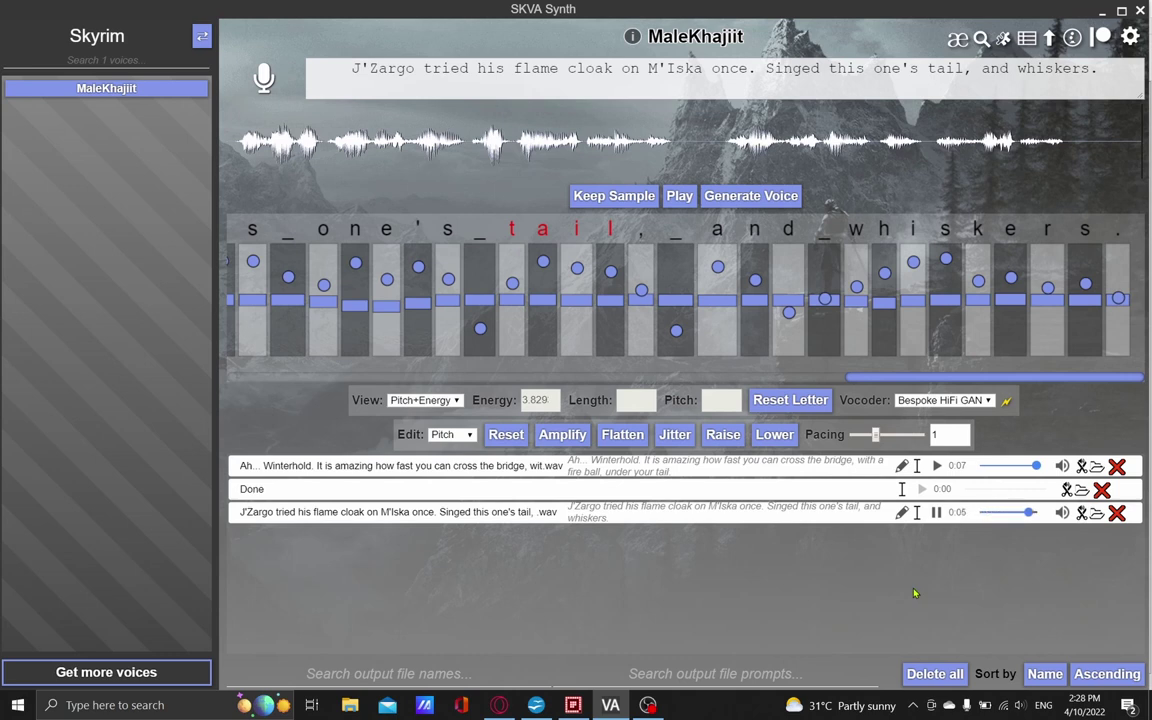
Move the comma from after "tail" to after "and" so the text reads "tail and, whiskers.".
left_click(972, 70)
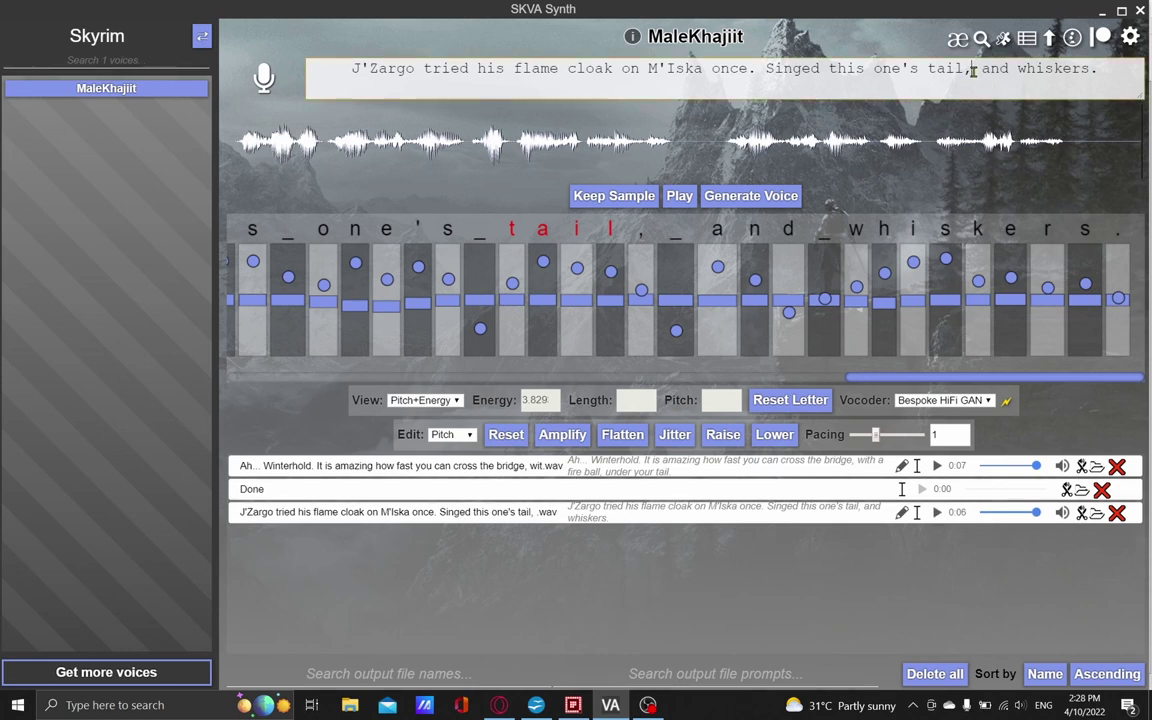
key("BackSpace")
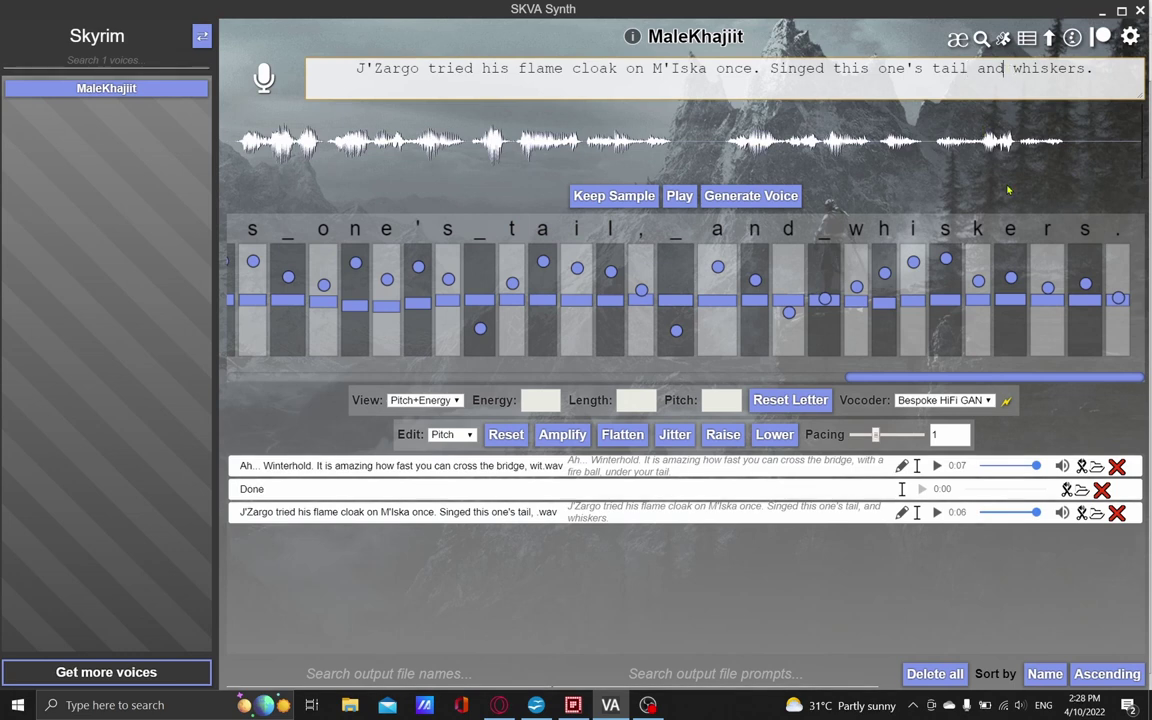
key("Right")
key("Right")
key("Right")
key("Right")
type(",")
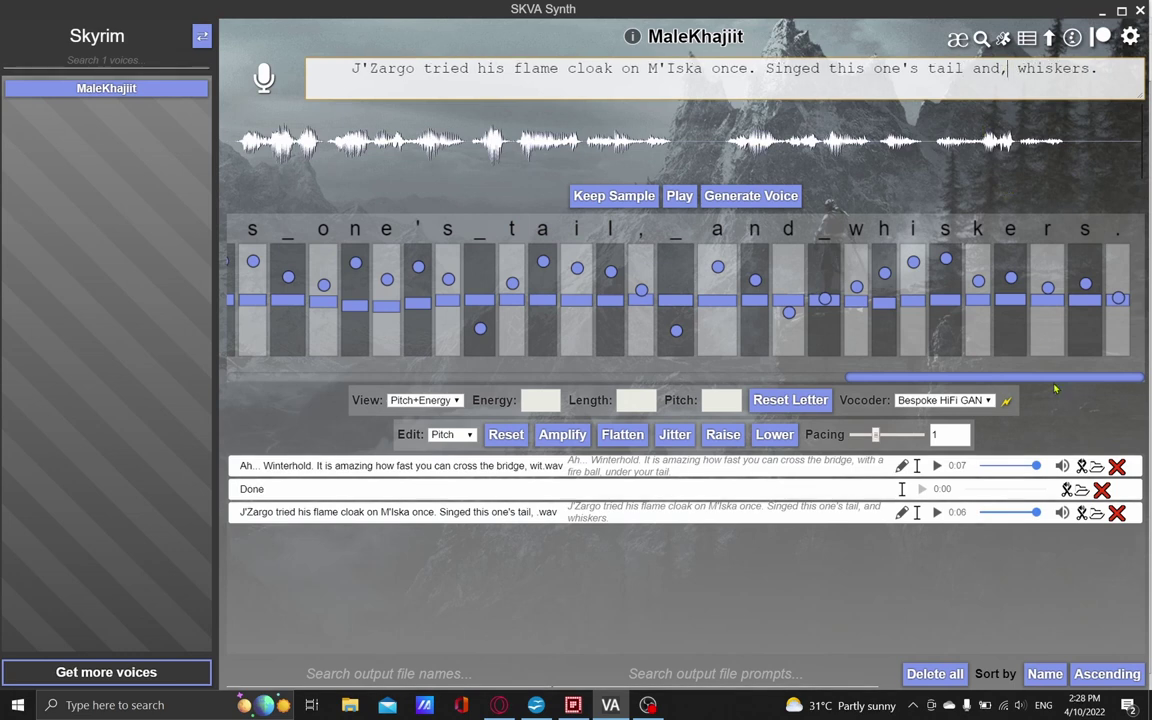
Replace the saved J'Zargo sample with a newly generated take of the edited line and play it back.
left_click(1117, 513)
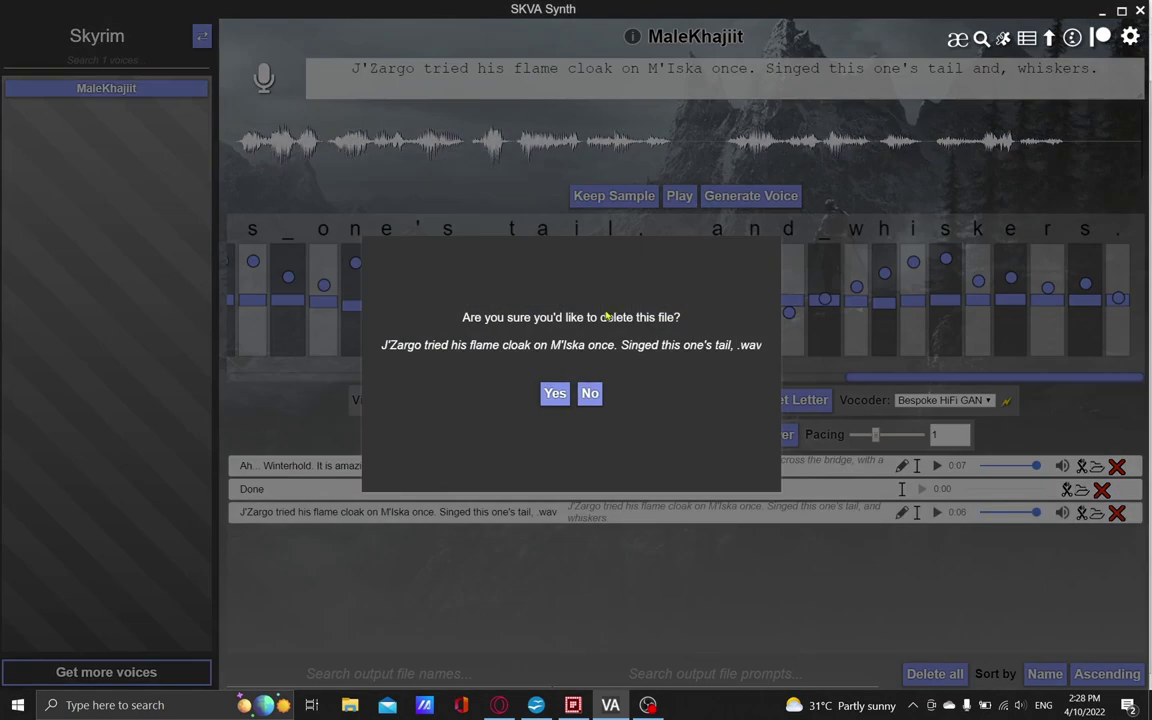
left_click(556, 396)
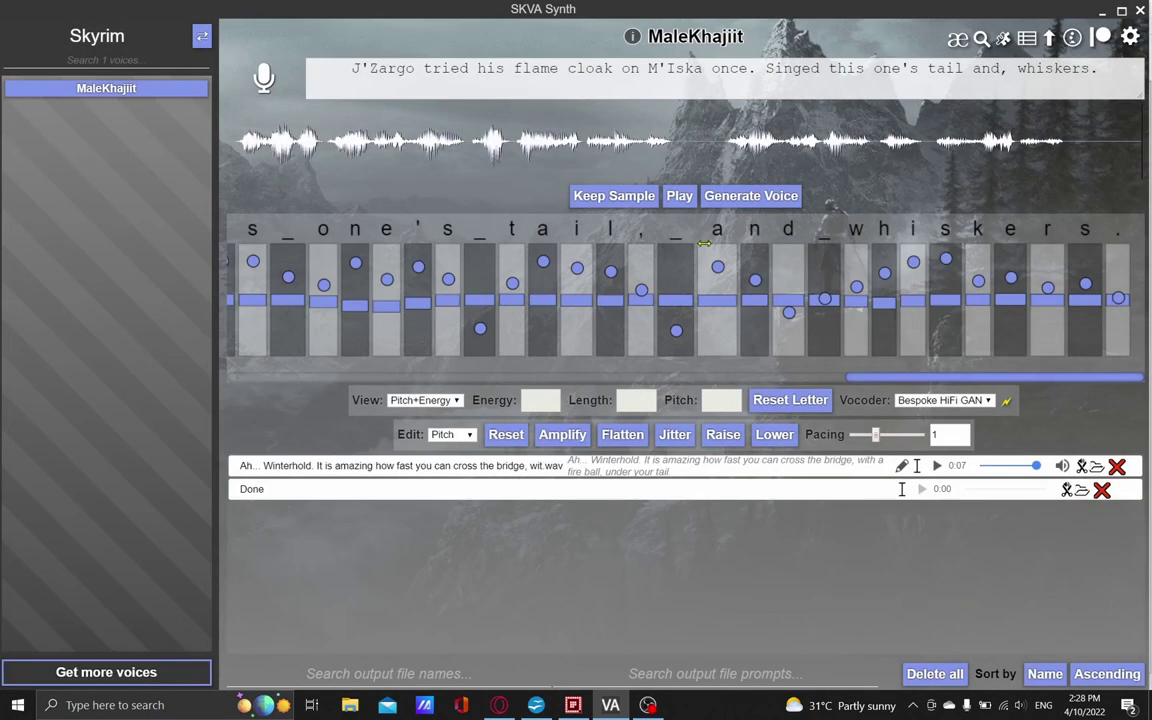
left_click(726, 196)
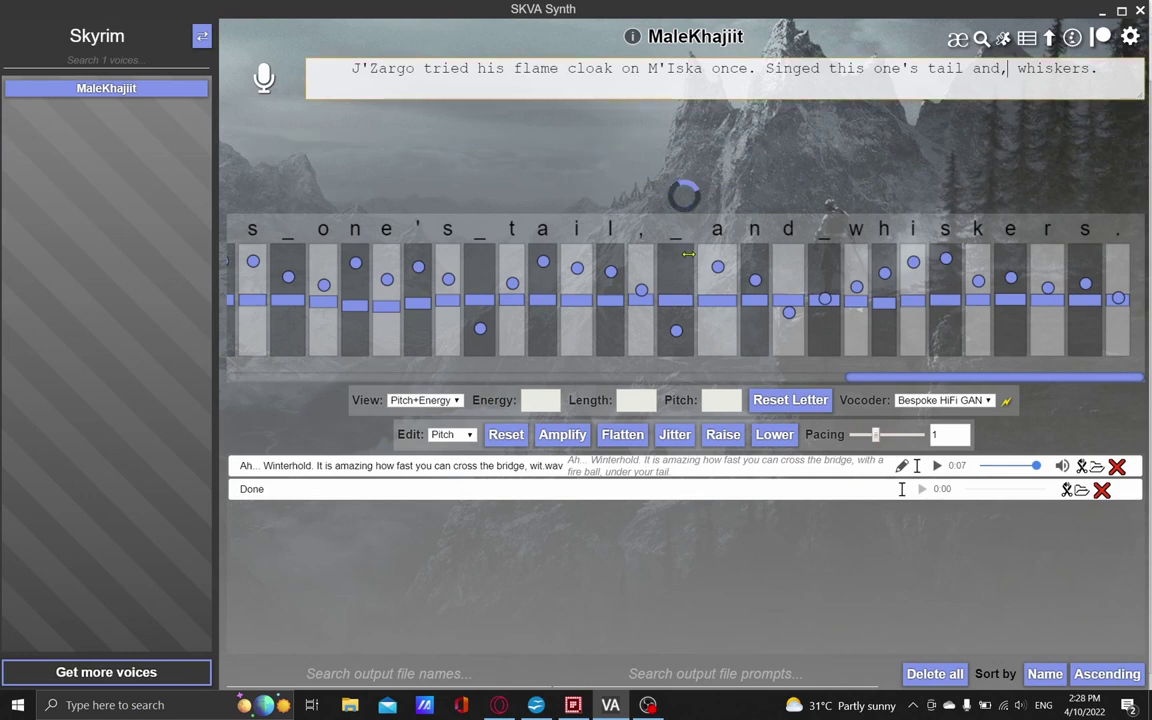
left_click(680, 196)
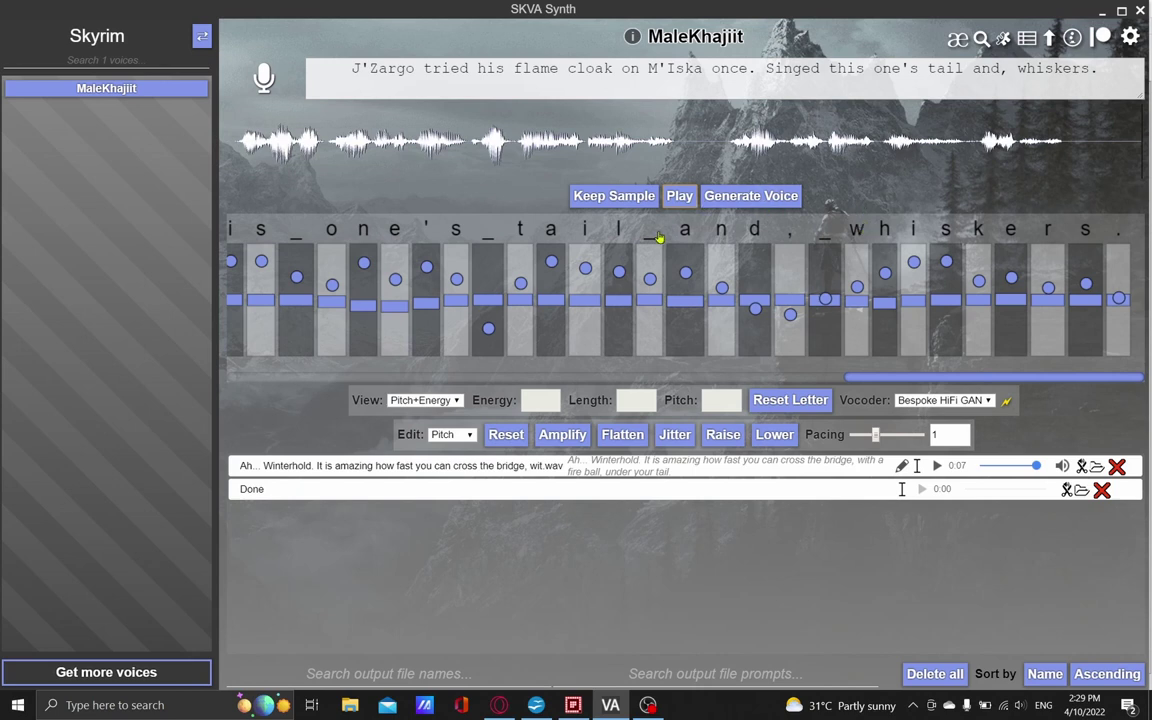
left_click(619, 196)
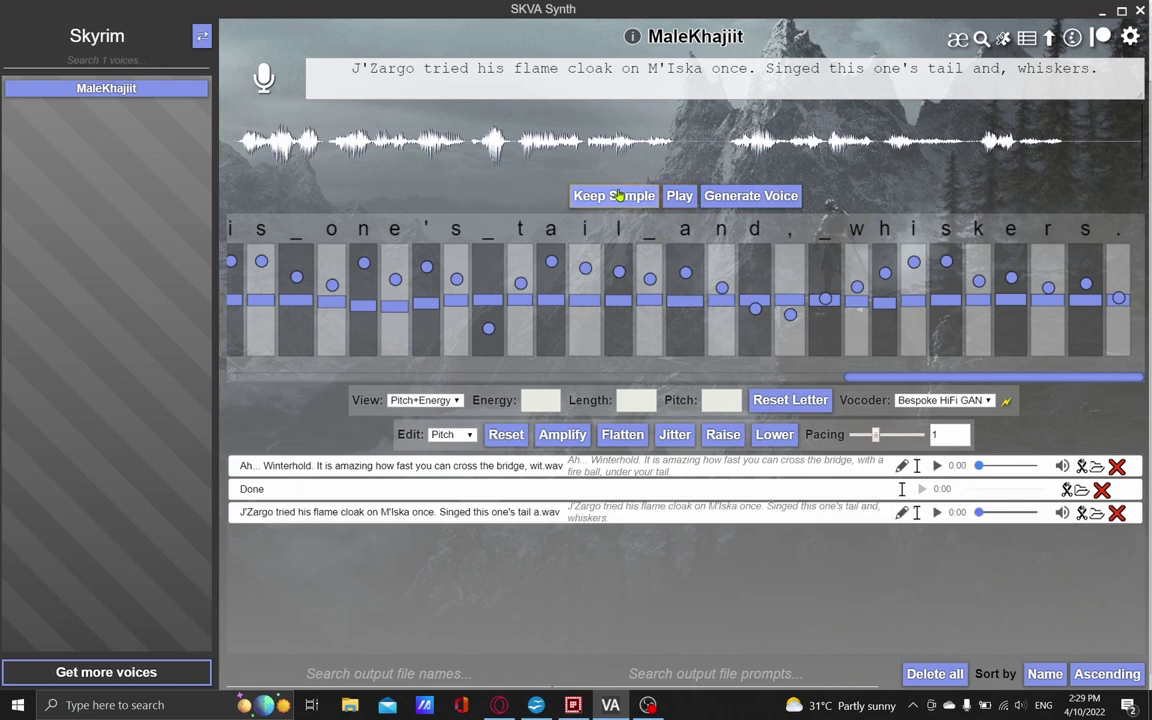
left_click(936, 512)
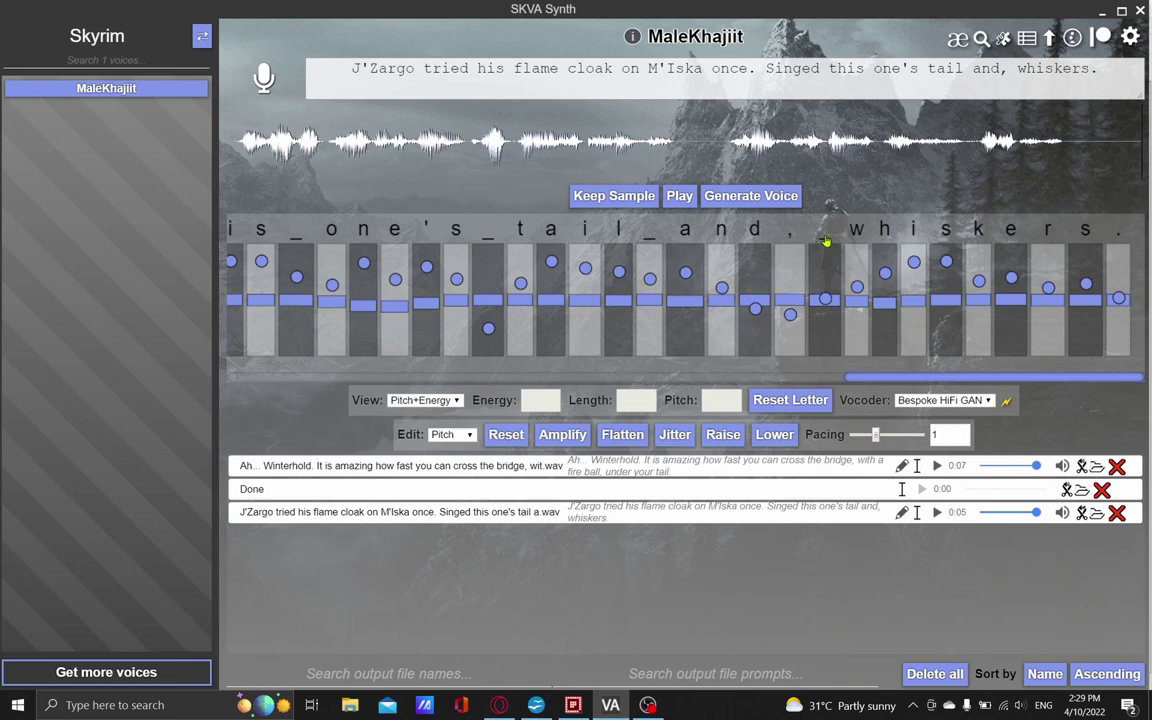
Switch to Q-Dir and delete the J'Zargo and Winterhold LIP files from the sk_malekhajiit output folder, sorted by type.
left_click(1103, 11)
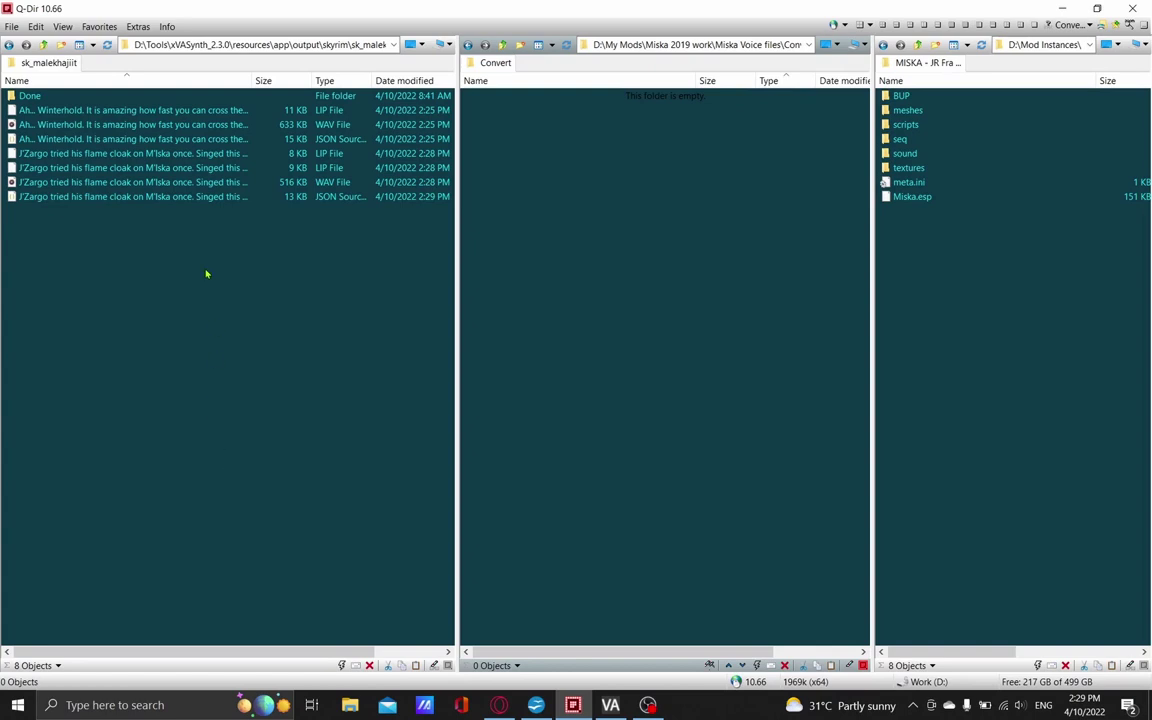
left_click(333, 84)
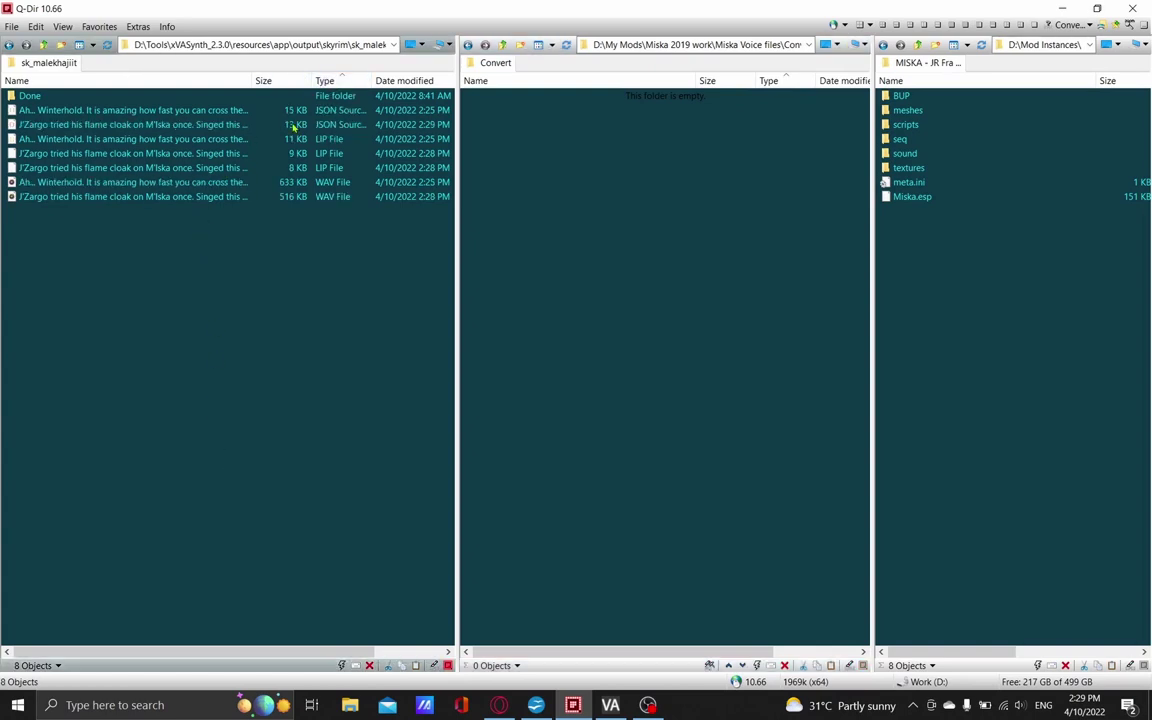
left_click(212, 141)
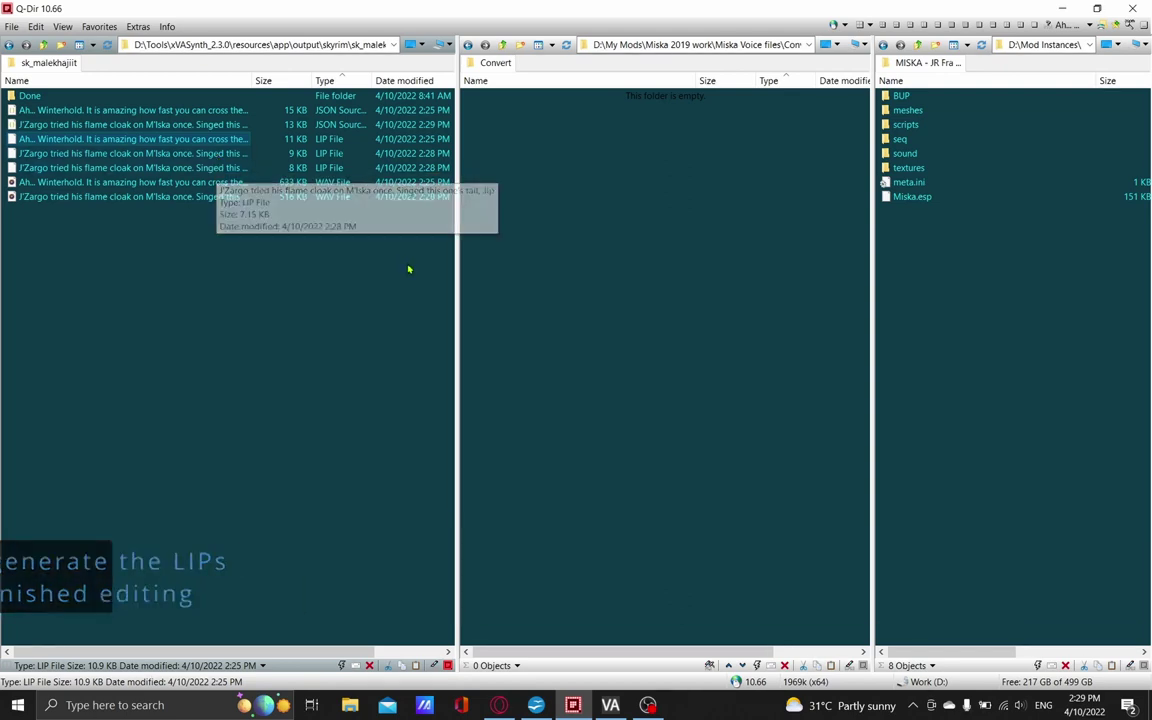
left_click_drag(458, 250, 548, 268)
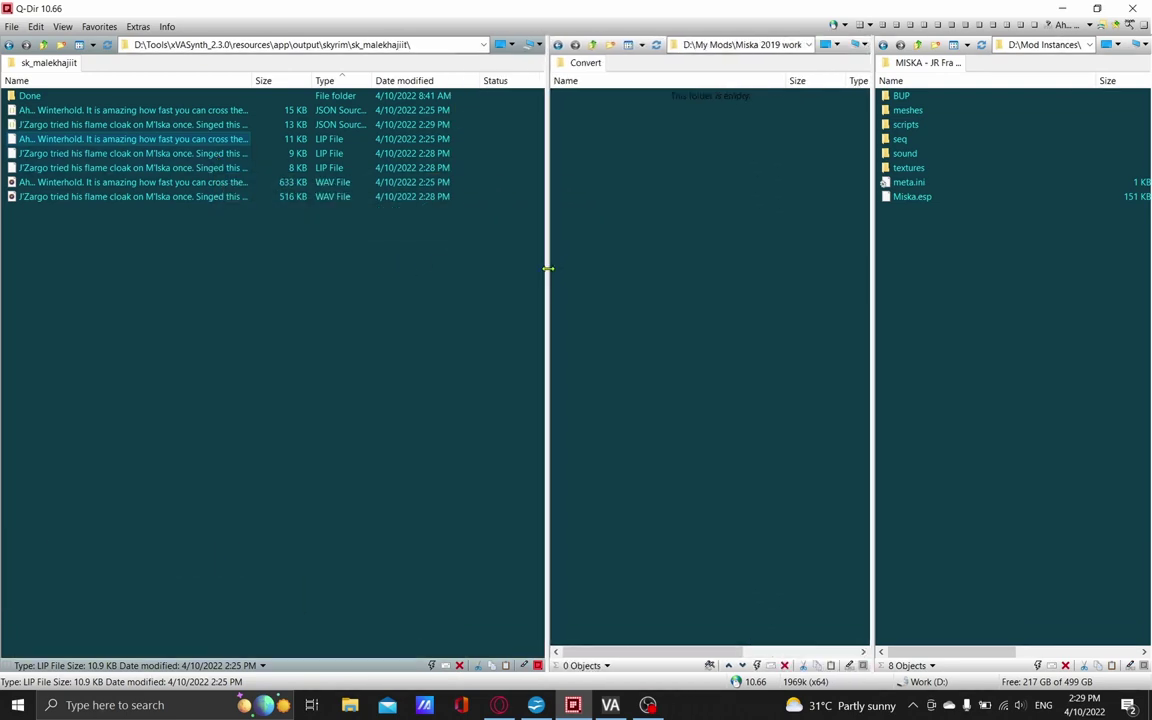
left_click(226, 157)
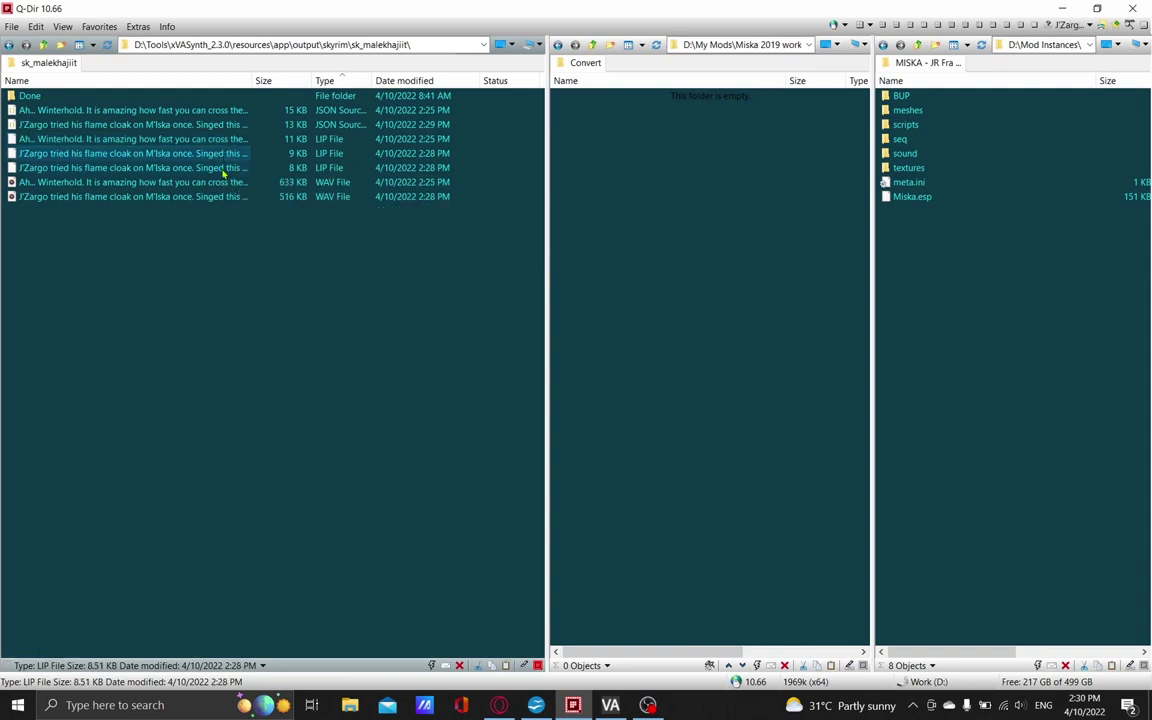
left_click(224, 172, "ctrl")
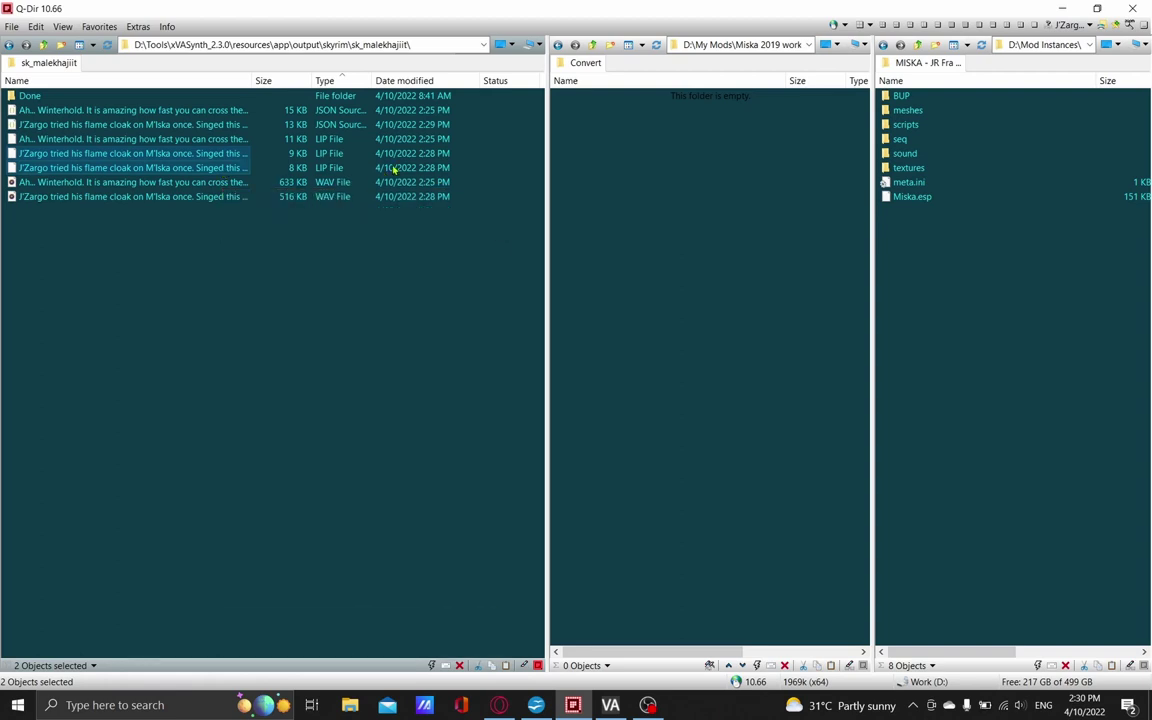
key("Delete")
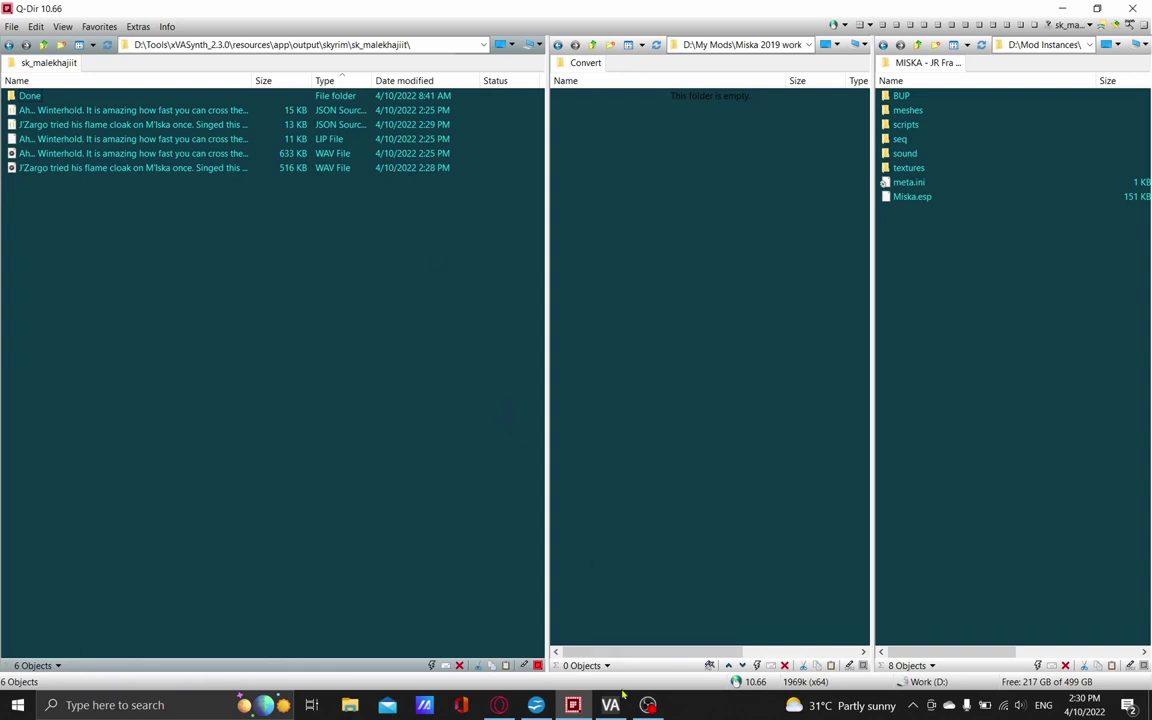
left_click(227, 141)
key("Delete")
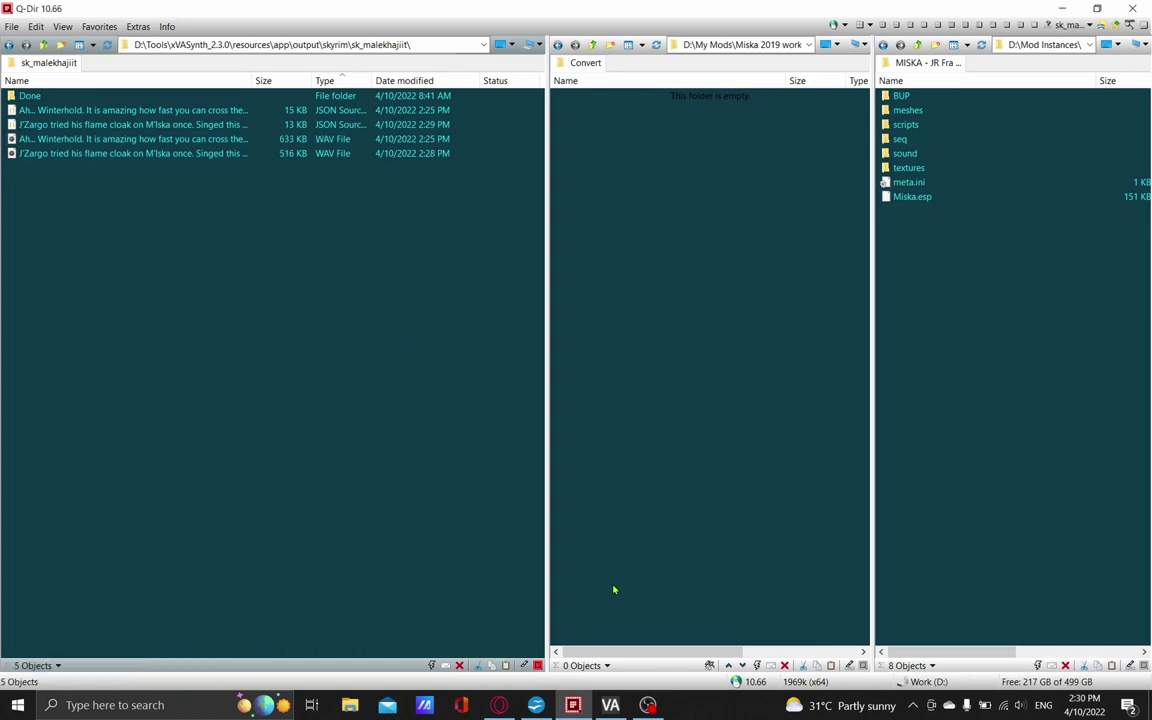
Return to SKVA Synth, regenerate the J'Zargo line and keep it, overwriting the existing file.
left_click(648, 660)
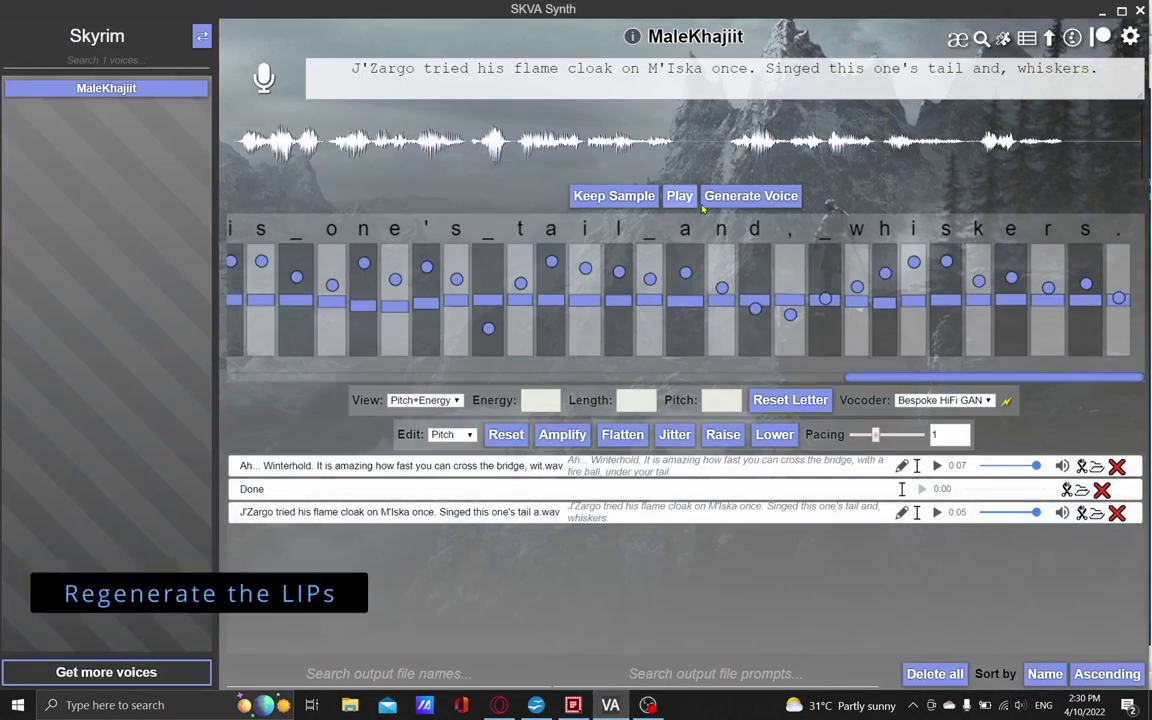
left_click(735, 199)
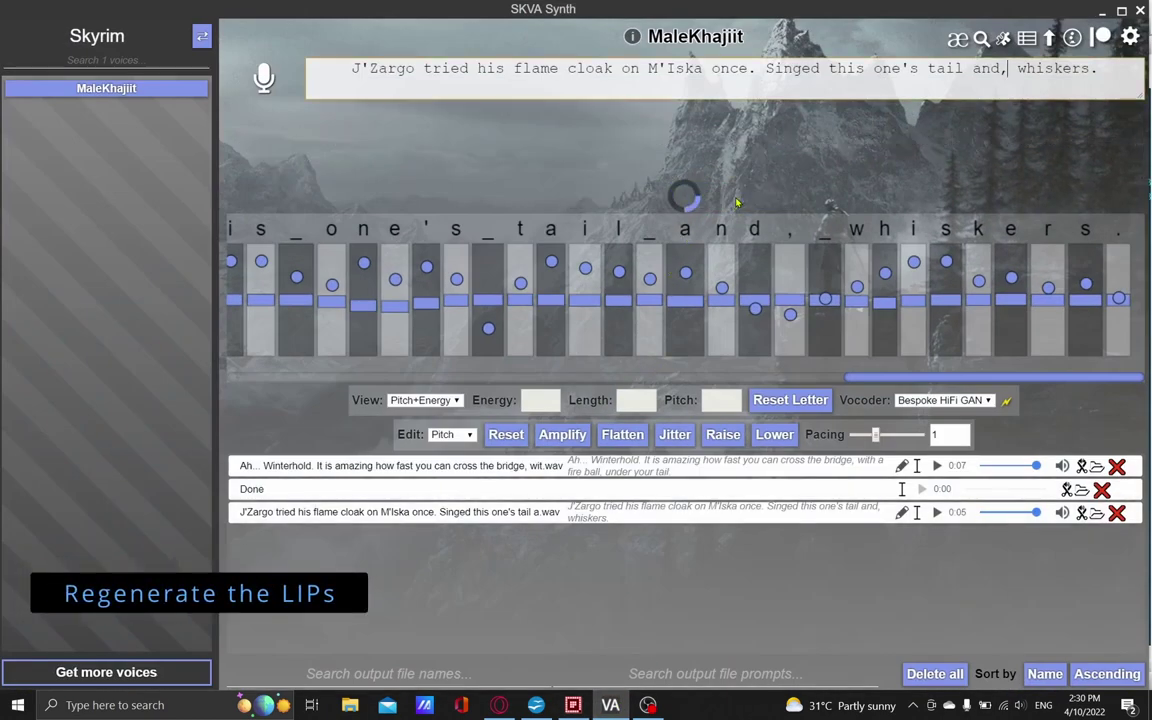
left_click(605, 194)
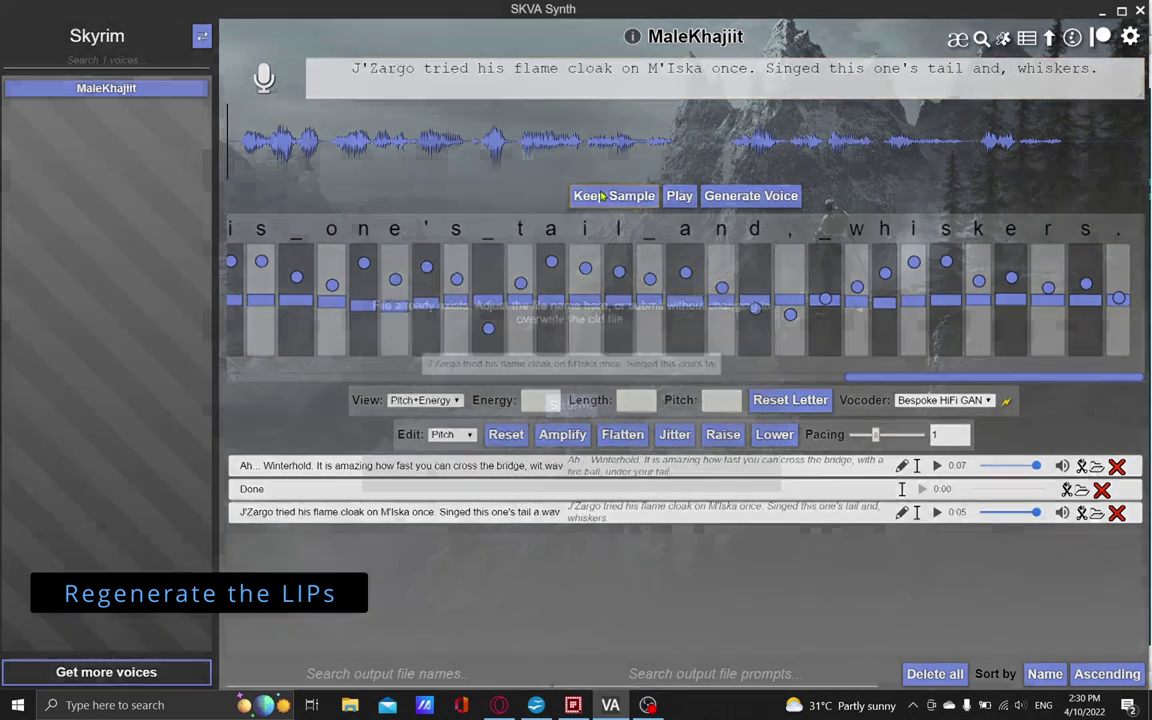
left_click(561, 410)
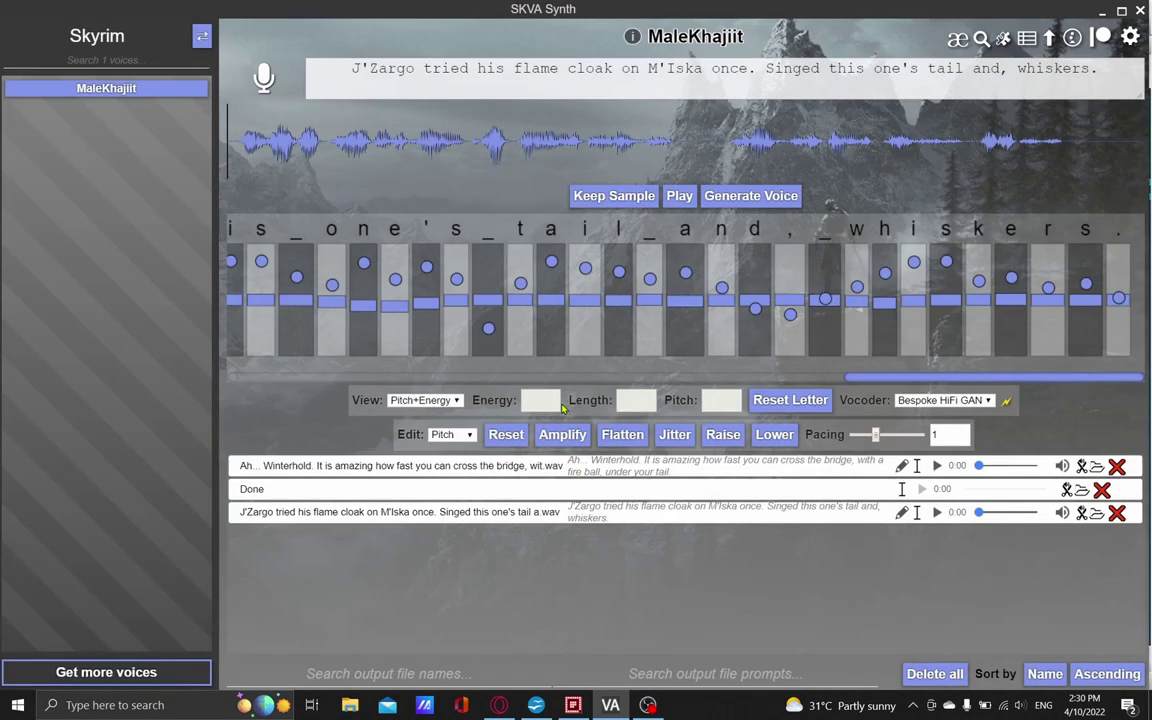
Load the saved Winterhold line for editing and keep it again under the same name, overwriting the old file.
left_click(900, 466)
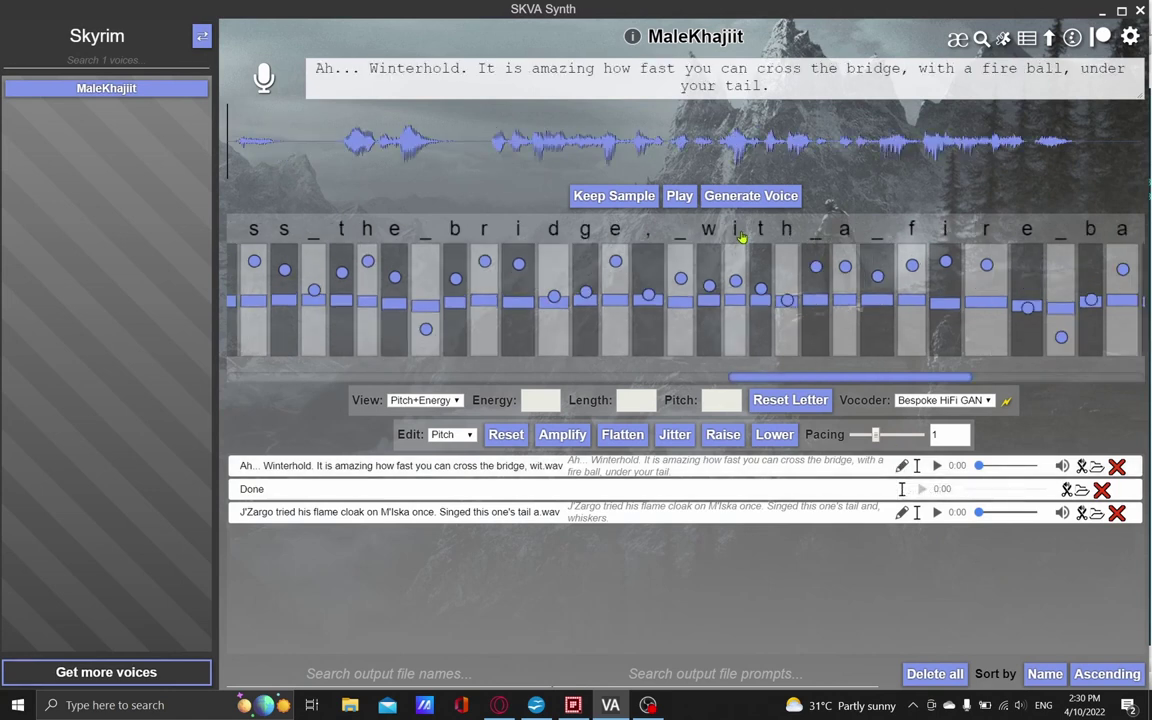
left_click(670, 193)
left_click(635, 197)
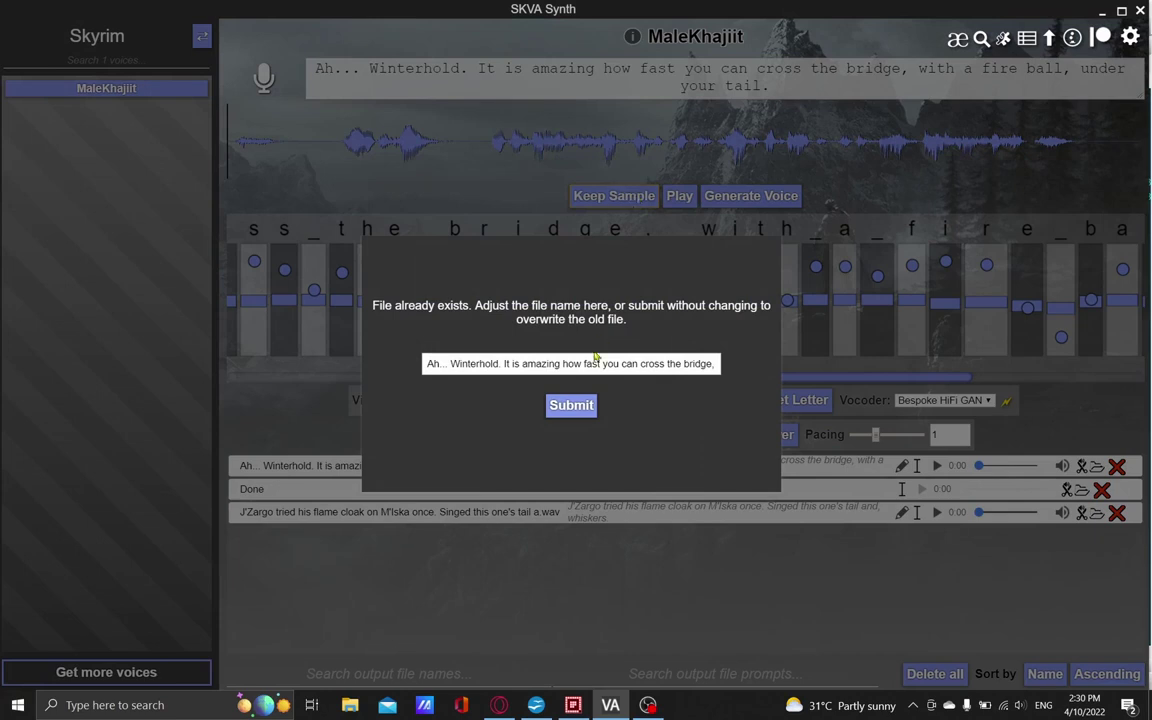
left_click(583, 407)
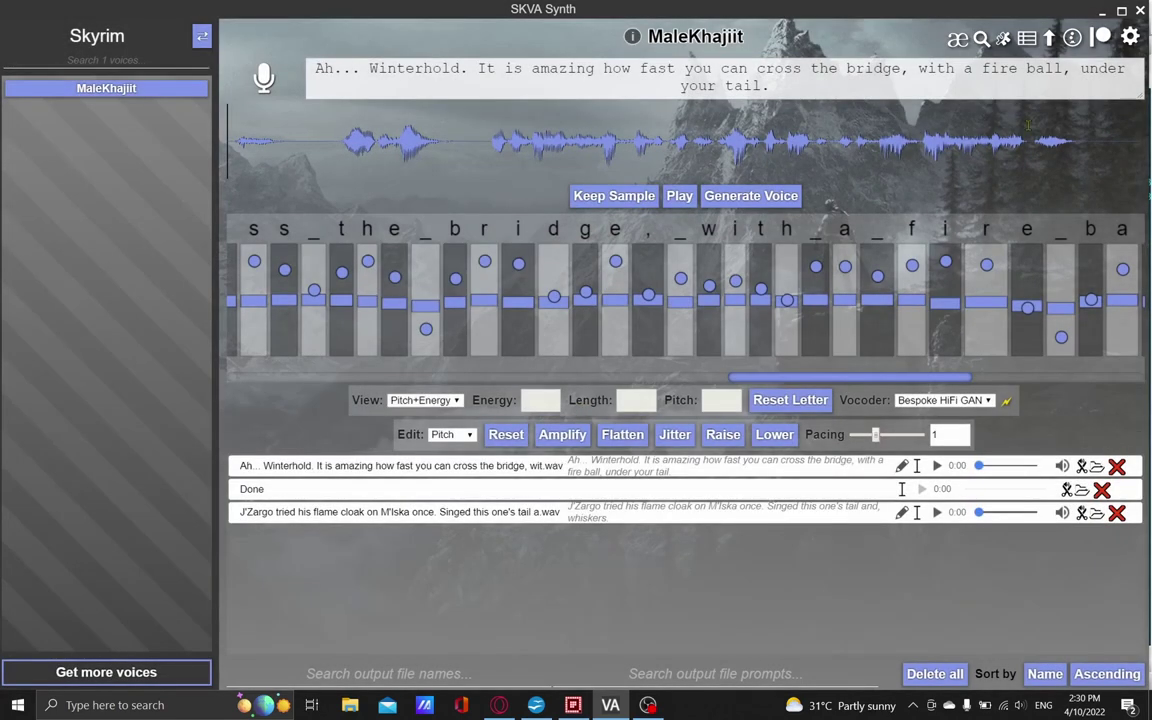
Switch to Q-Dir, sort the sk_malekhajiit files by type, and copy both lines' LIP and WAV files into the Convert folder.
left_click(1101, 11)
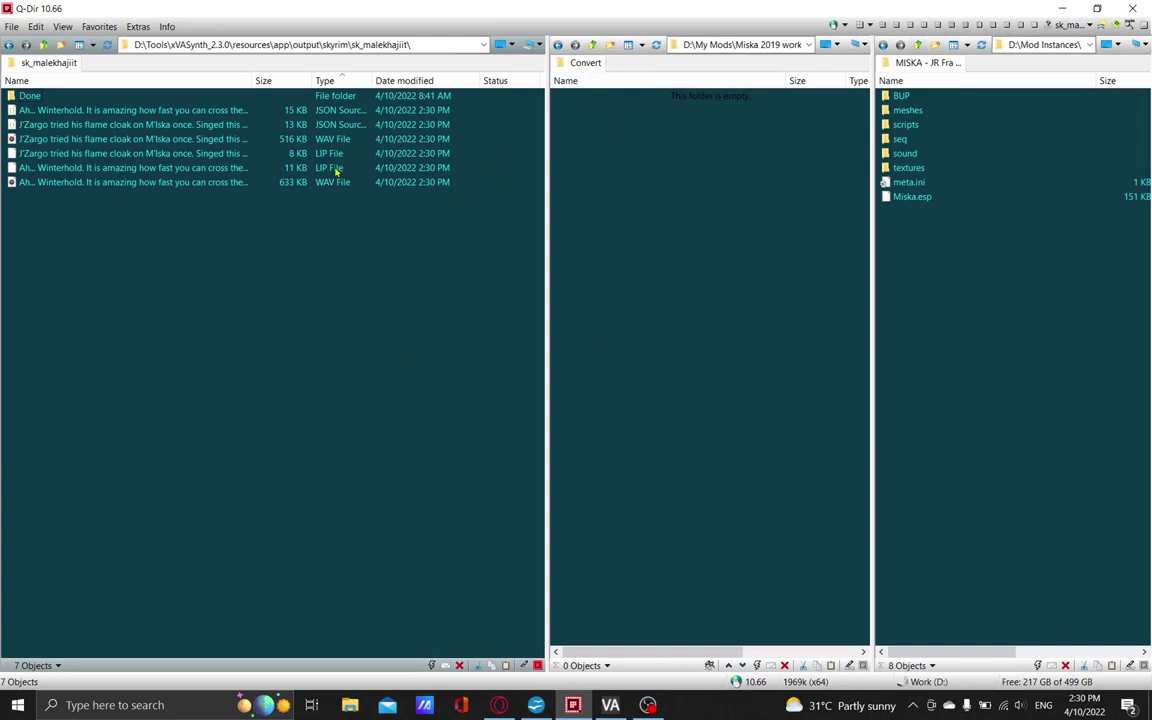
left_click(72, 80)
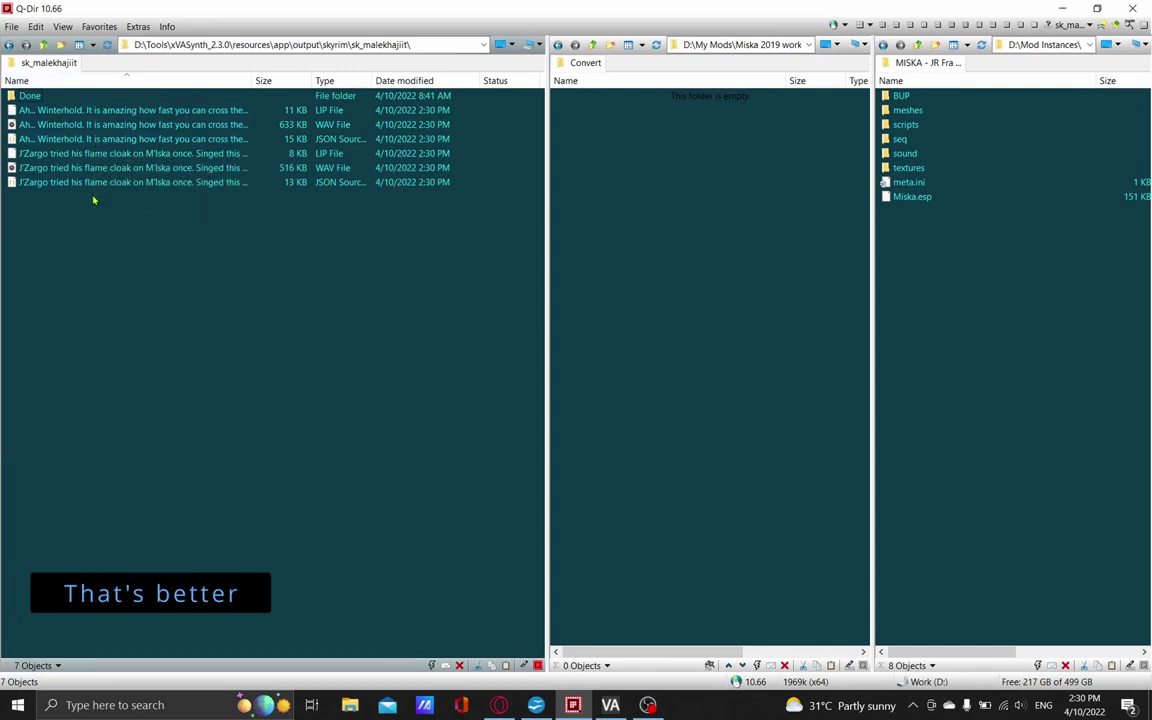
left_click(326, 80)
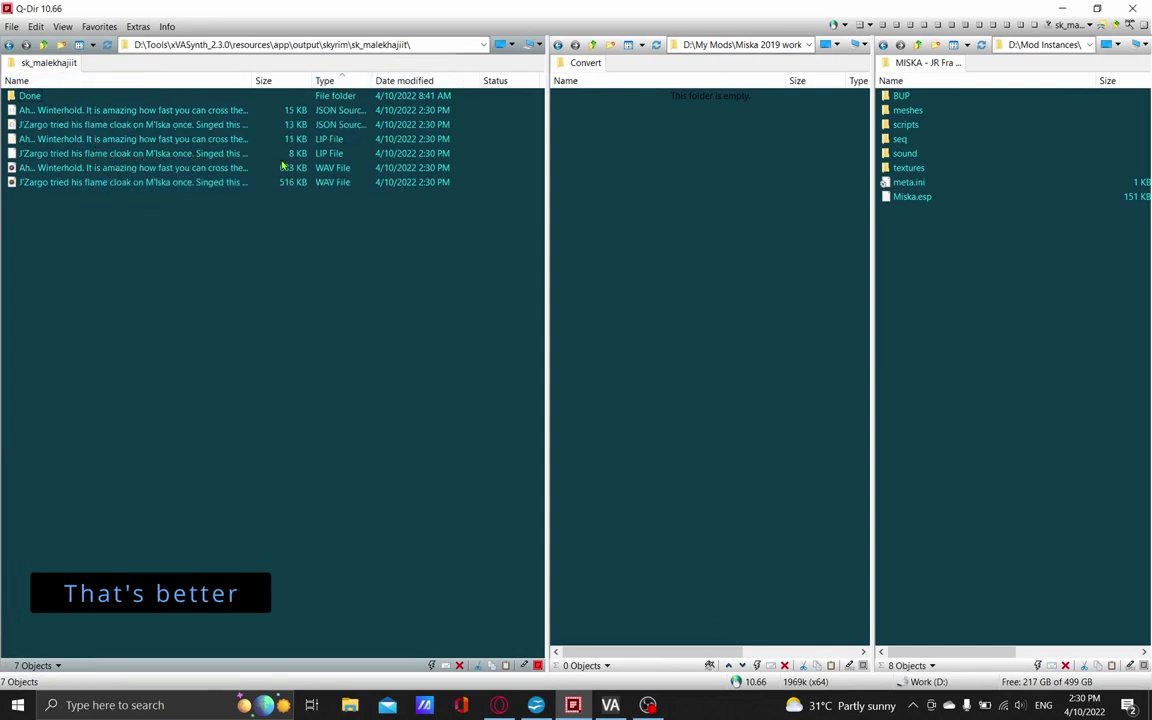
left_click(220, 139)
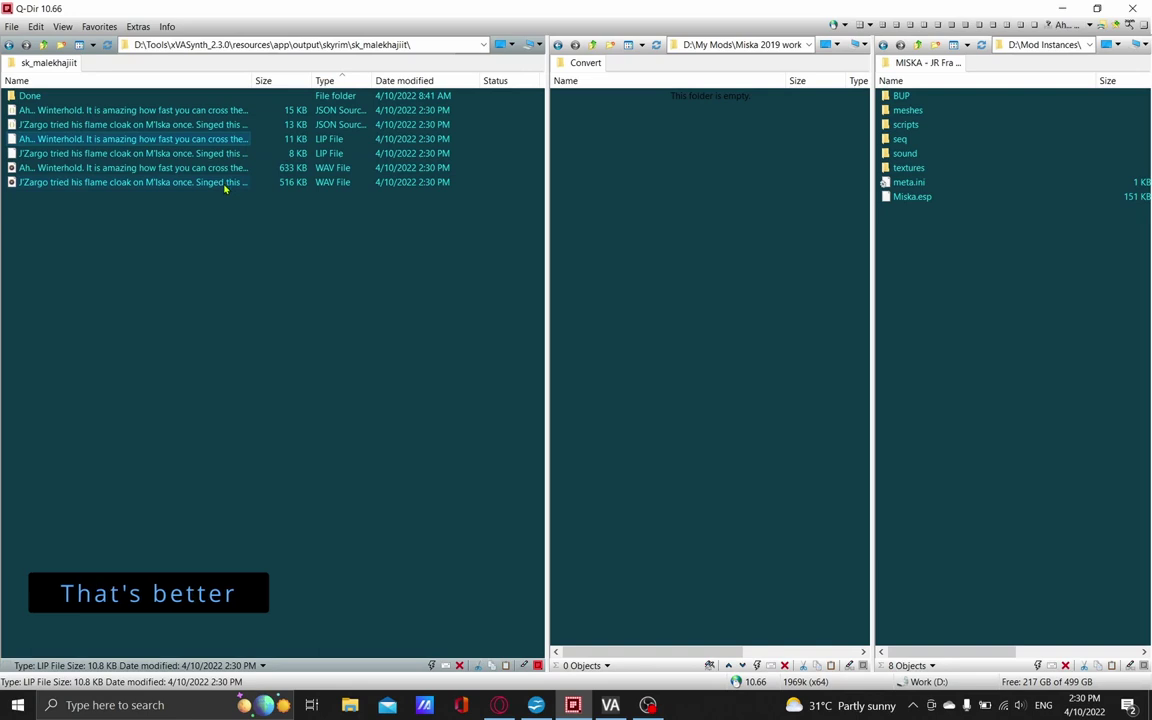
left_click(225, 186, "shift")
right_click(225, 186)
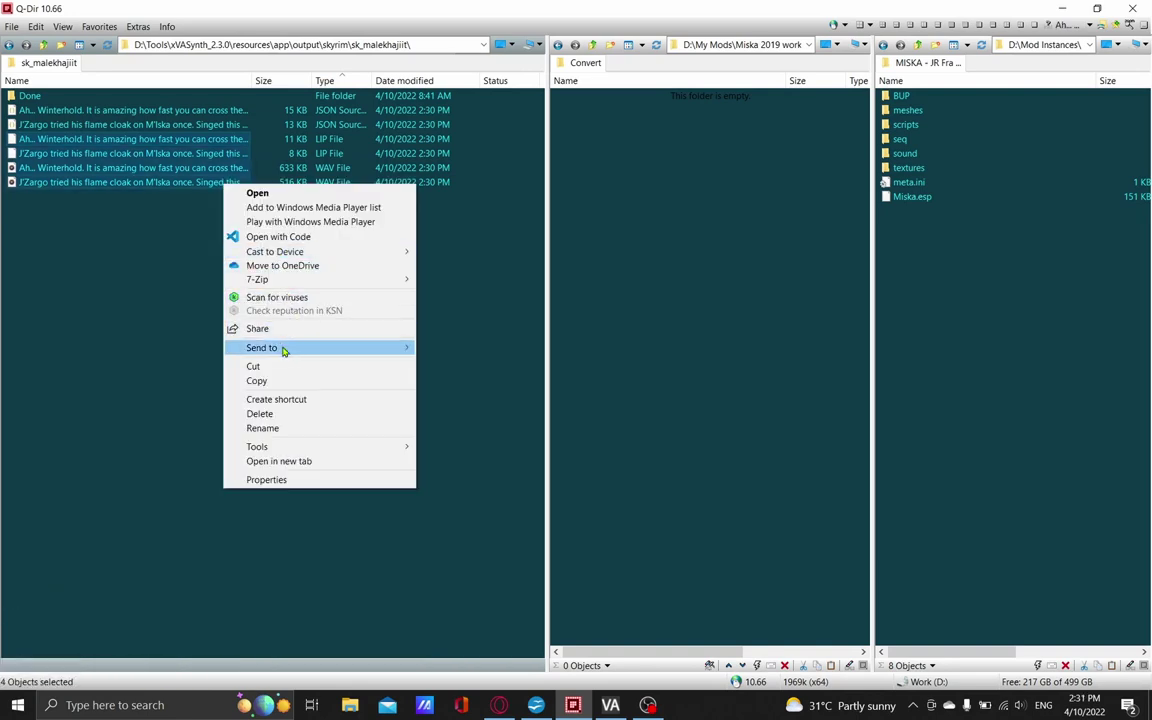
left_click(322, 384)
left_click(604, 355)
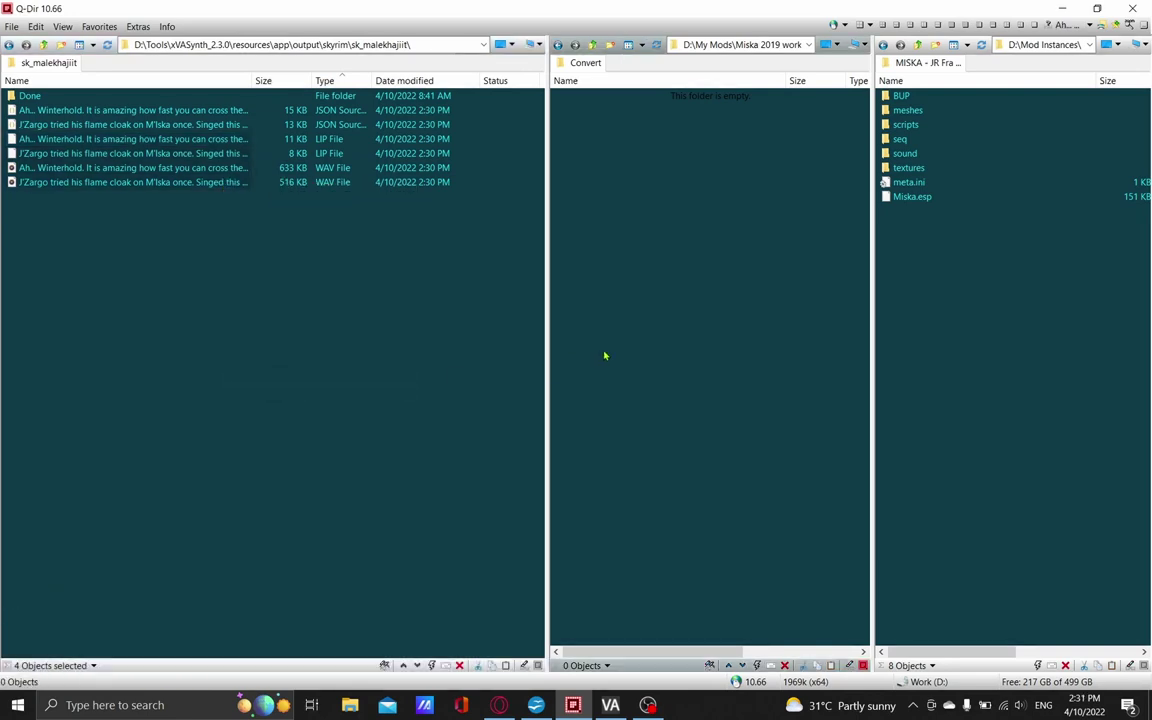
right_click(604, 354)
left_click(638, 438)
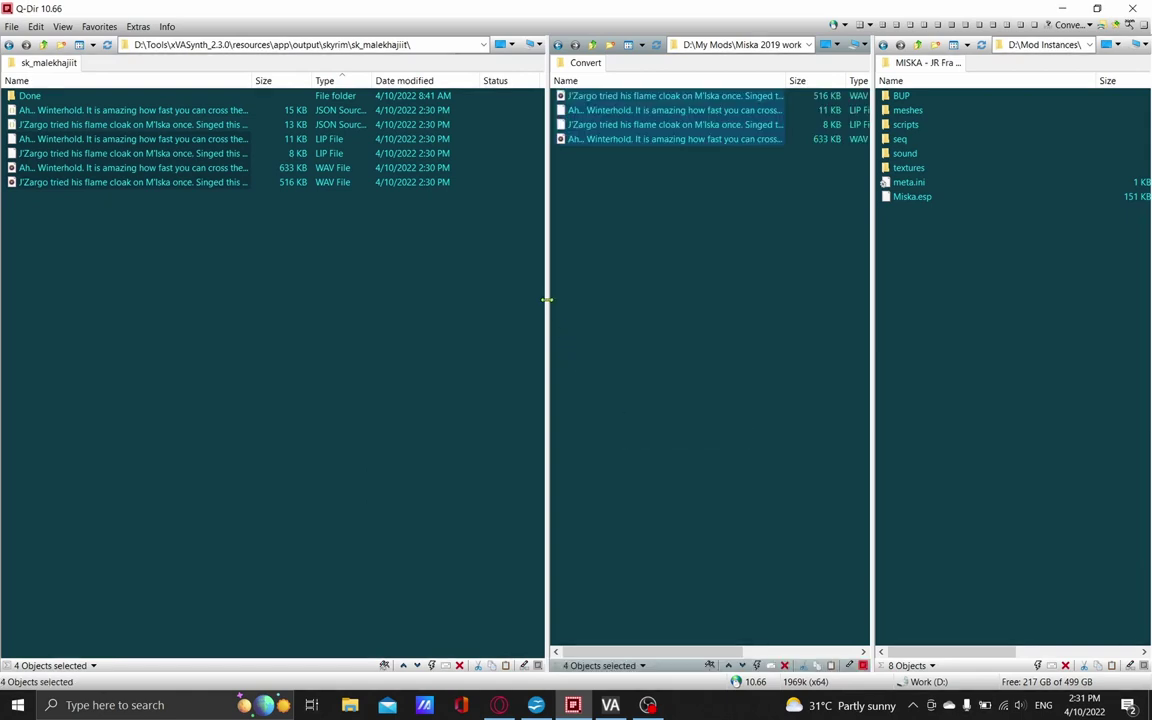
Widen the Convert folder pane and open its J'Zargo WAV file in Audacity.
left_click_drag(548, 300, 313, 300)
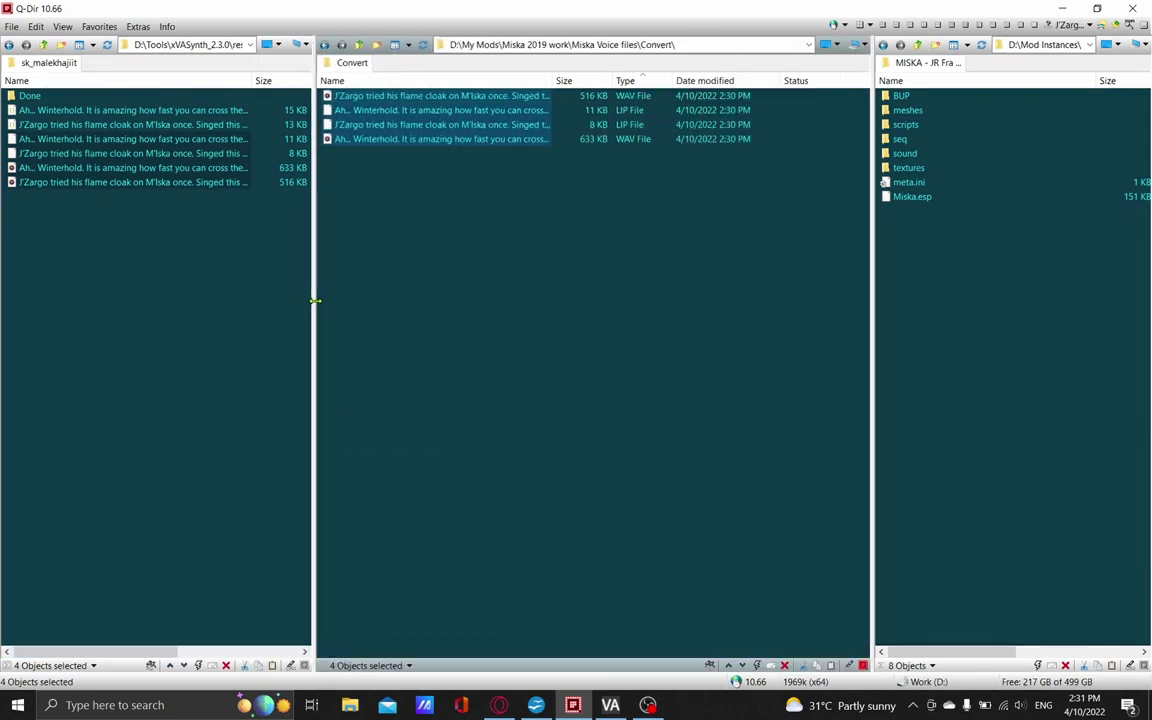
left_click(465, 276)
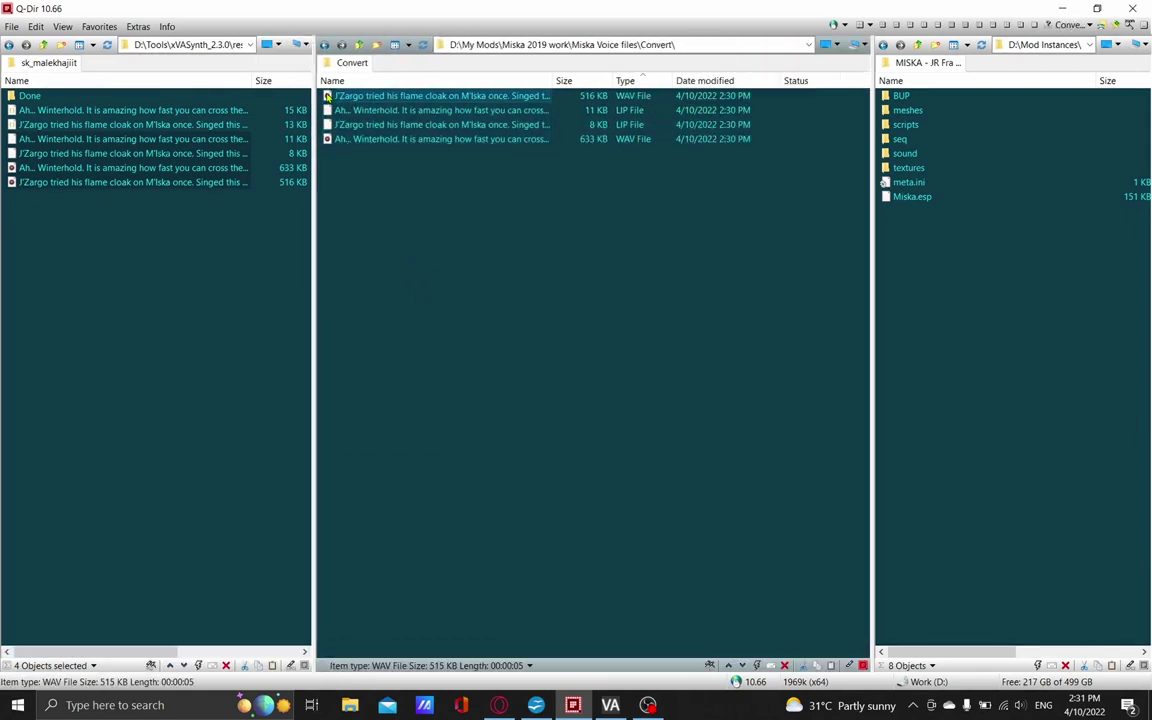
right_click(328, 96)
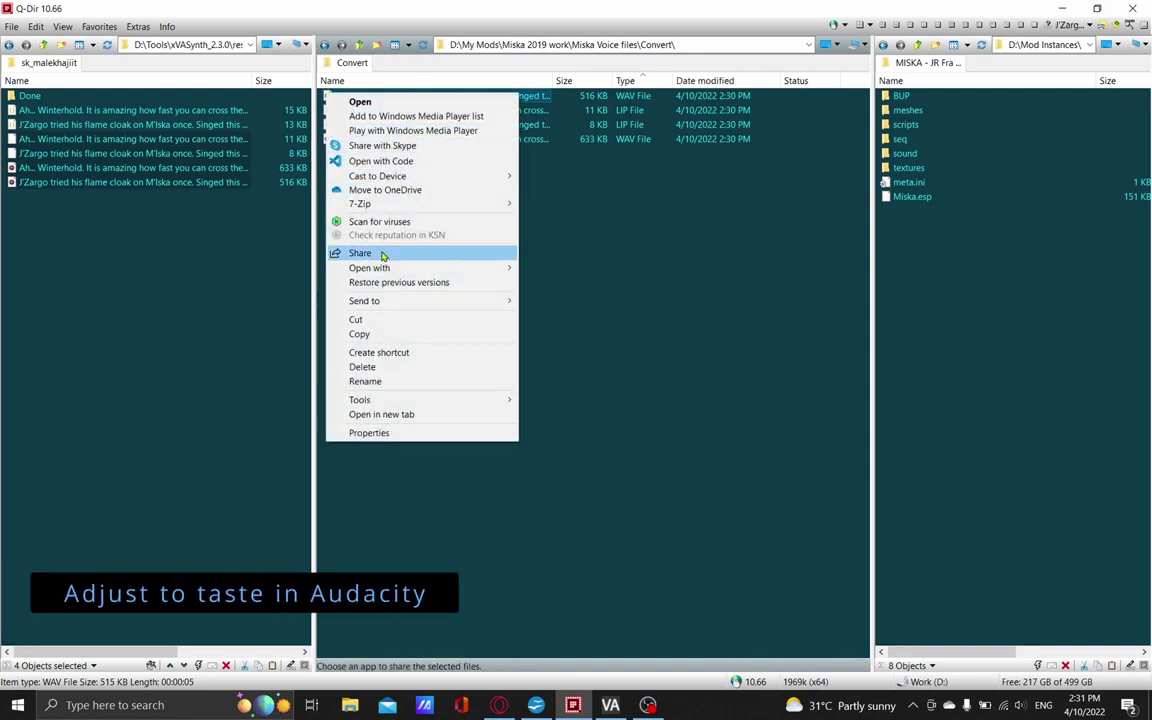
mouse_move(385, 268)
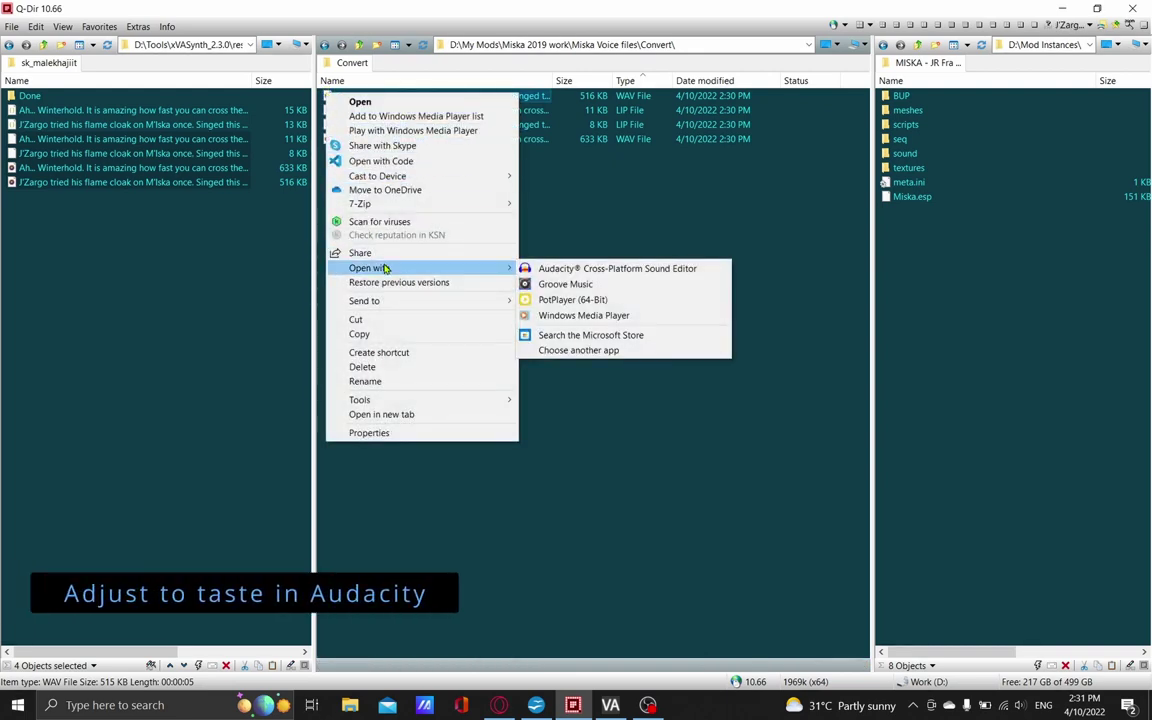
left_click(570, 268)
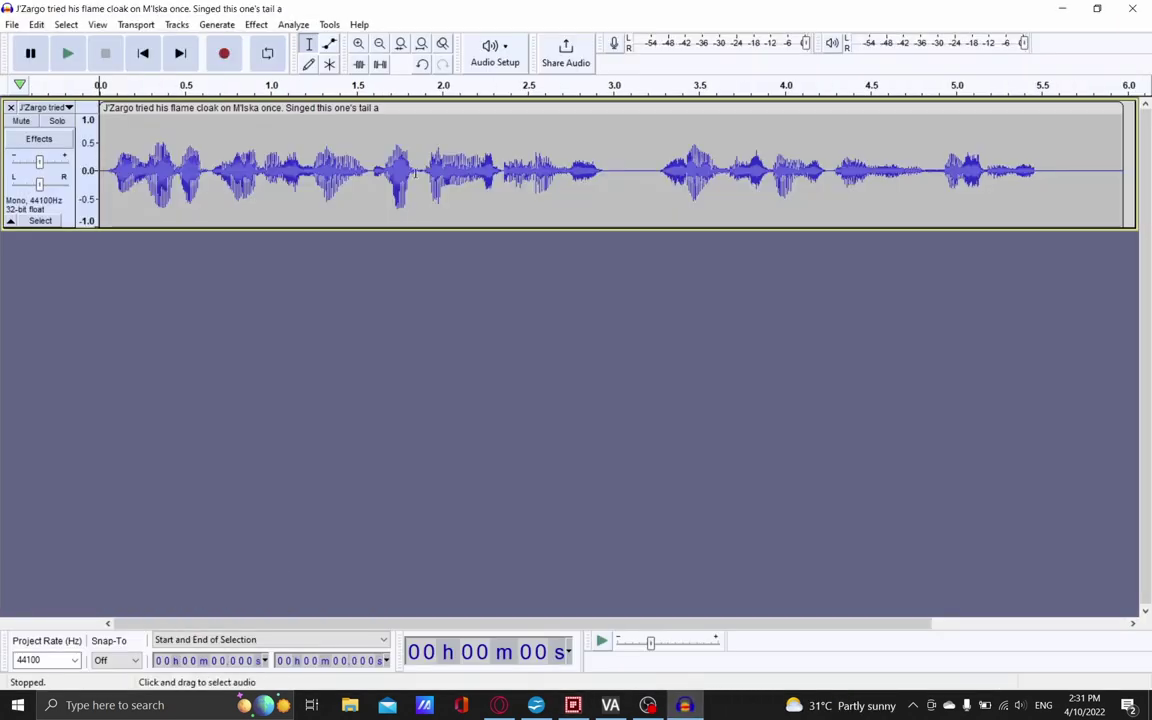
Apply the Miska001 macro to the J'Zargo track, playing the line before and after processing.
left_click(67, 53)
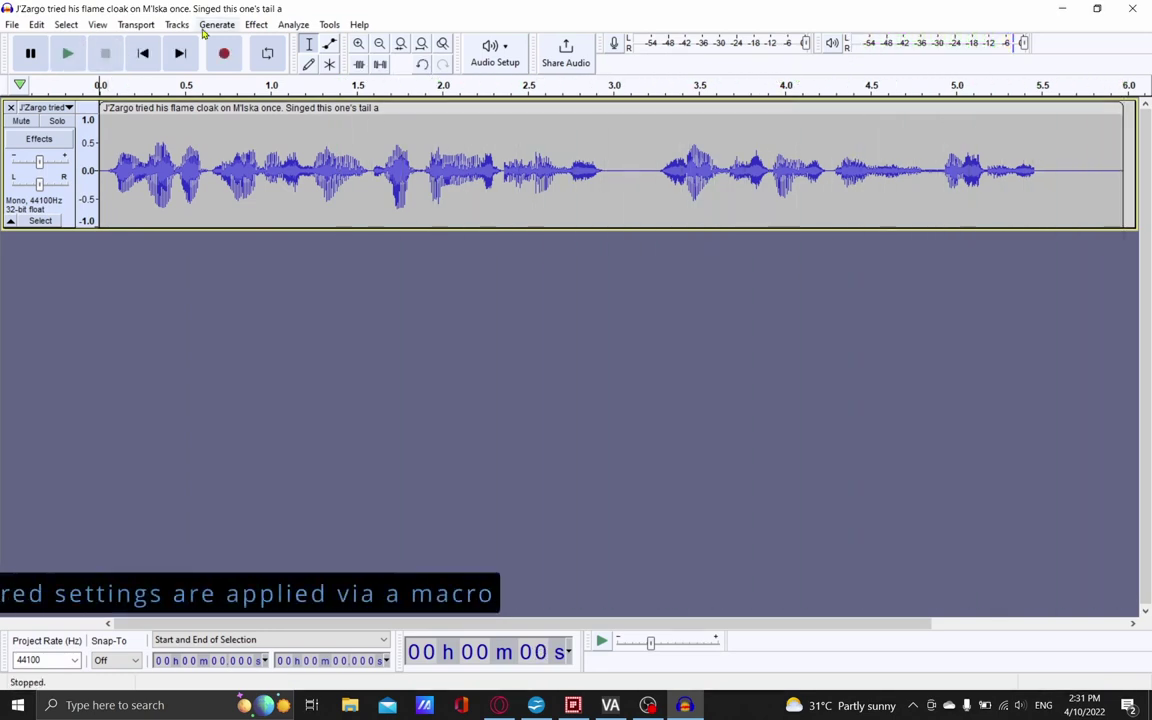
left_click(327, 25)
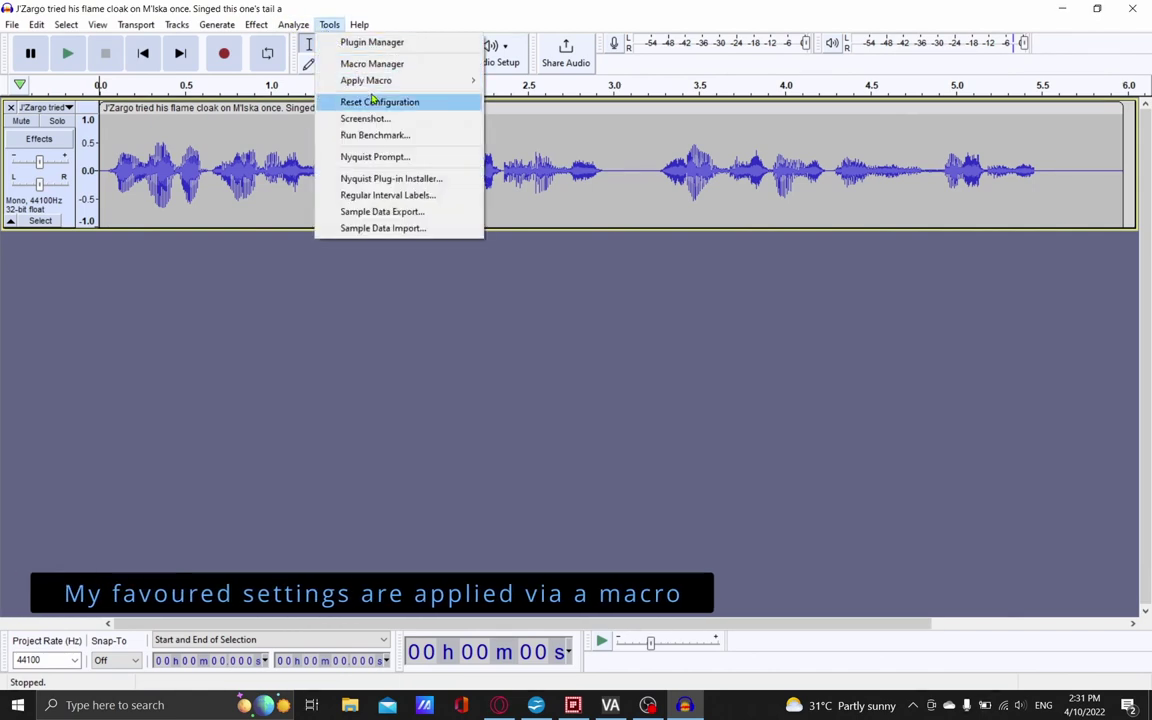
mouse_move(352, 80)
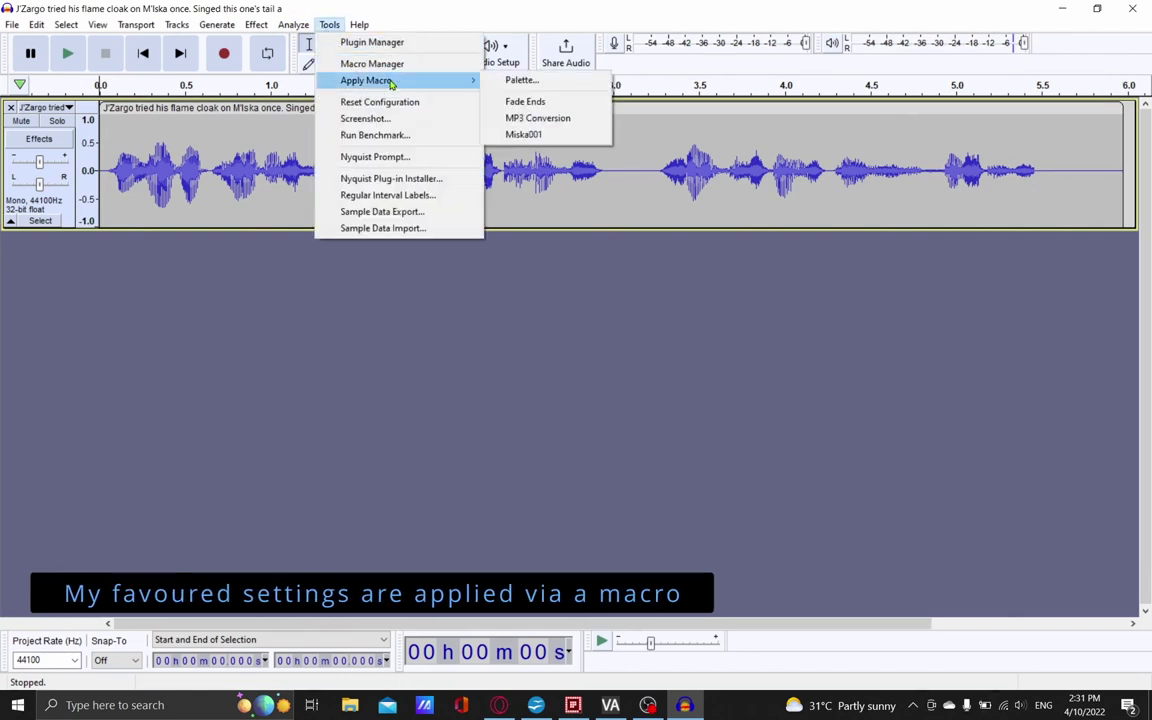
left_click(545, 134)
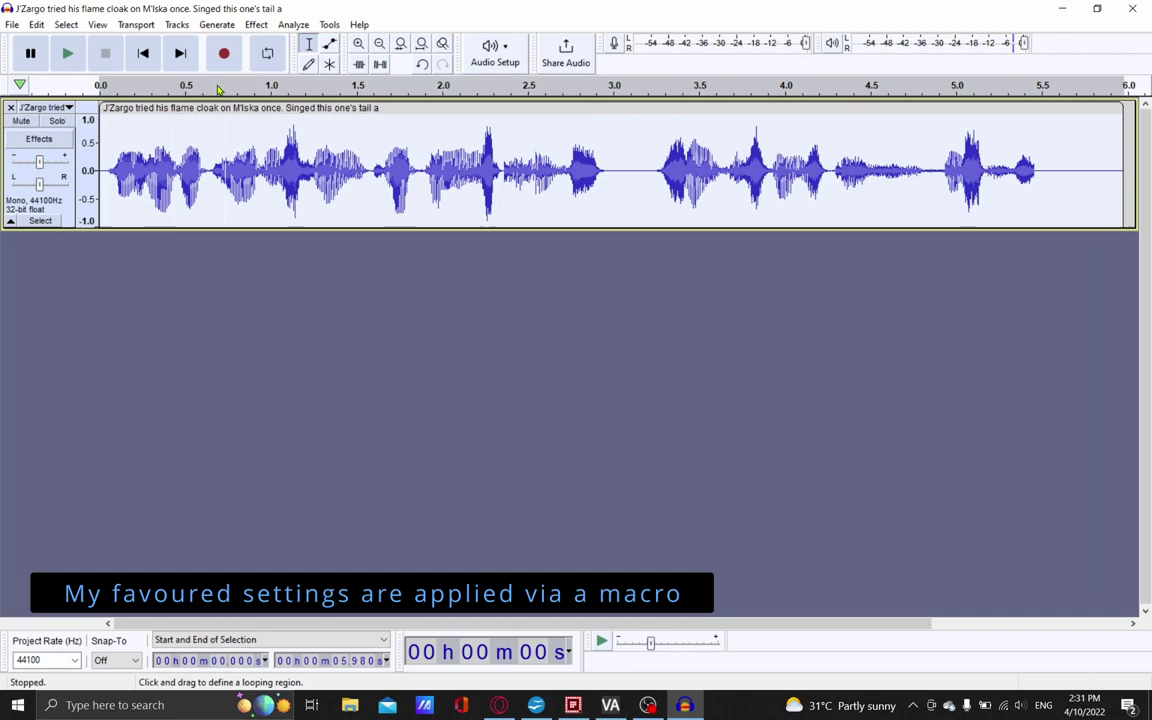
left_click(68, 54)
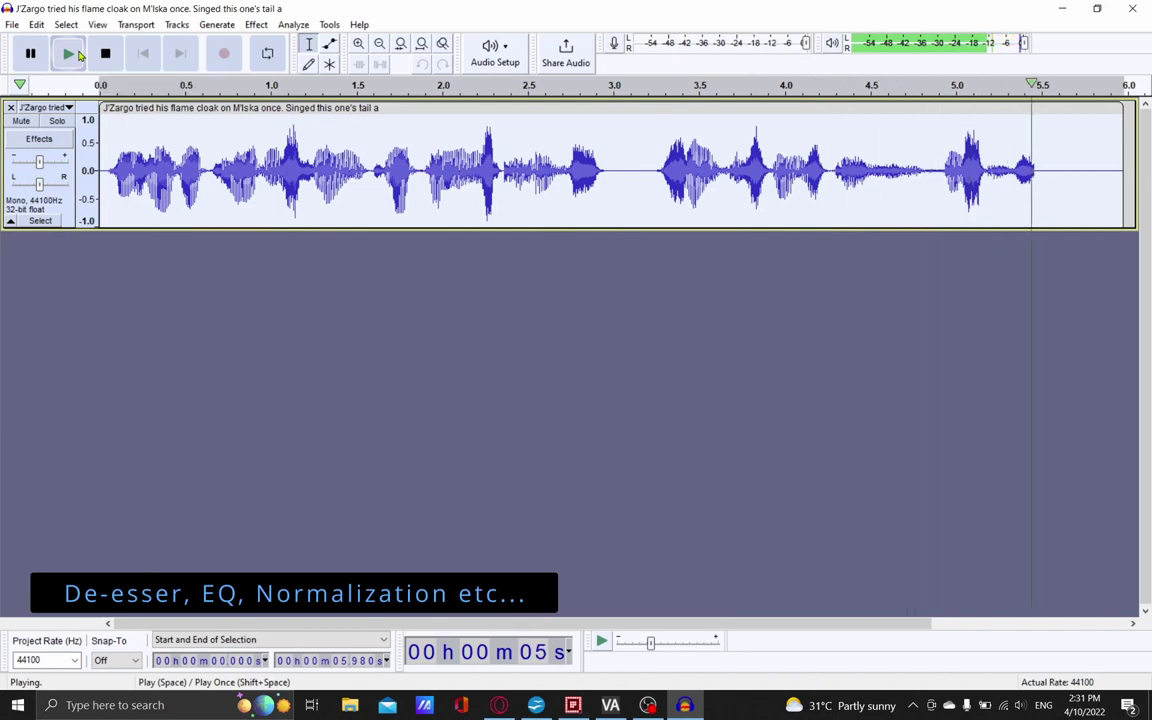
Export the J'Zargo track as a signed 16-bit PCM WAV over the existing Convert file, entering the author's name as the artist tag.
left_click(12, 24)
mouse_move(70, 135)
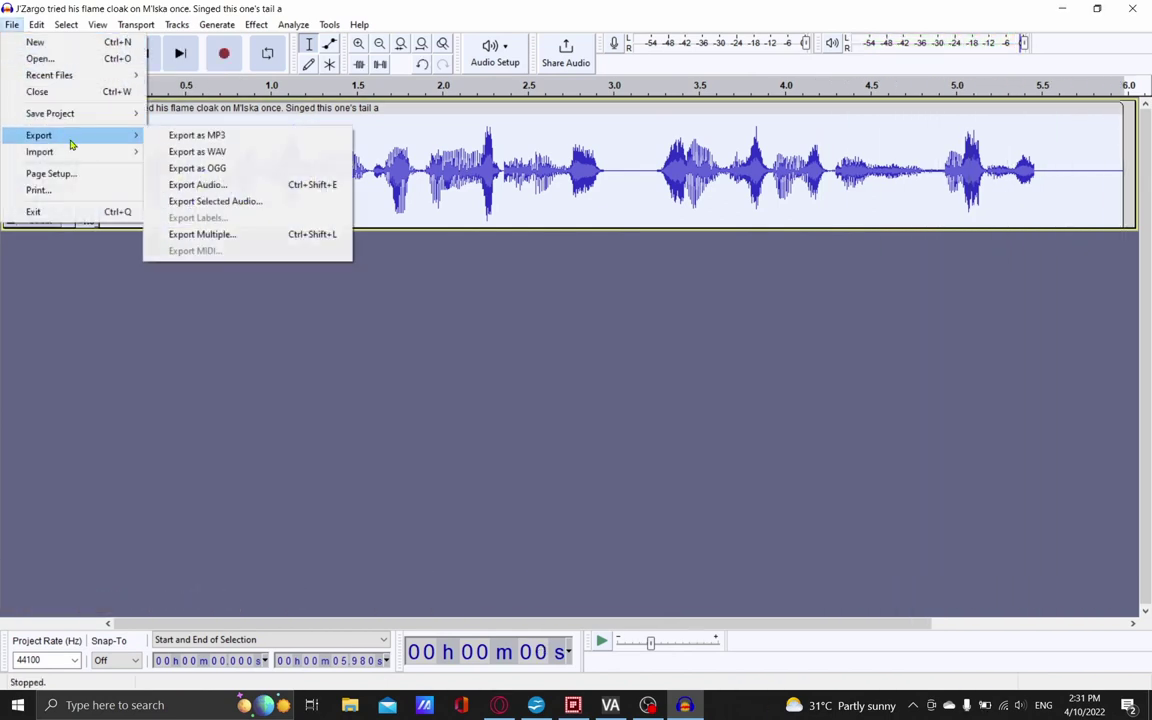
left_click(184, 153)
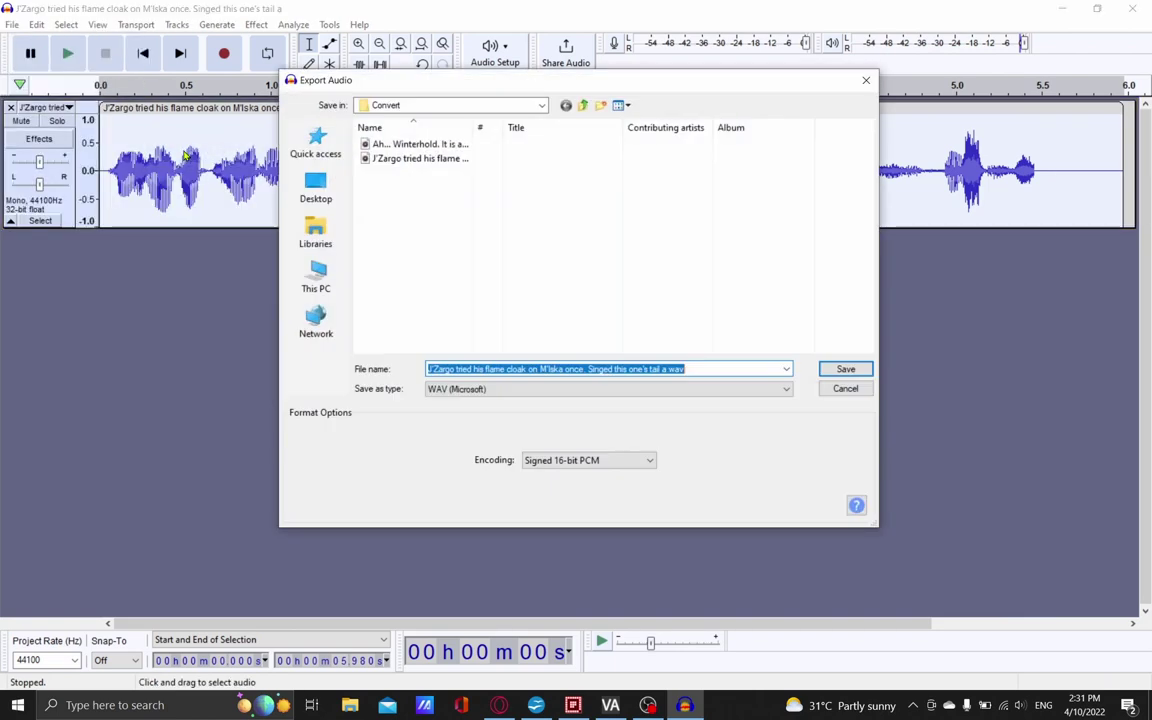
left_click(843, 370)
left_click(689, 353)
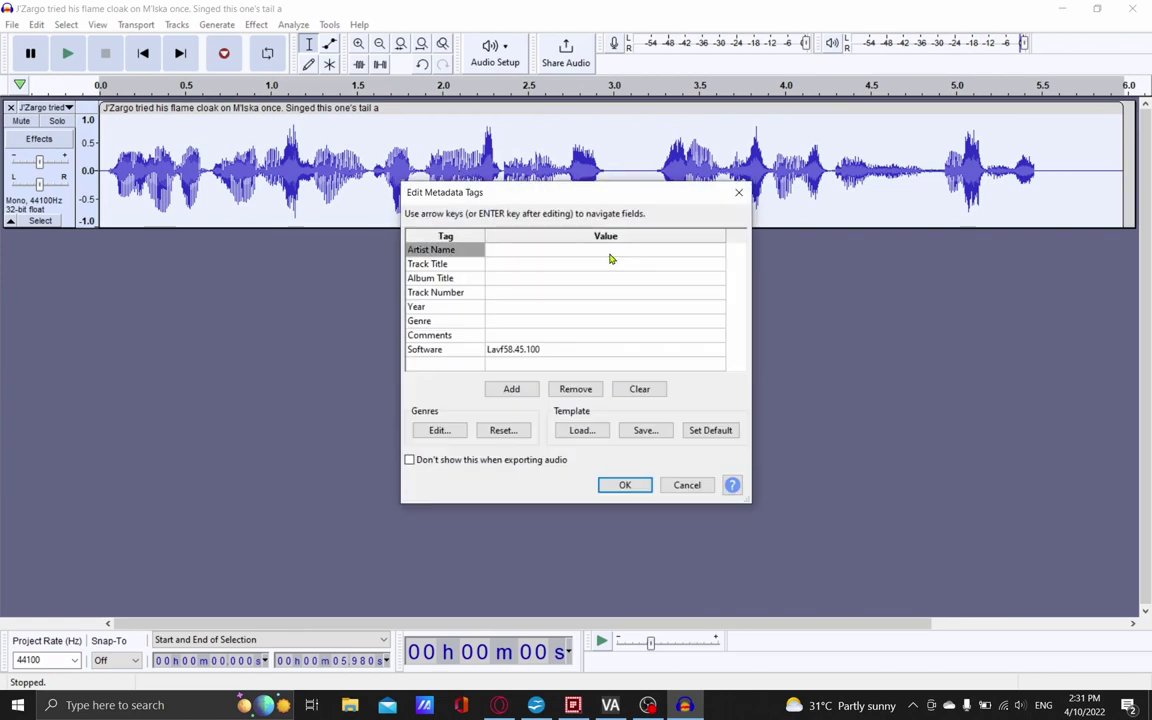
type("Kriemen")
left_click(622, 484)
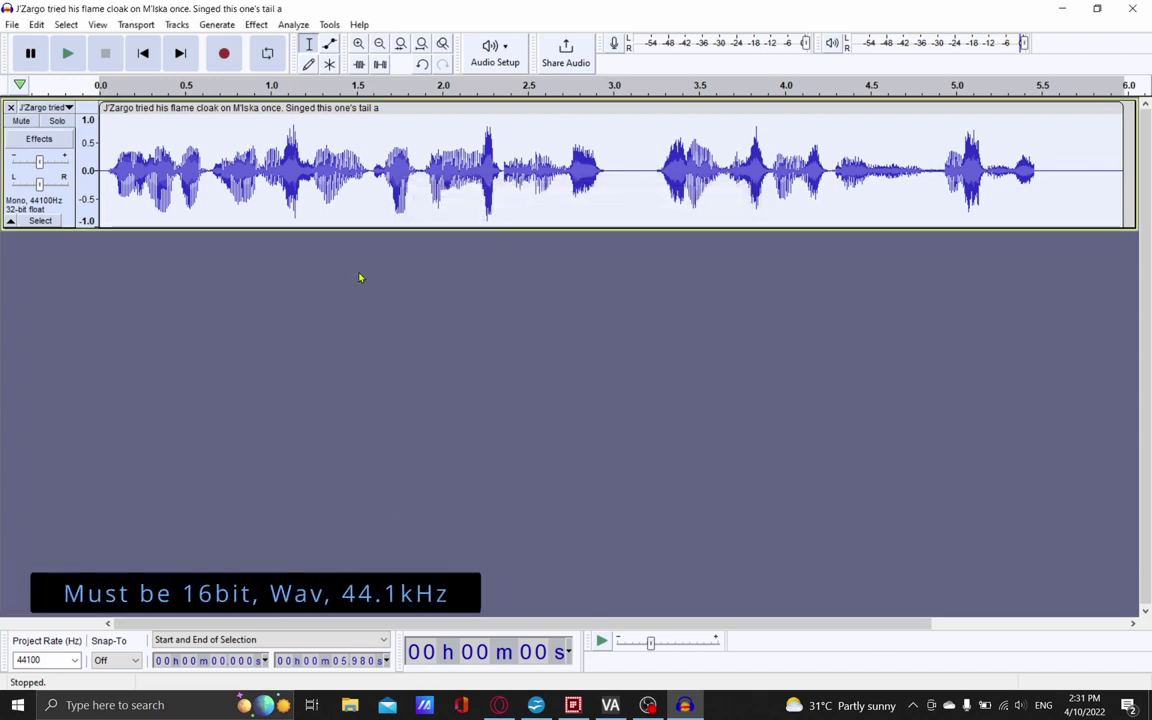
Remove the J'Zargo track and import the Winterhold WAV file from the Convert folder.
left_click(11, 107)
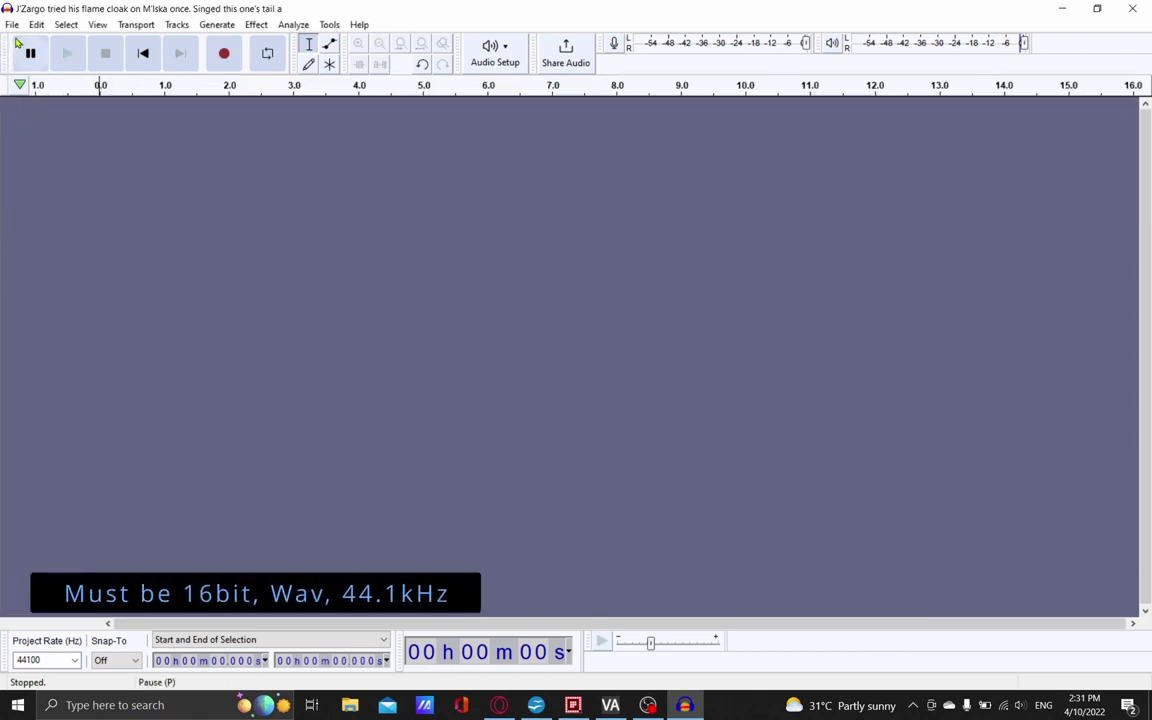
left_click(12, 24)
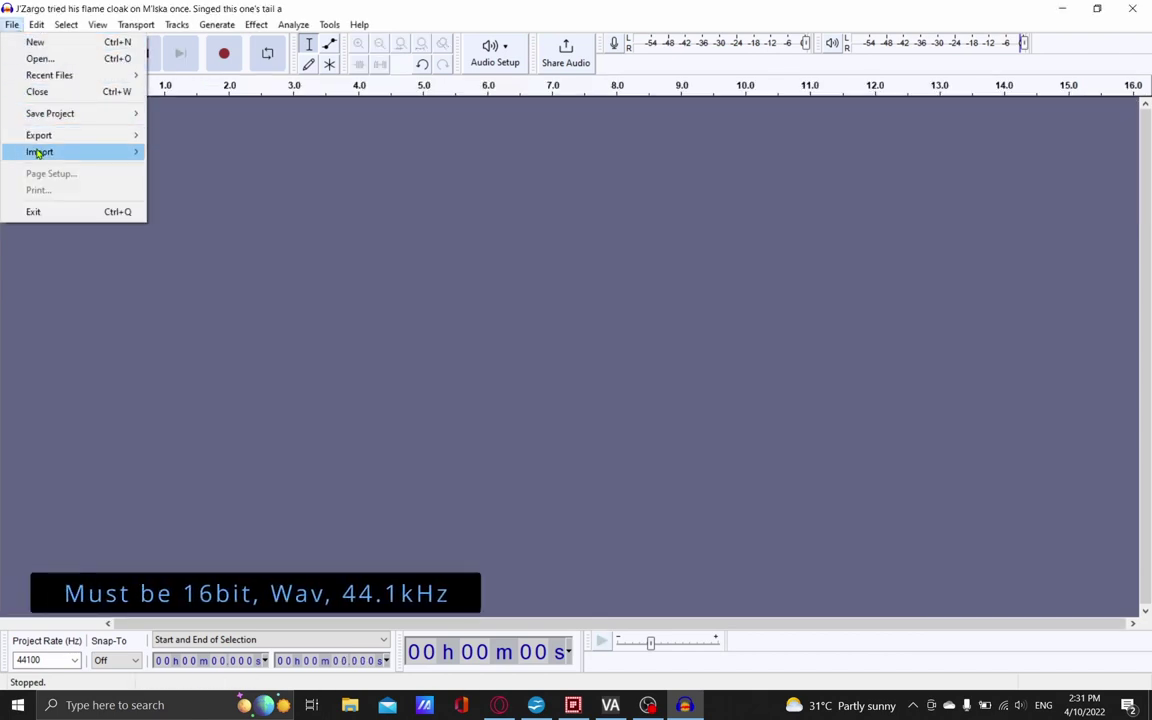
mouse_move(69, 153)
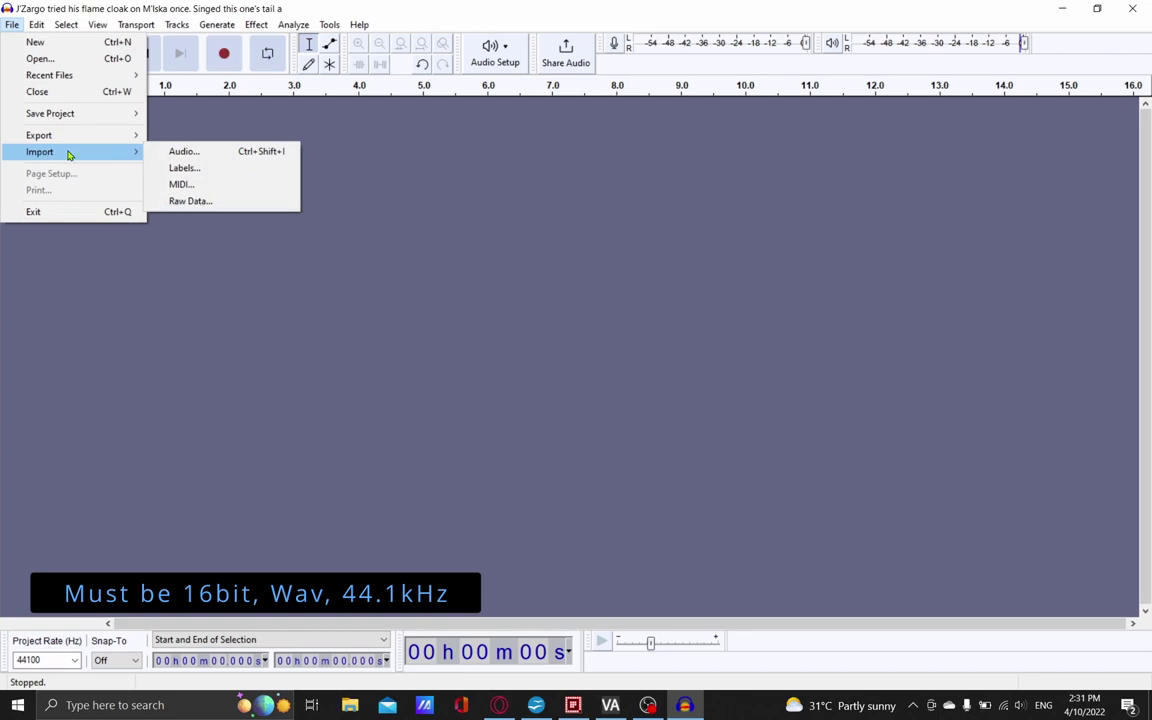
left_click(178, 152)
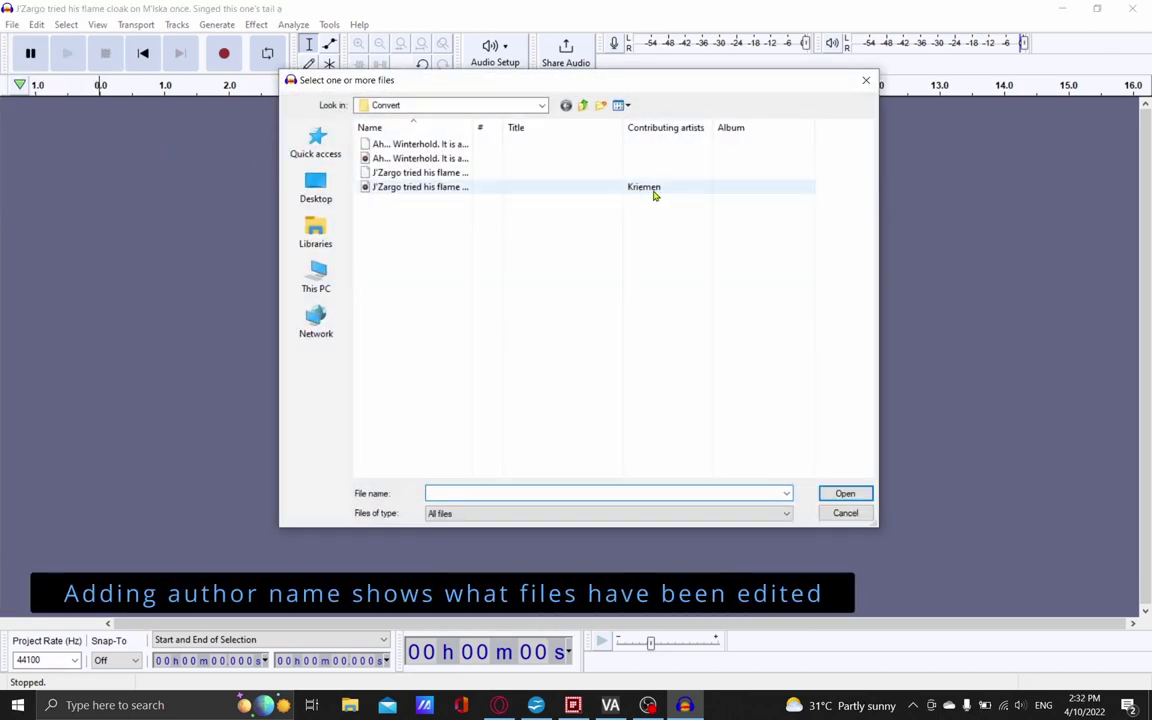
left_click(443, 160)
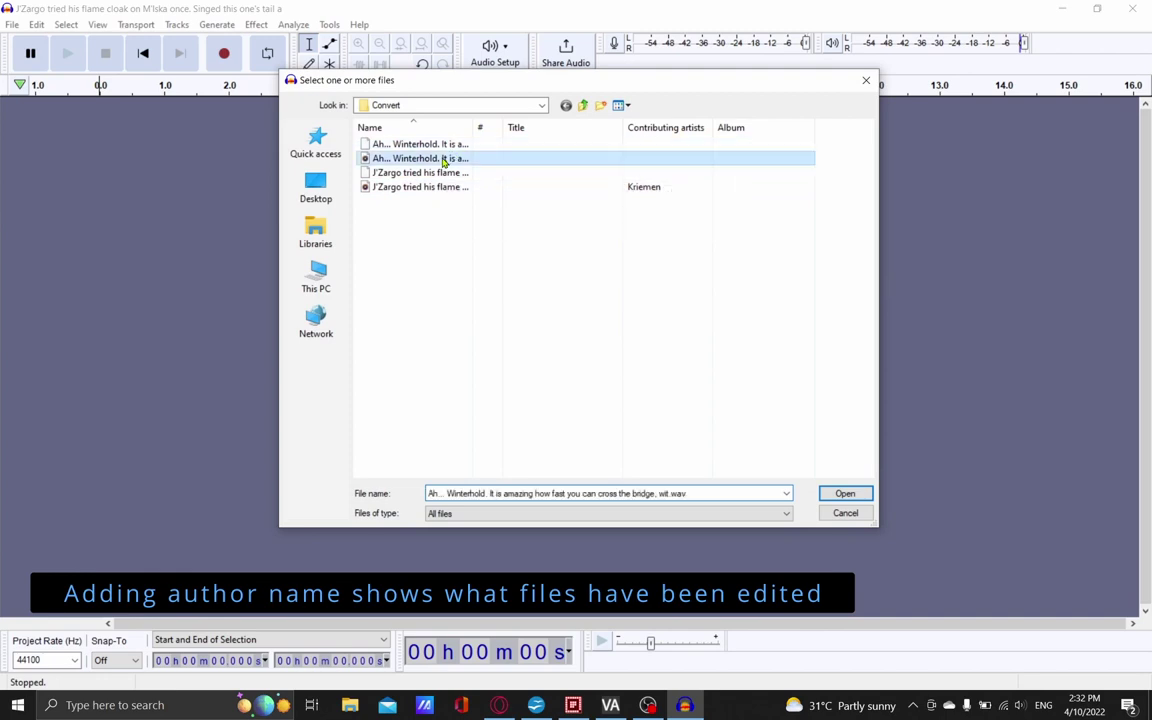
left_click(845, 493)
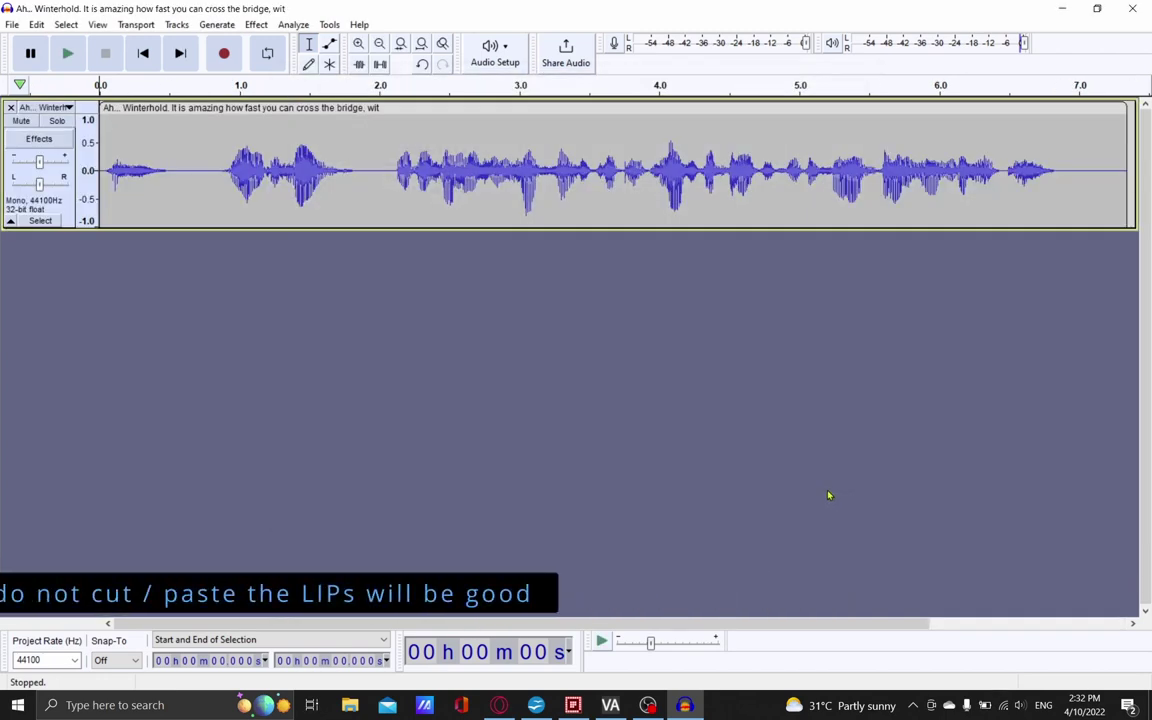
Apply the Miska001 macro to the Winterhold track, playing the line before and after processing.
left_click(69, 55)
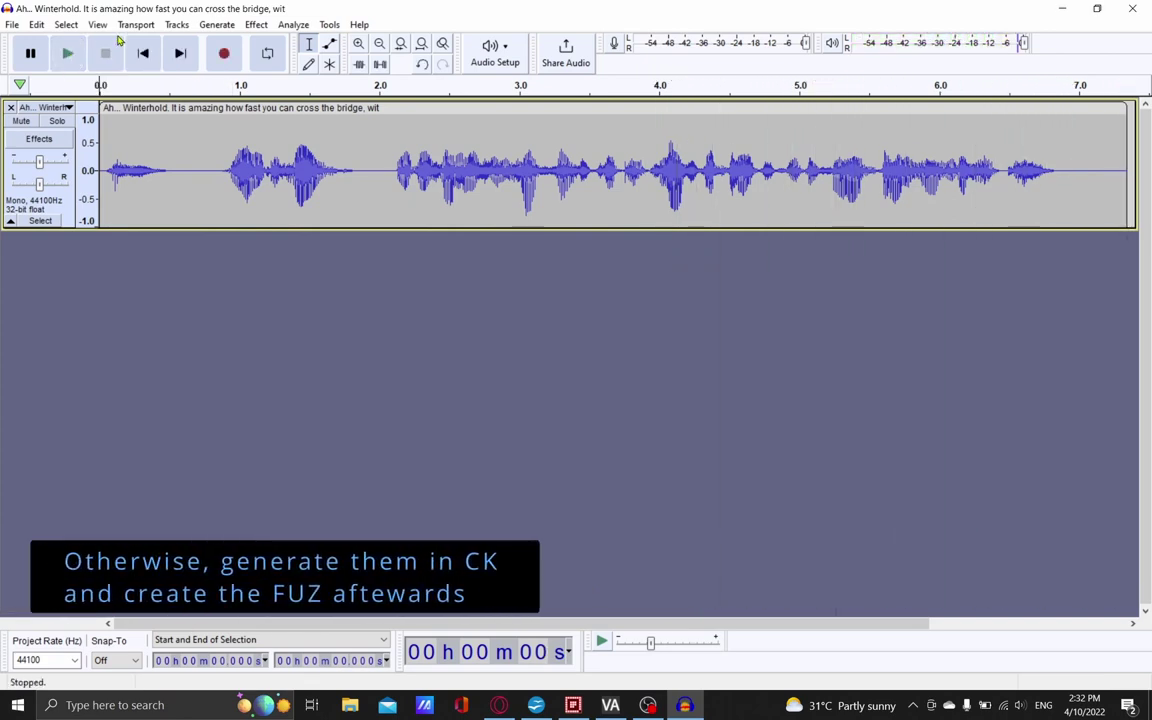
left_click(328, 25)
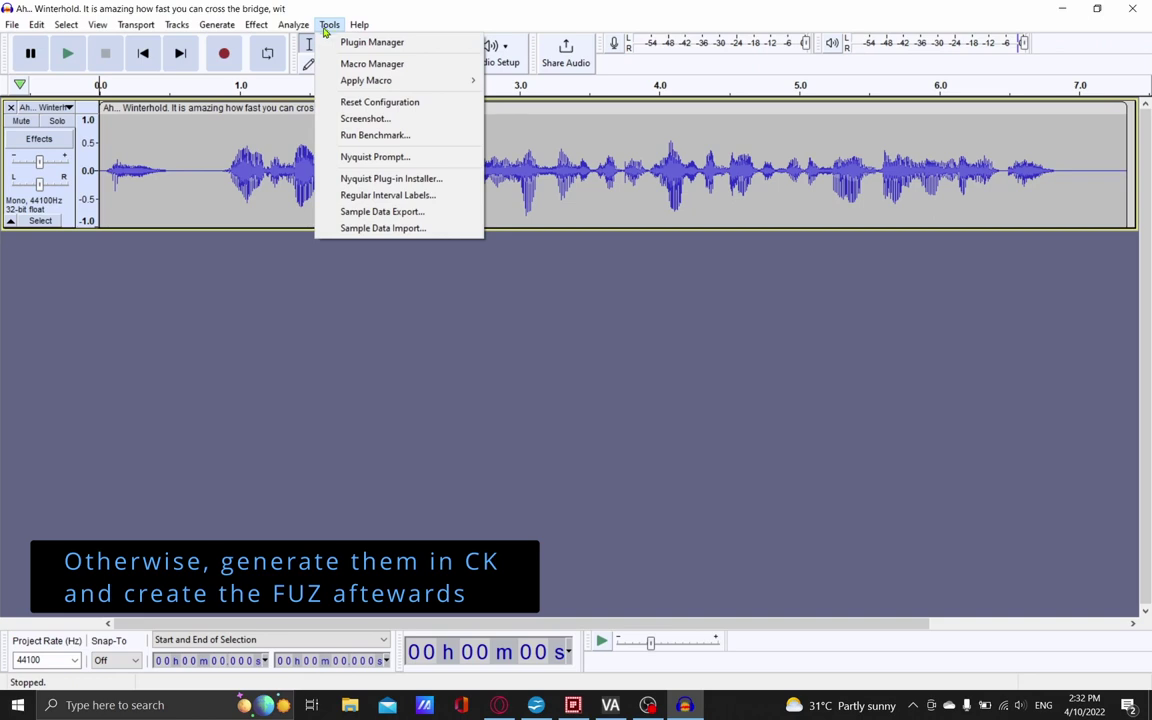
mouse_move(340, 80)
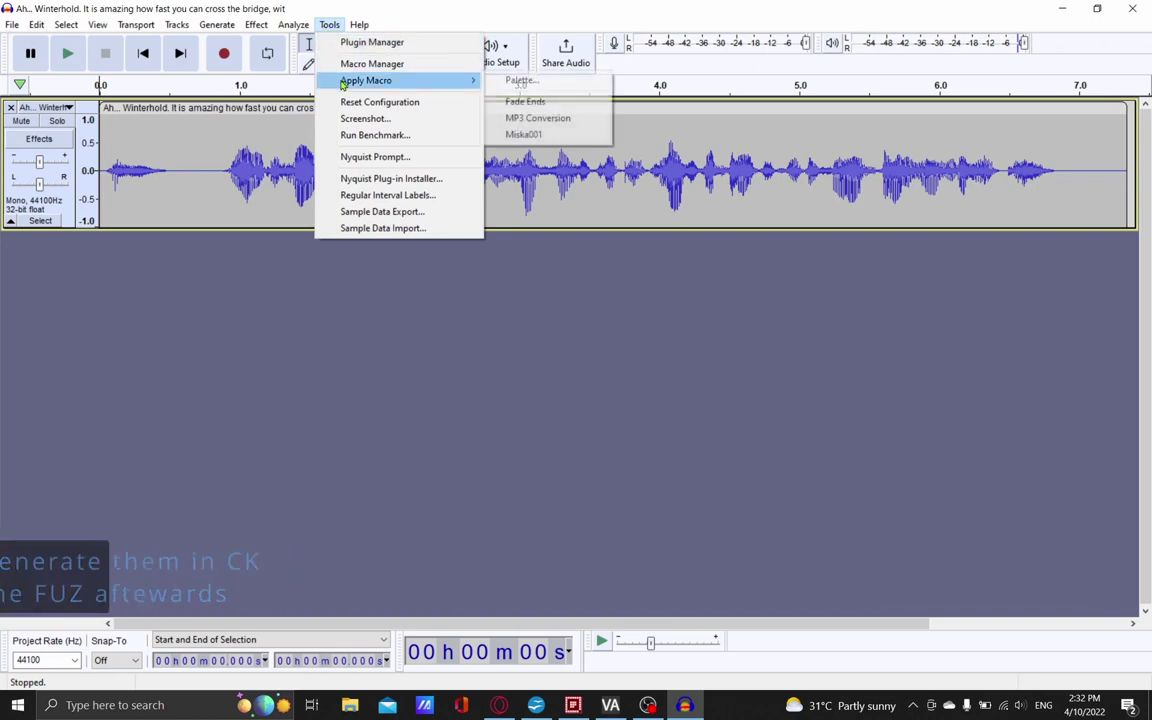
left_click(523, 134)
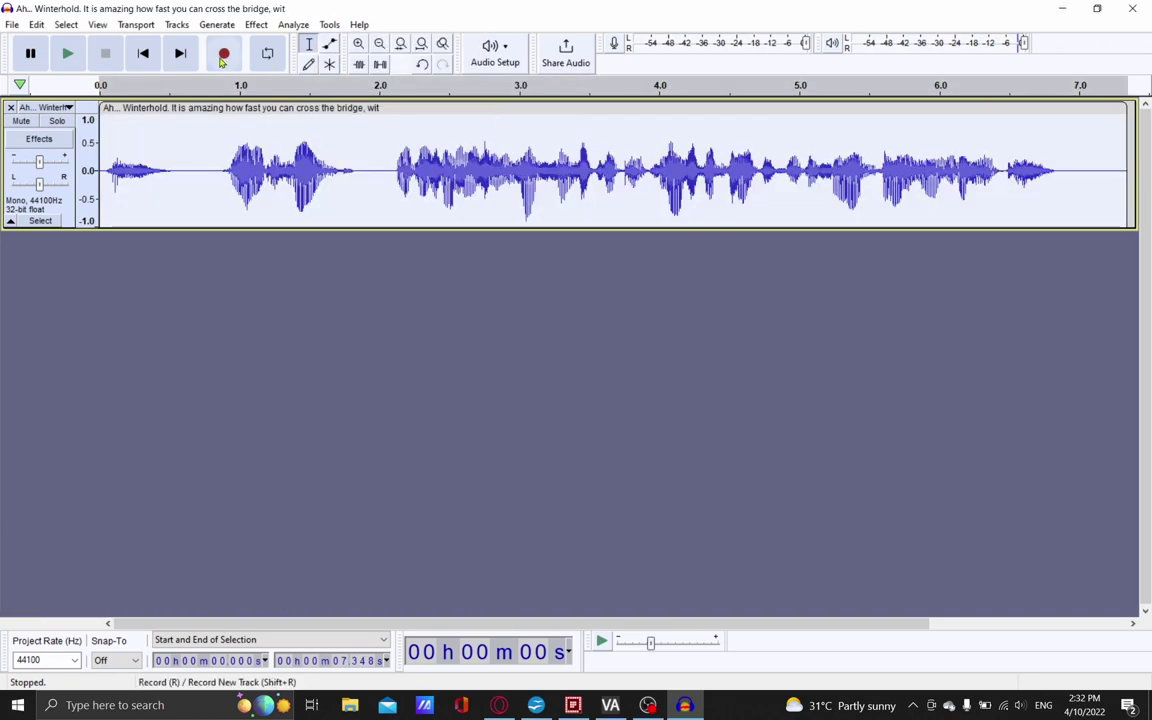
left_click(70, 57)
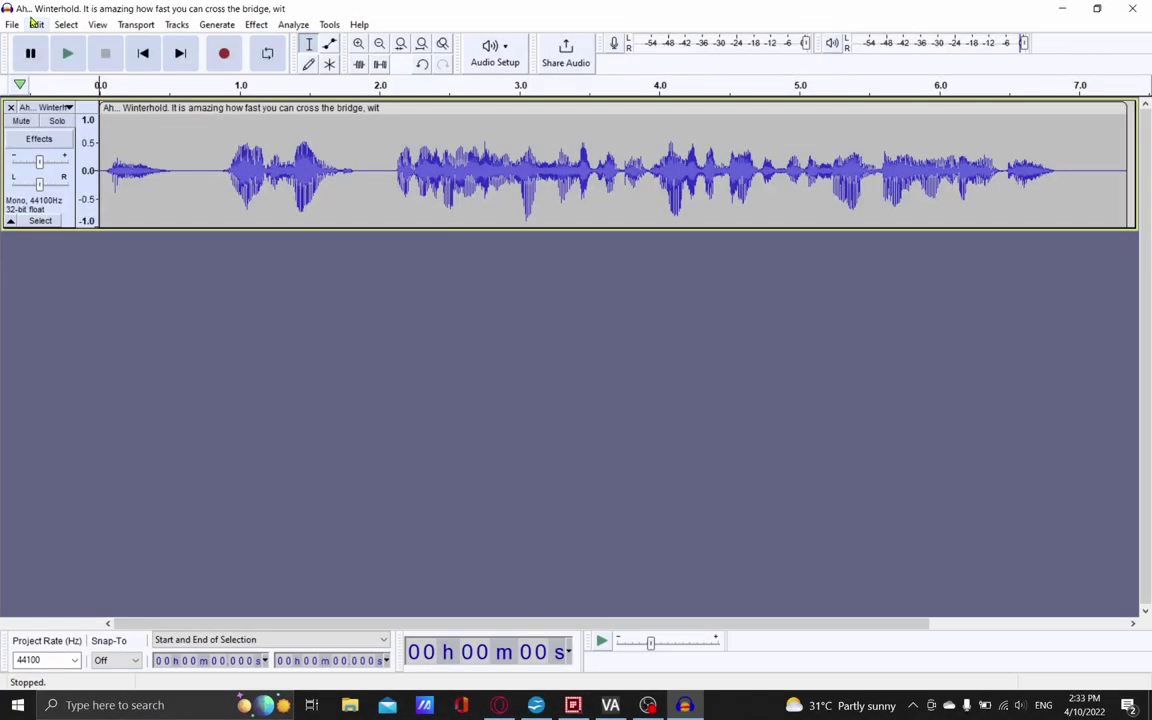
Export the Winterhold track as a signed 16-bit PCM WAV over the existing Convert file, accepting the filled-in metadata tags.
left_click(14, 24)
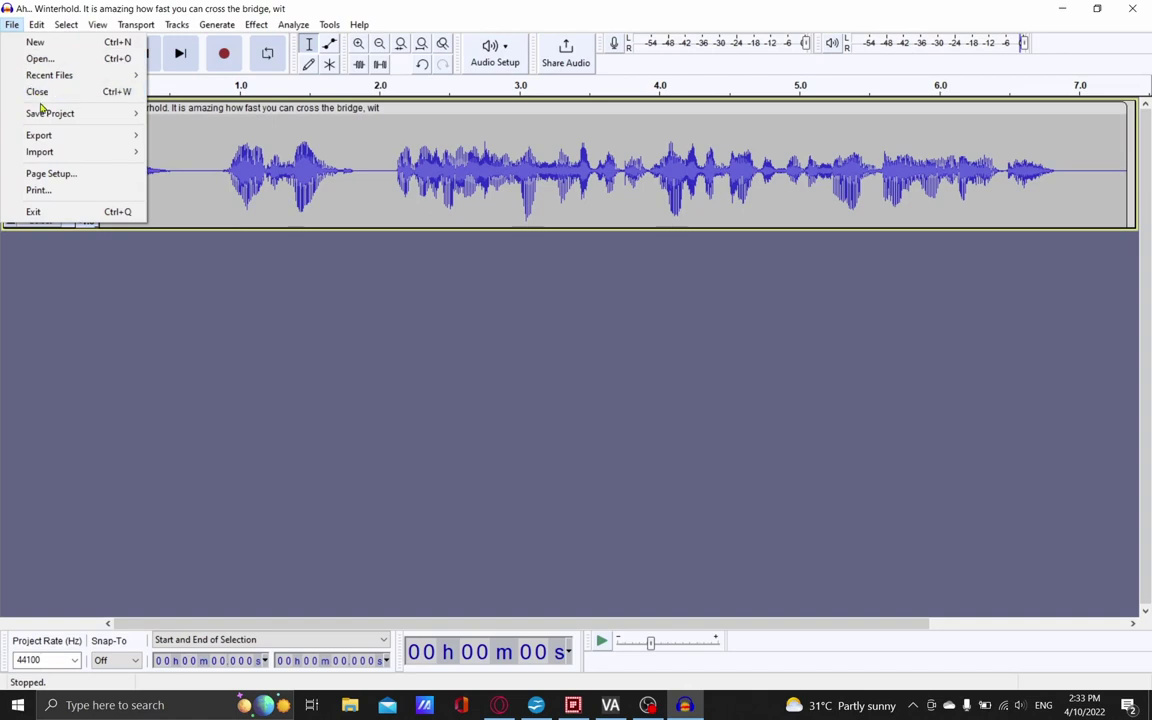
mouse_move(48, 133)
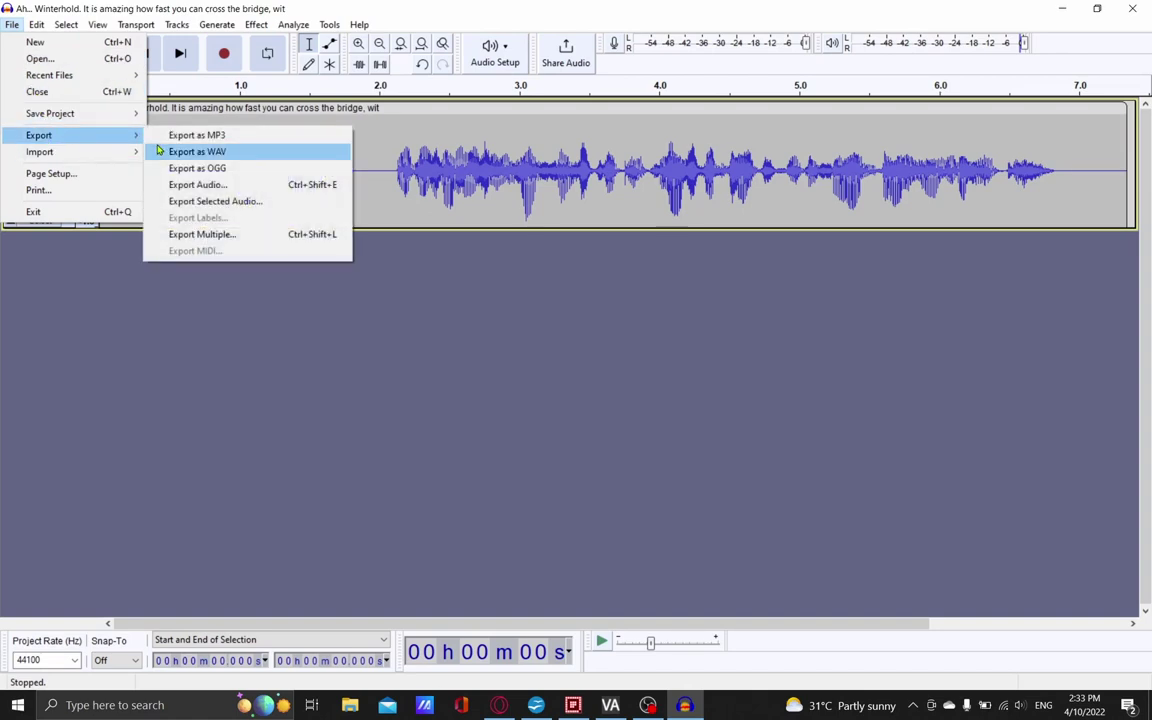
left_click(229, 151)
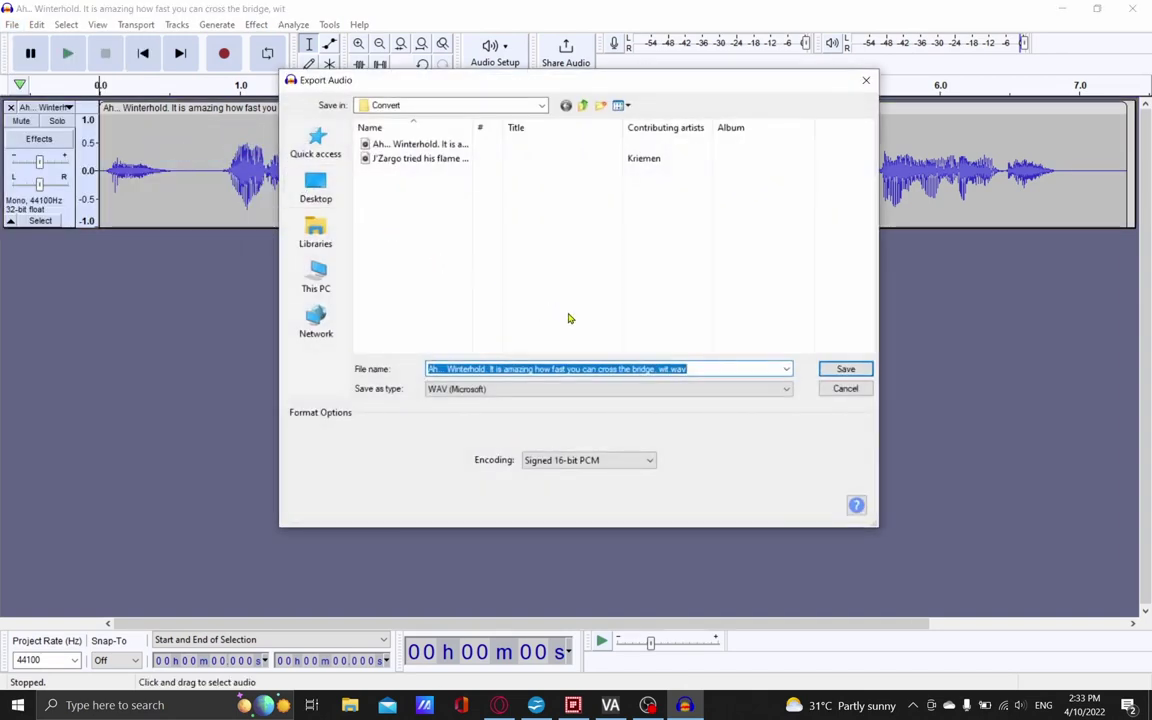
left_click(845, 369)
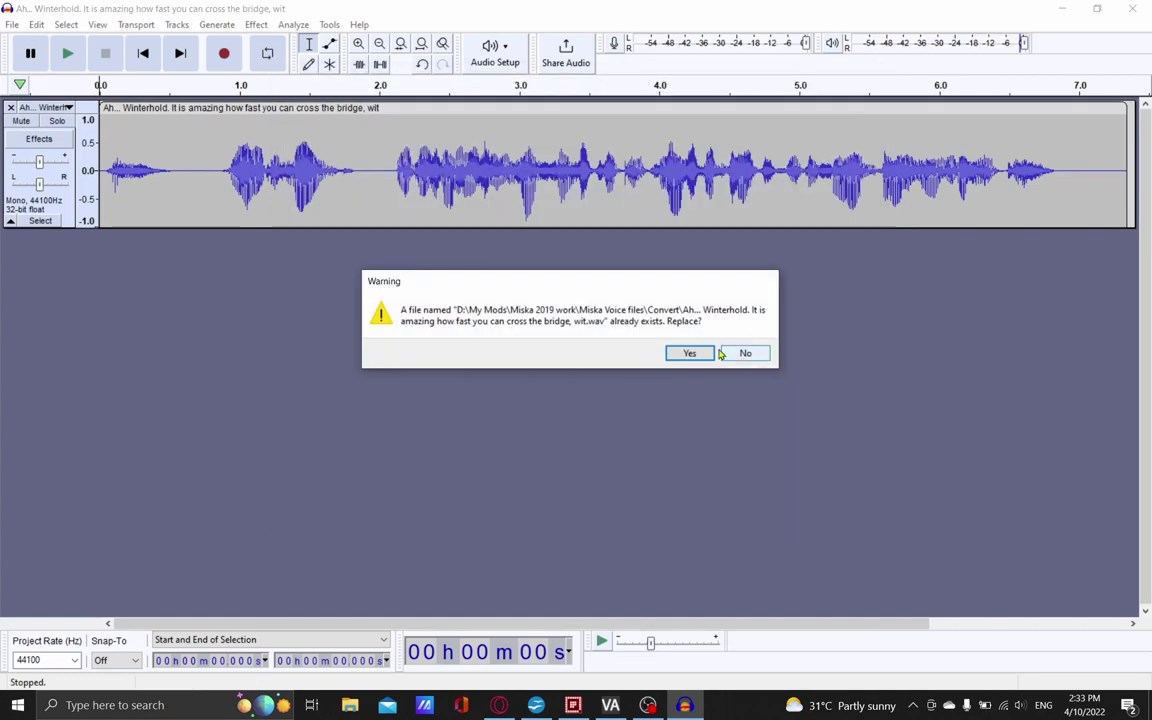
left_click(688, 353)
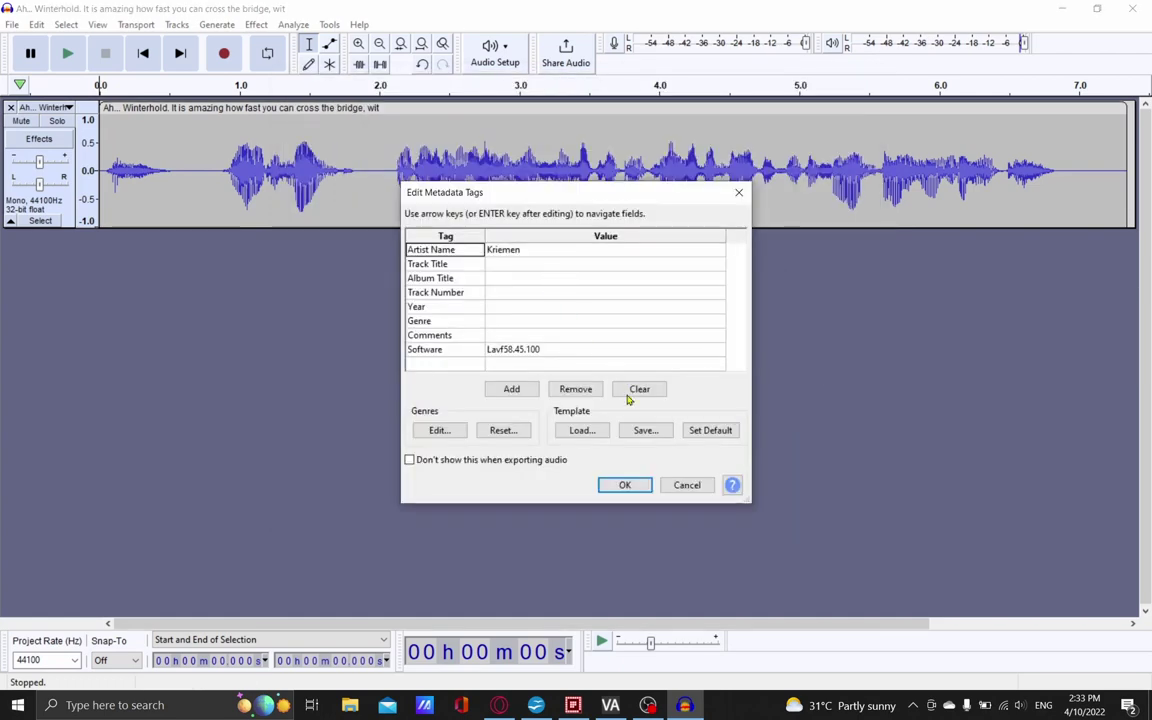
left_click(624, 484)
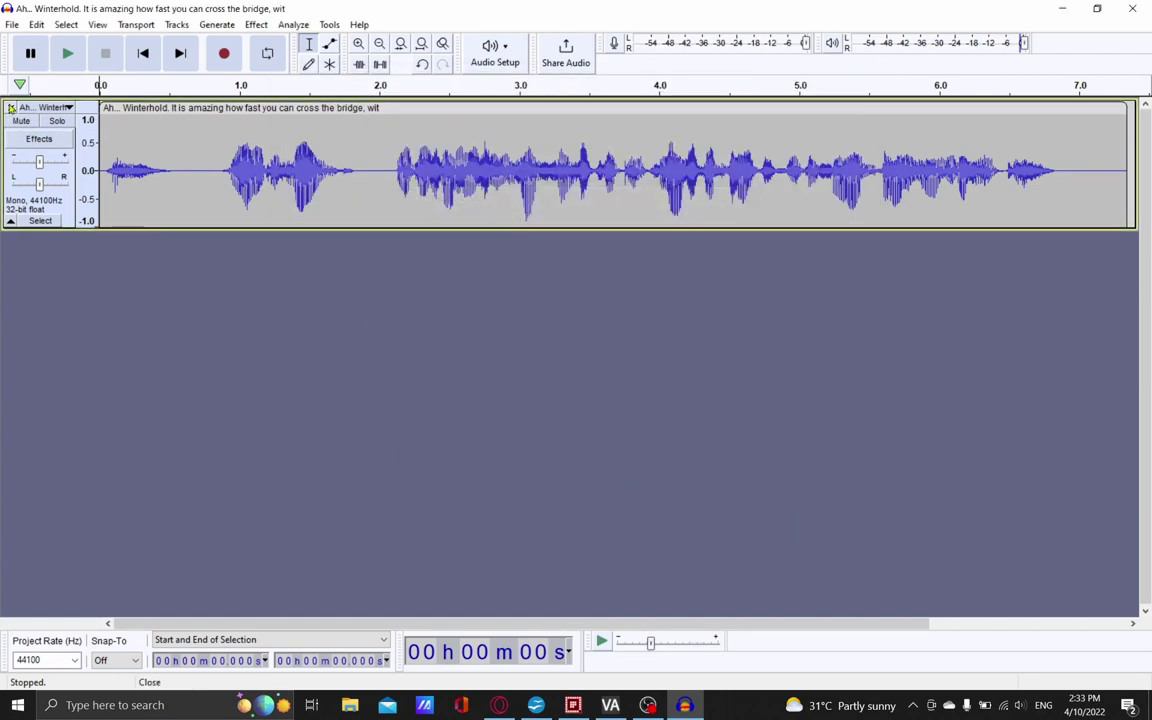
Remove the exported Winterhold track and close Audacity.
left_click(10, 107)
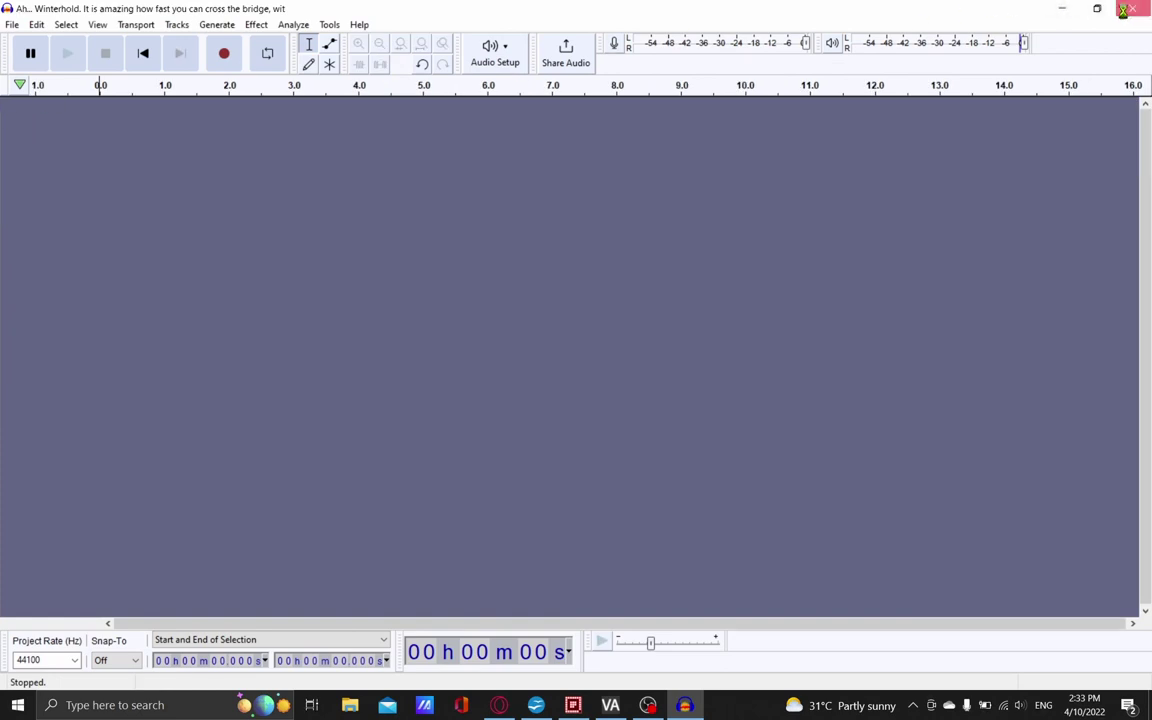
key("ctrl+w")
left_click(591, 375)
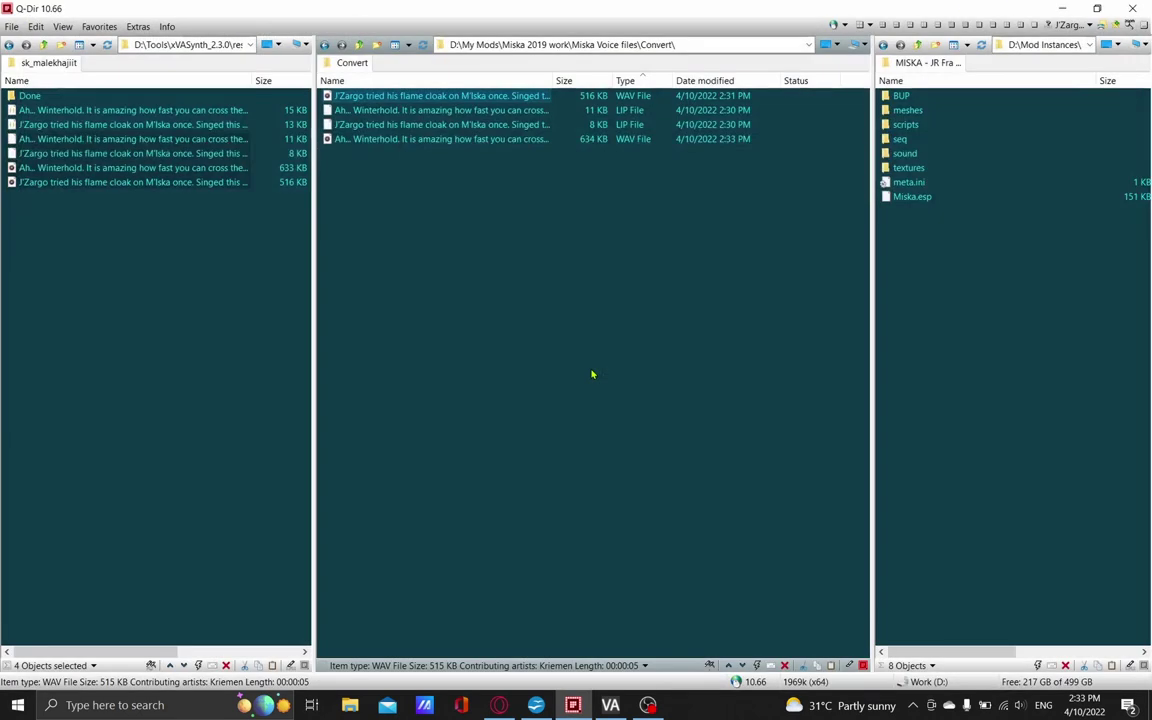
Play both processed WAV files from the Convert folder in Windows Media Player, then close the player.
left_click(433, 141)
left_click(445, 96, "ctrl")
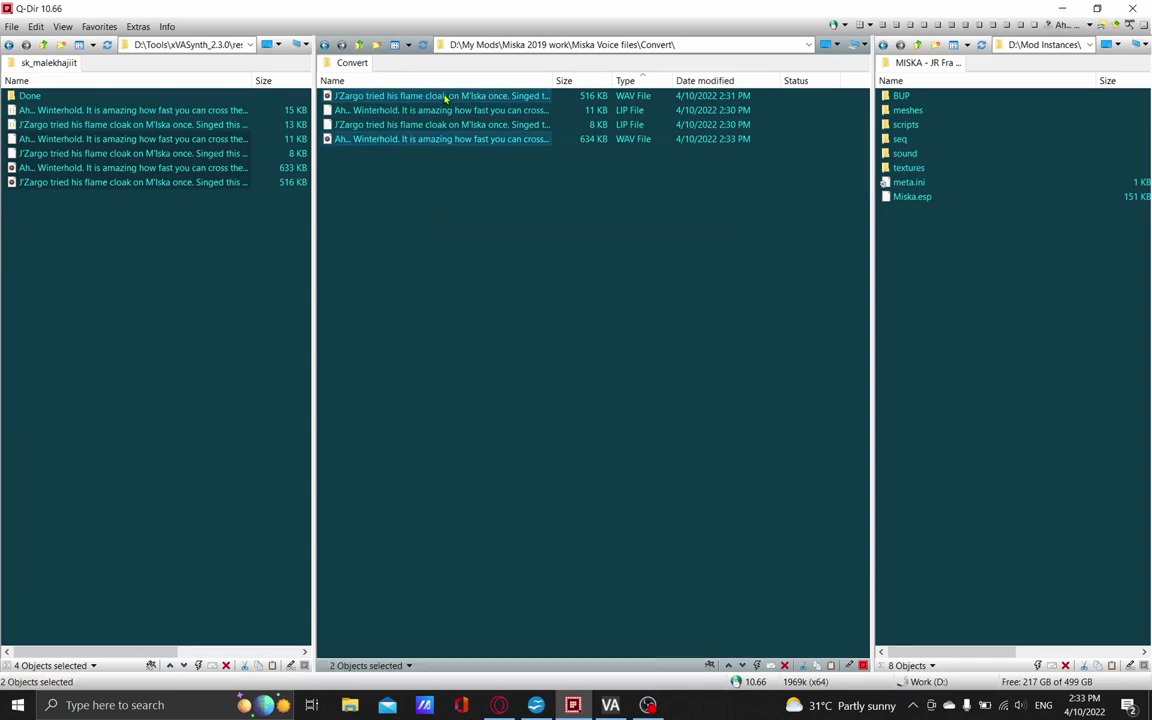
right_click(445, 97)
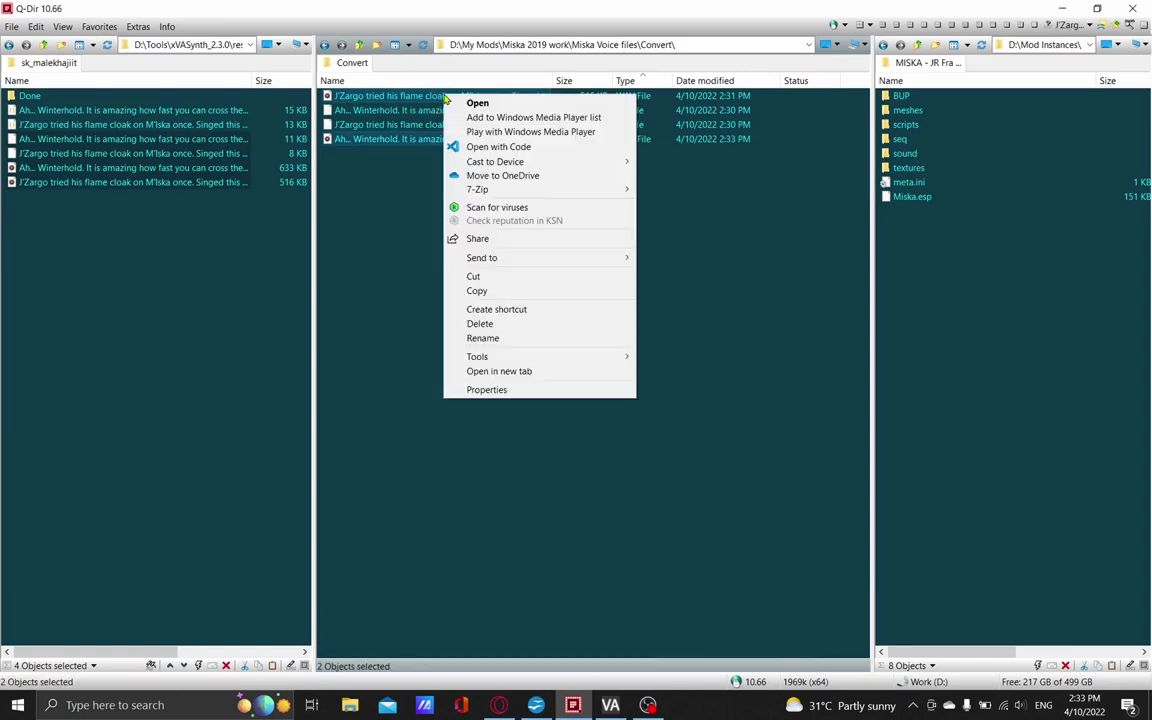
left_click(487, 132)
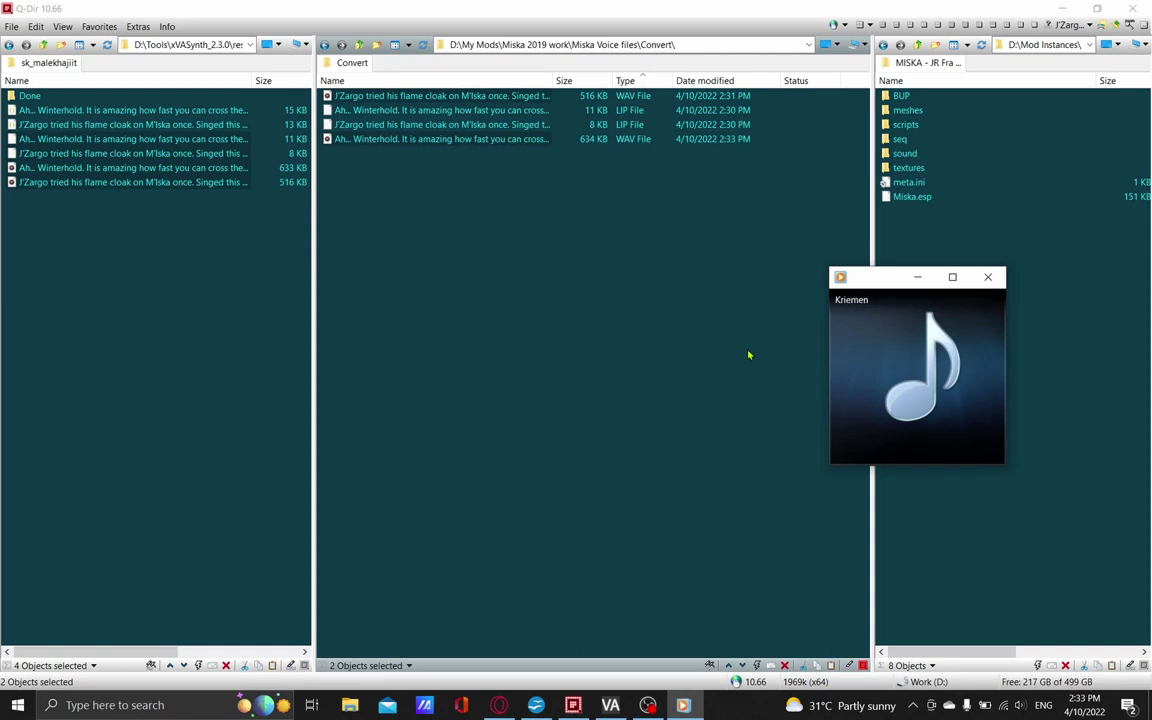
left_click(990, 284)
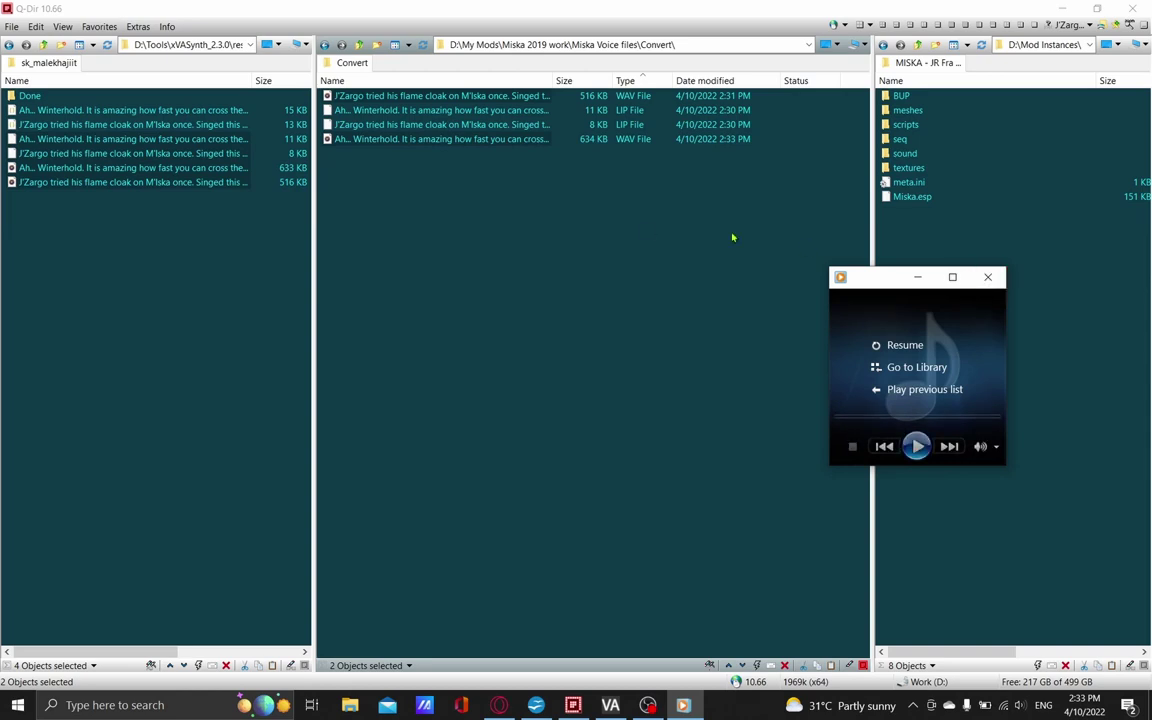
Copy the four WAV and LIP files from Convert and open the Location folder under Miska Voice files.
right_click(487, 103)
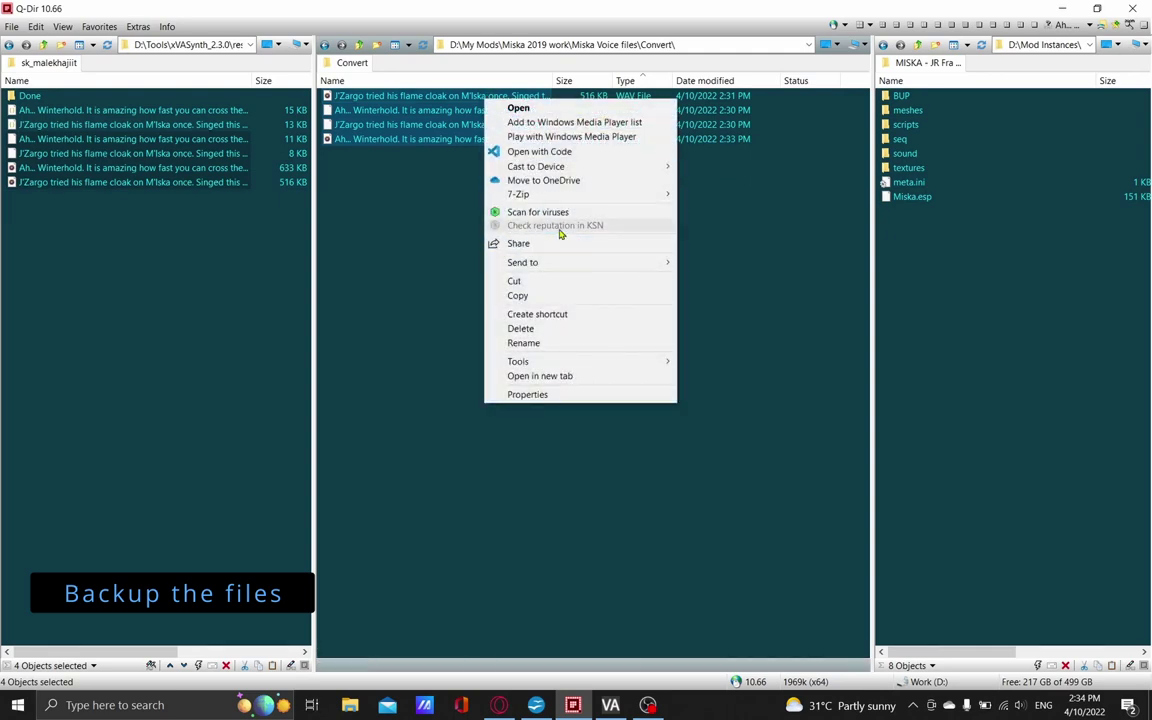
left_click(557, 296)
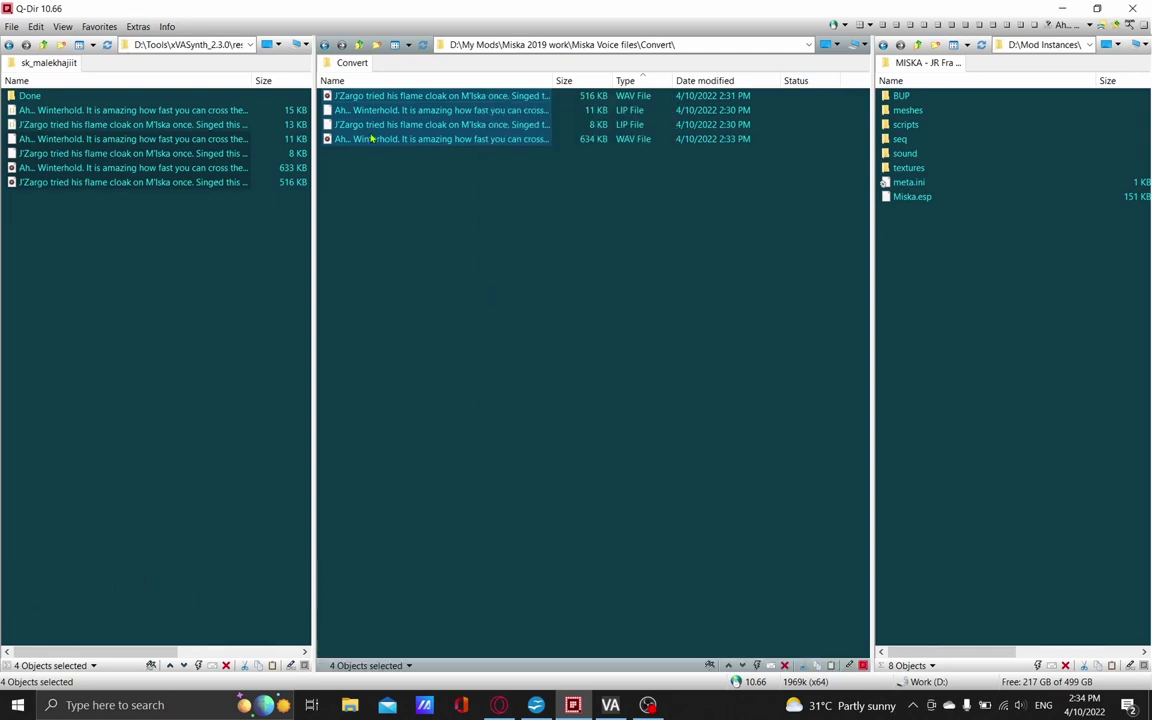
left_click(360, 47)
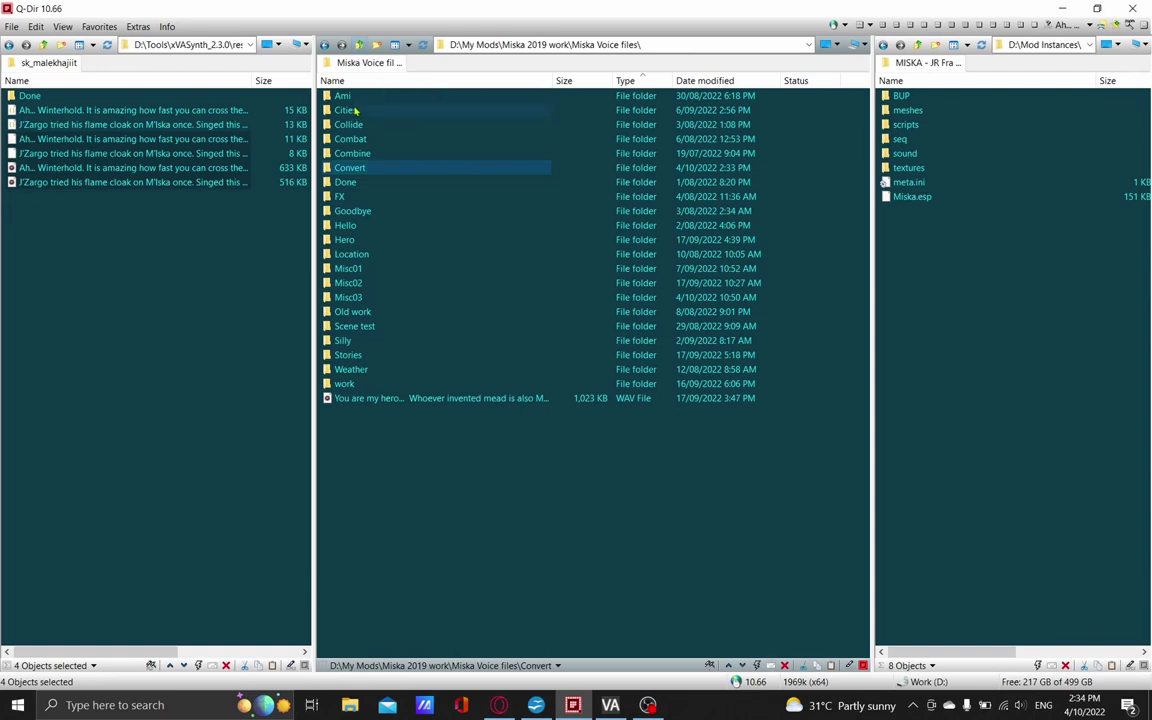
double_click(363, 257)
Create a folder named Winterhold inside Location and open it.
right_click(403, 213)
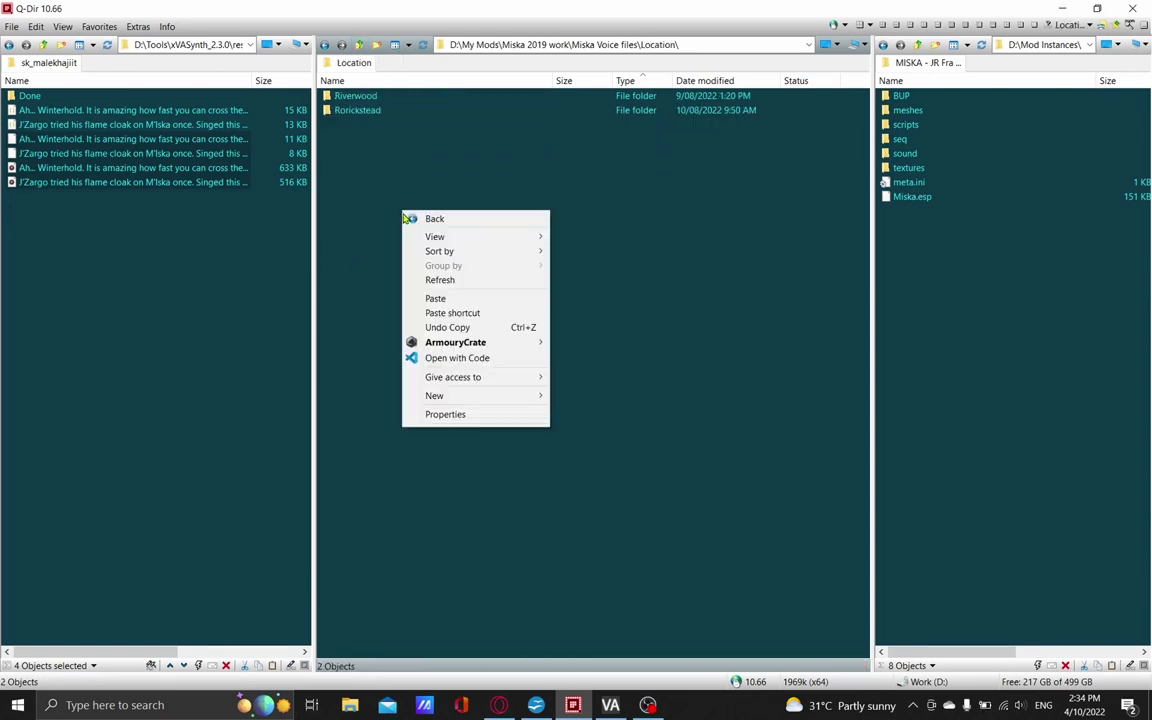
mouse_move(477, 398)
left_click(566, 396)
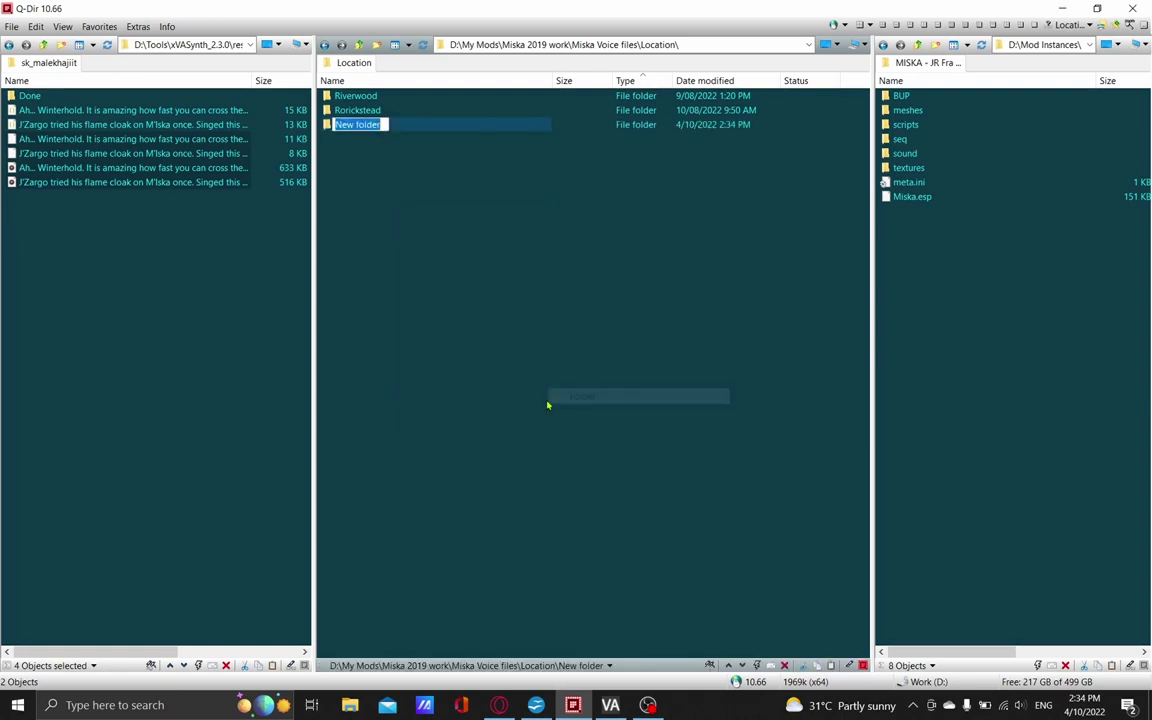
type("W")
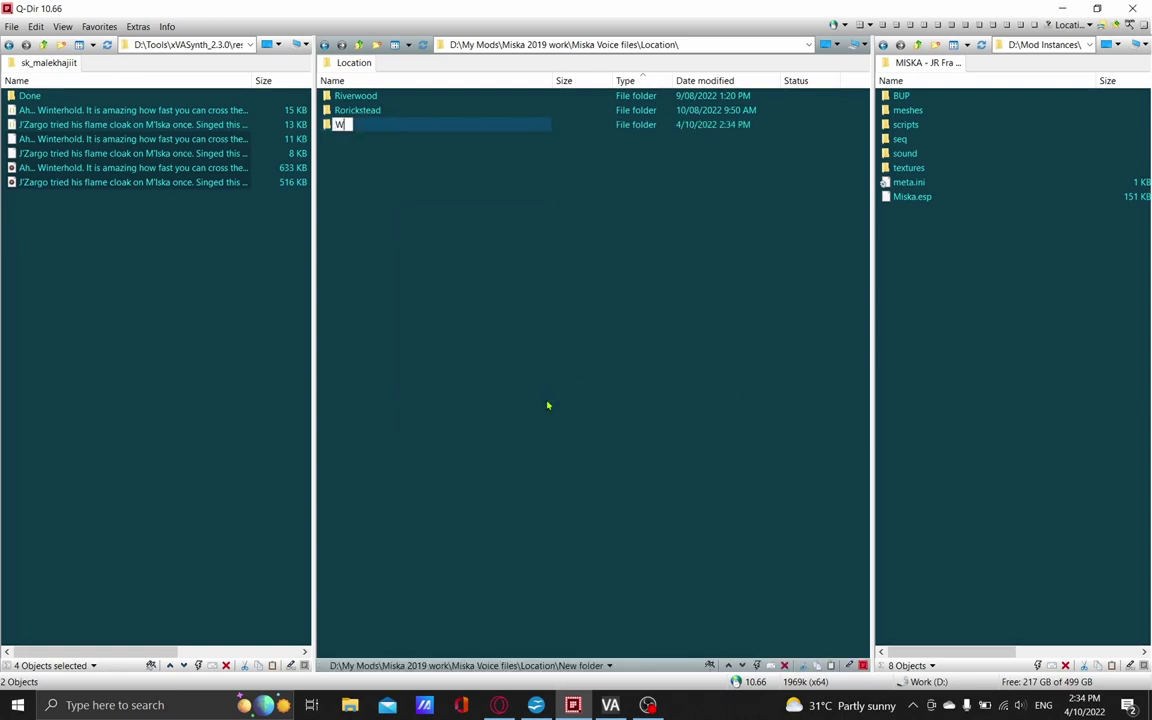
type("interhold")
key("Return")
key("Return")
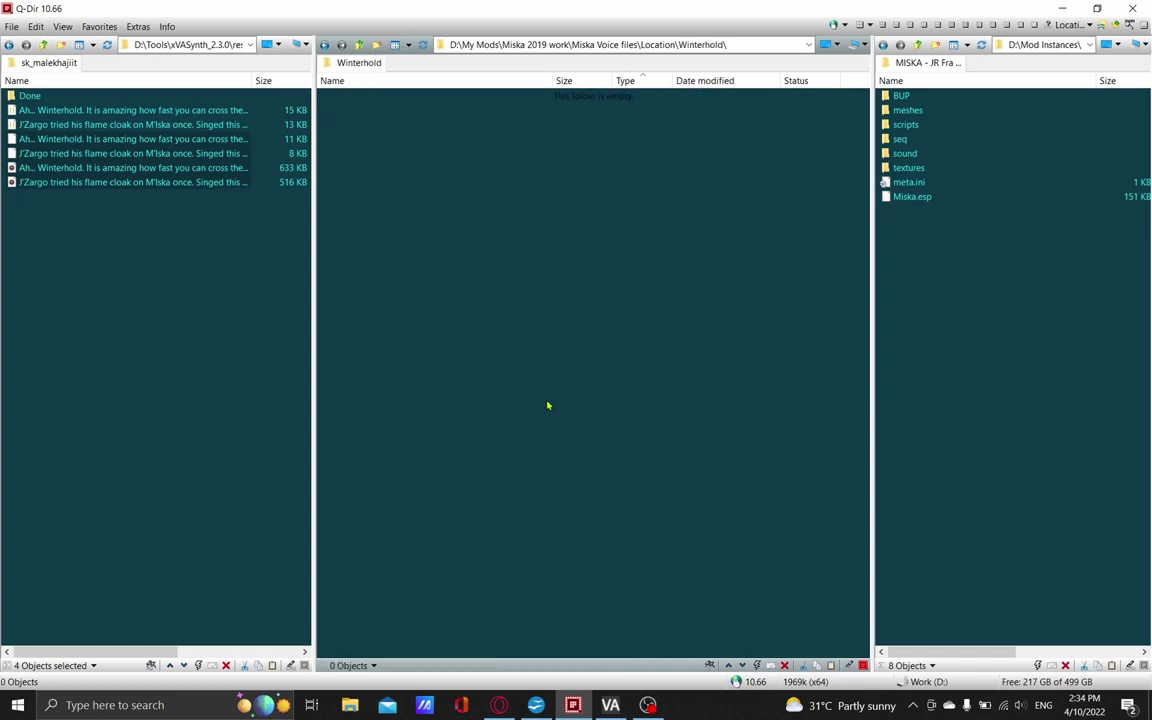
Paste the copied WAV and LIP files into the Winterhold folder as a backup, then return to the Convert folder.
right_click(547, 405)
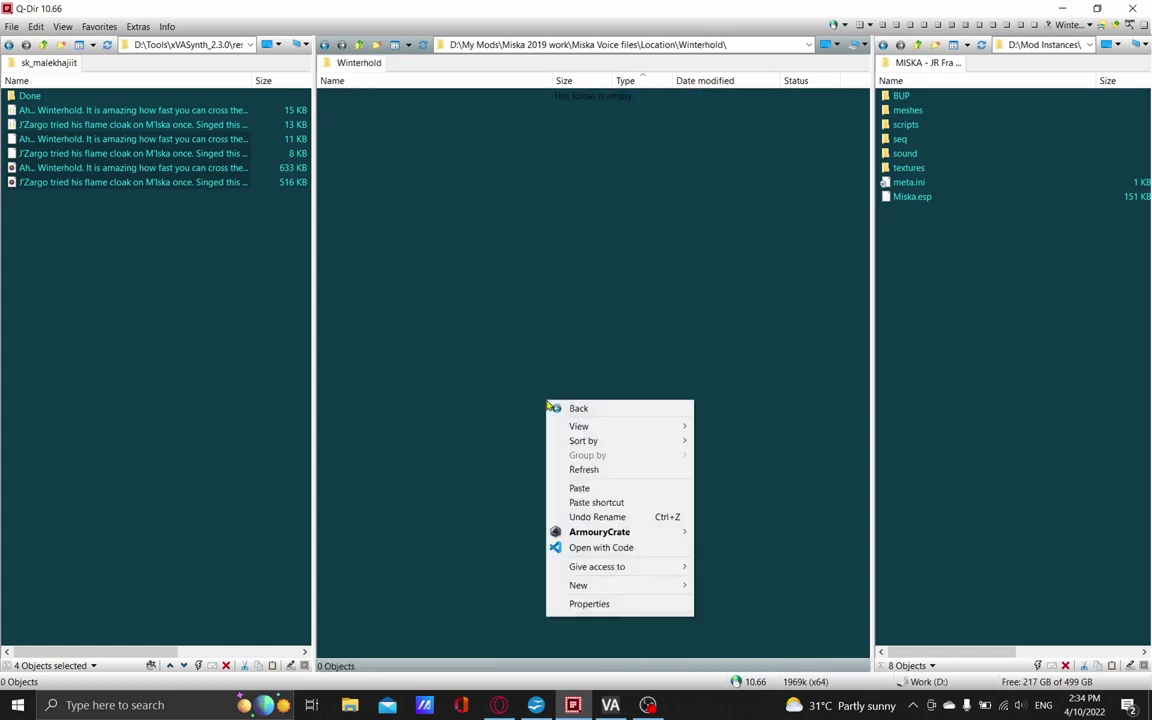
left_click(576, 486)
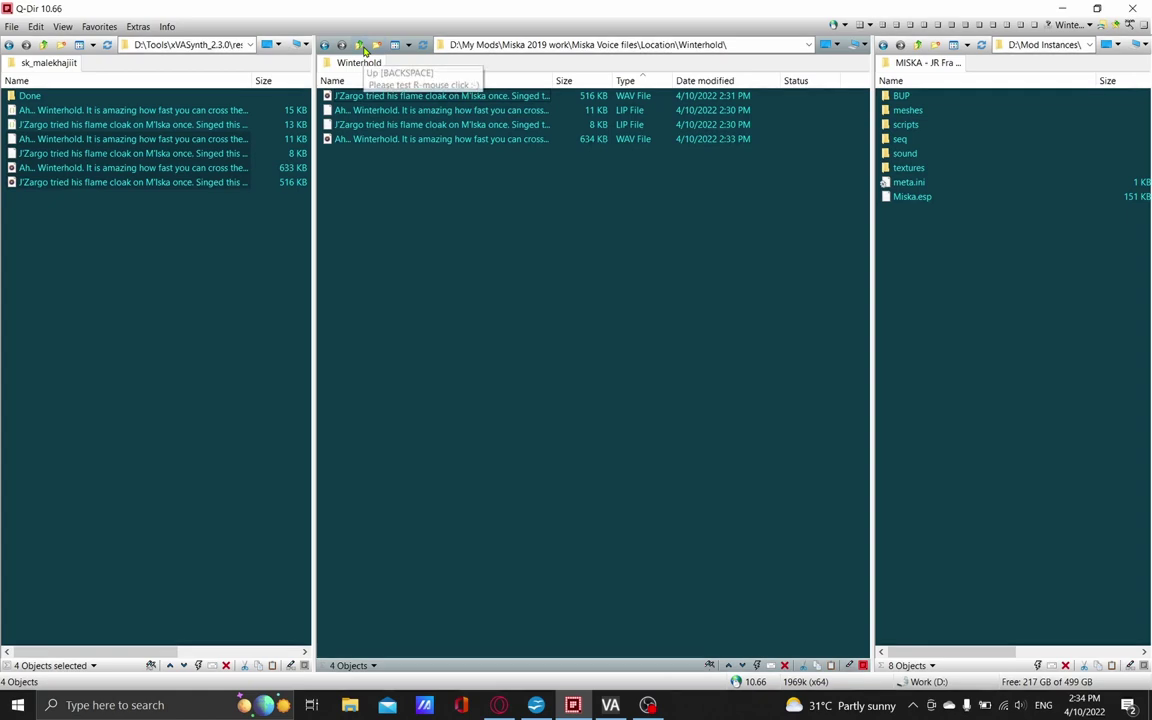
left_click(365, 49)
left_click(365, 49)
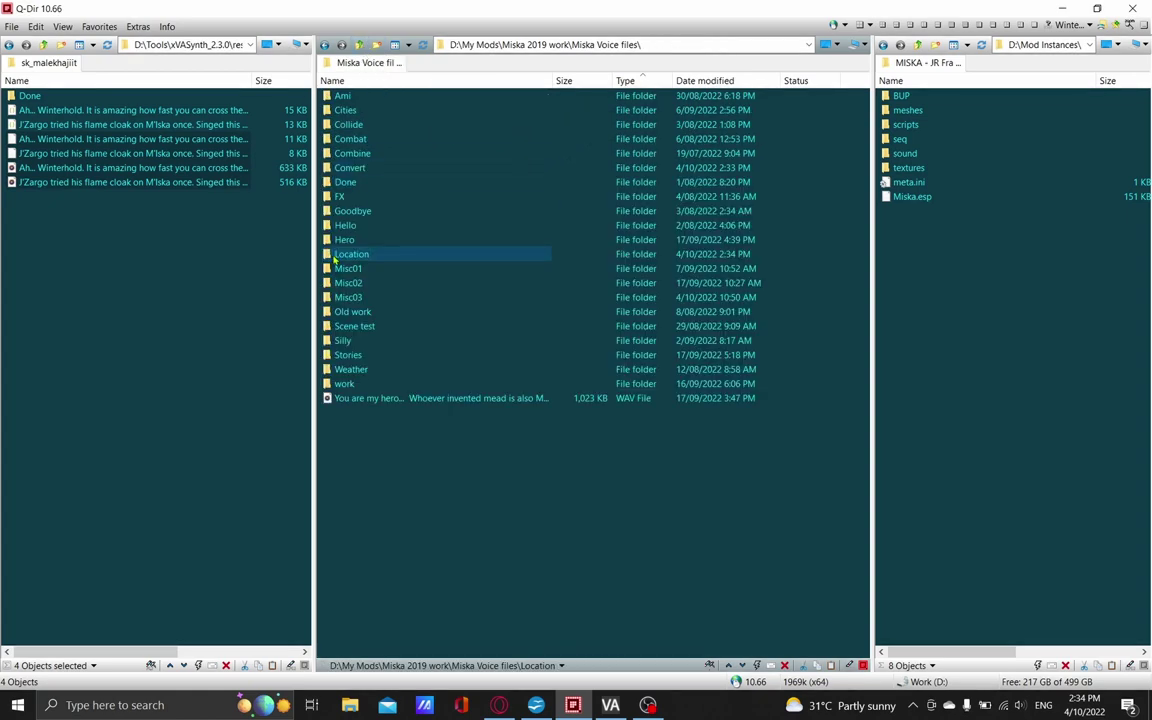
double_click(330, 169)
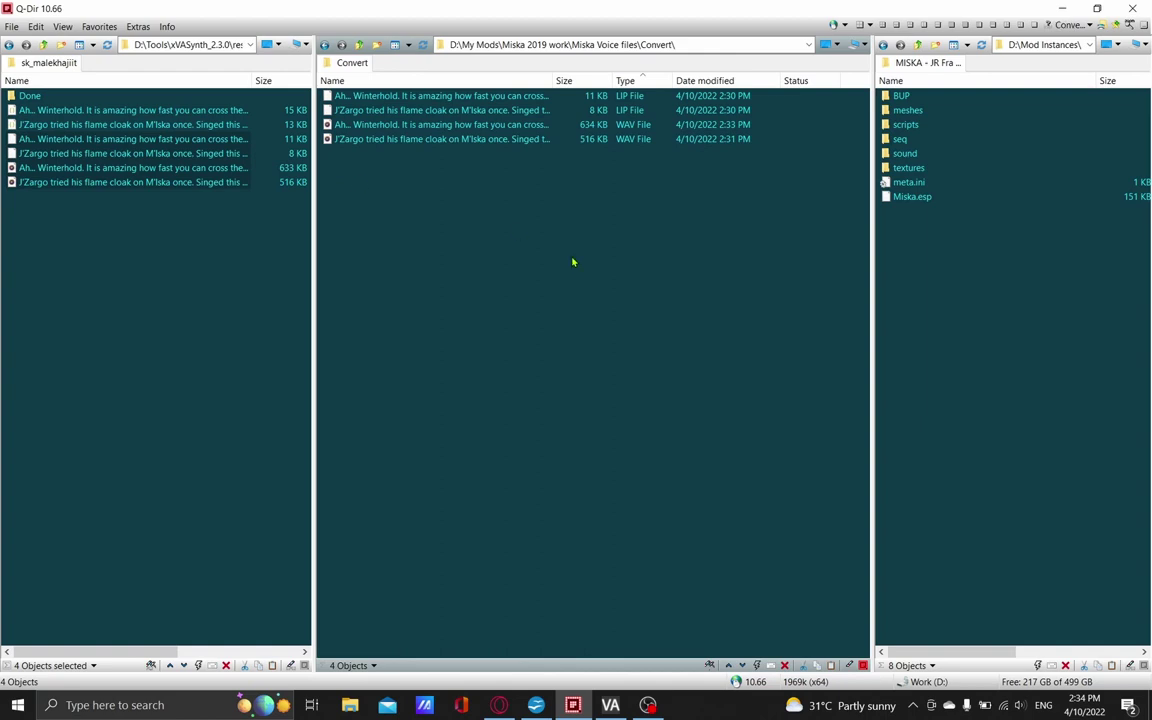
Launch Yakitori Audio Converter and load the Convert folder from Miska Voice files for conversion.
left_click(1061, 10)
double_click(369, 398)
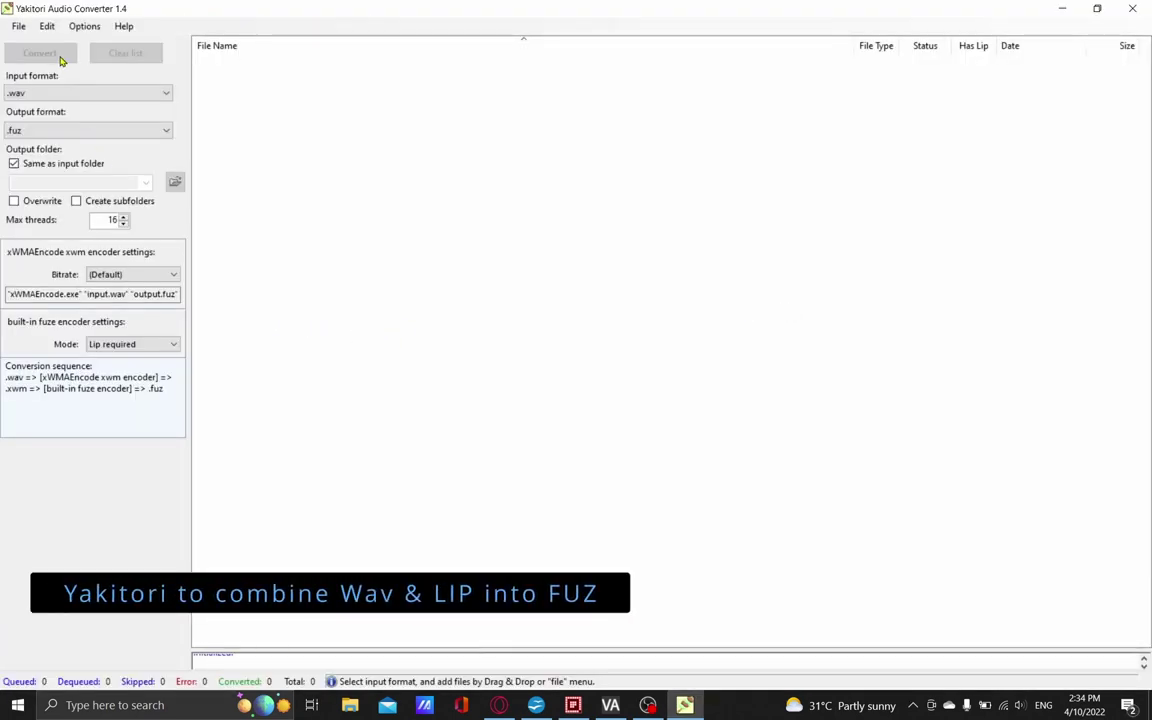
left_click(18, 26)
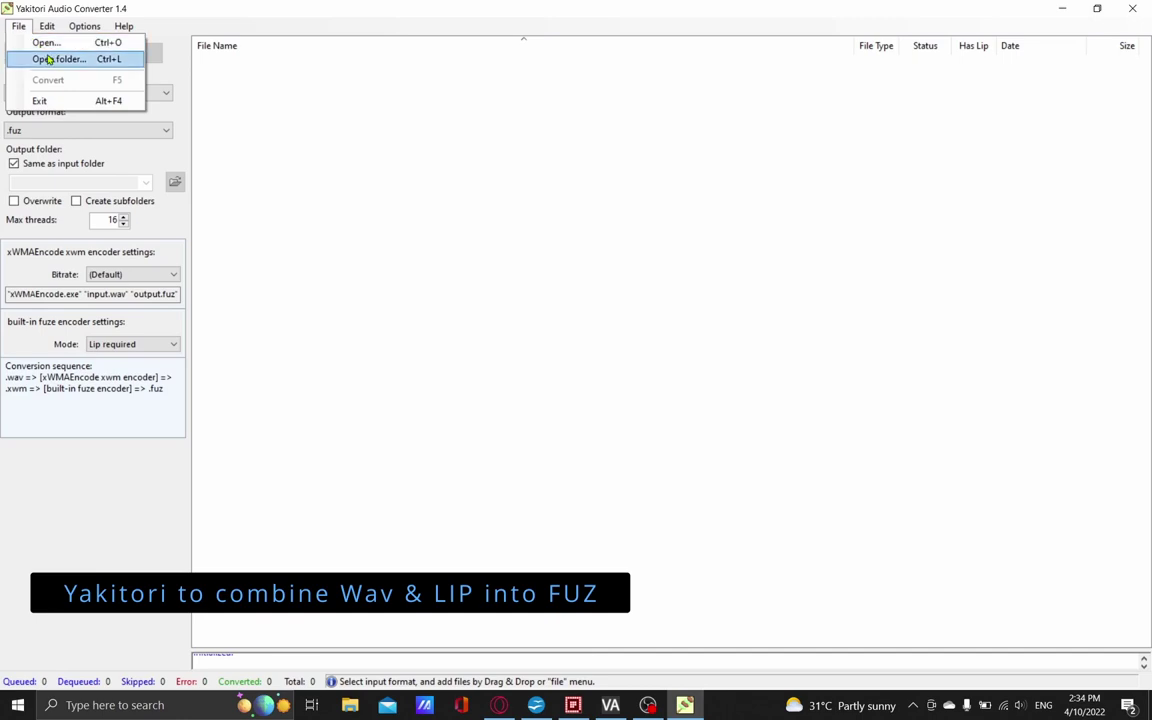
left_click(44, 57)
scroll(838, 470, "down", 5)
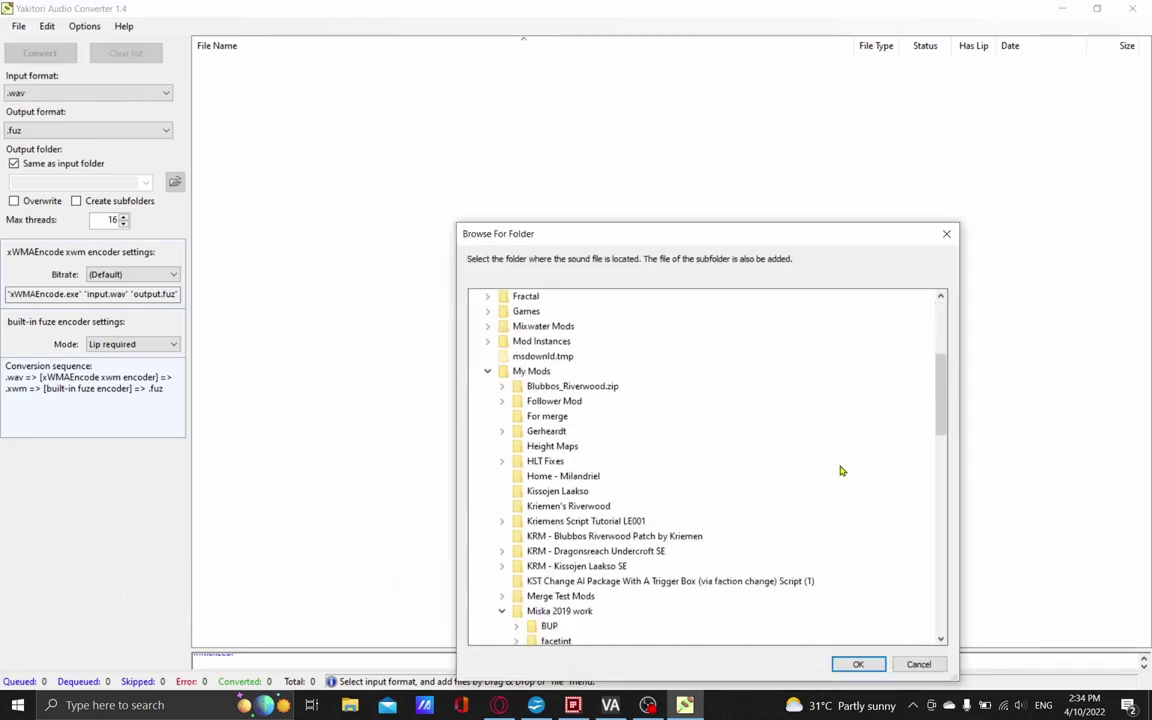
scroll(842, 468, "down", 6)
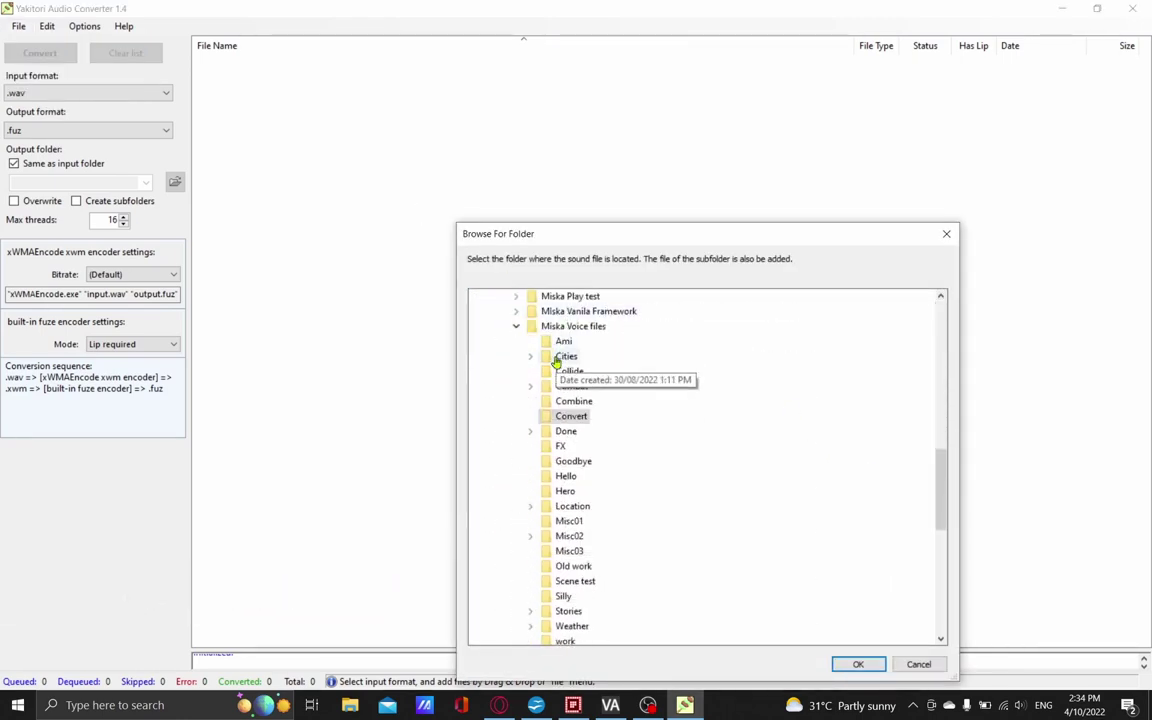
left_click(570, 416)
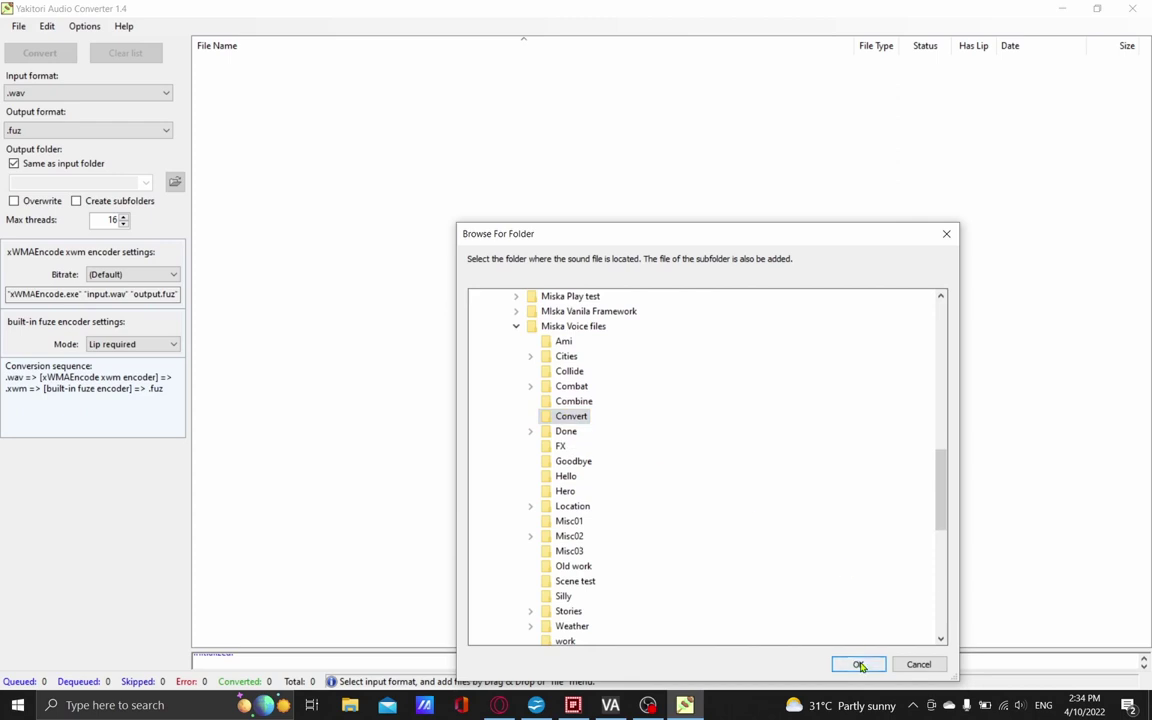
left_click(858, 664)
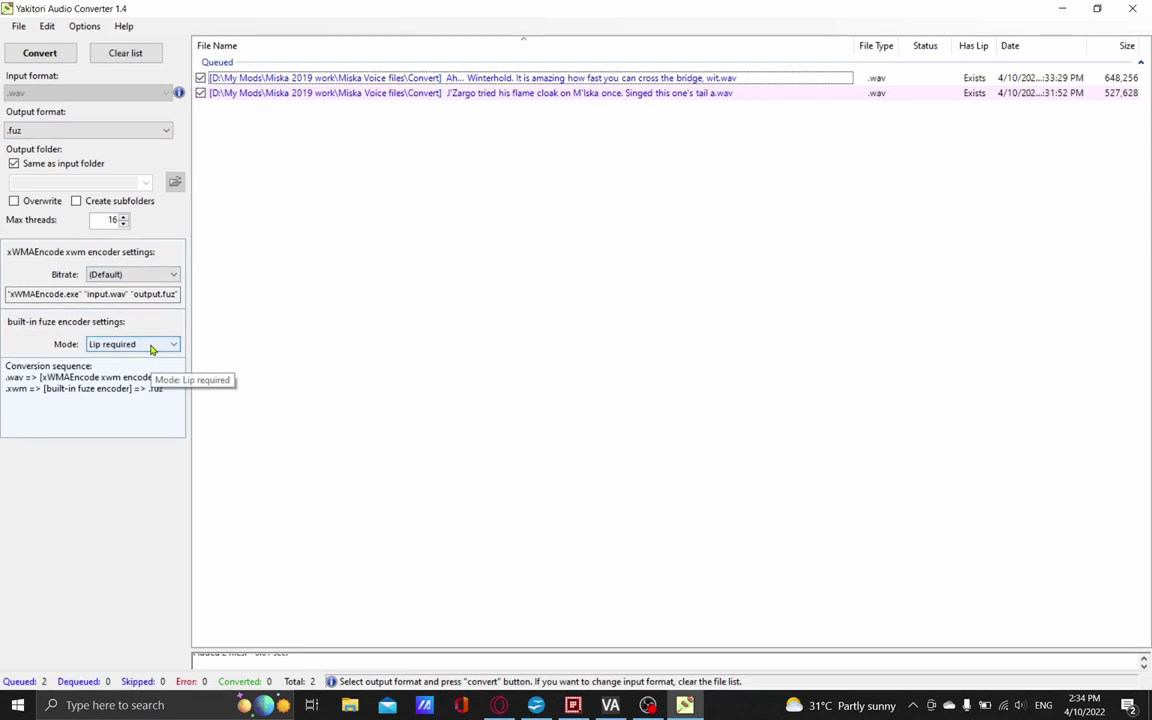
Convert the two queued WAV files to .fuz, then close the converter and switch back to Q-Dir.
left_click(59, 53)
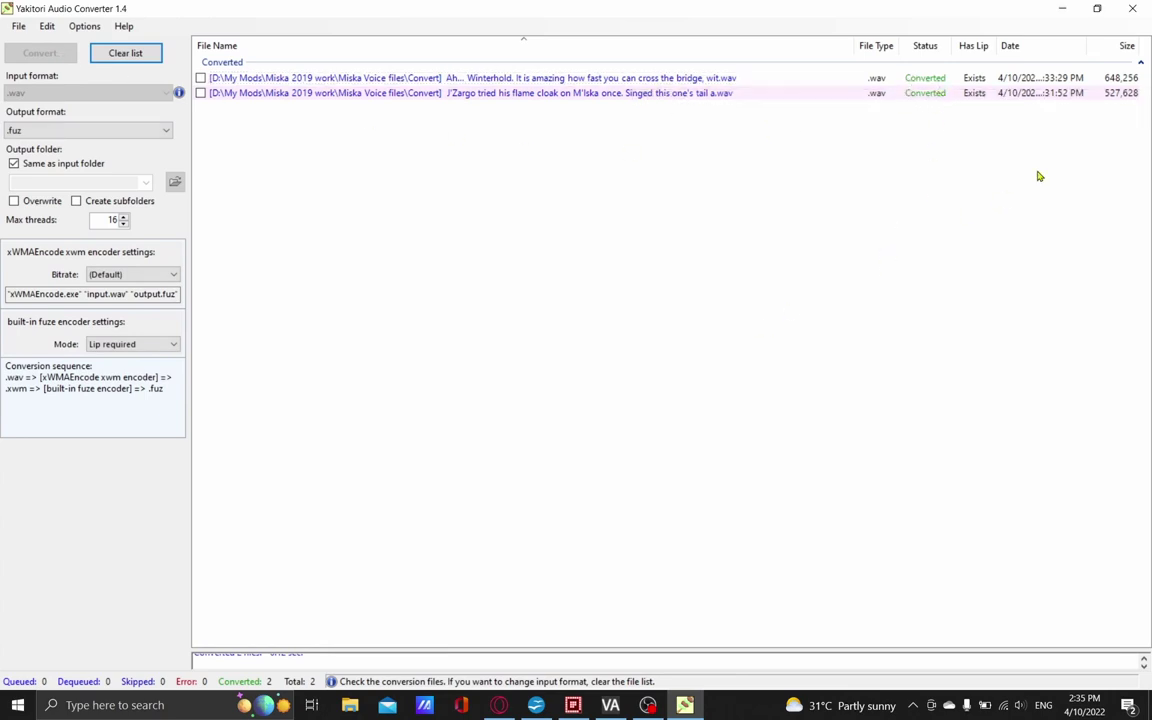
left_click(1133, 15)
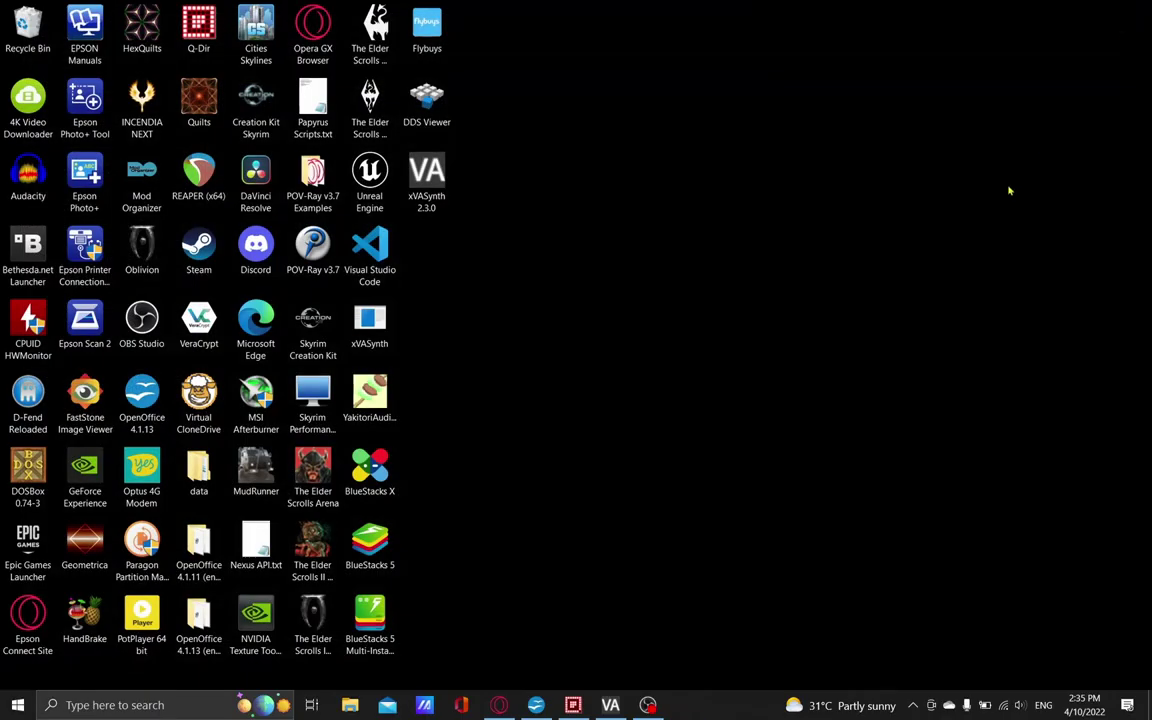
left_click(573, 705)
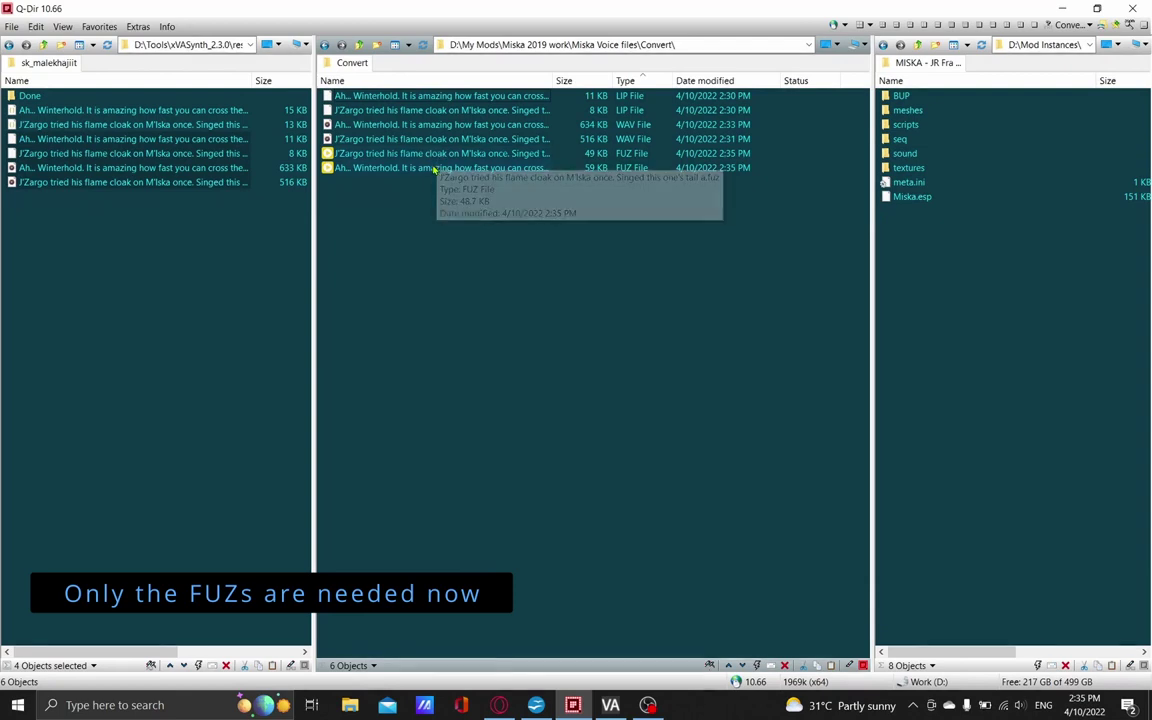
Delete the LIP and WAV files from Convert, keeping only the FUZ files, and narrow the sk_malekhajiit pane.
right_click(446, 101)
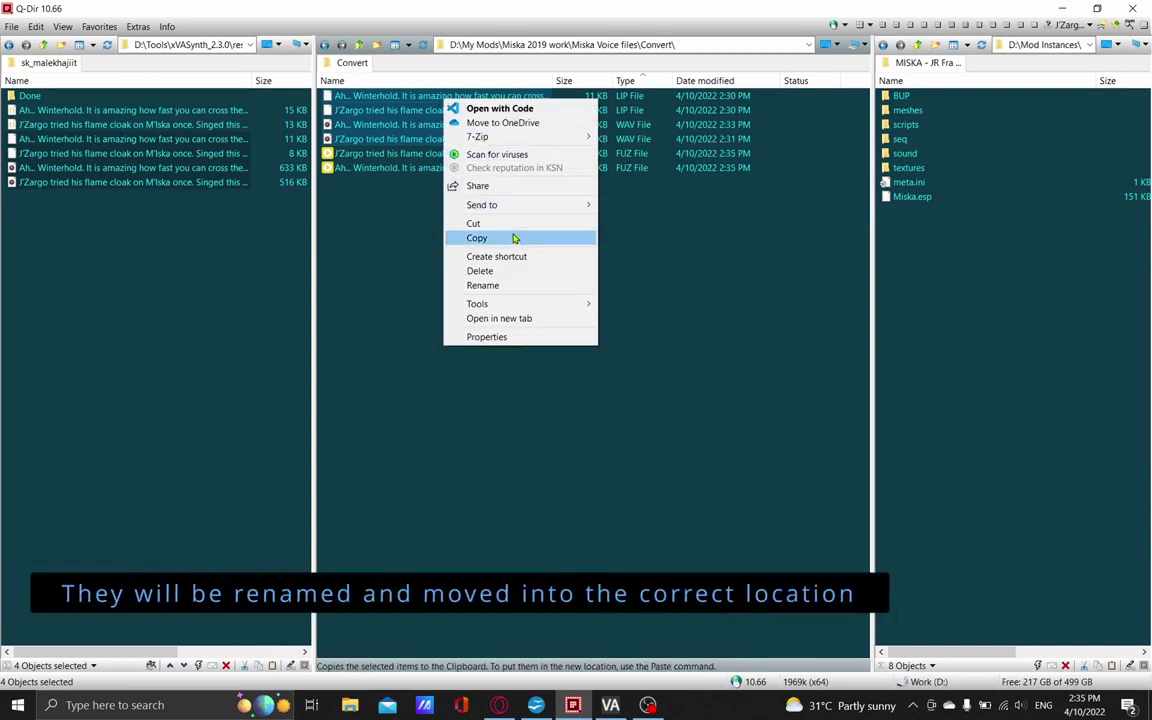
left_click(509, 271)
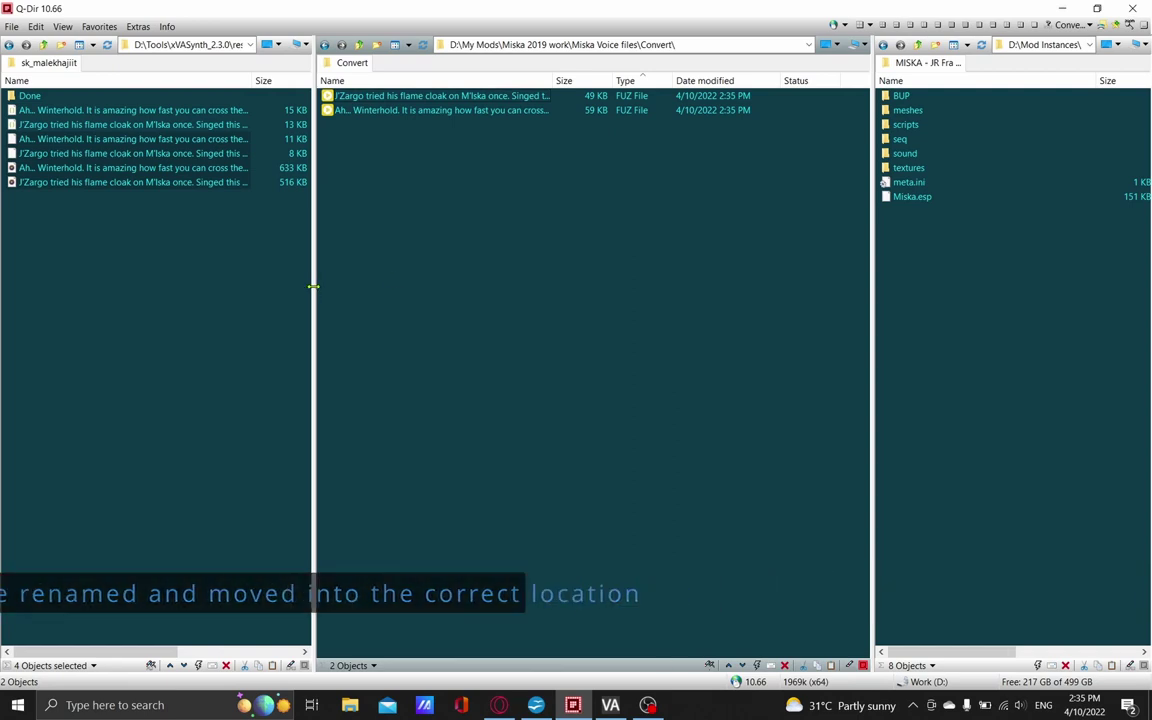
left_click_drag(313, 288, 256, 290)
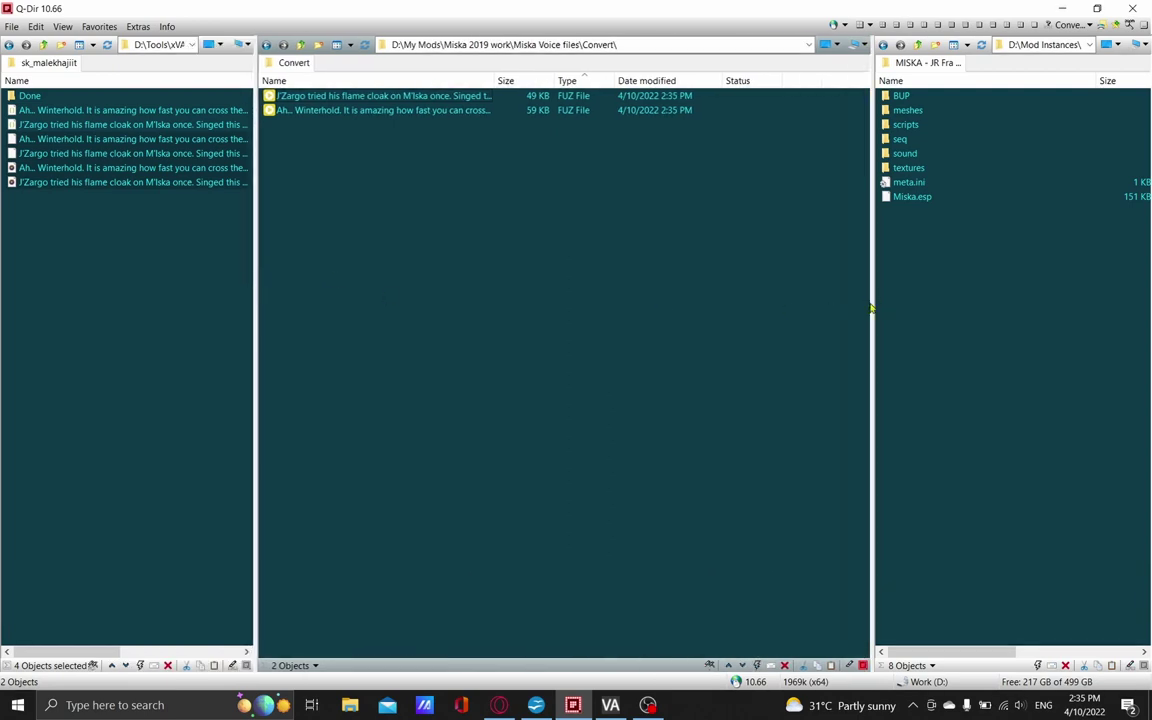
Widen the MISKA - JR Framework pane, open its sound\voice\miska.esp\miskavoicetype folder, and minimize Q-Dir.
left_click_drag(872, 302, 651, 303)
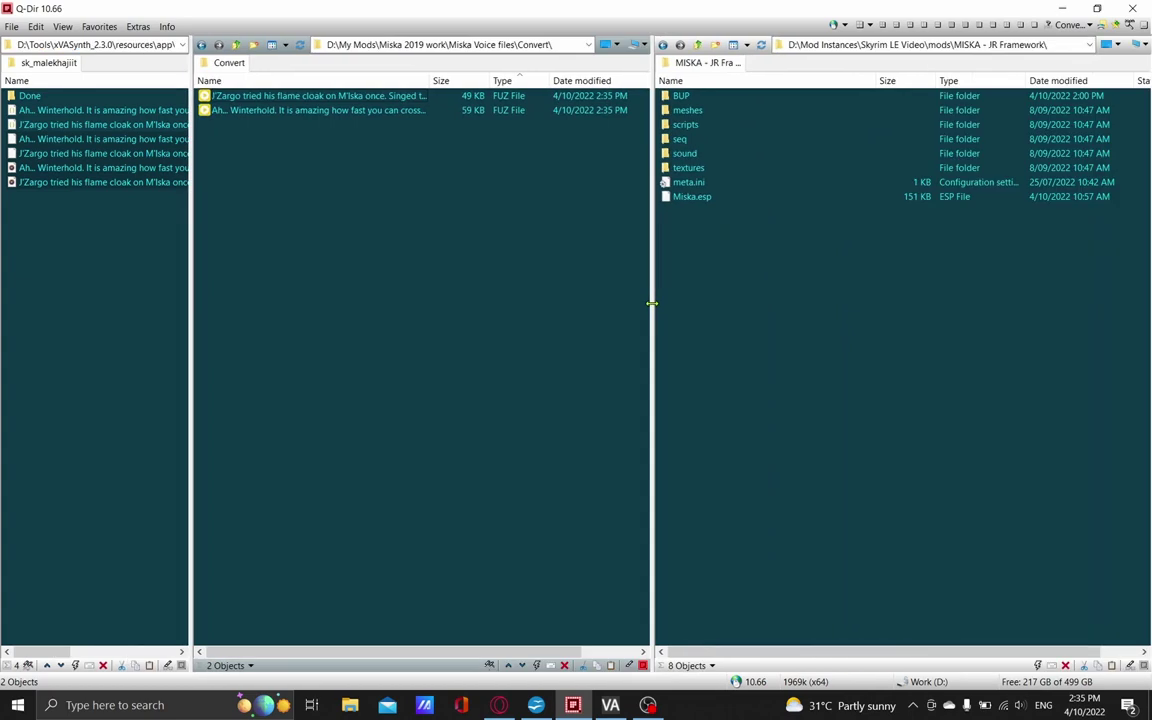
left_click(670, 155)
double_click(670, 155)
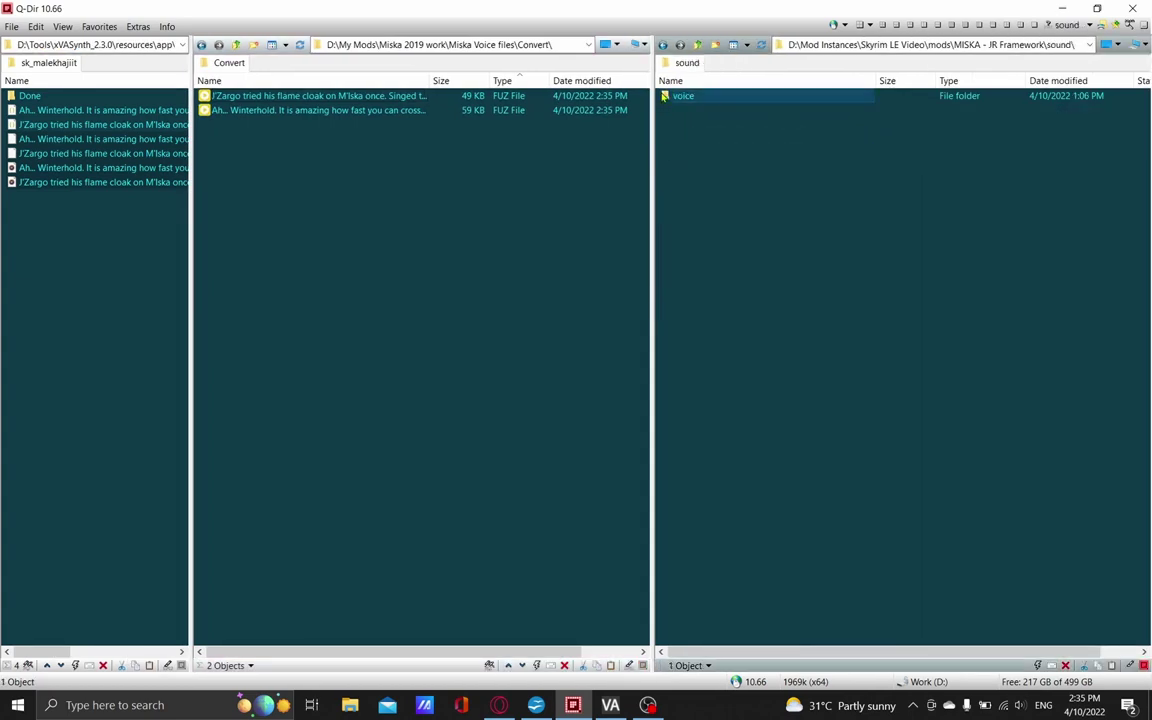
double_click(665, 96)
double_click(665, 96)
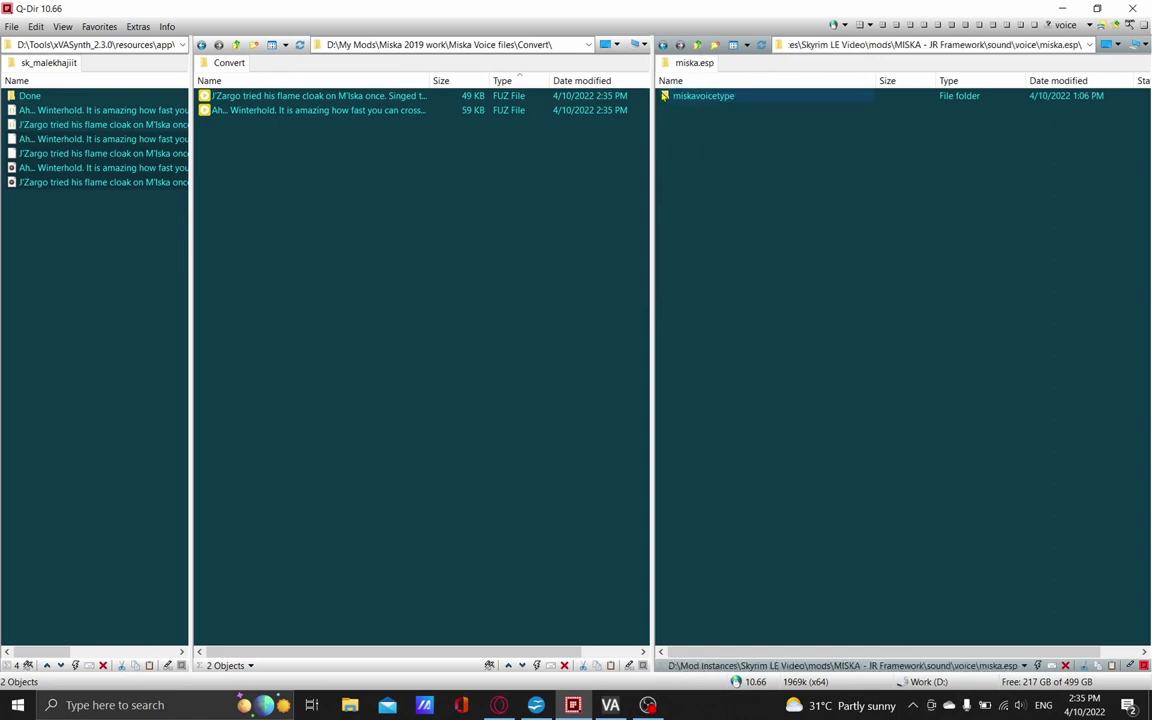
double_click(665, 96)
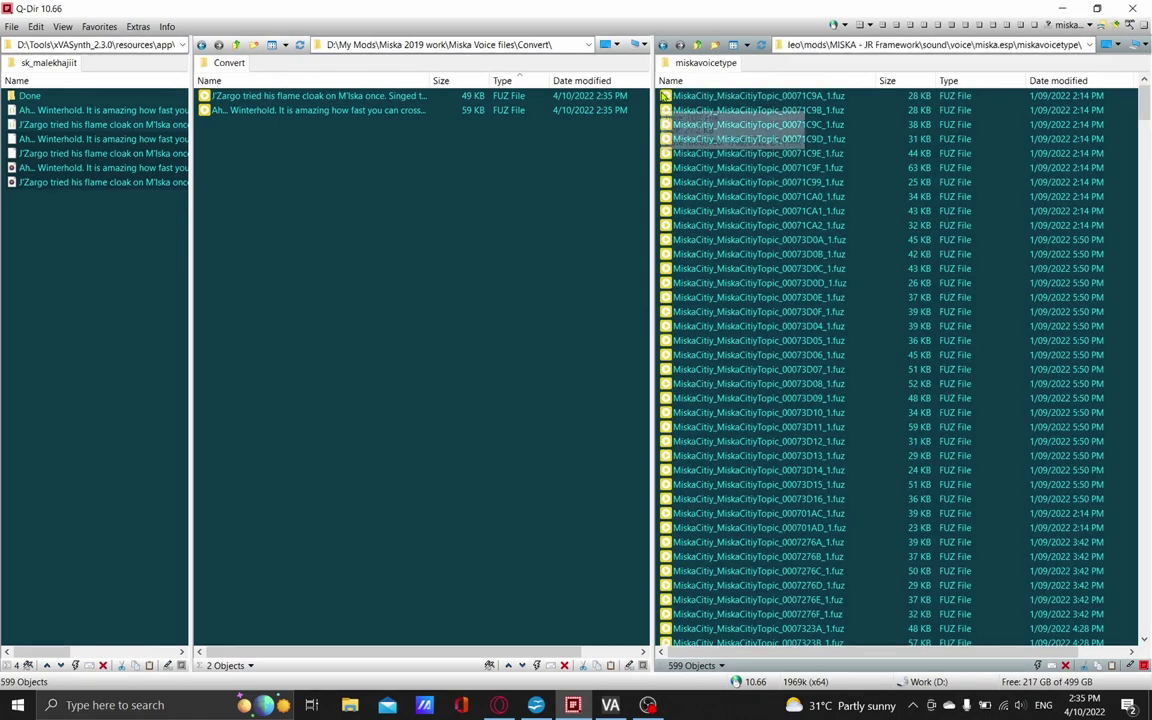
left_click(1063, 11)
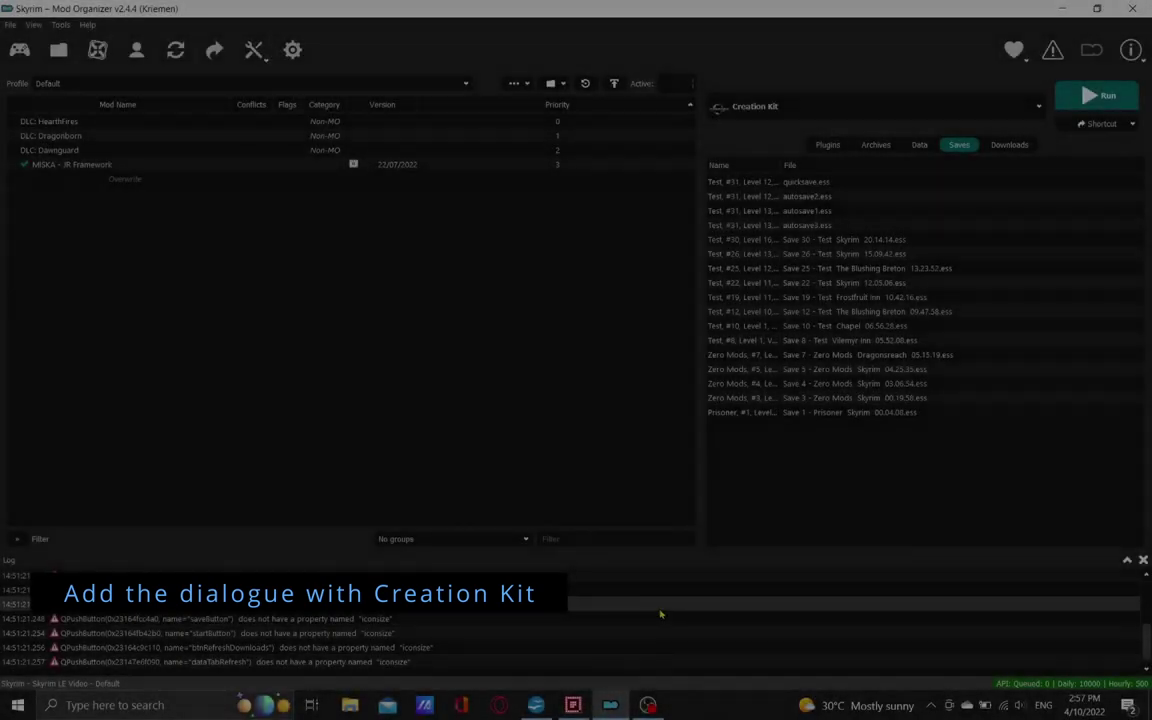
Launch Creation Kit from Mod Organizer and load Miska.esp as the active file, accepting all load warnings.
left_click(1090, 95)
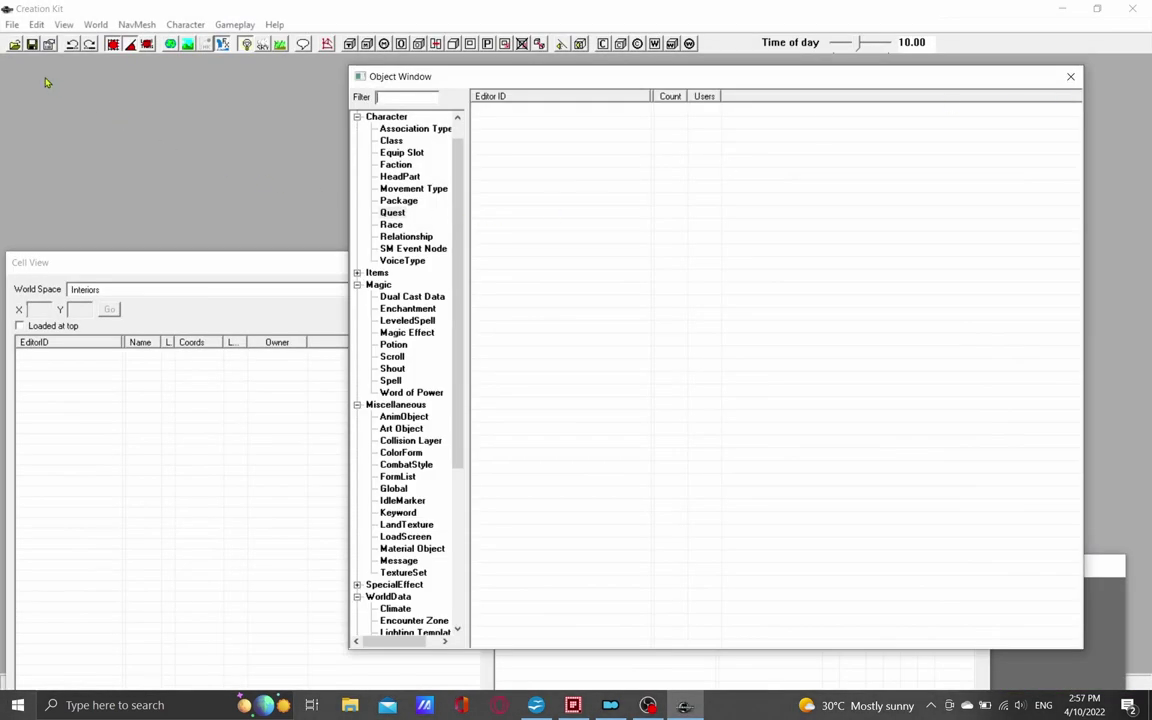
left_click(14, 46)
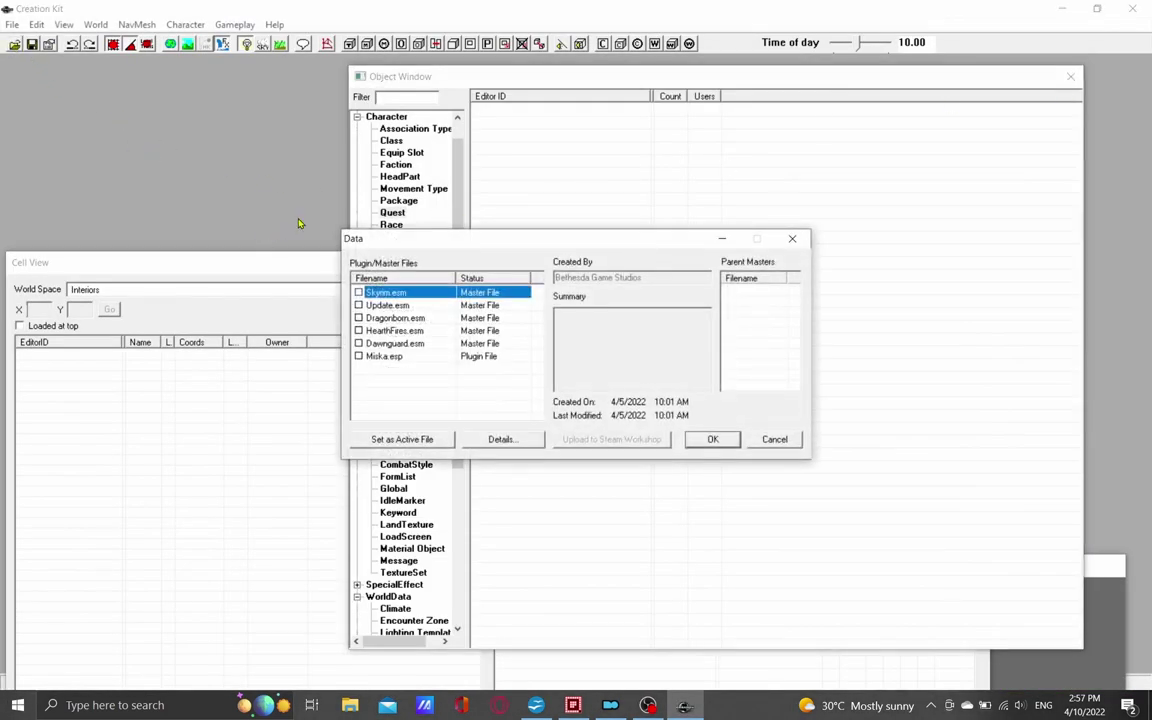
double_click(358, 357)
left_click(401, 440)
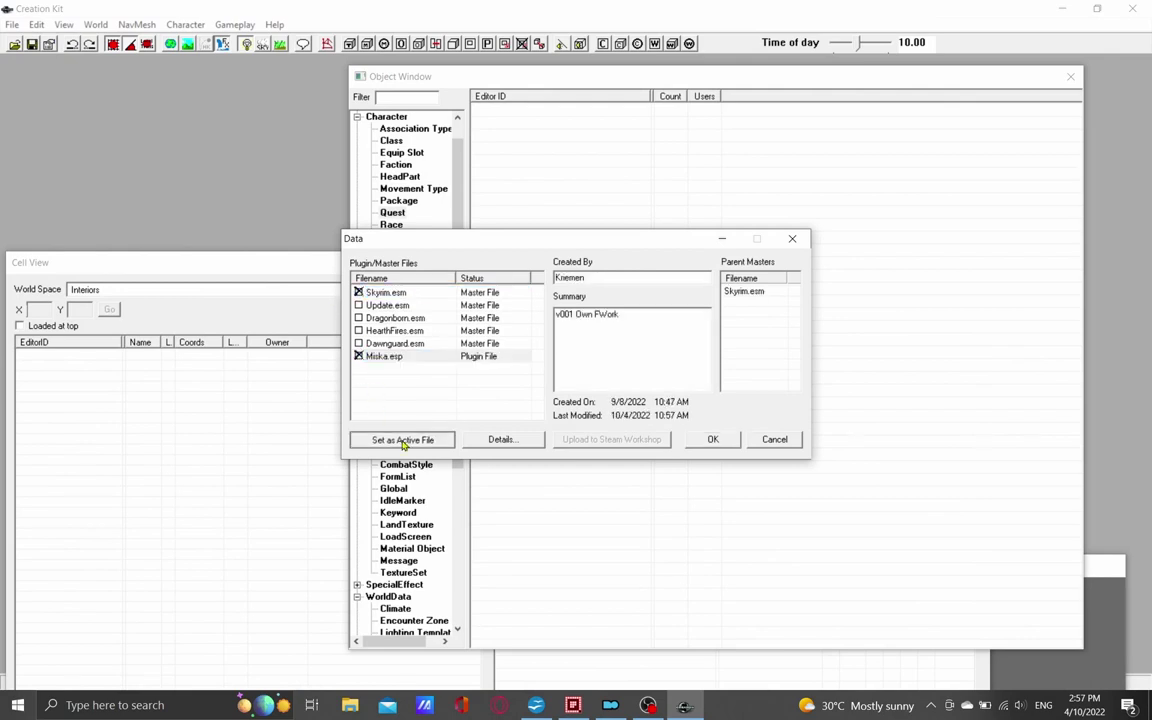
left_click(714, 440)
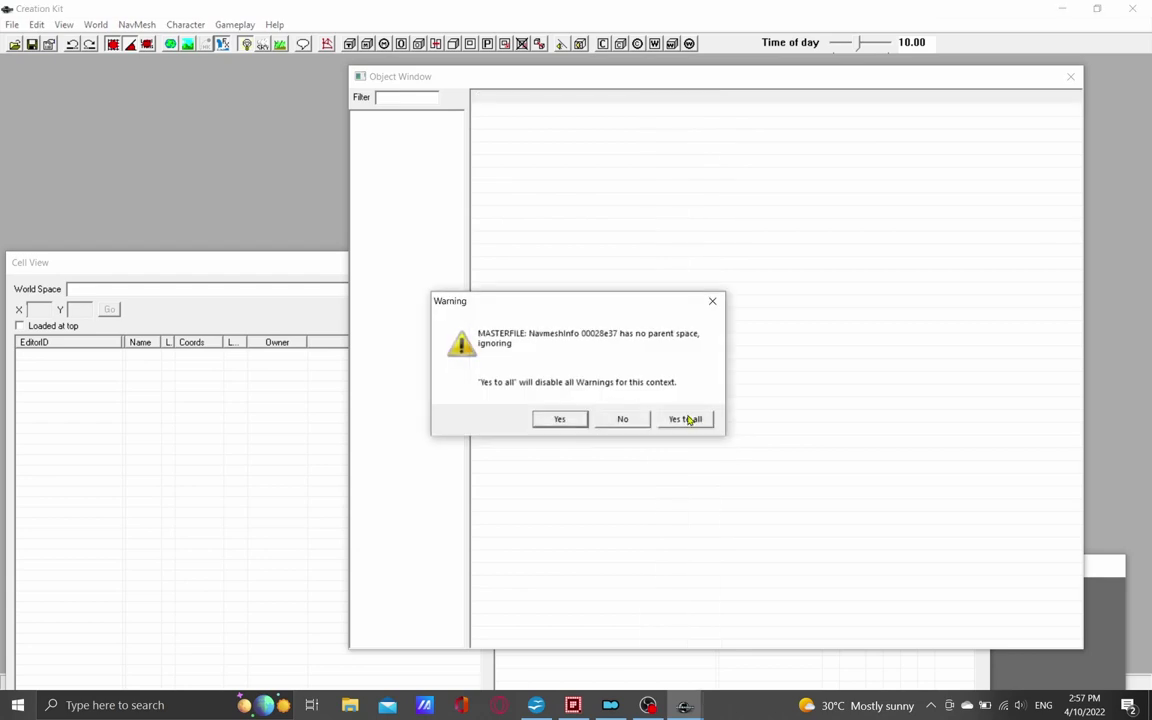
left_click(686, 419)
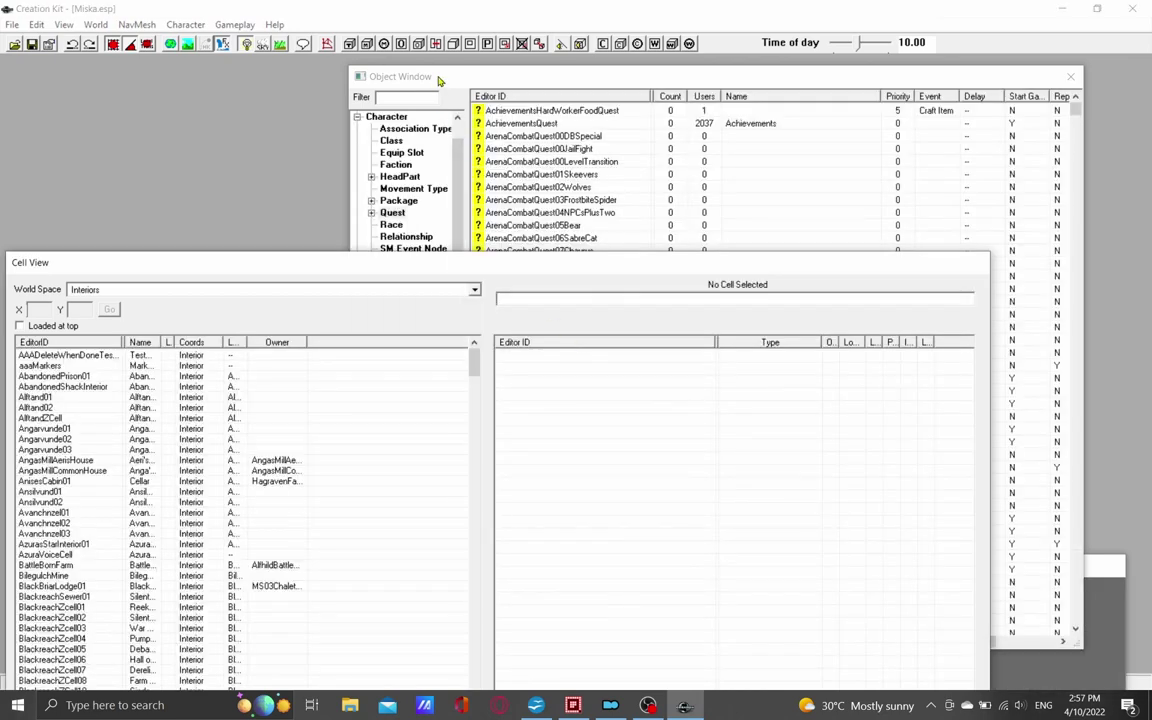
Filter the objects by "miska", open the MiskaWRun quest, and copy all conditions from its shared "This does not seem to be a real friendly place" info.
left_click(400, 97)
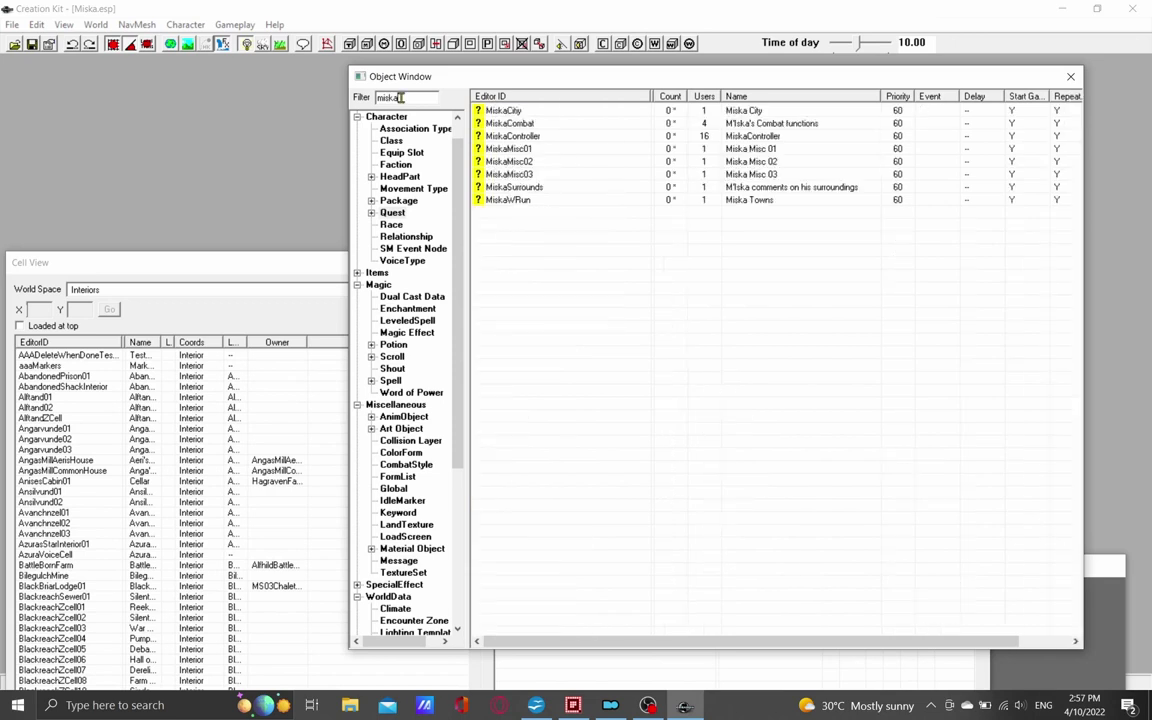
double_click(479, 202)
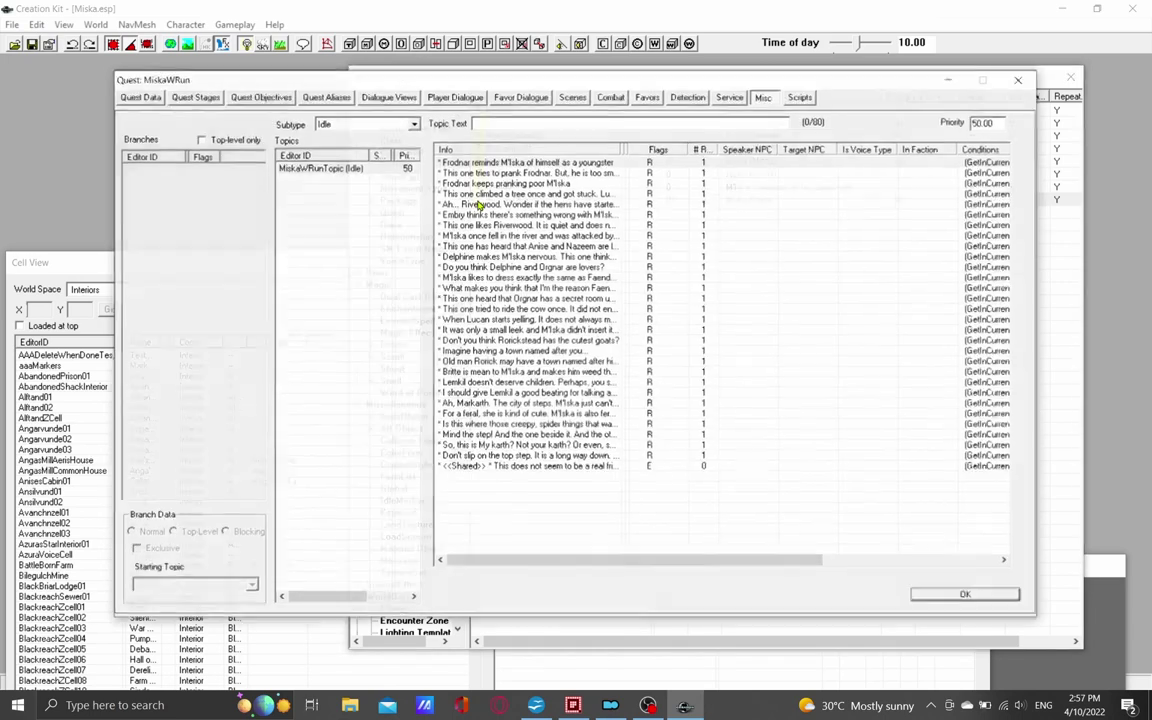
double_click(548, 467)
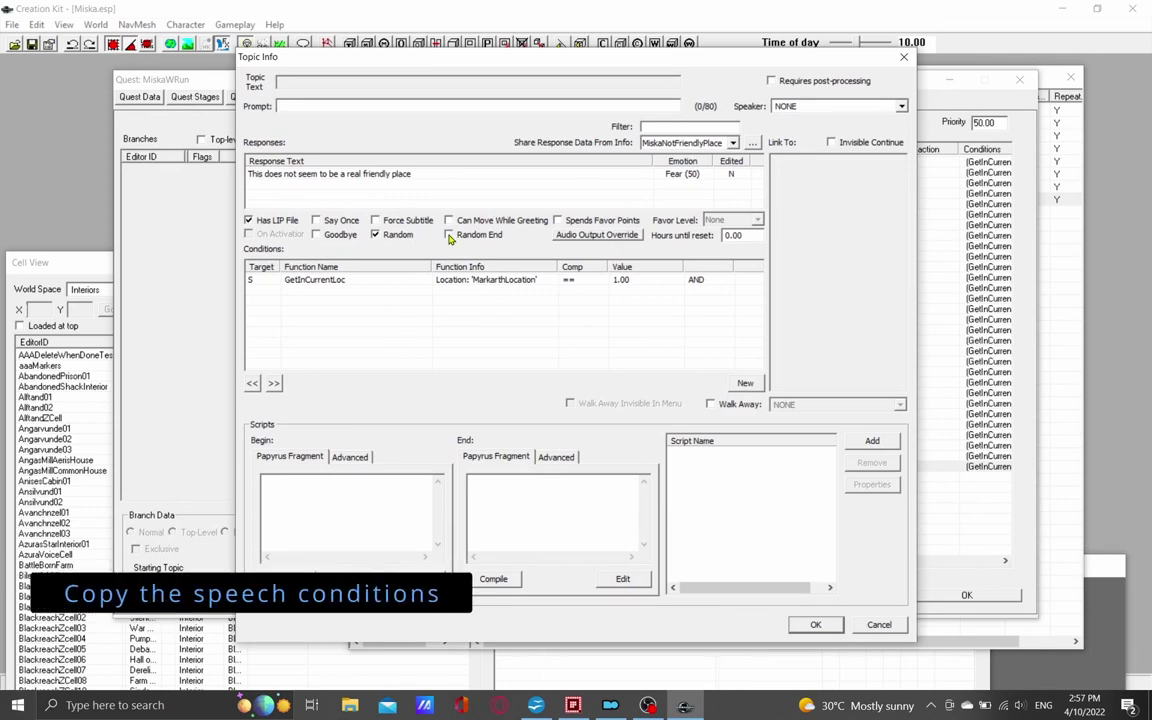
right_click(476, 310)
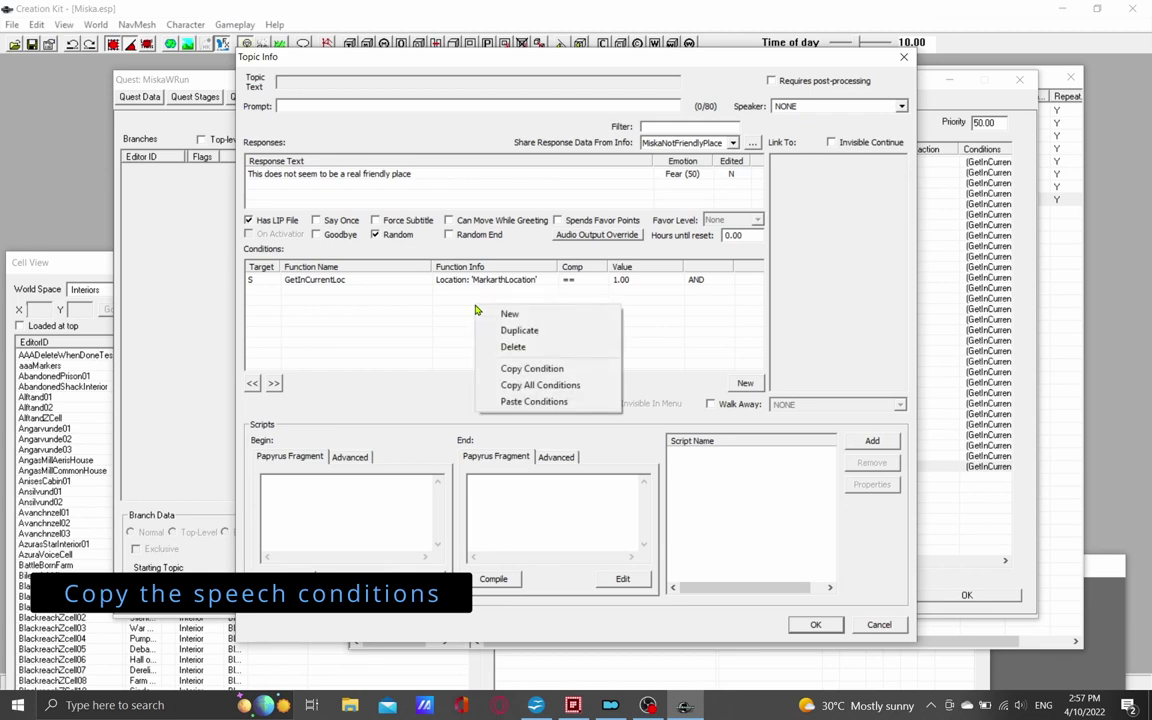
left_click(529, 386)
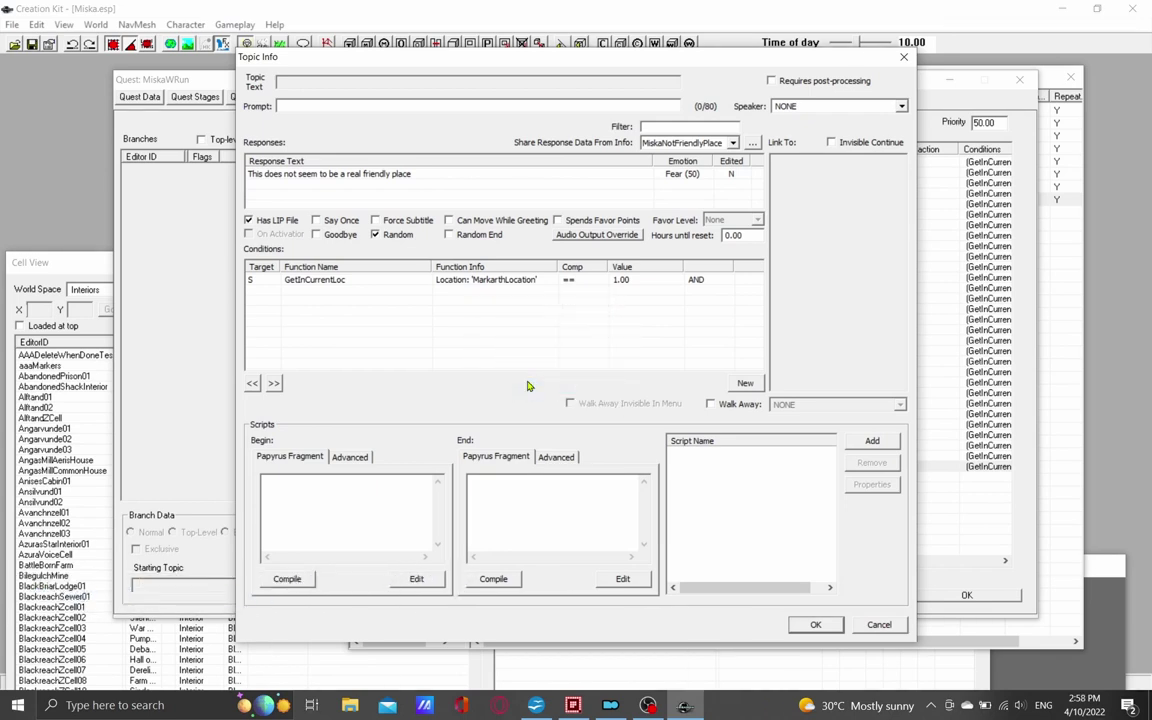
left_click(812, 625)
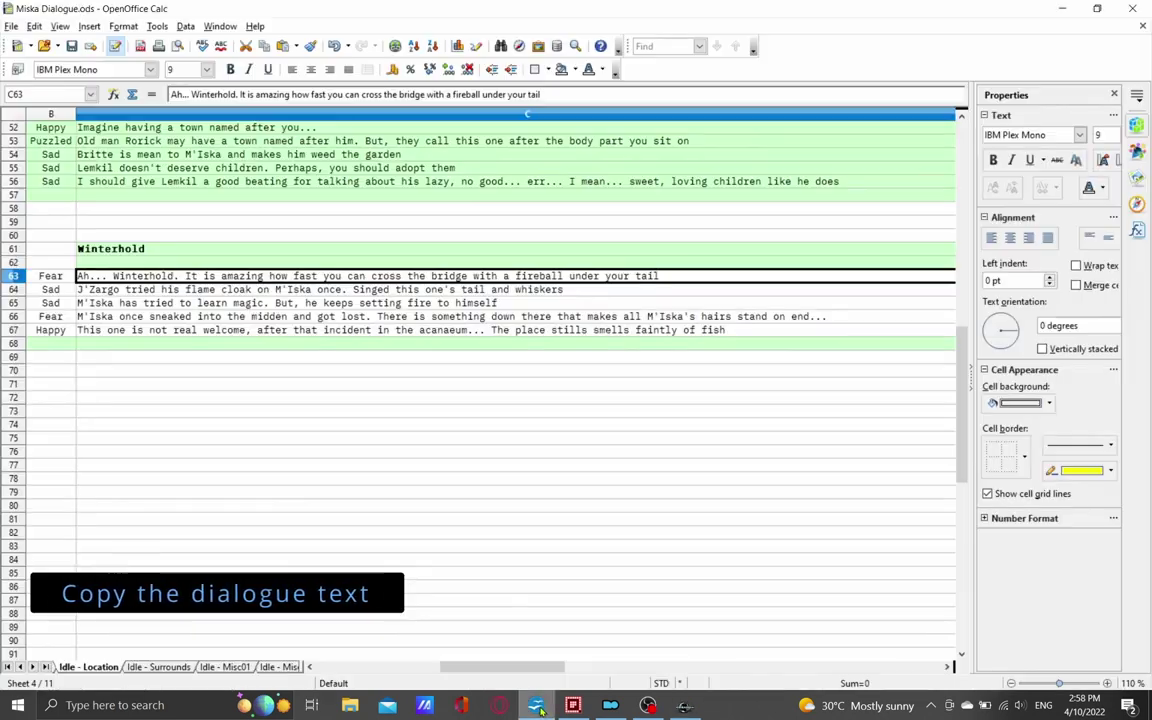
Copy the first Winterhold dialogue line from cell C63 of Miska Dialogue.ods and switch back to Creation Kit.
right_click(120, 280)
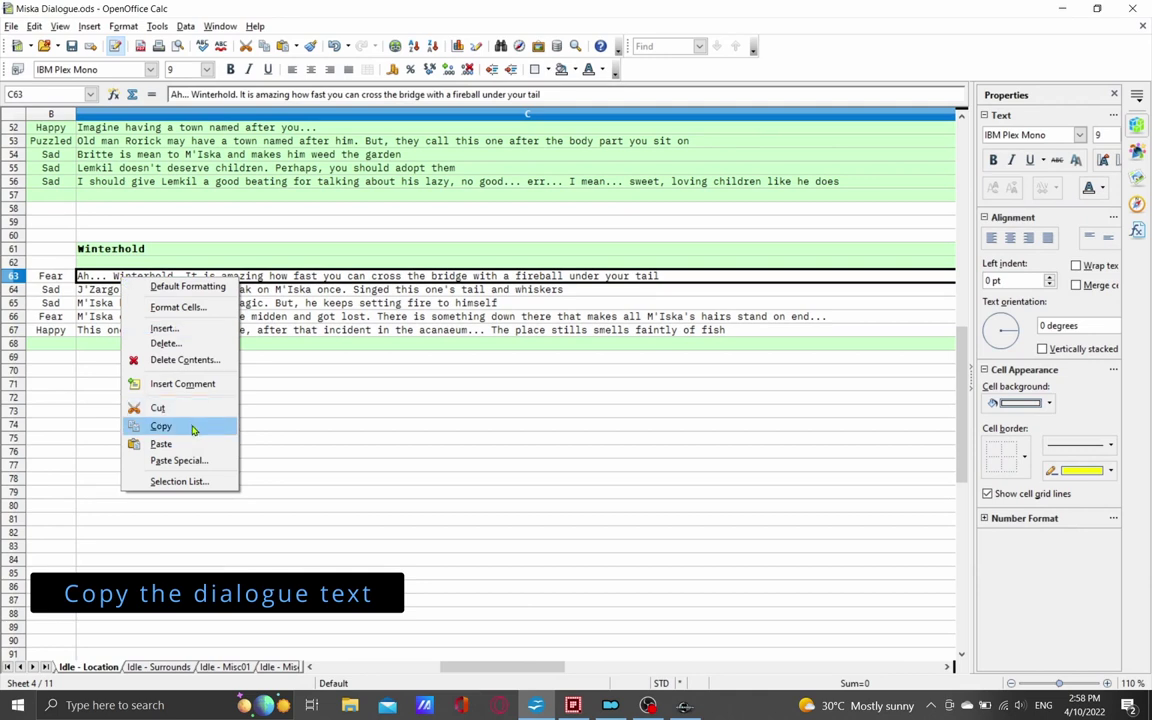
left_click(162, 426)
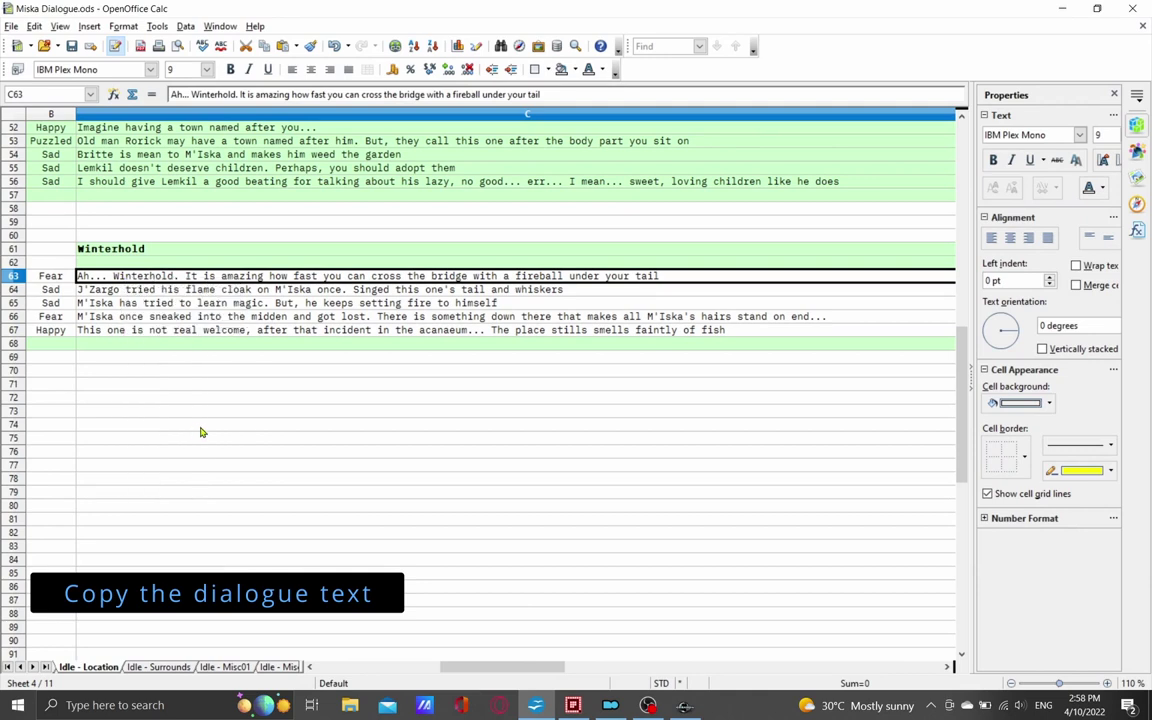
left_click(685, 706)
Add a new MiskaWRun topic response with the copied Winterhold line, remove the trailing character, and set its emotion type to Fear.
double_click(549, 509)
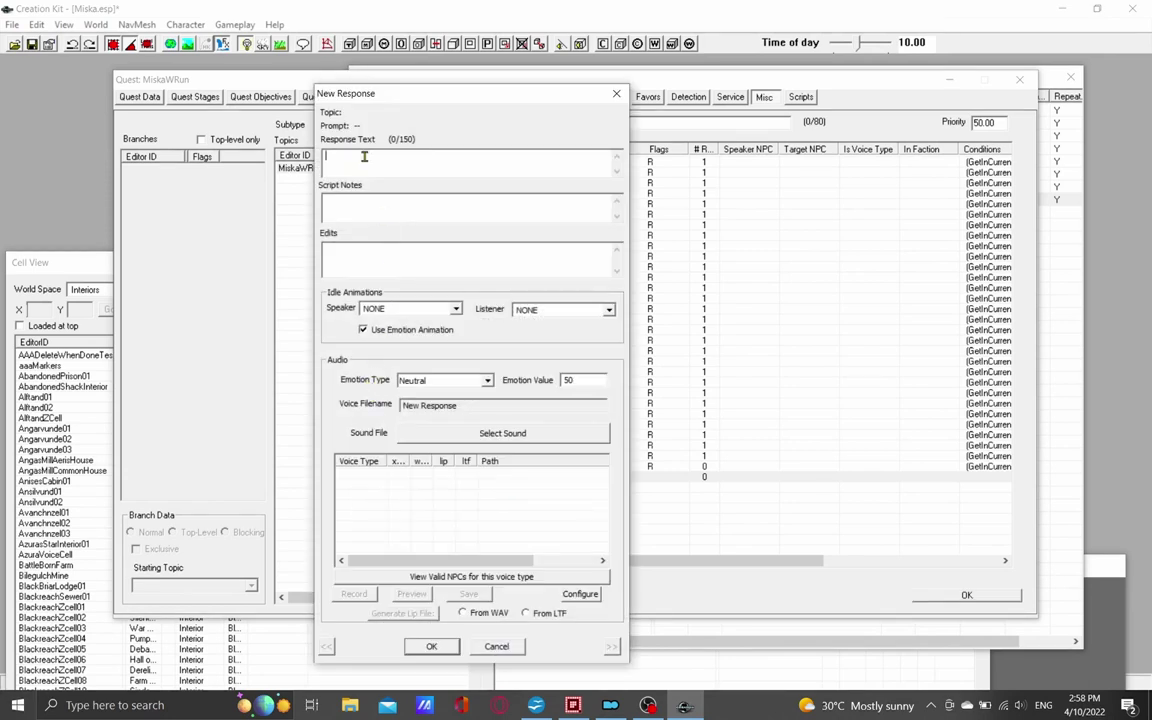
right_click(365, 158)
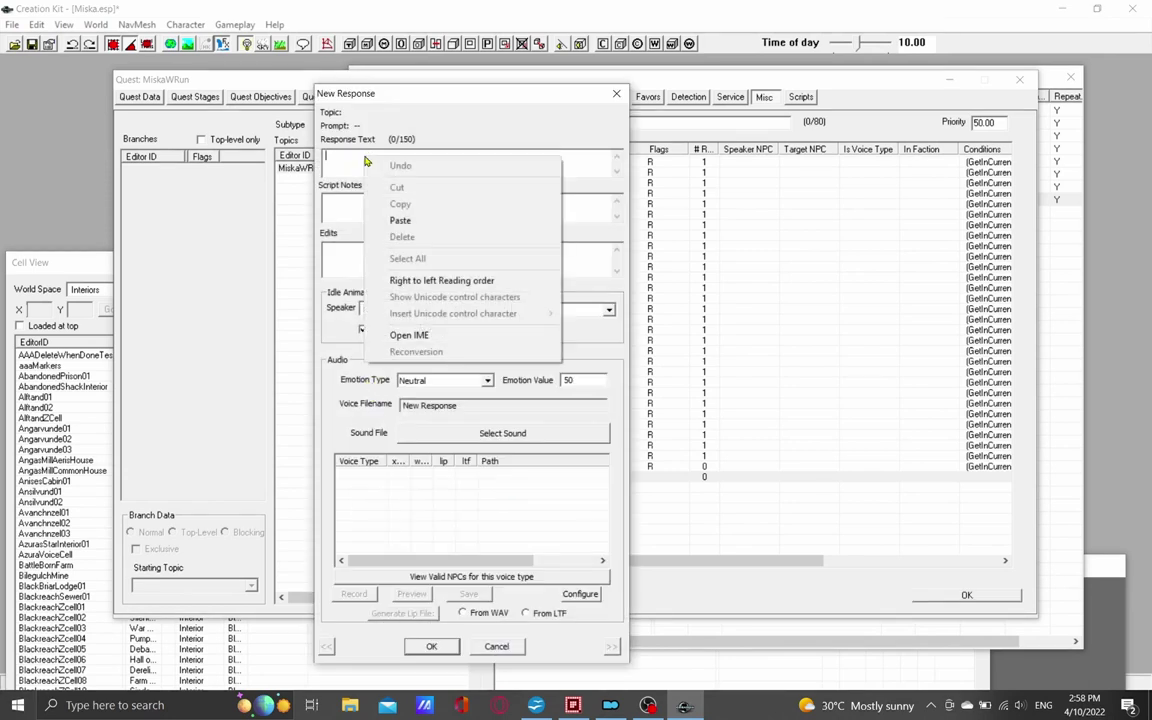
left_click(399, 219)
key("BackSpace")
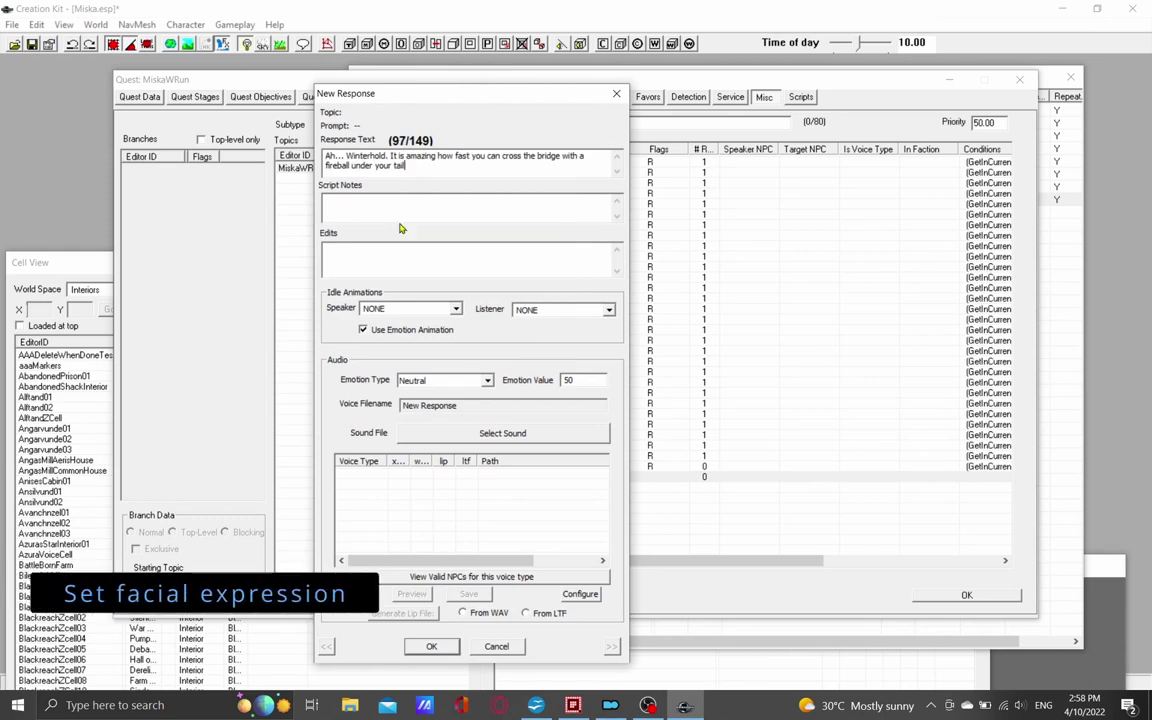
left_click(488, 384)
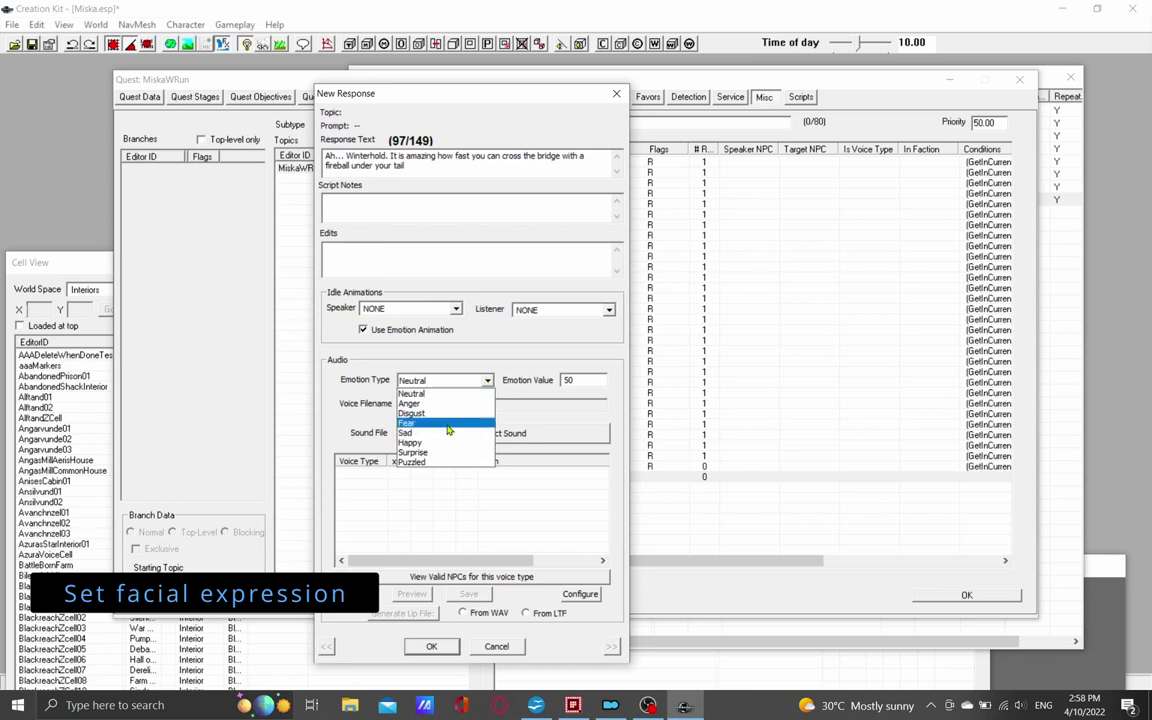
left_click(449, 424)
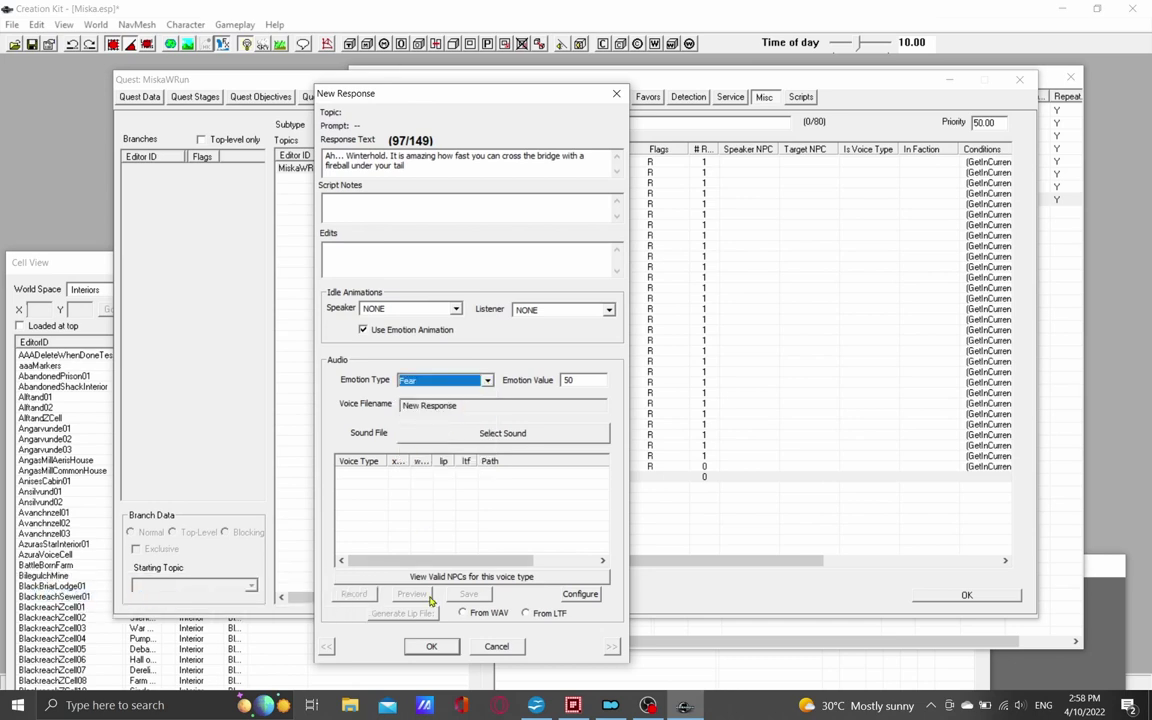
left_click(431, 647)
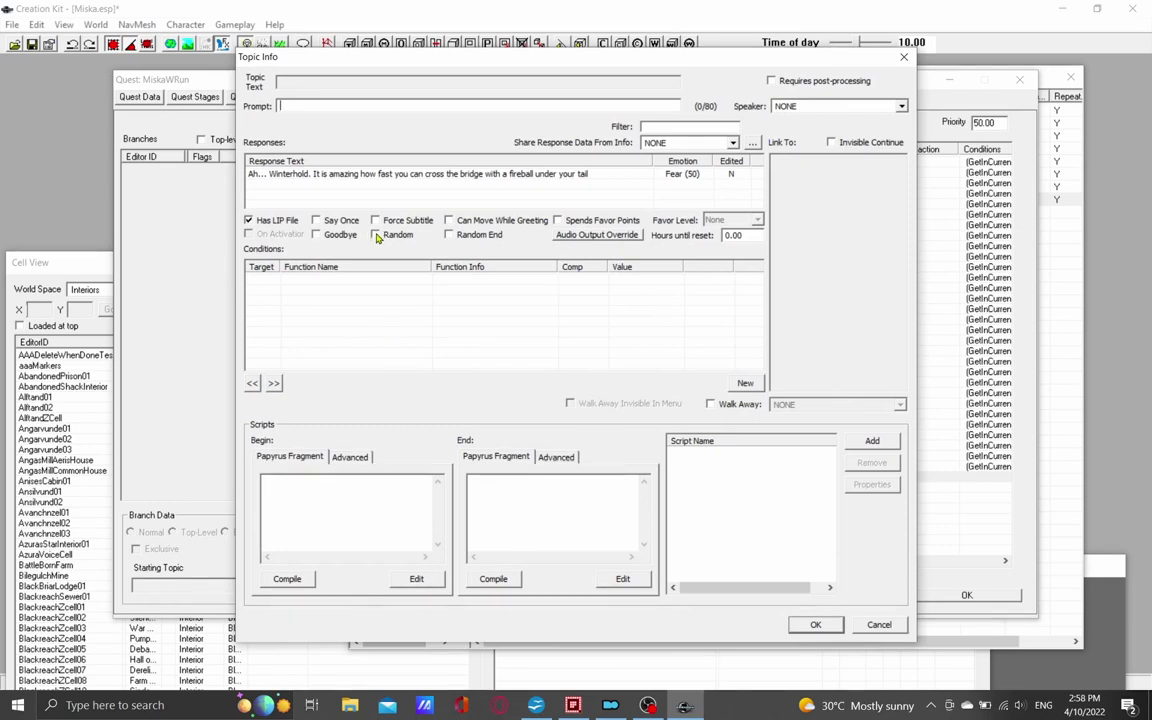
Flag the new topic info as Random and paste the copied speech conditions into it.
right_click(404, 317)
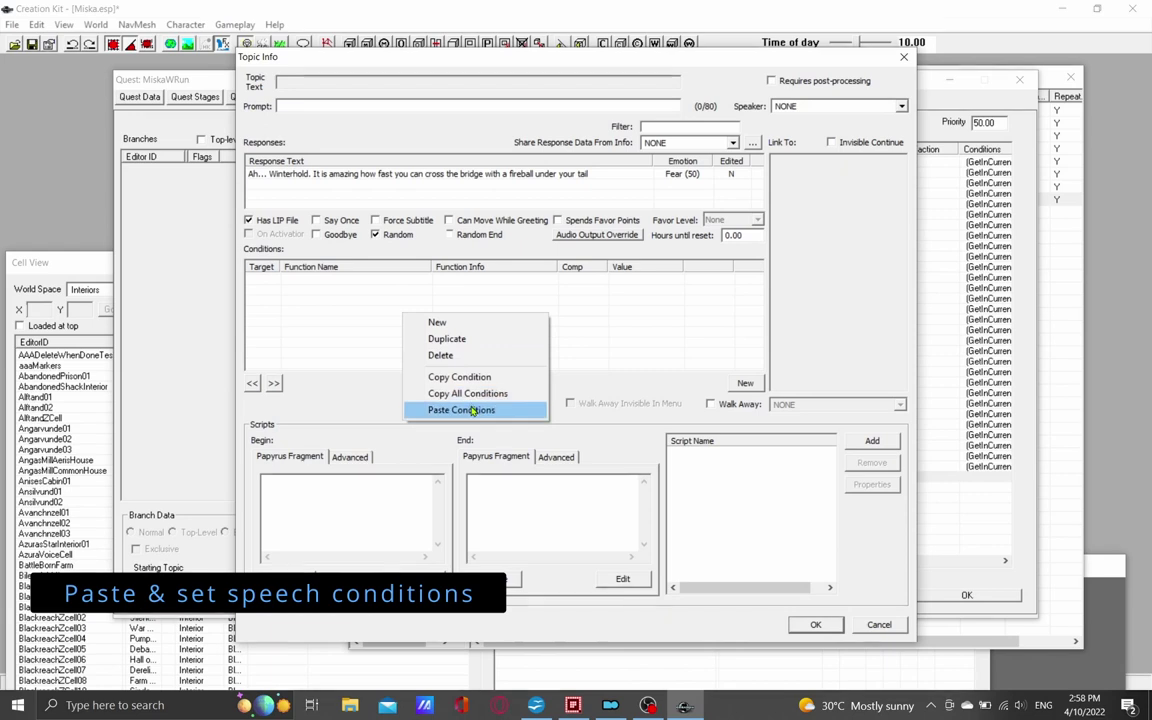
left_click(470, 408)
left_click(488, 302)
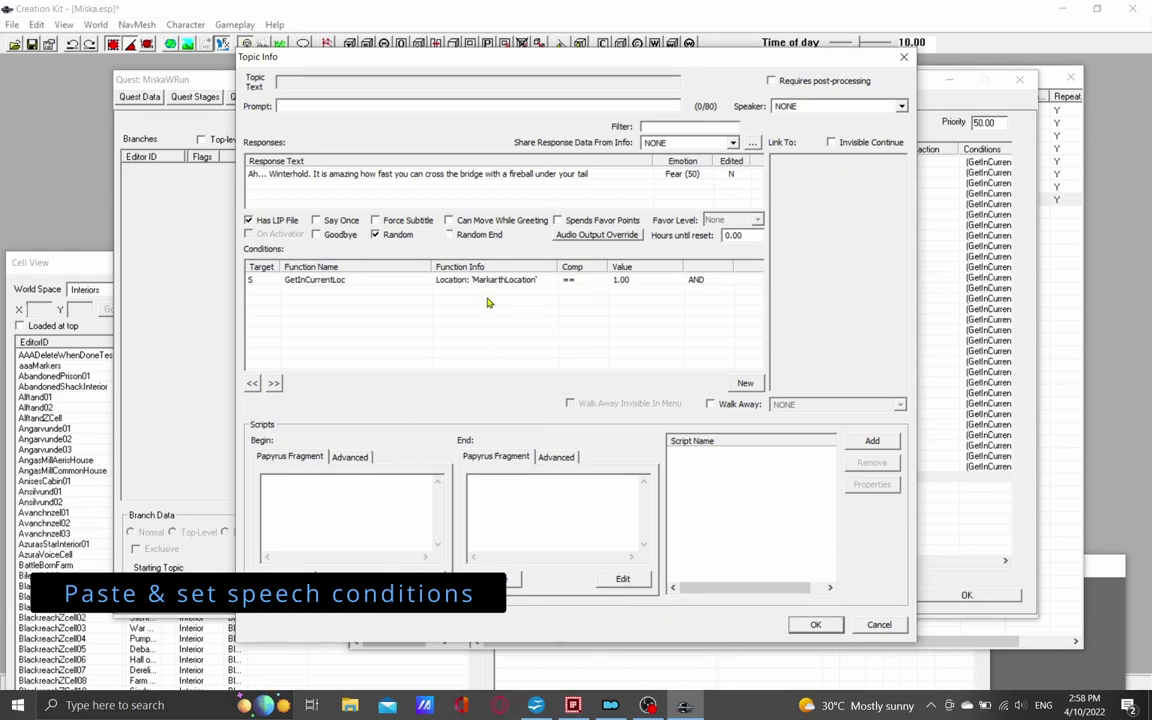
Set the GetInCurrentLoc condition's location to WinterholdHoldLocation and copy the edited condition.
double_click(481, 281)
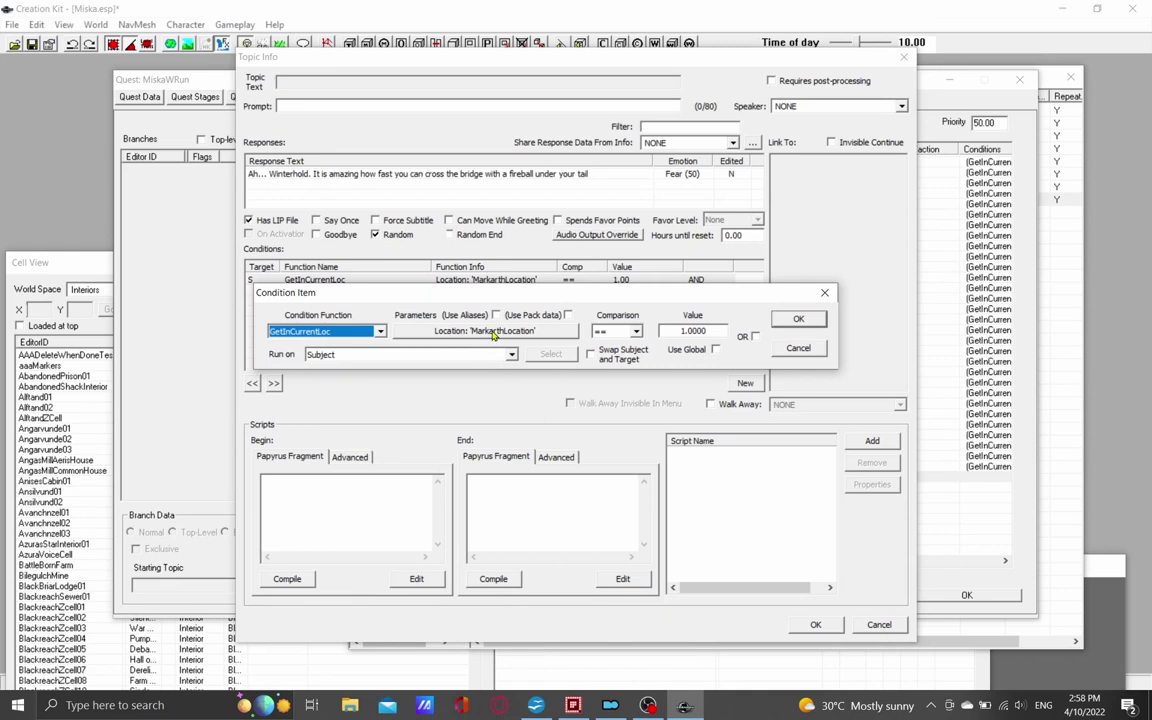
left_click(490, 331)
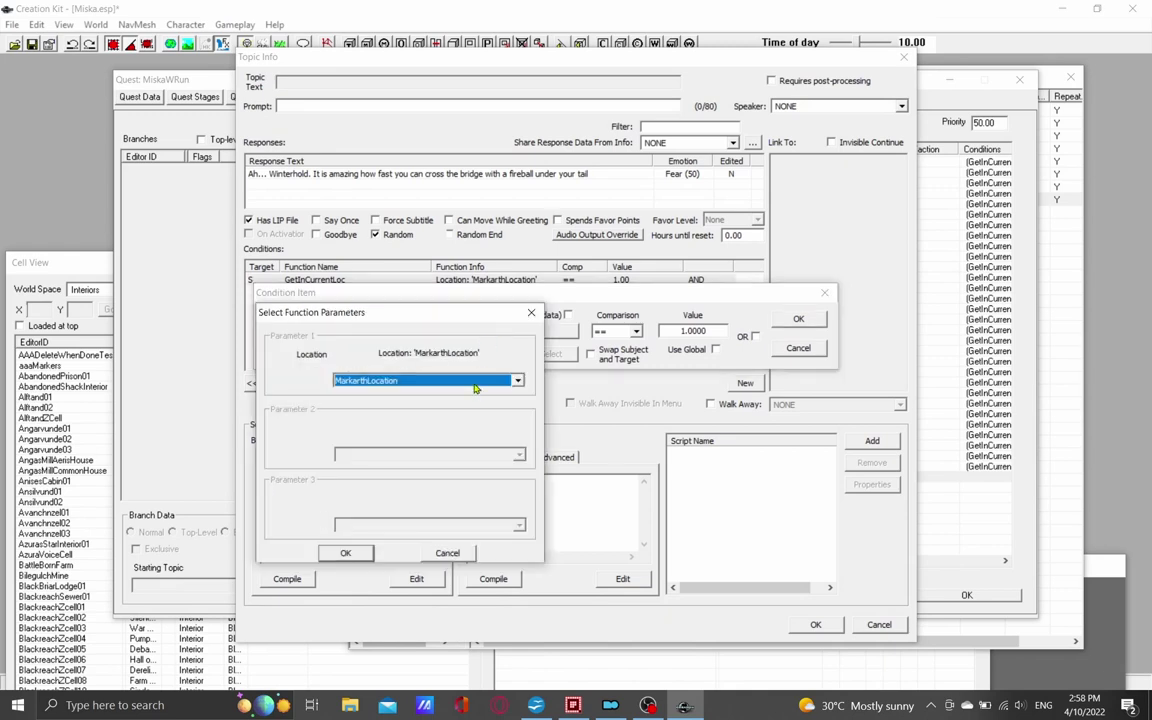
type("winterhold")
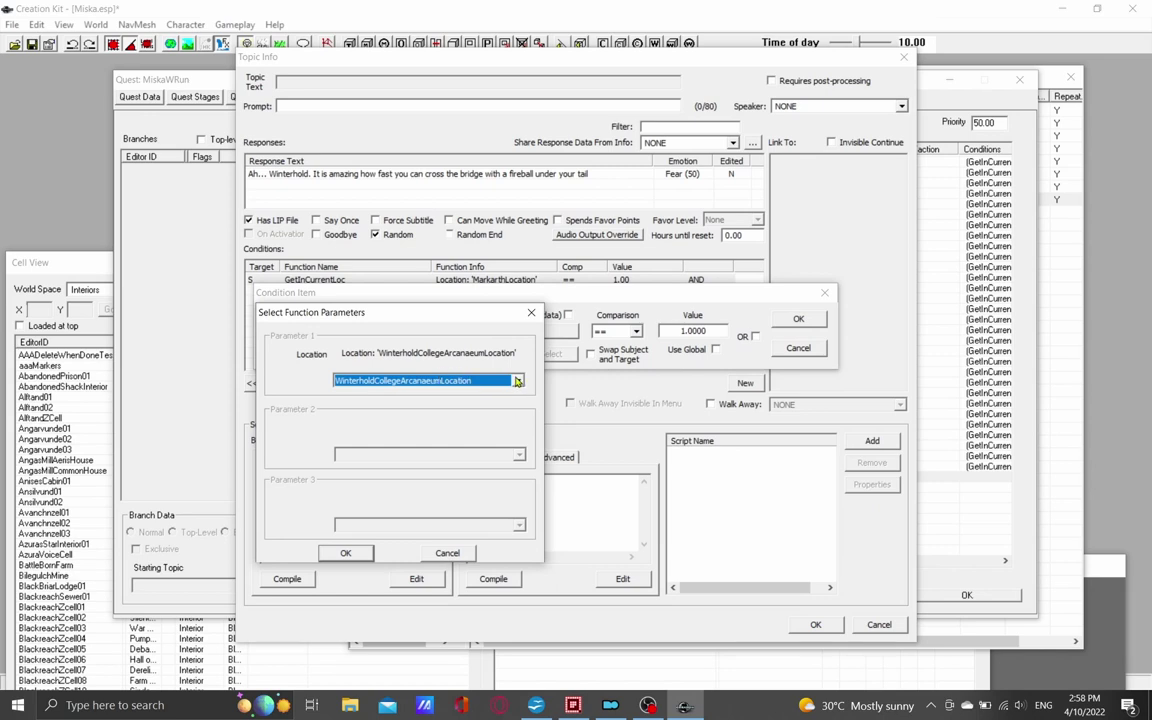
left_click(517, 381)
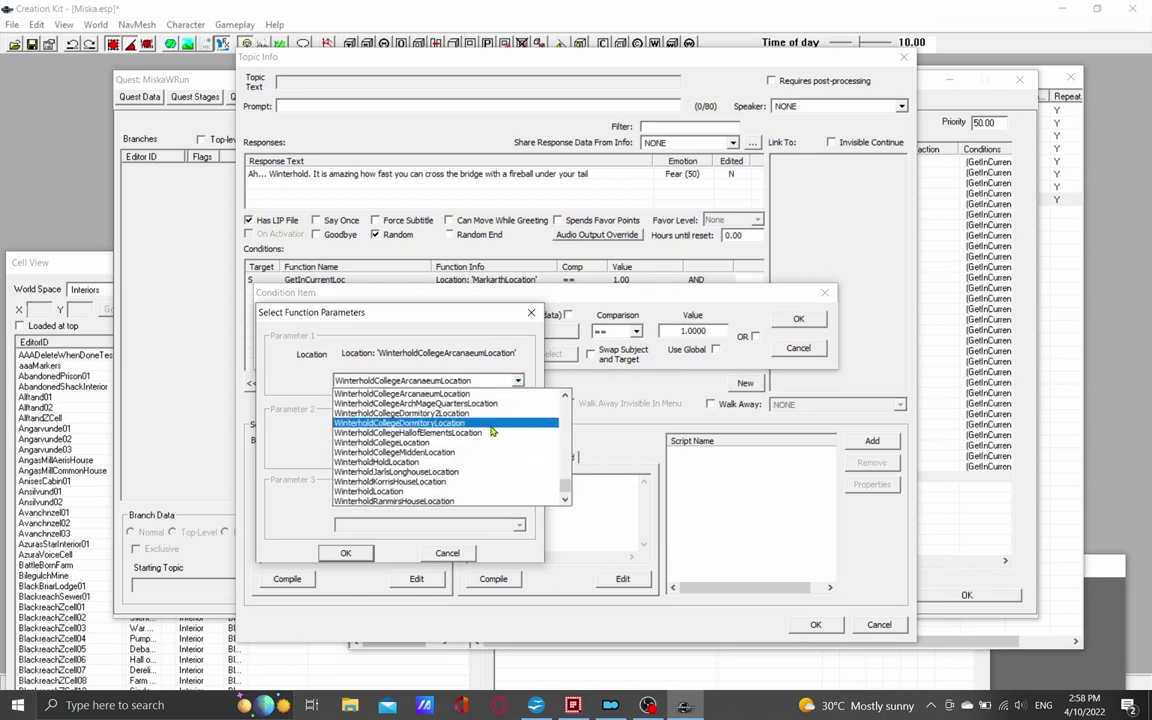
left_click(423, 463)
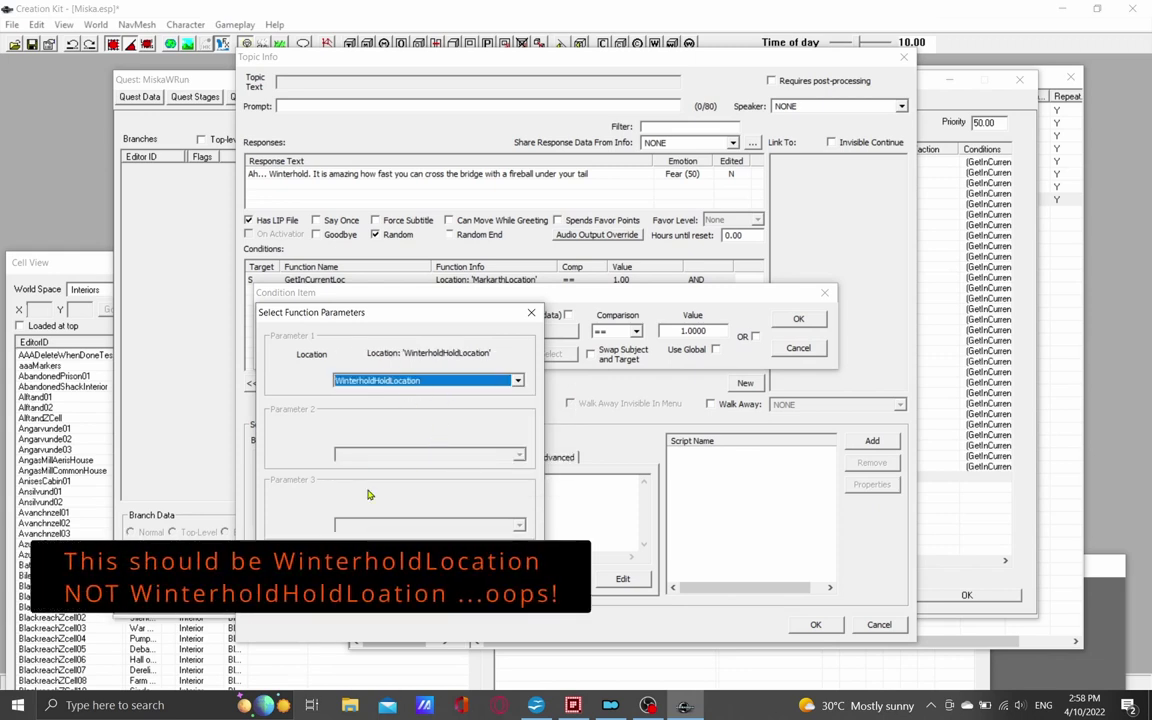
key("Return")
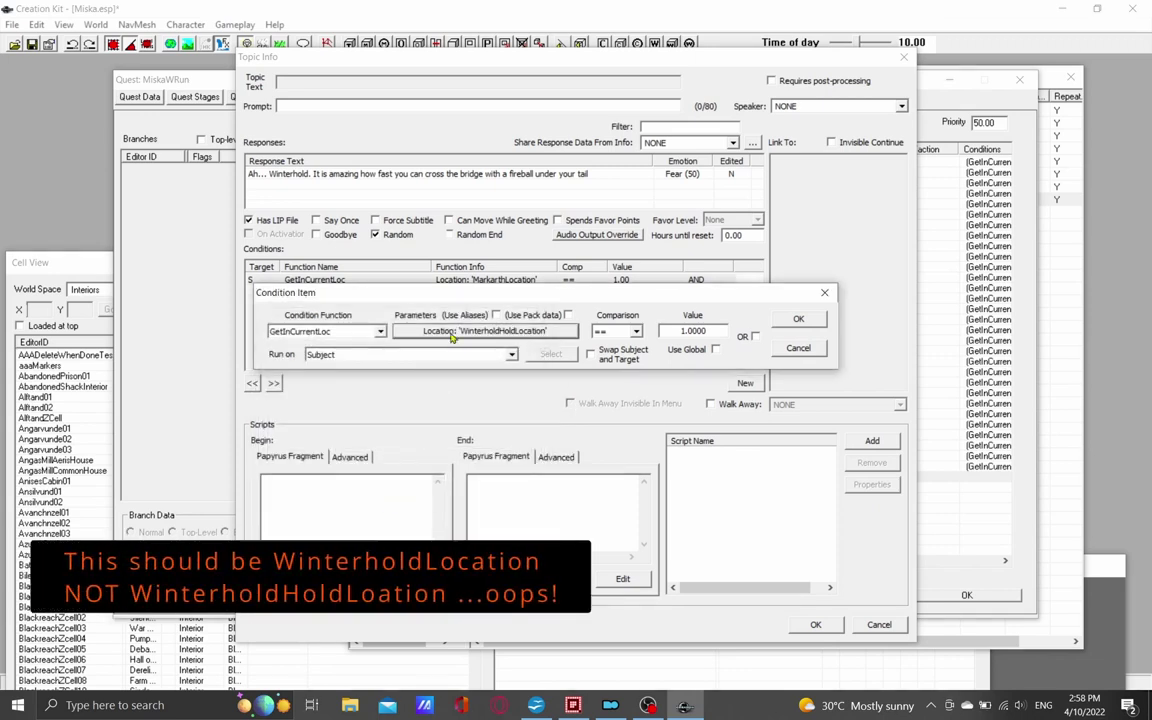
left_click(799, 321)
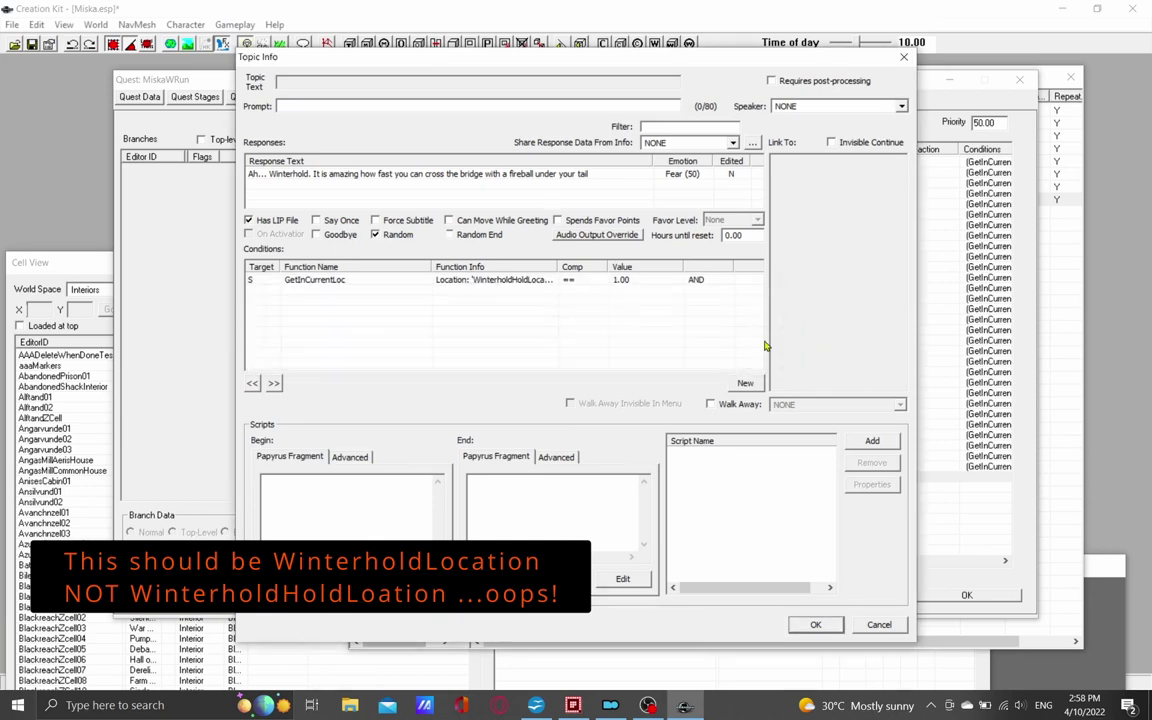
right_click(513, 283)
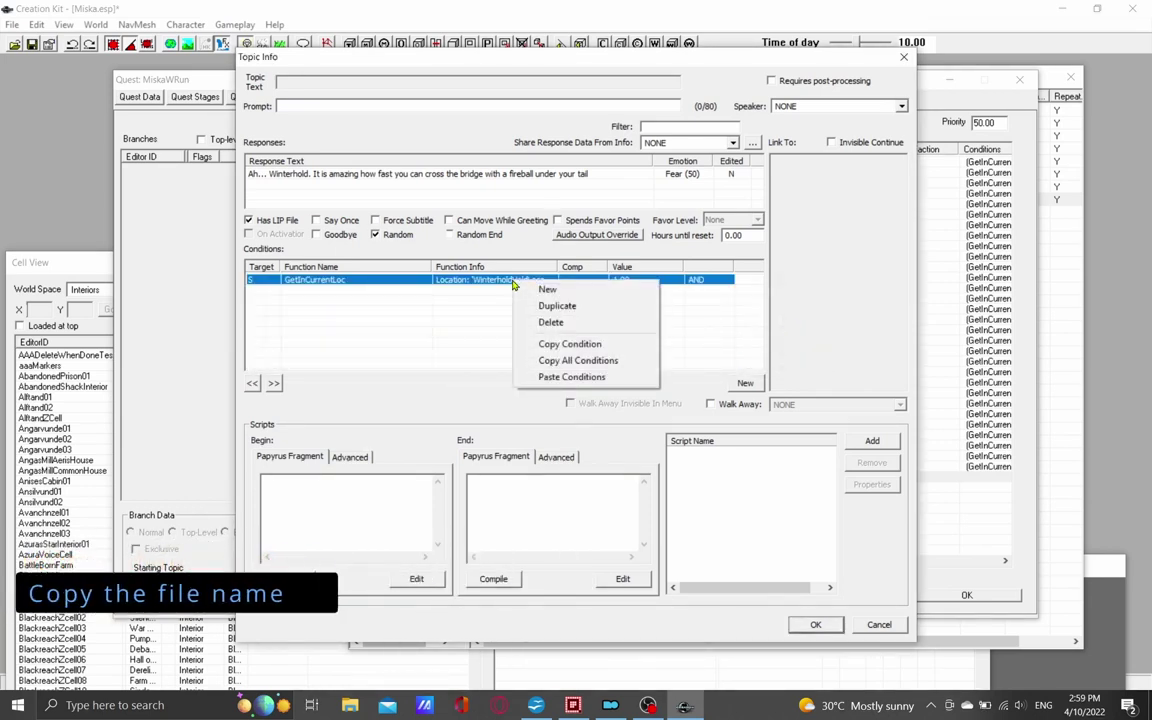
left_click(557, 345)
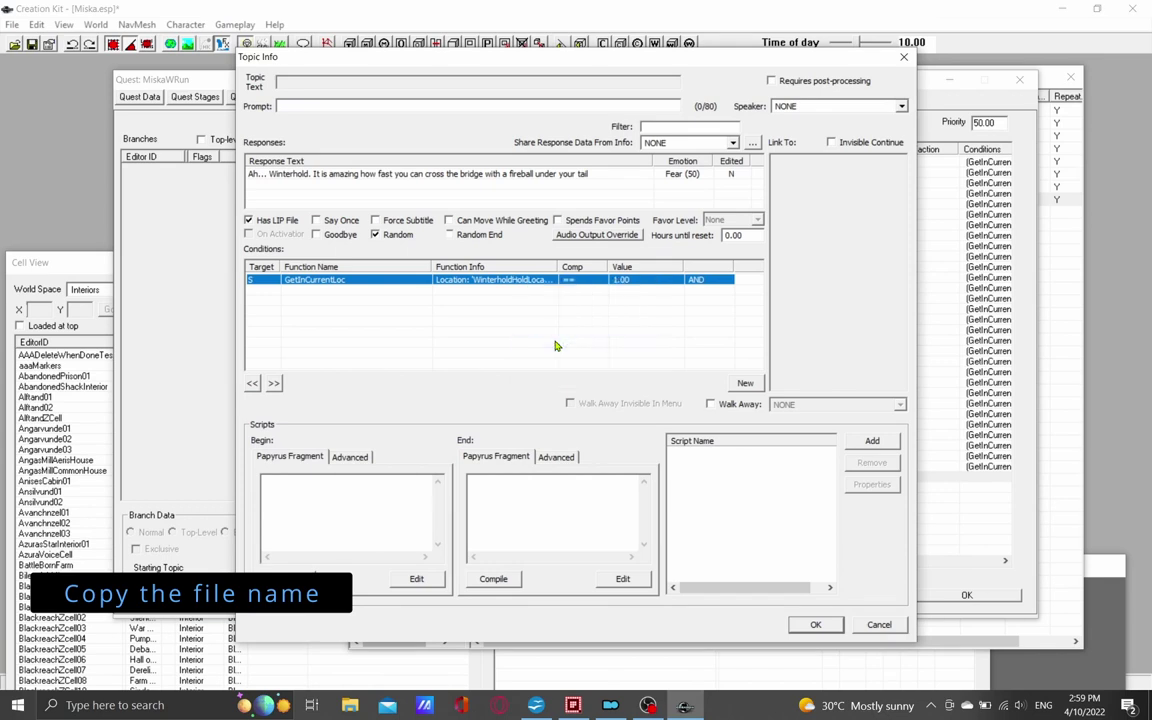
Copy the voice filename of the new Winterhold response and accept the response and topic info.
double_click(335, 174)
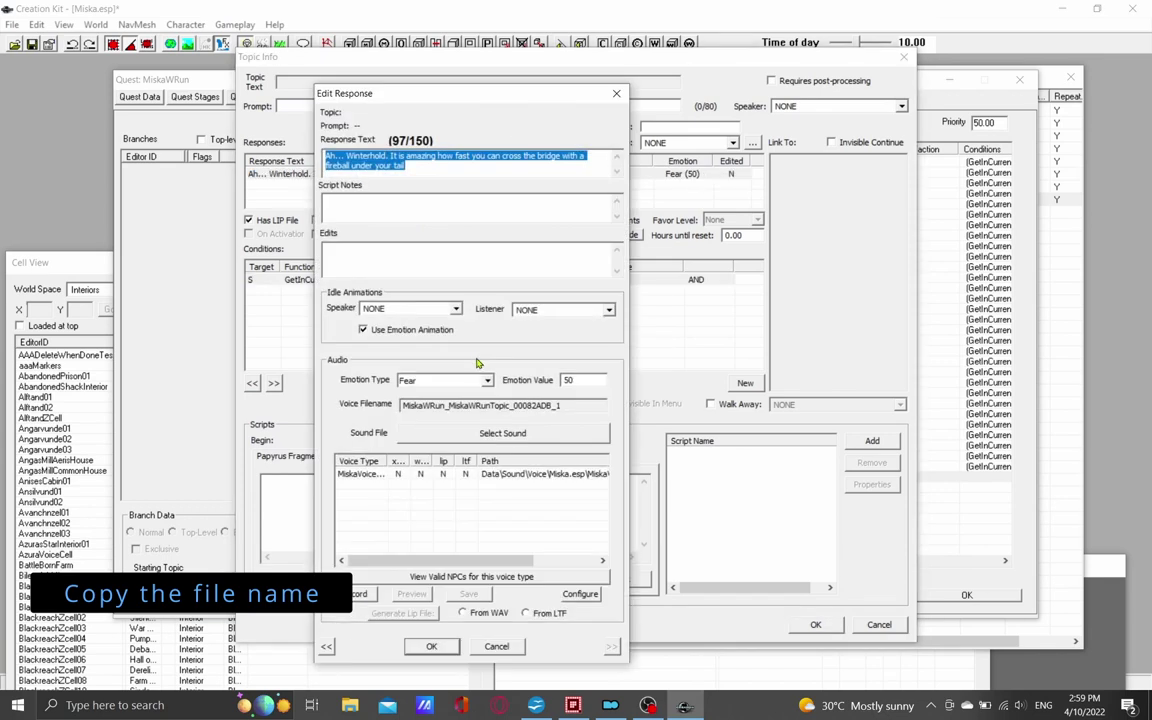
left_click_drag(562, 405, 397, 395)
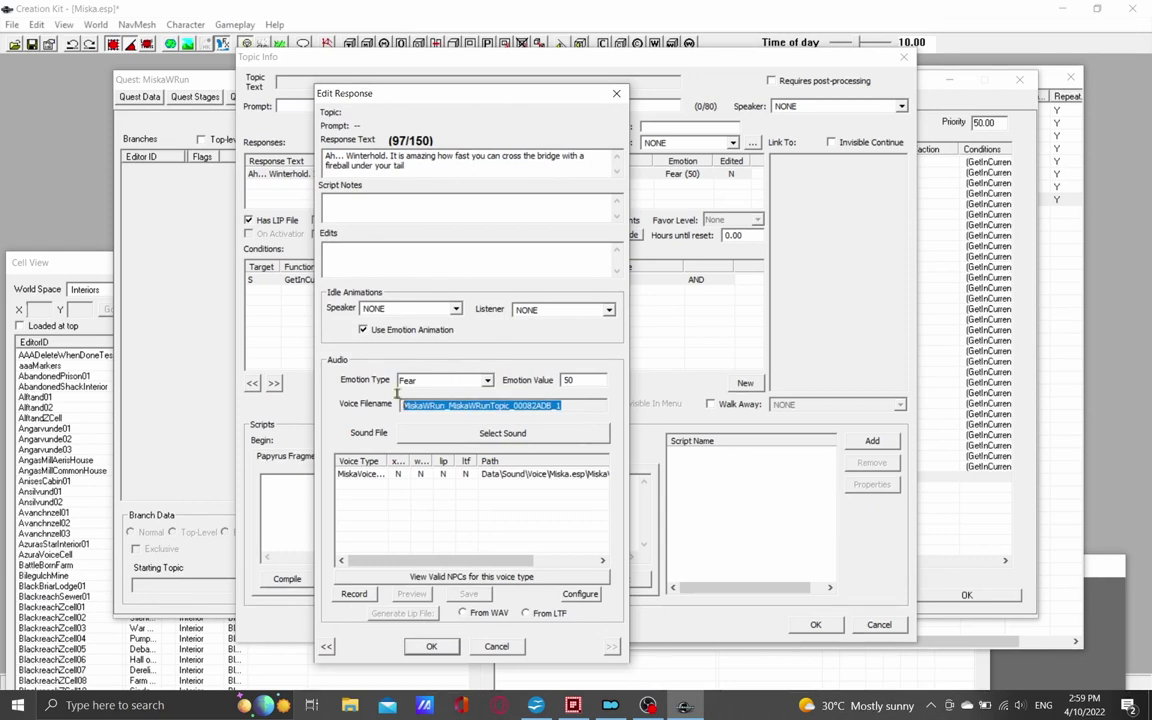
right_click(590, 406)
left_click(612, 453)
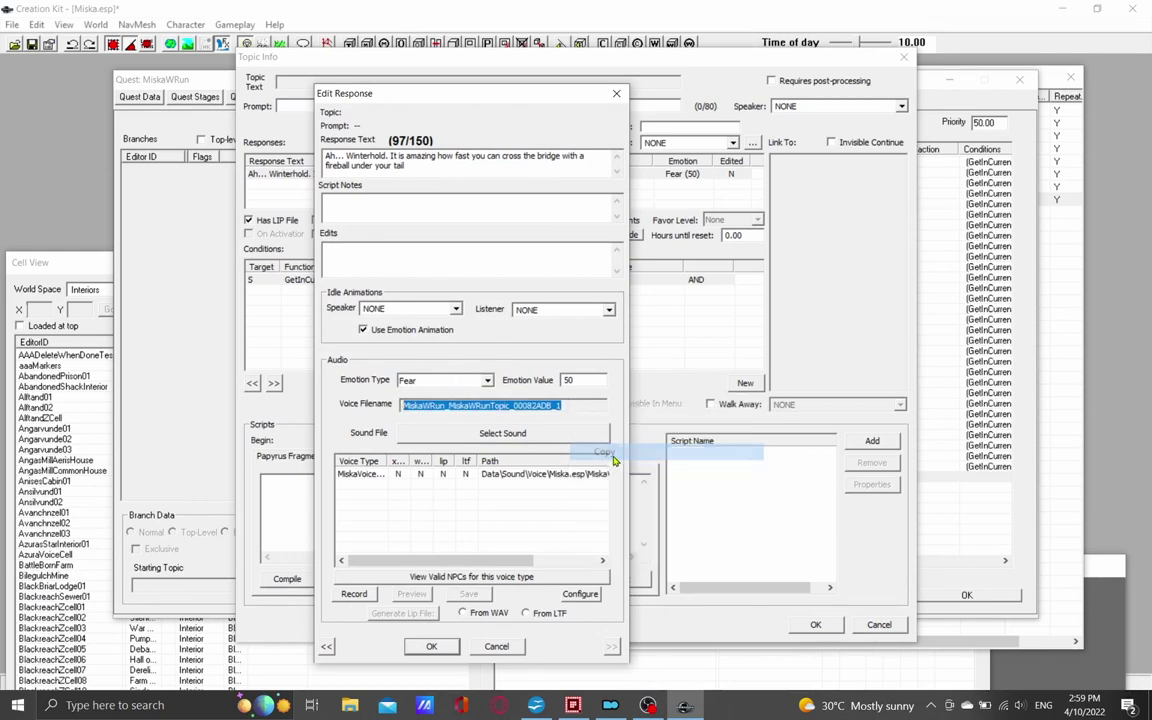
left_click(432, 647)
left_click(815, 625)
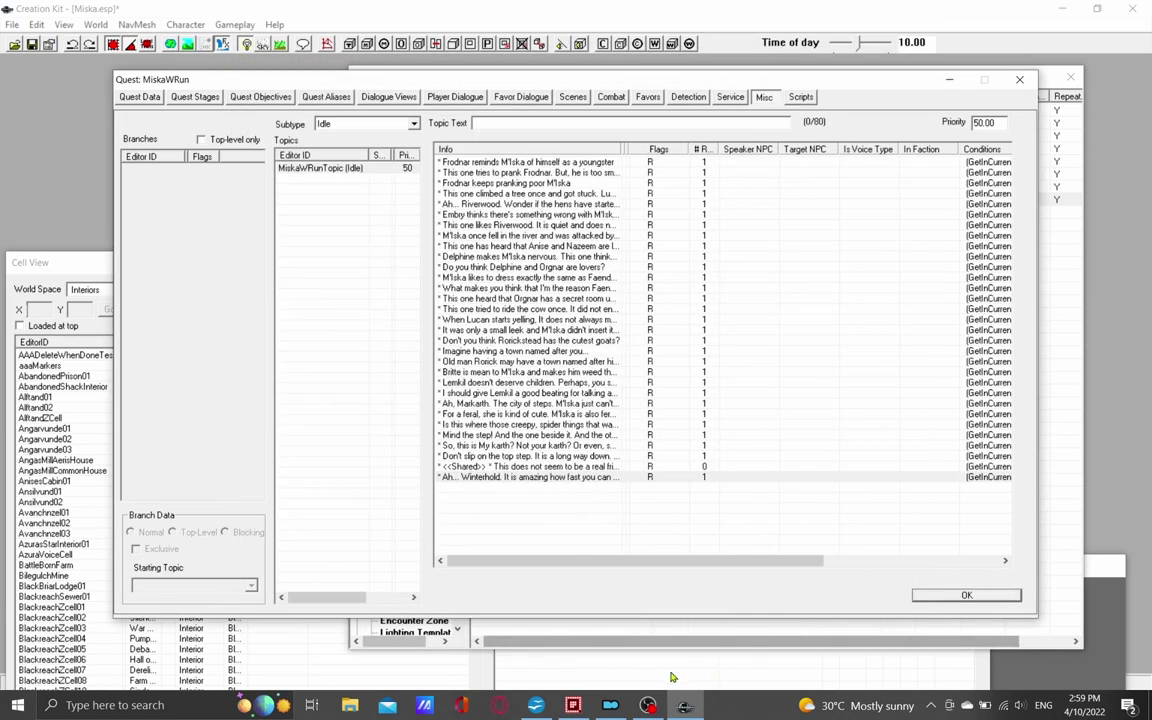
Switch to Miska Dialogue.ods and paste the copied voice filename into cell A63, beside the first Winterhold line.
left_click(536, 705)
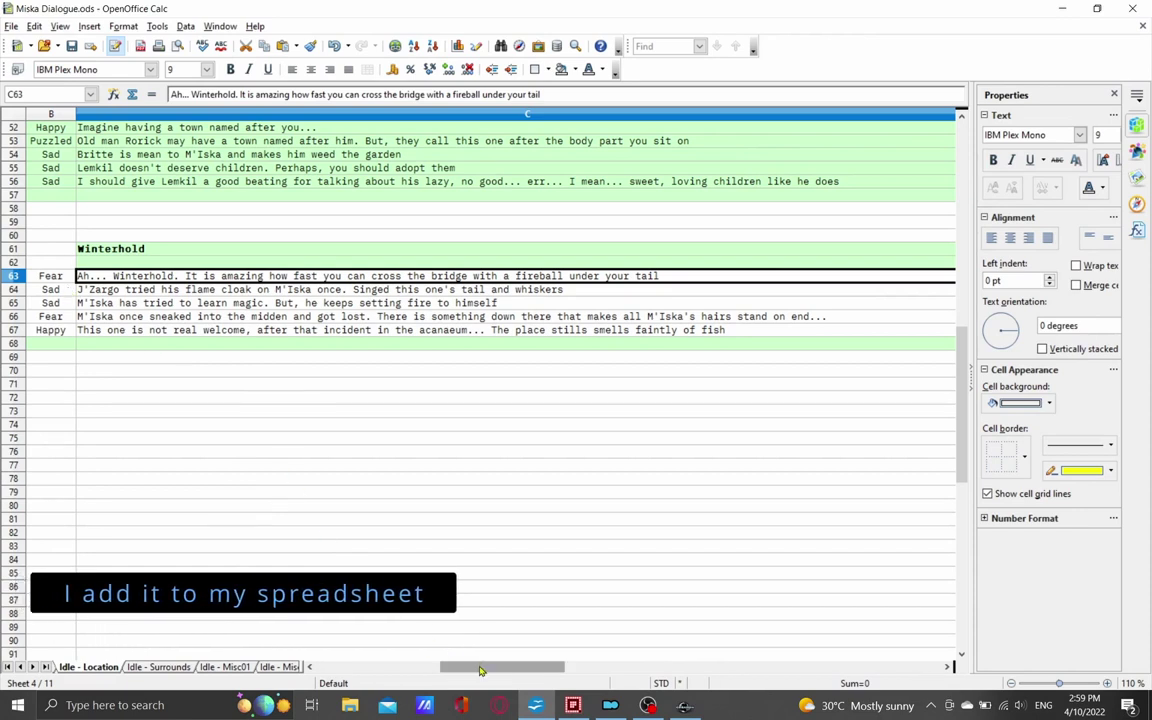
left_click_drag(480, 670, 470, 668)
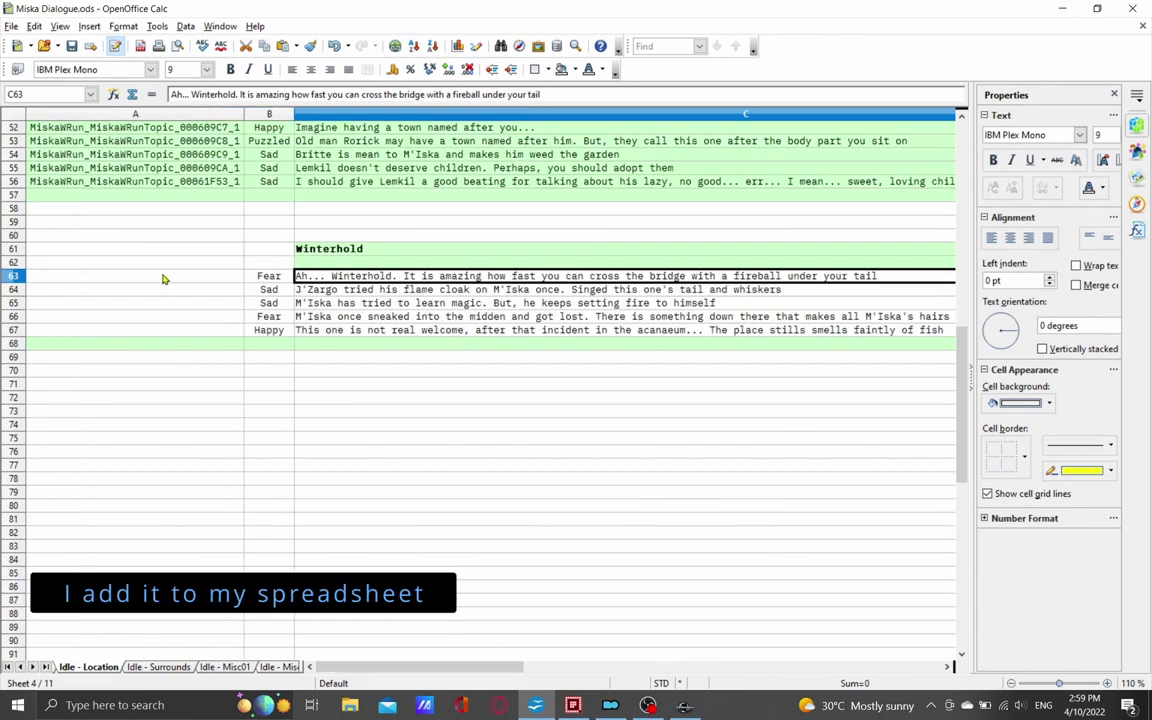
left_click(164, 277)
right_click(164, 277)
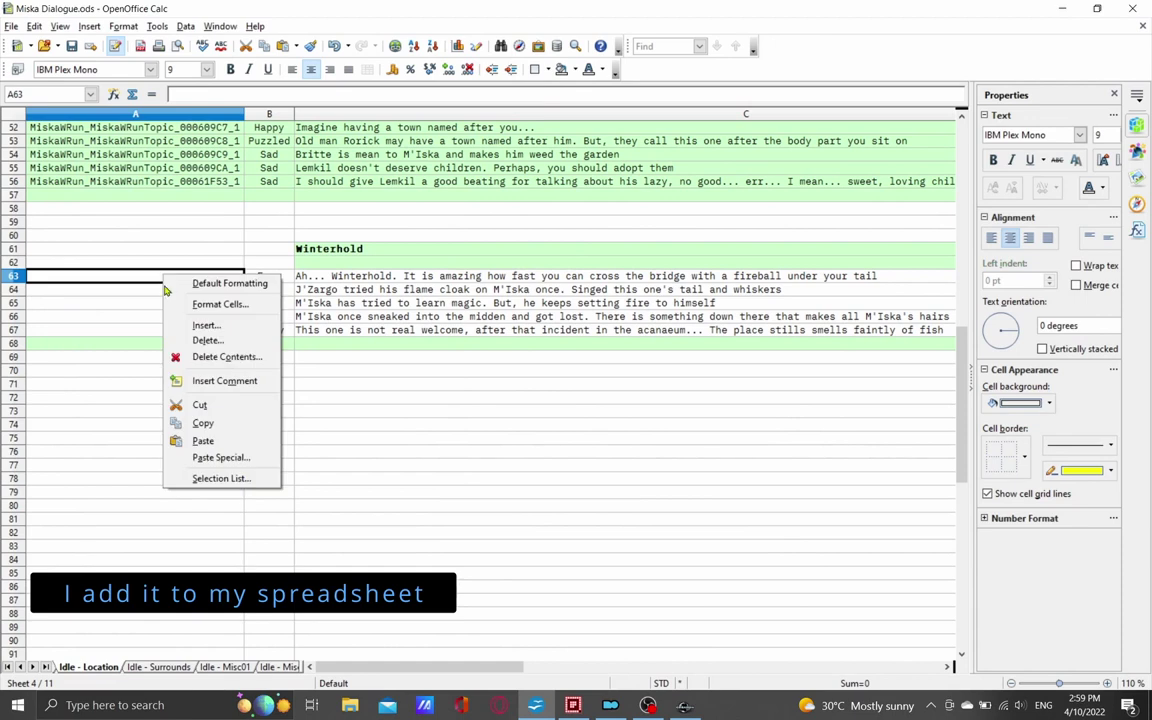
left_click(203, 441)
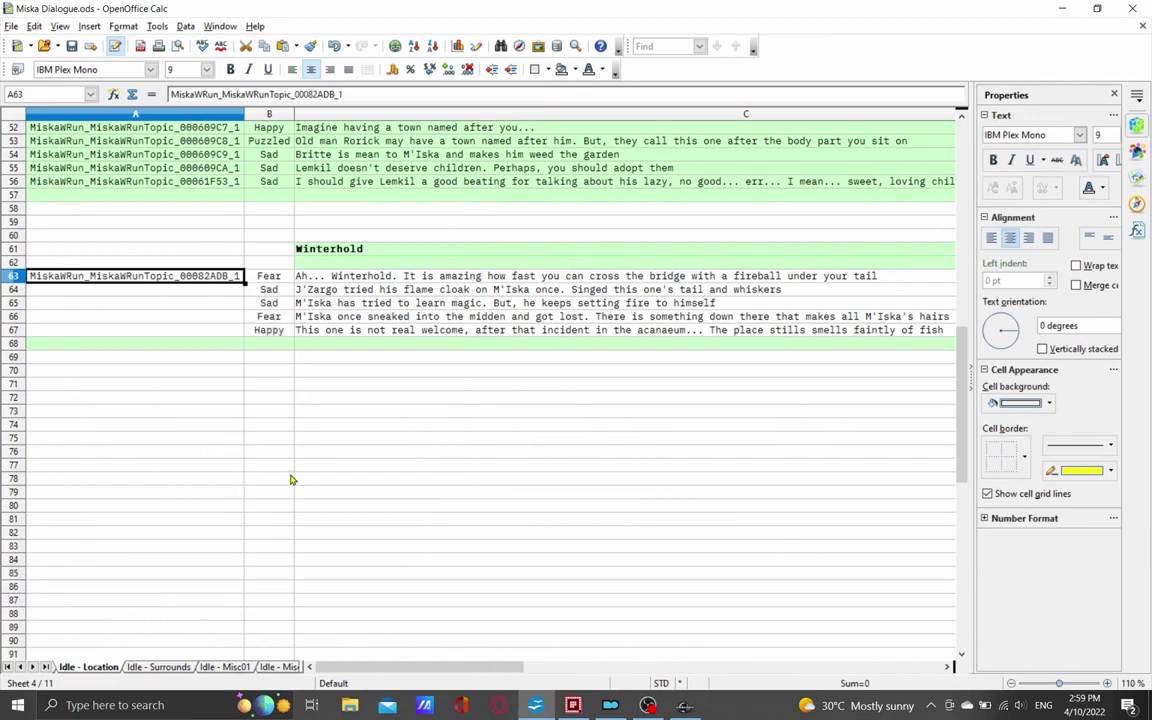
Switch to Q-Dir and rename the "Ah... Winterhold" FUZ file in the Convert folder to MiskaWRun_MiskaWRunTopic_00082ADB_1.fuz.
left_click(573, 705)
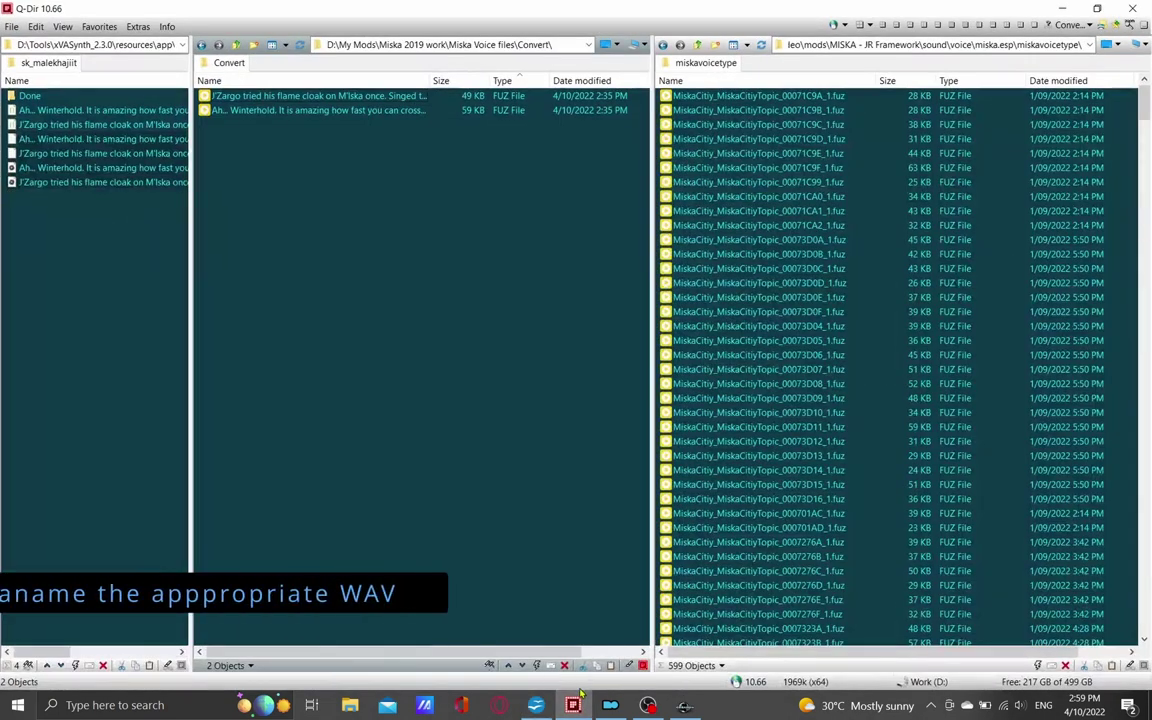
left_click(285, 111)
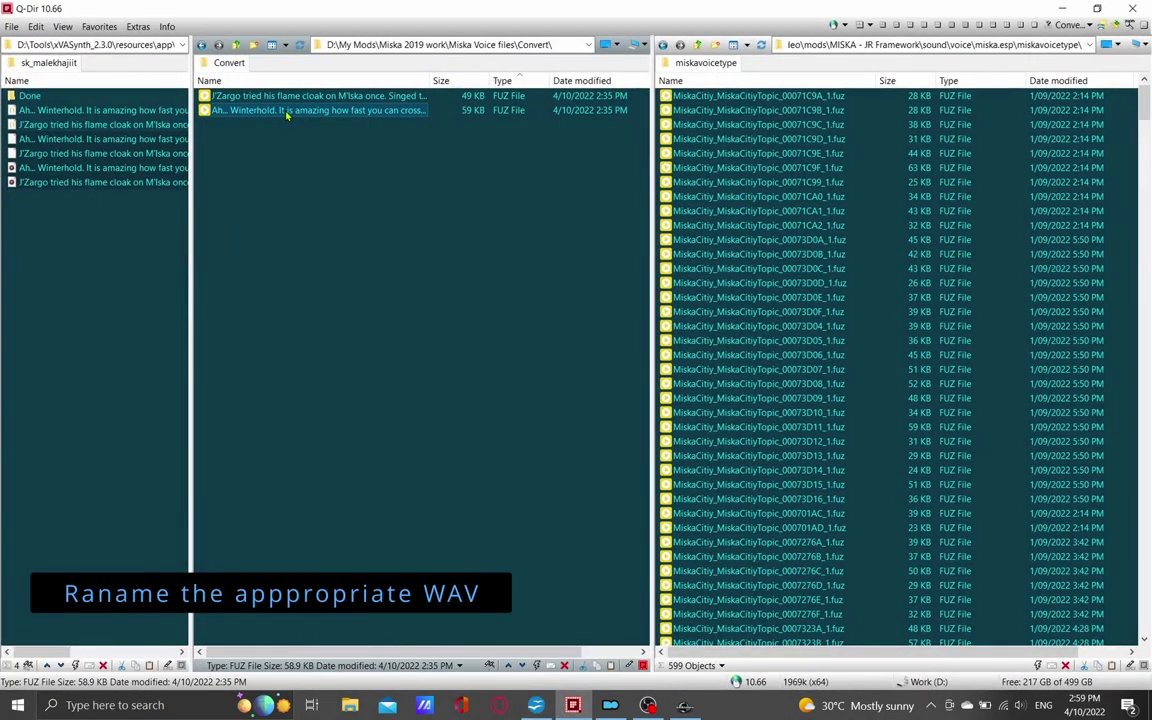
right_click(286, 112)
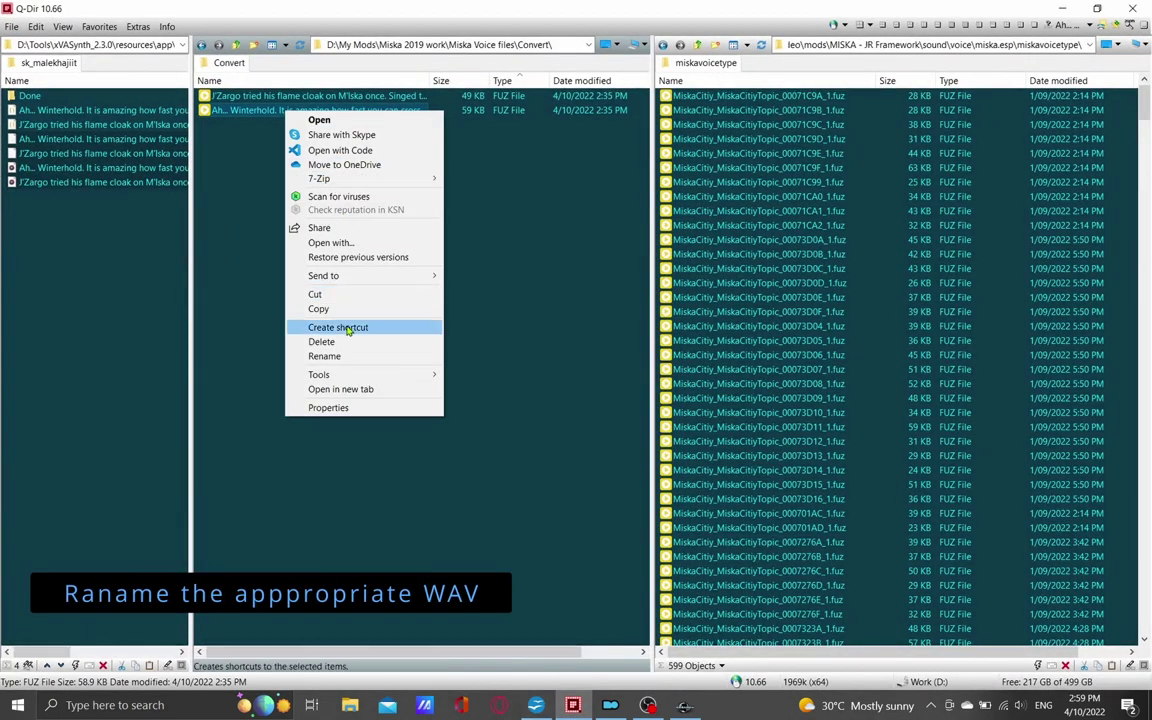
left_click(324, 356)
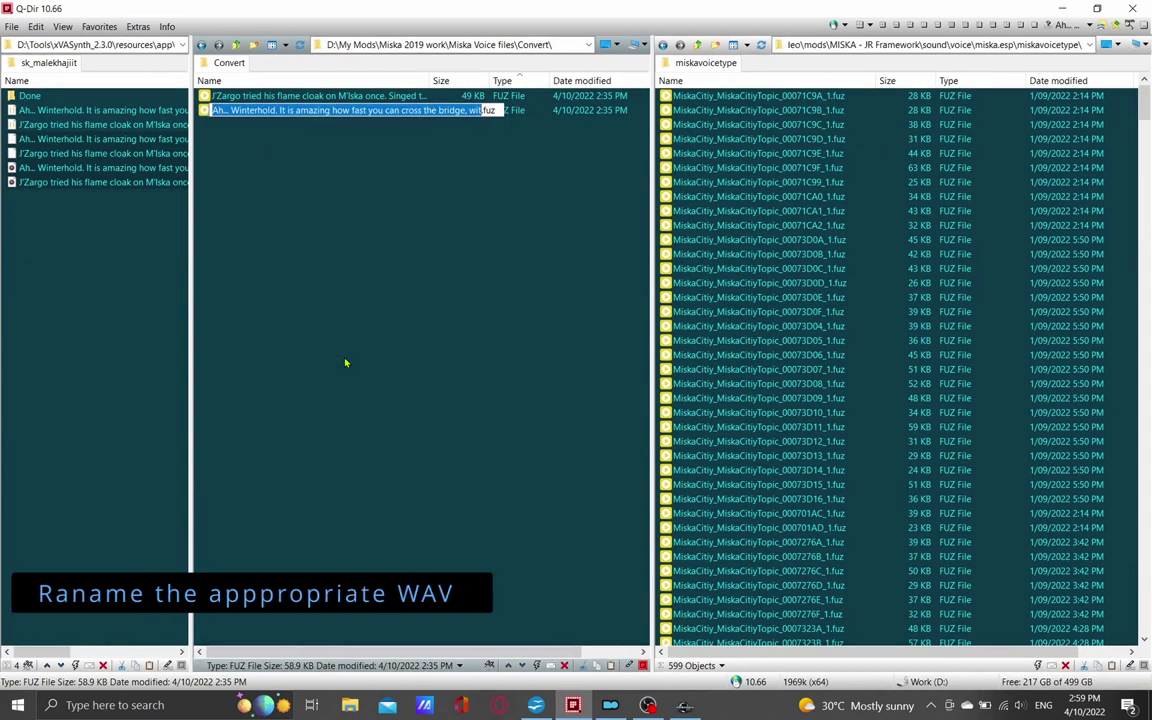
key("ctrl+v")
key("Return")
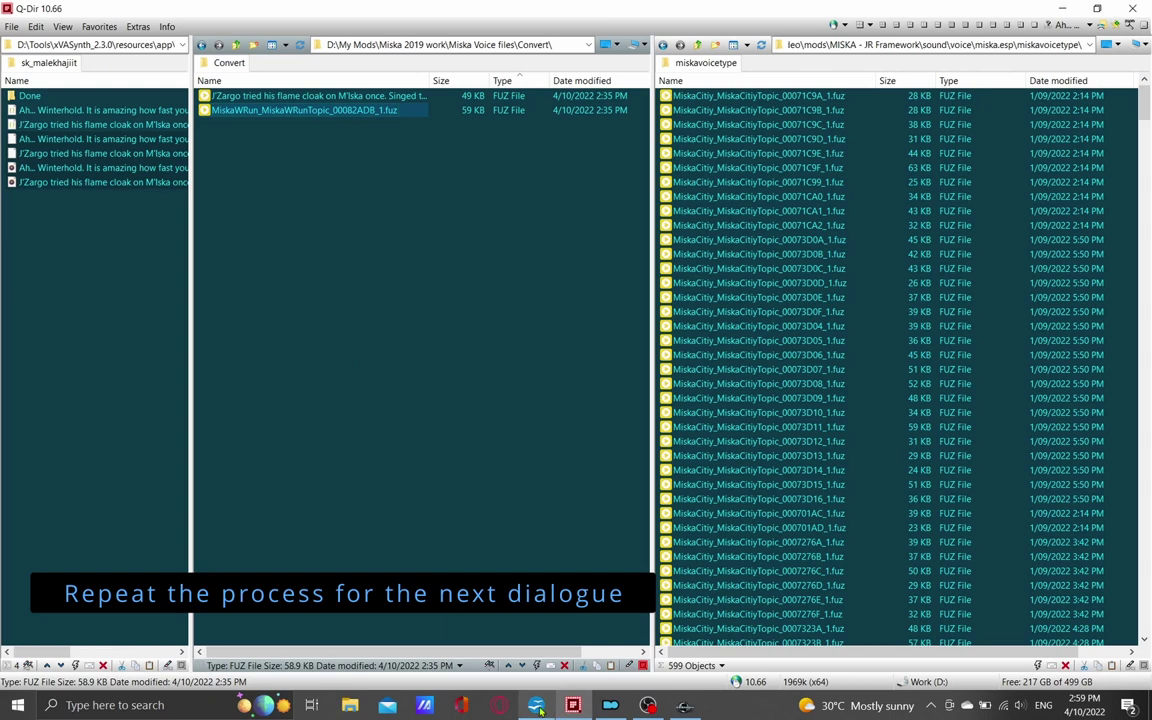
Copy the J'Zargo flame cloak line from cell C64 of Miska Dialogue.ods and switch back to Creation Kit.
left_click(480, 592)
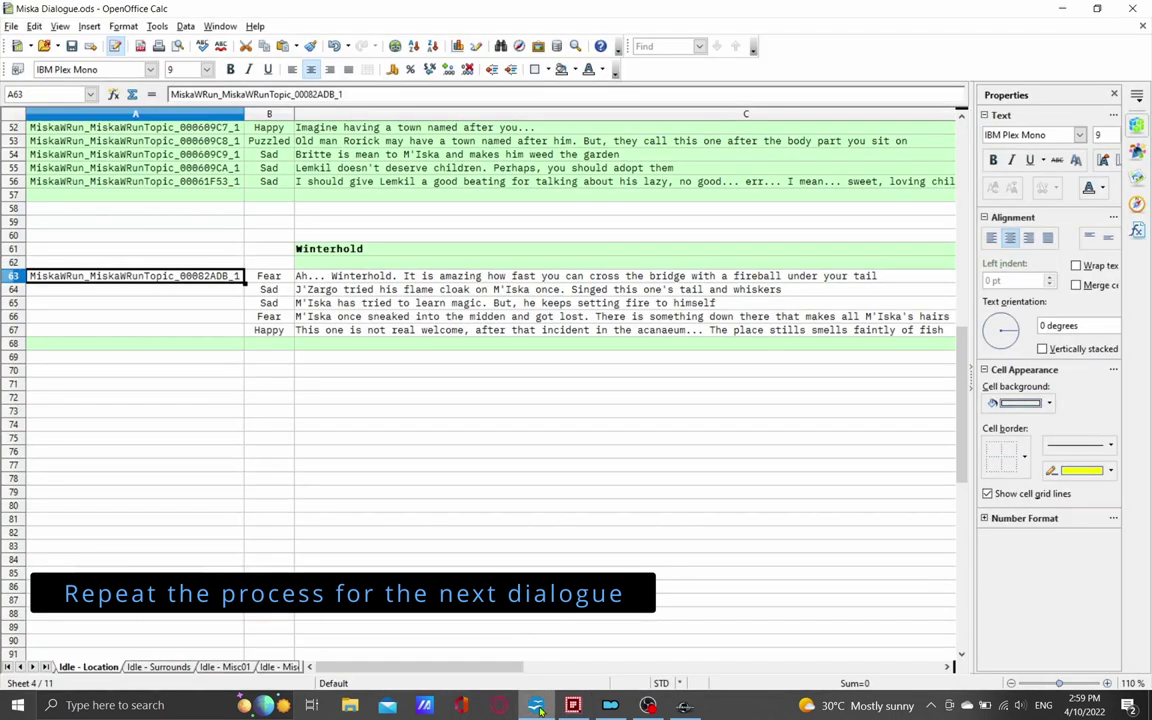
left_click(435, 290)
right_click(435, 291)
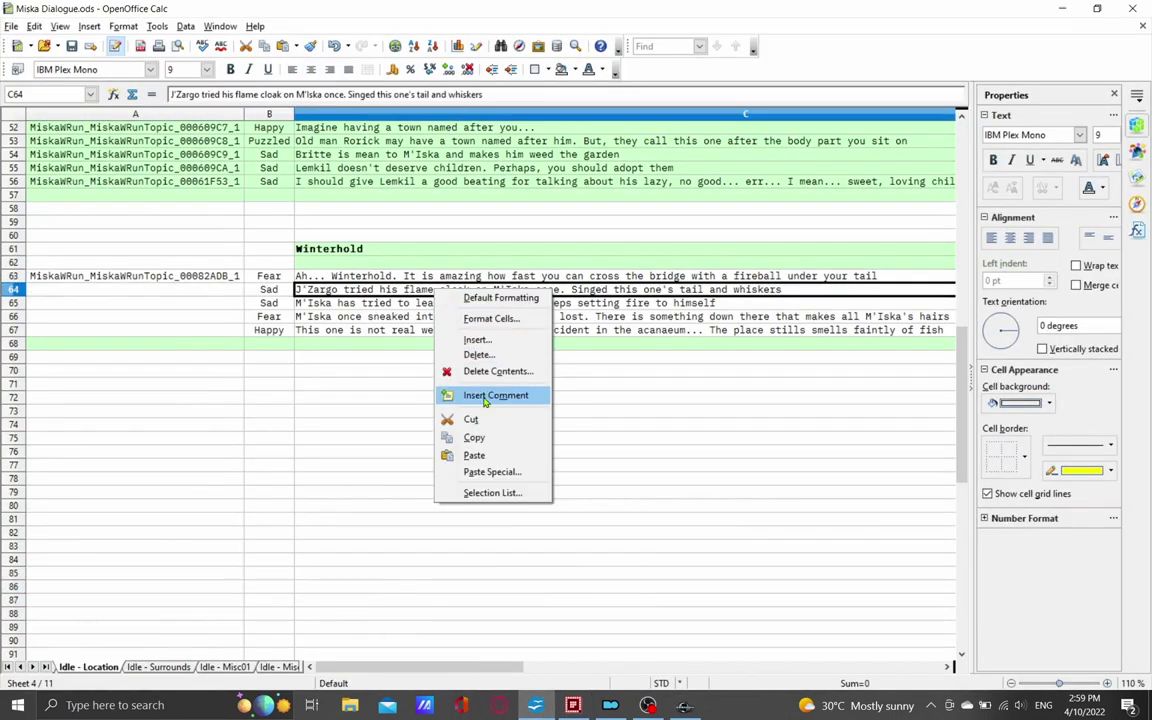
left_click(476, 438)
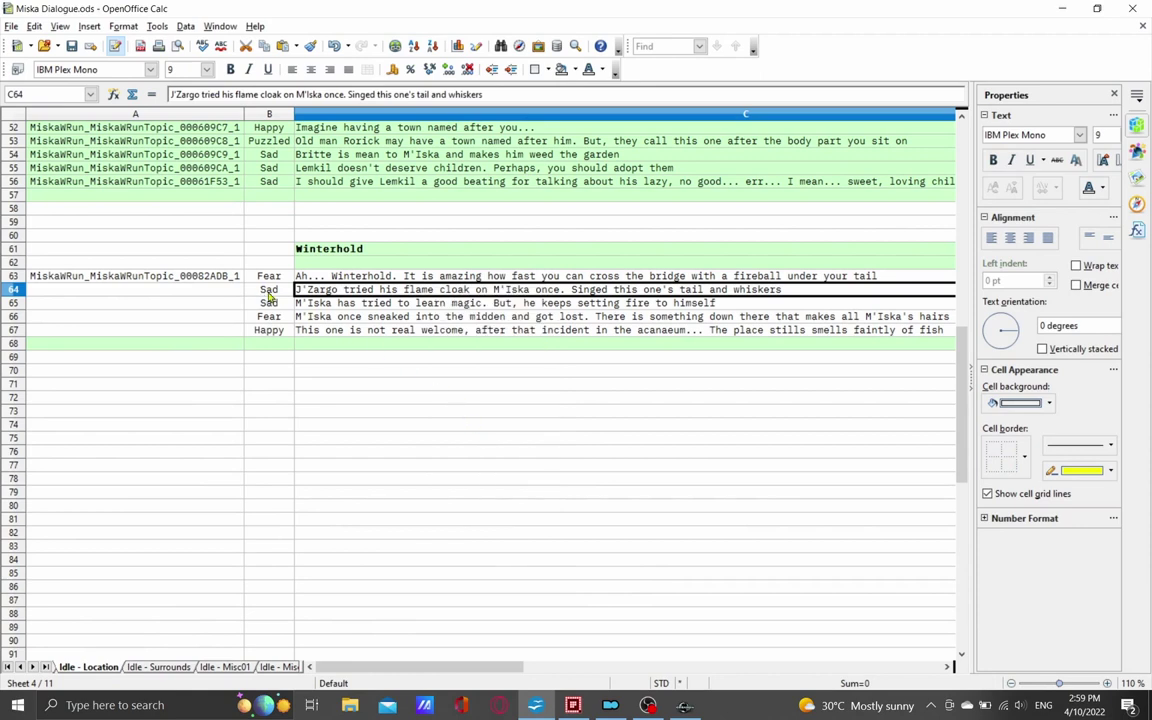
key("alt+Tab")
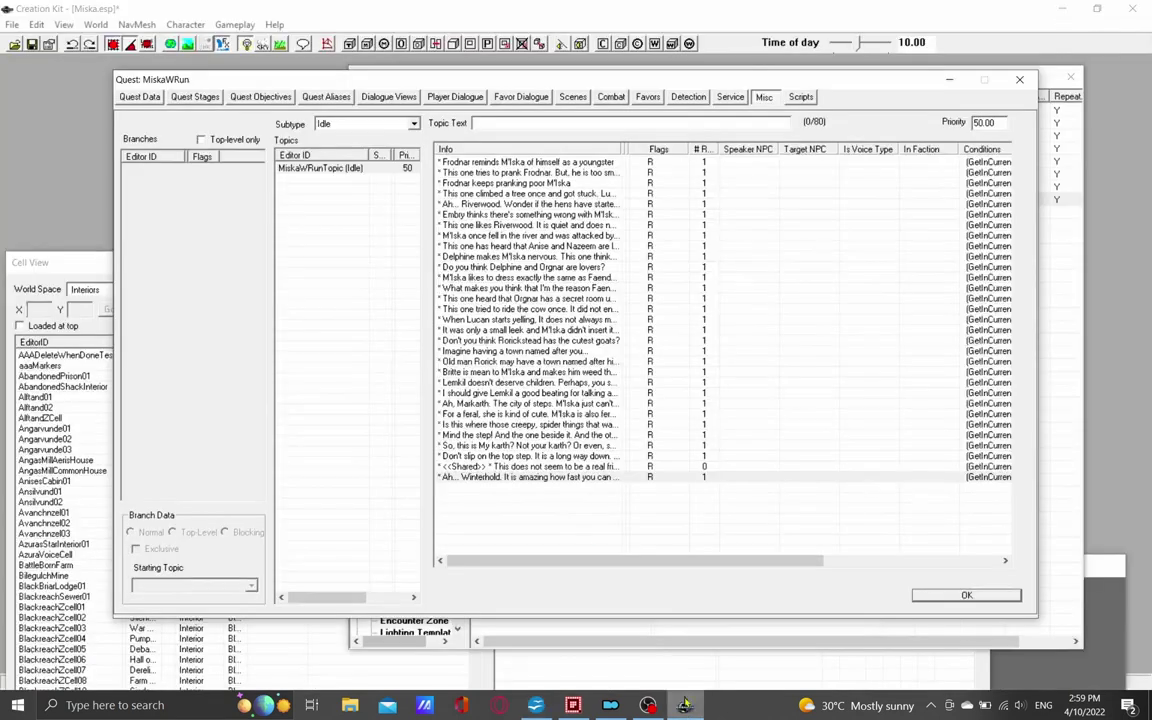
Add a new MiskaWRun topic response with the copied J'Zargo line, ignoring the spelling suggestions, and set its emotion type to Sad.
double_click(566, 511)
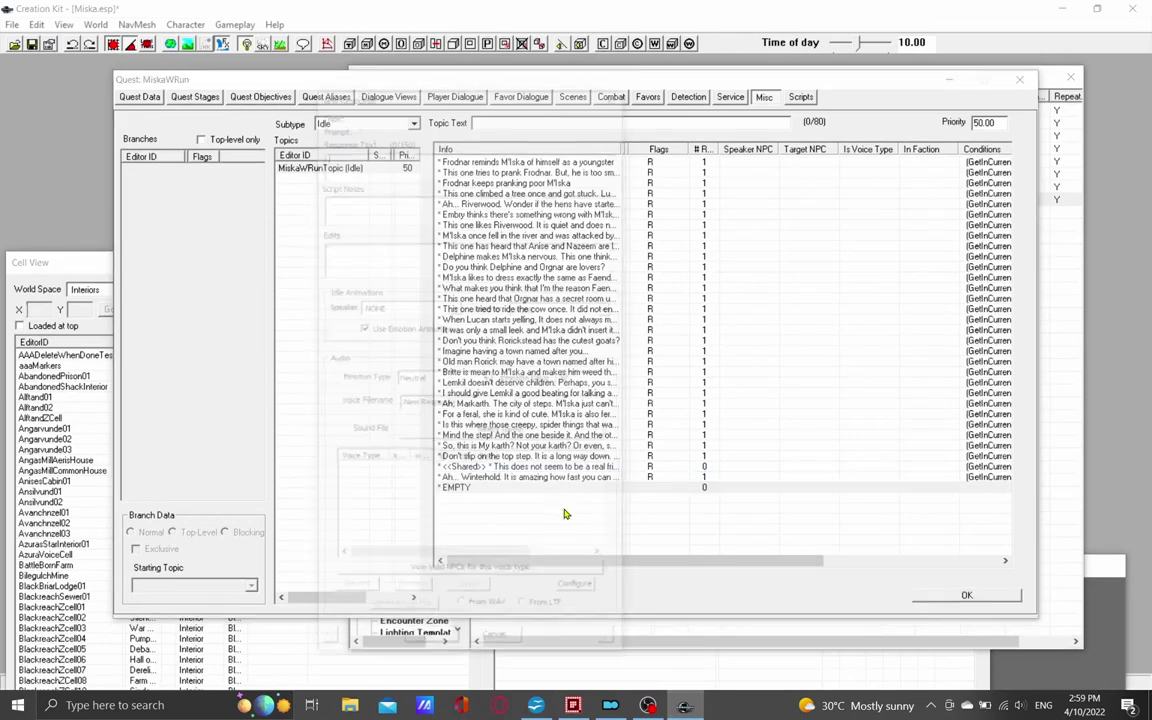
right_click(378, 163)
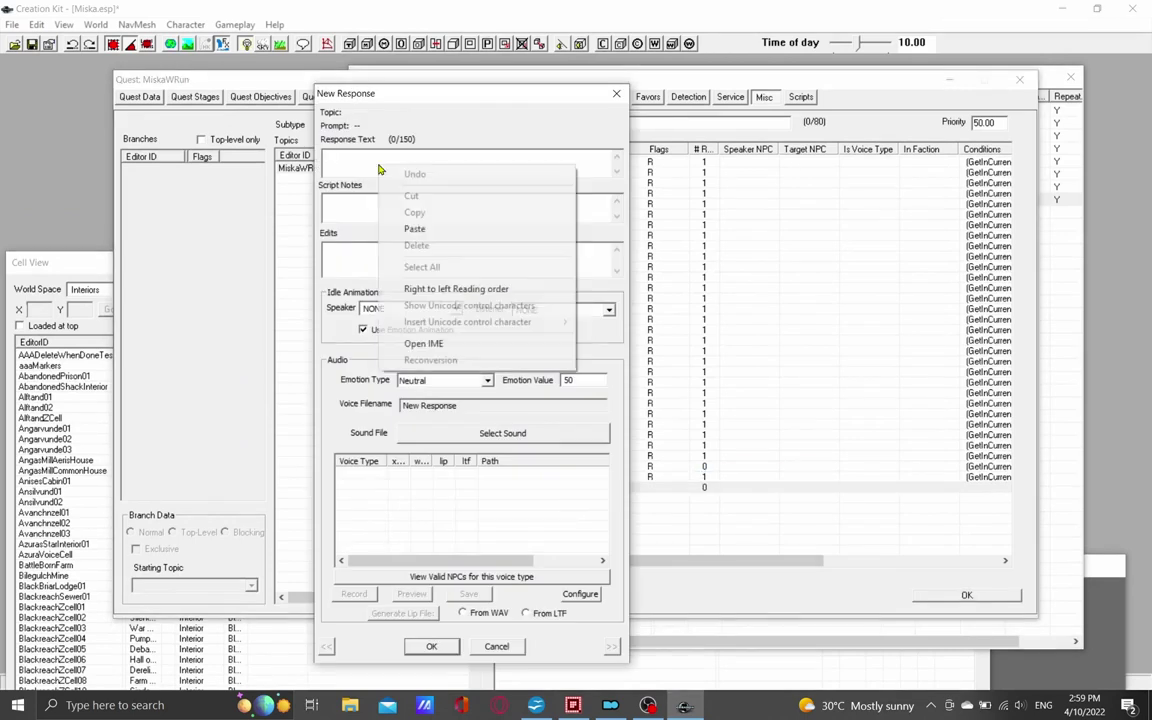
left_click(426, 230)
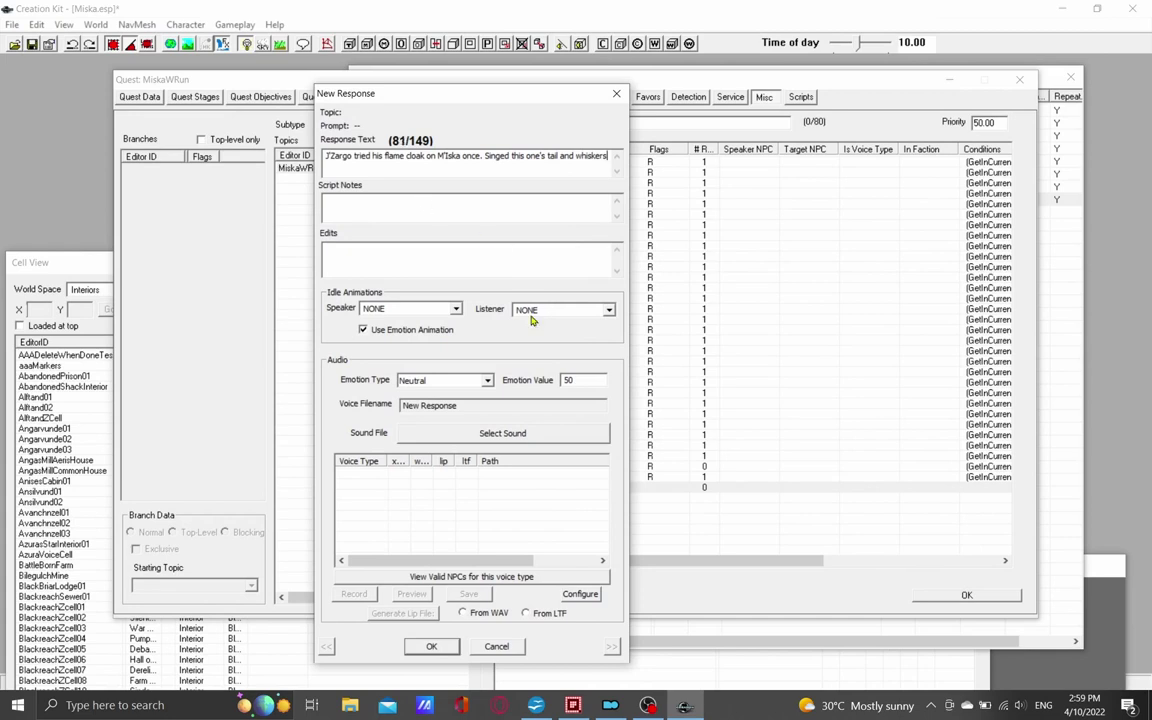
left_click(489, 383)
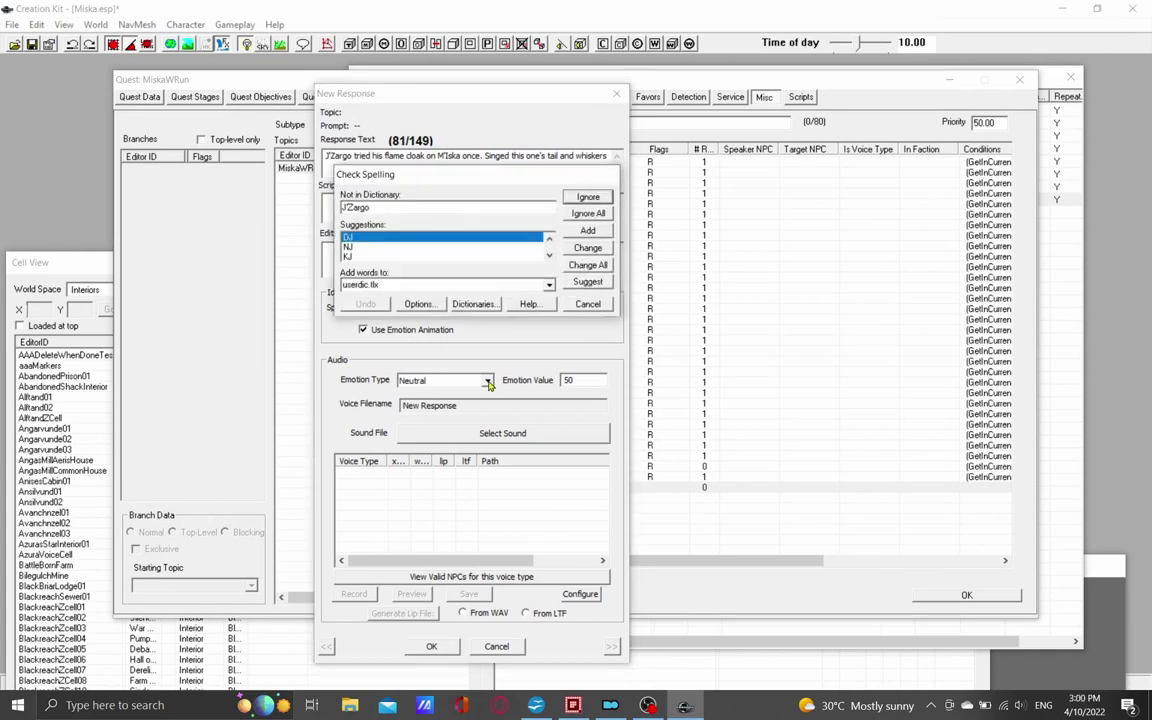
left_click(587, 214)
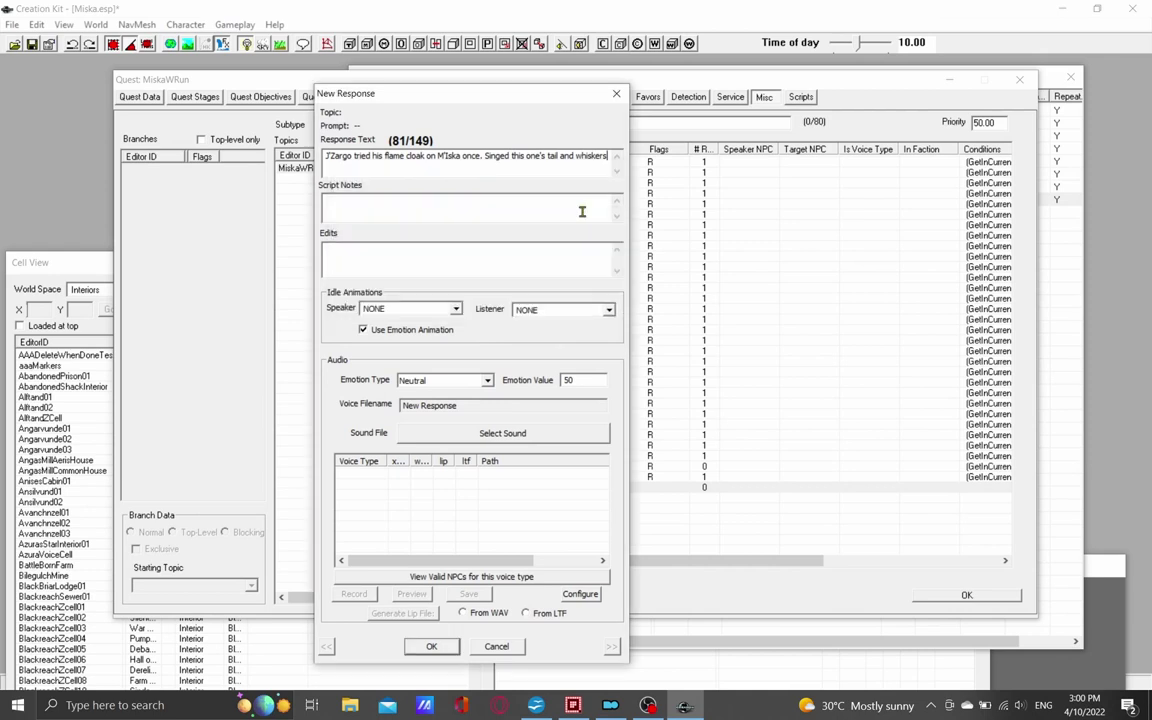
left_click(489, 381)
left_click(444, 433)
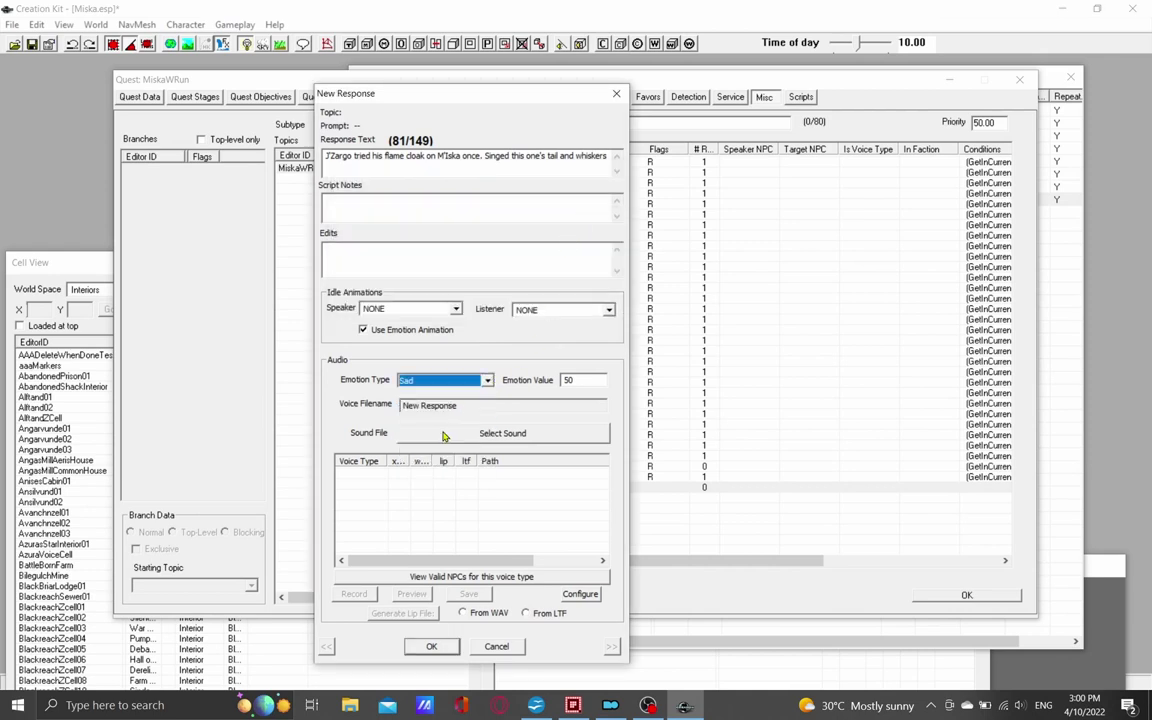
left_click(432, 646)
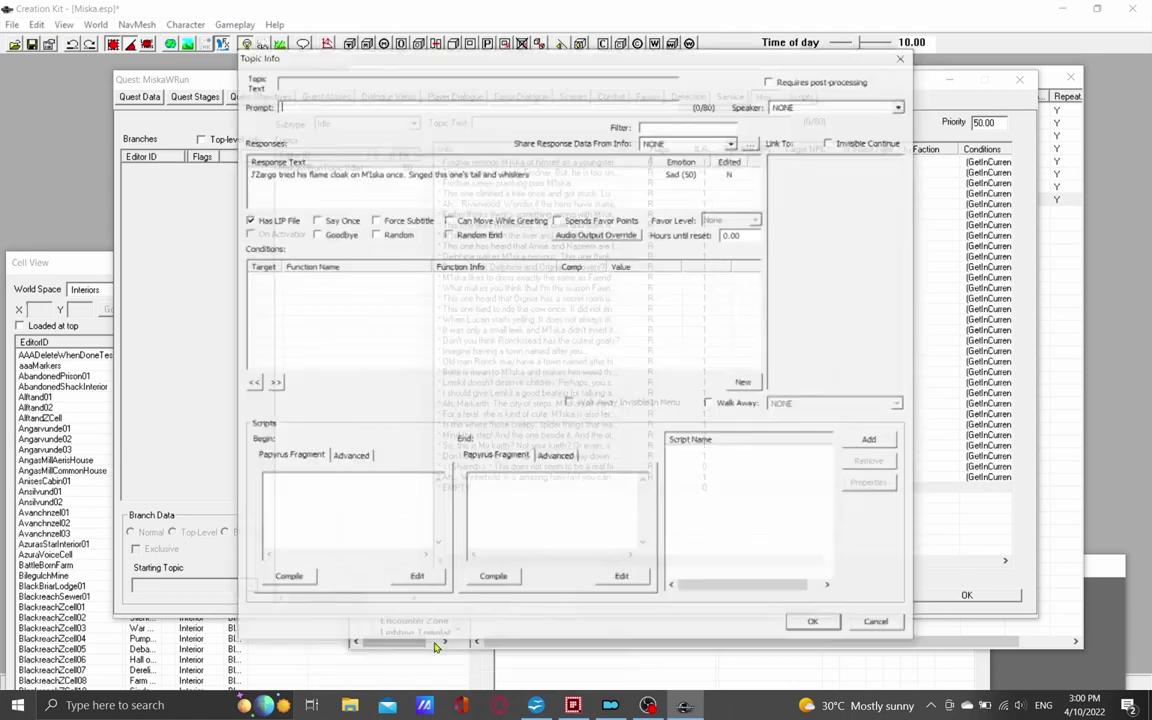
Flag the J'Zargo topic info as Random and Random End, and paste the copied Winterhold location condition into it.
left_click(375, 235)
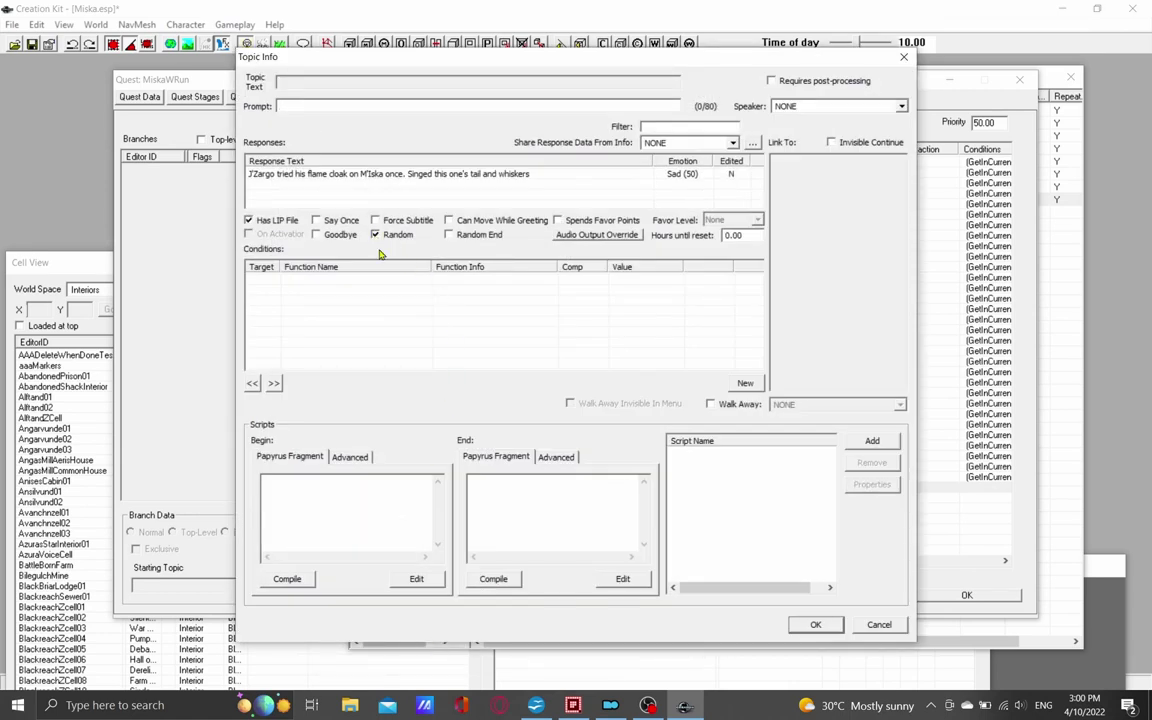
left_click(449, 235)
right_click(460, 321)
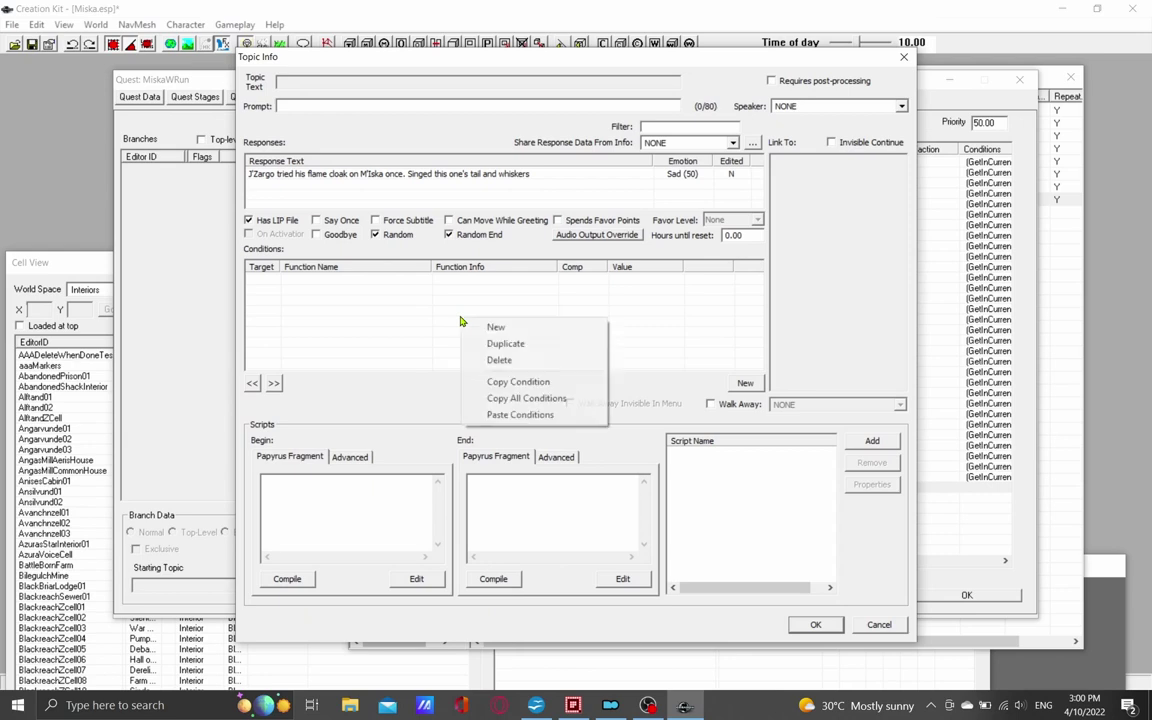
left_click(501, 415)
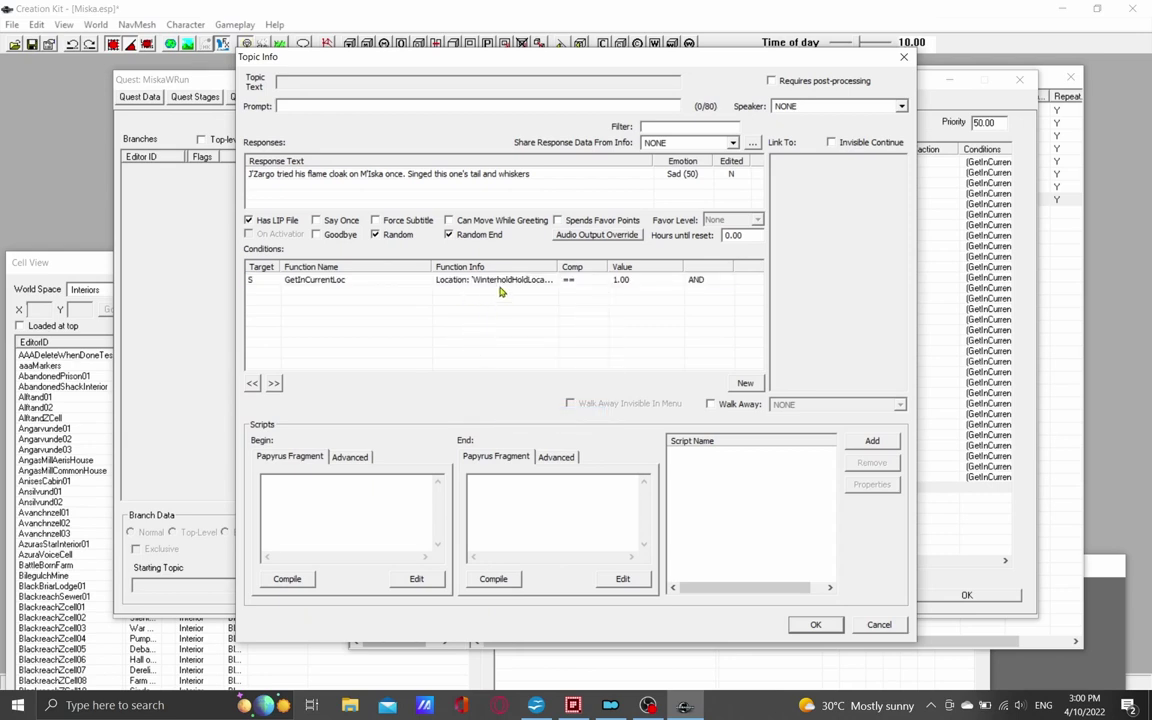
Copy the voice filename of the J'Zargo response and accept the response and topic info.
double_click(518, 175)
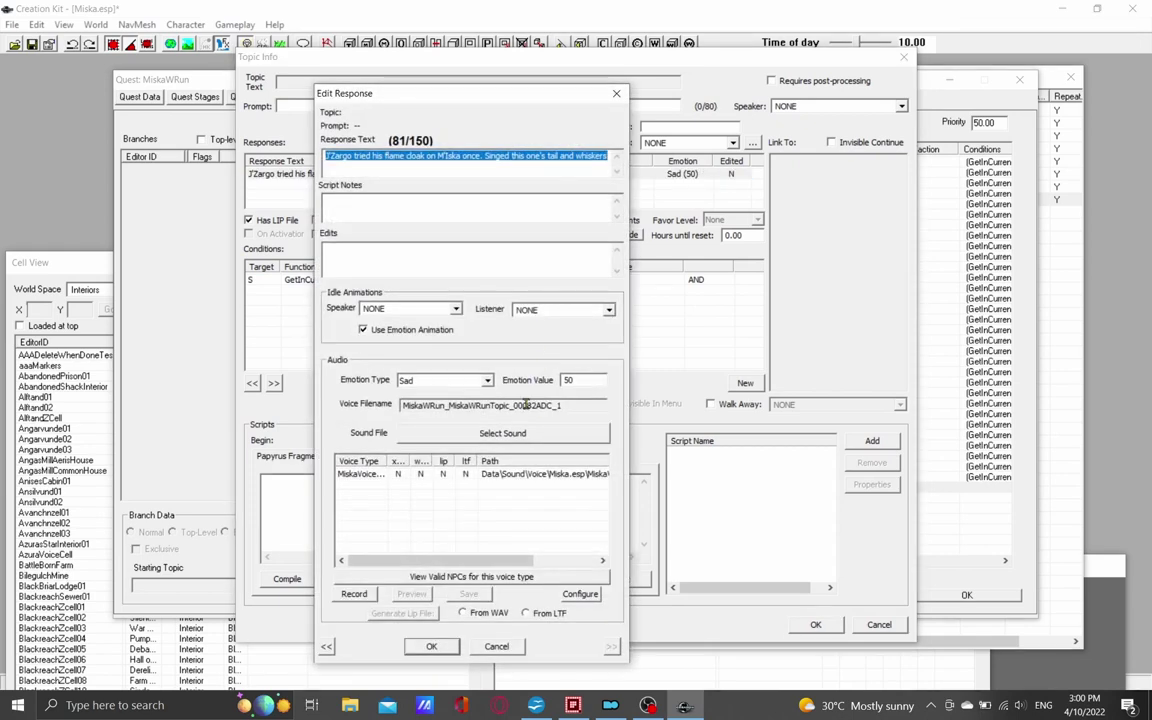
left_click_drag(578, 404, 390, 397)
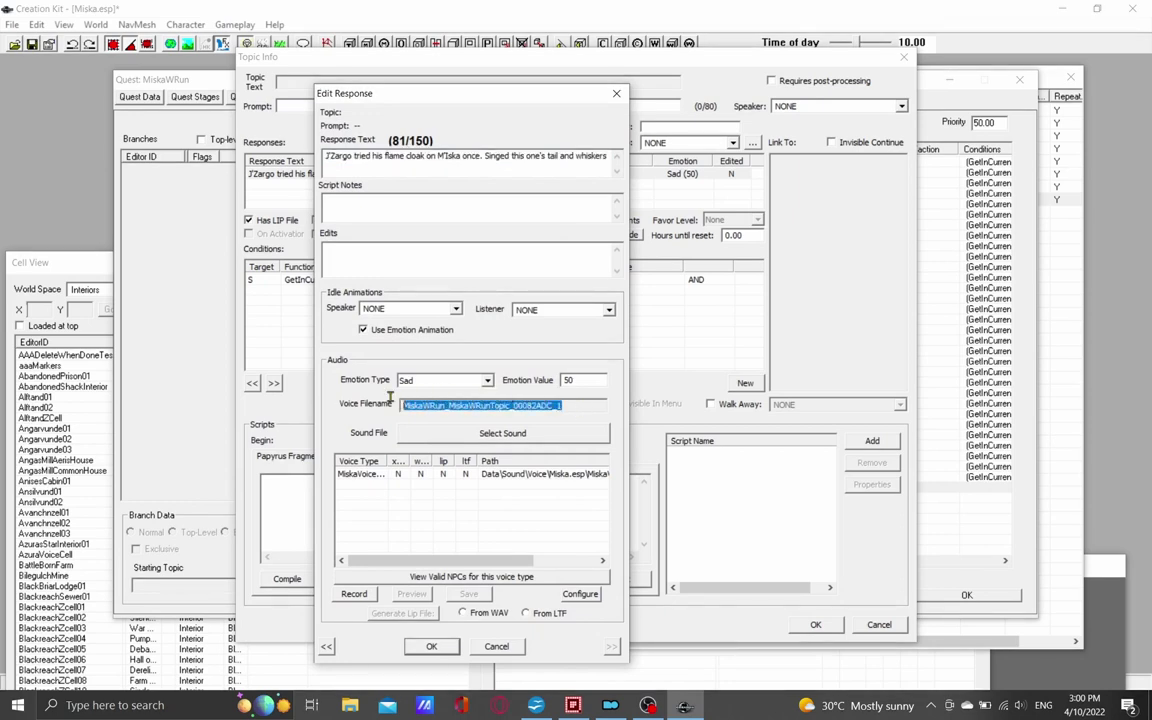
right_click(548, 406)
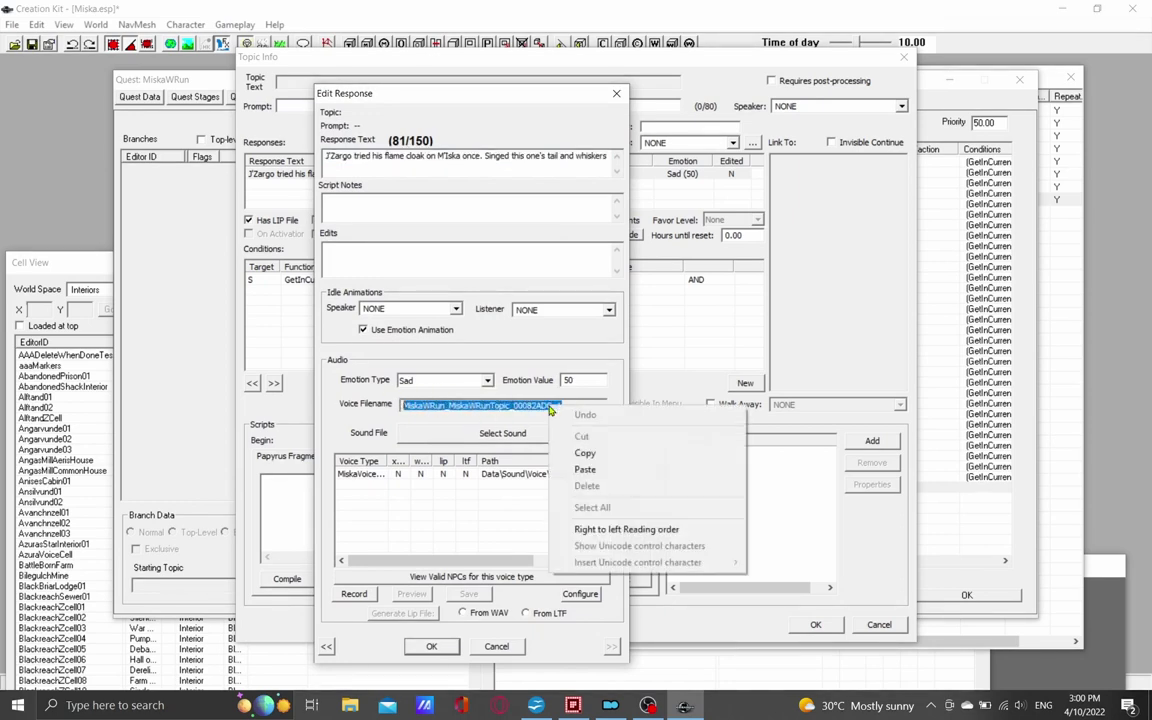
left_click(587, 455)
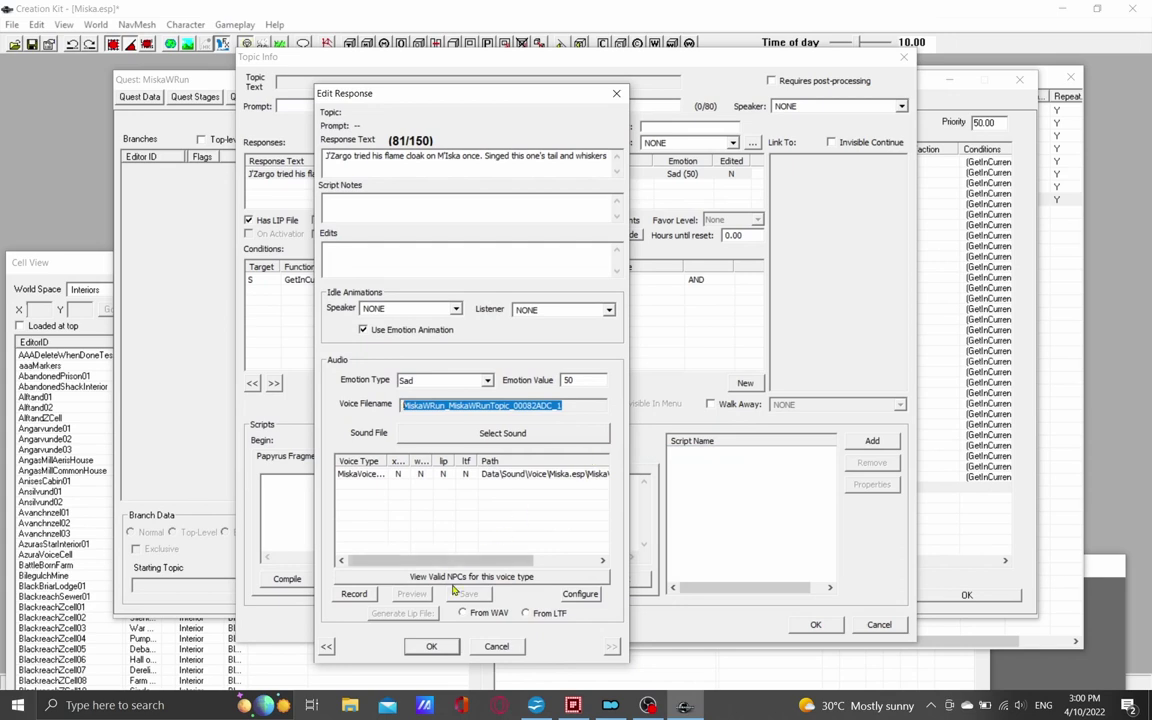
left_click(431, 646)
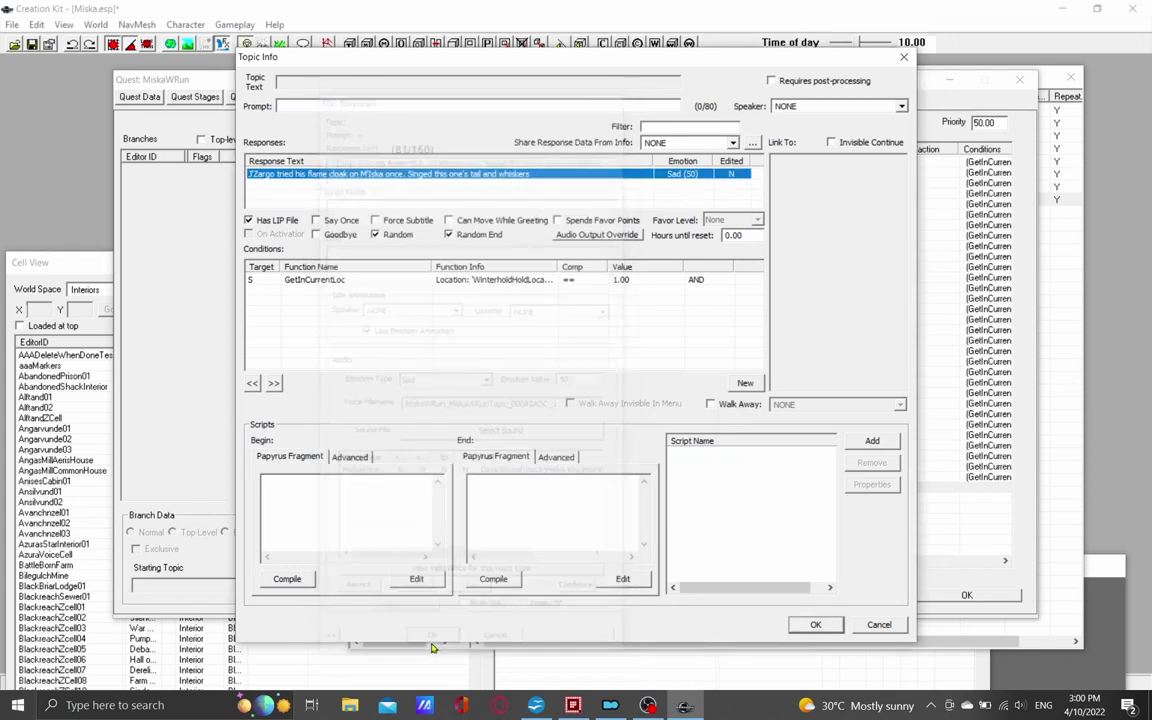
left_click(803, 626)
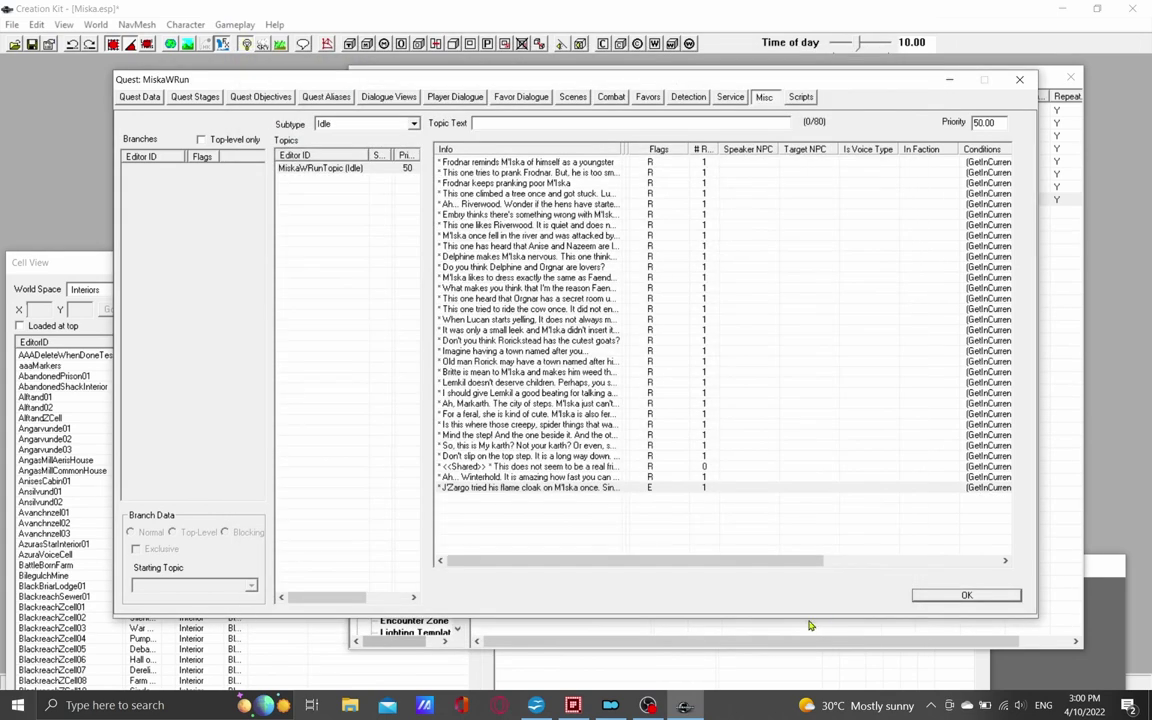
Accept the MiskaWRun quest changes, save Miska.esp, and switch to Miska Dialogue.ods.
left_click(925, 598)
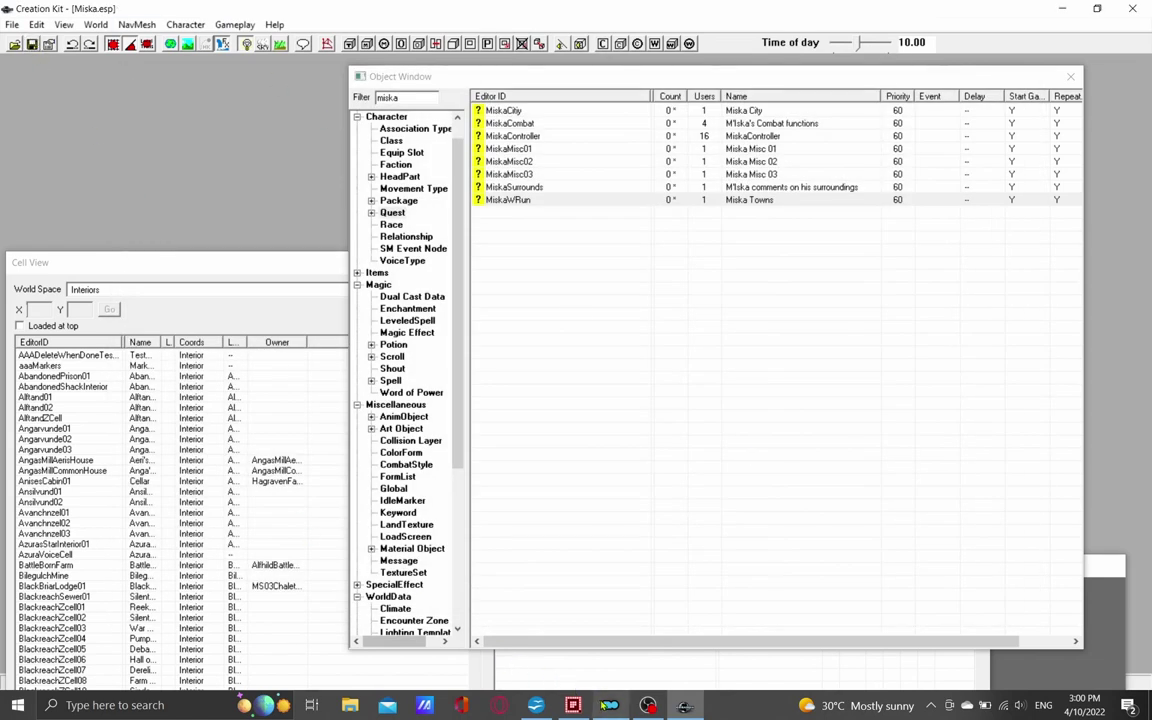
mouse_move(538, 700)
left_click(535, 635)
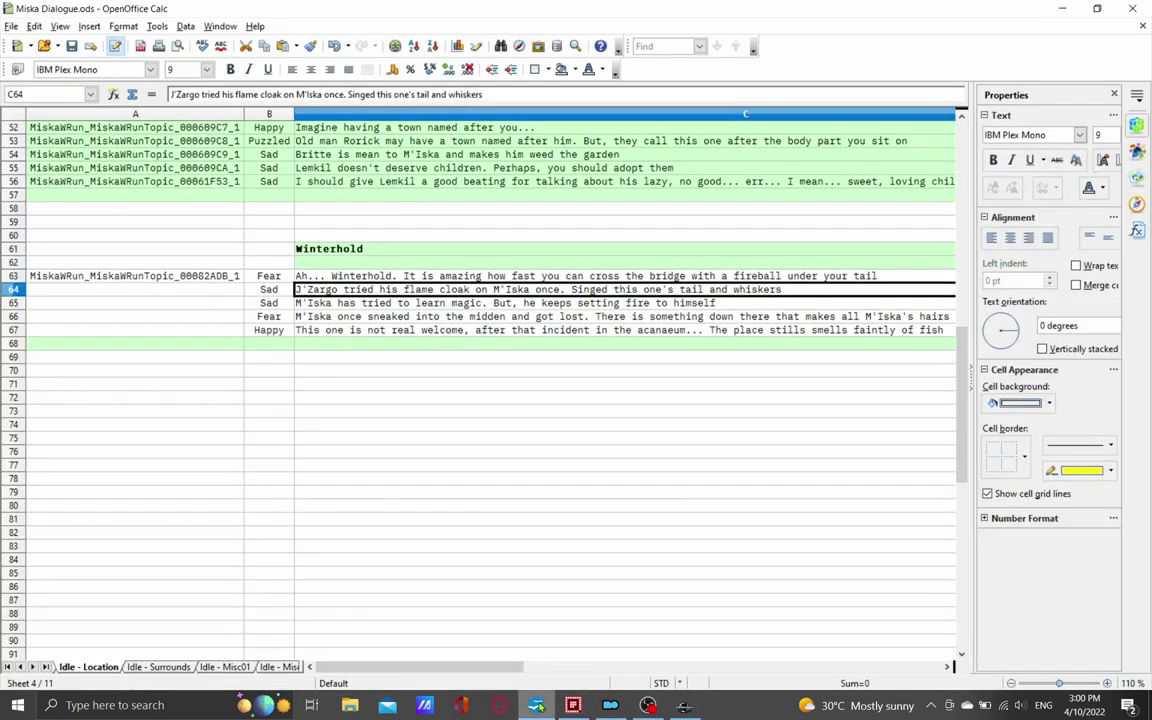
Paste the copied voice filename beside the J'Zargo line in cell A64 and save the spreadsheet.
left_click(166, 289)
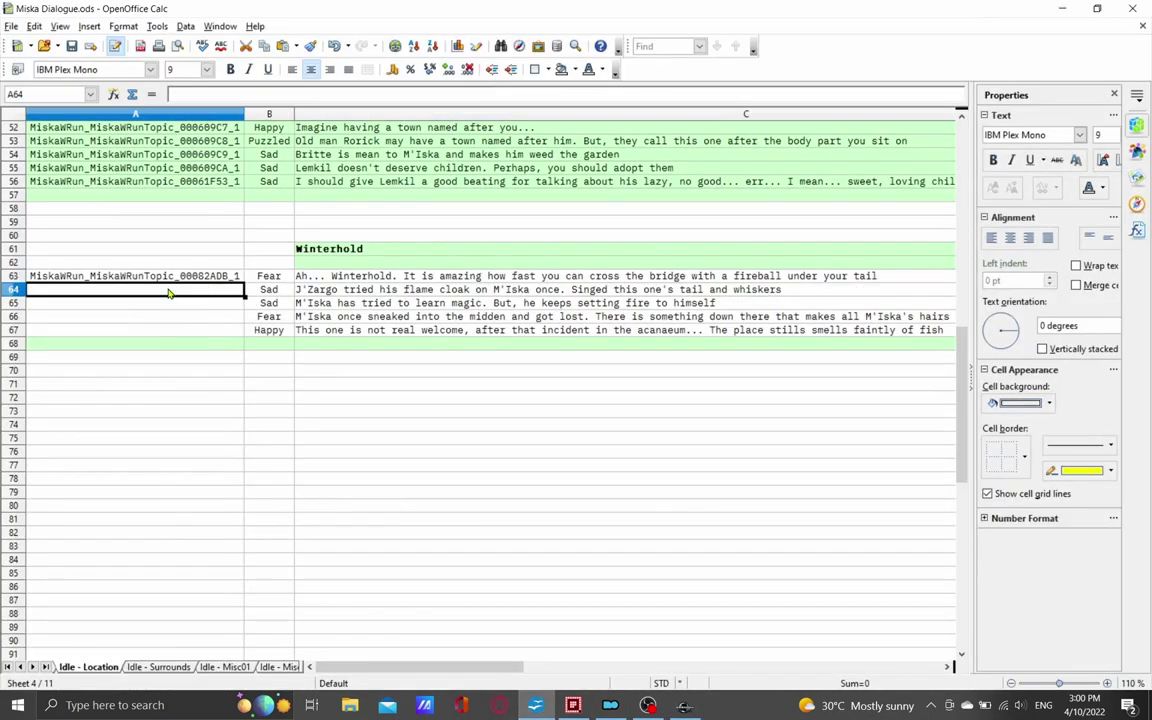
right_click(168, 290)
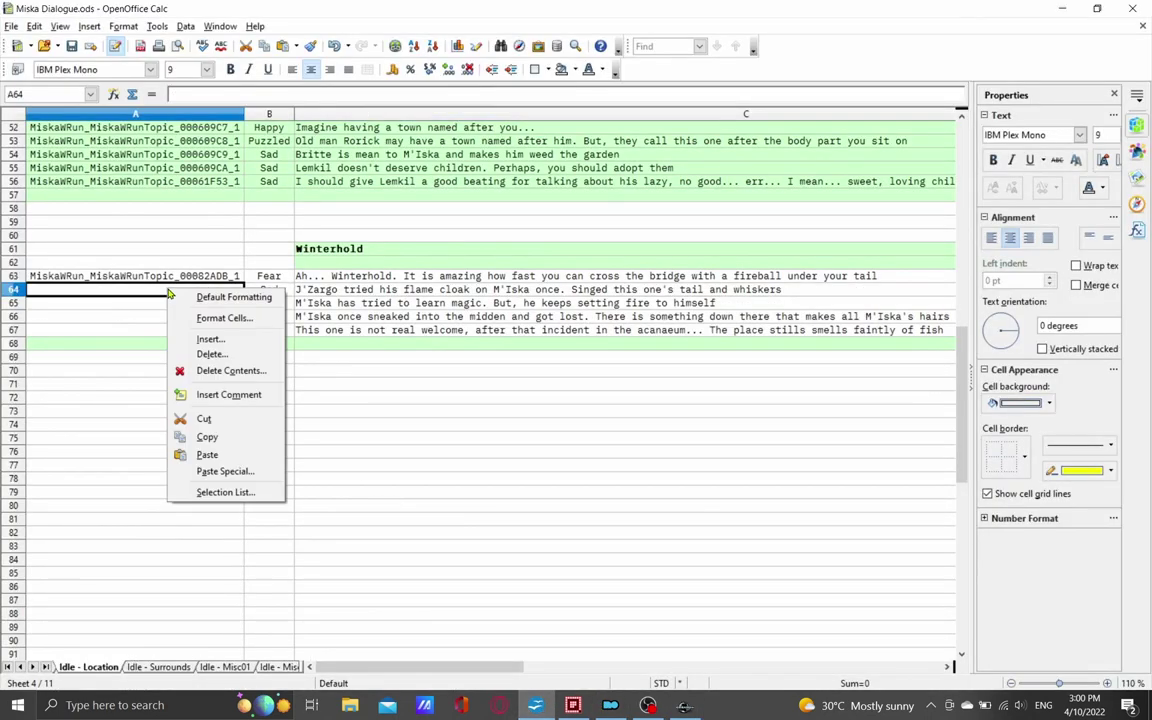
left_click(208, 455)
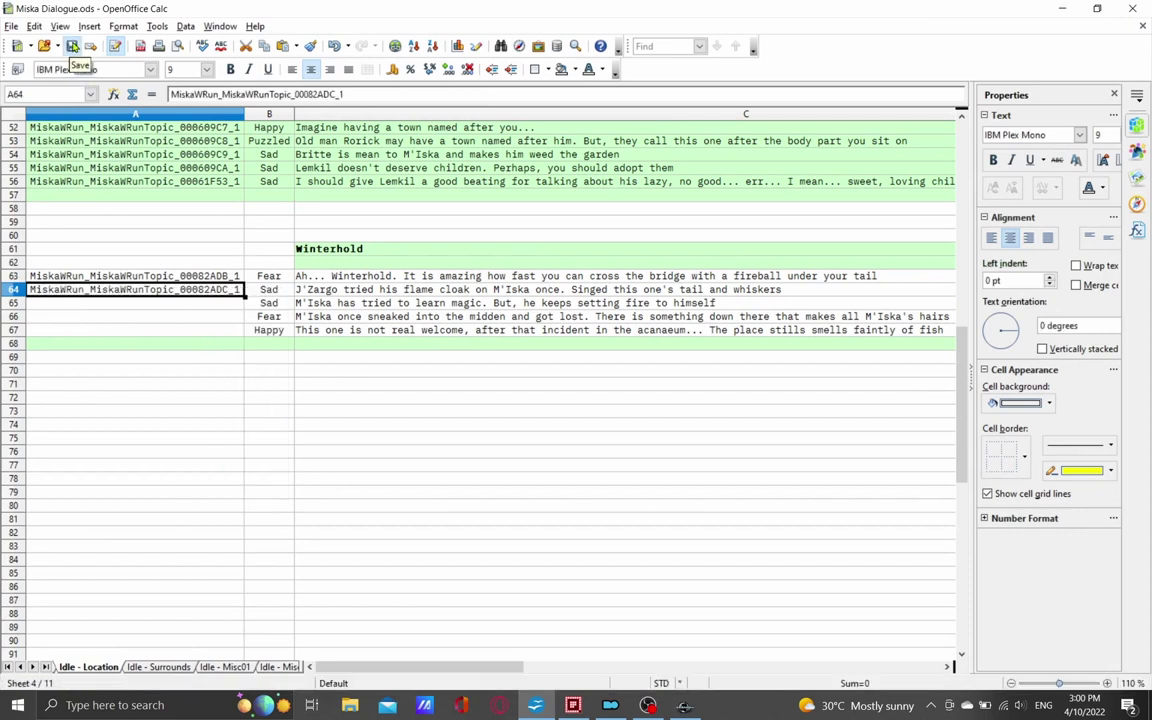
left_click(71, 47)
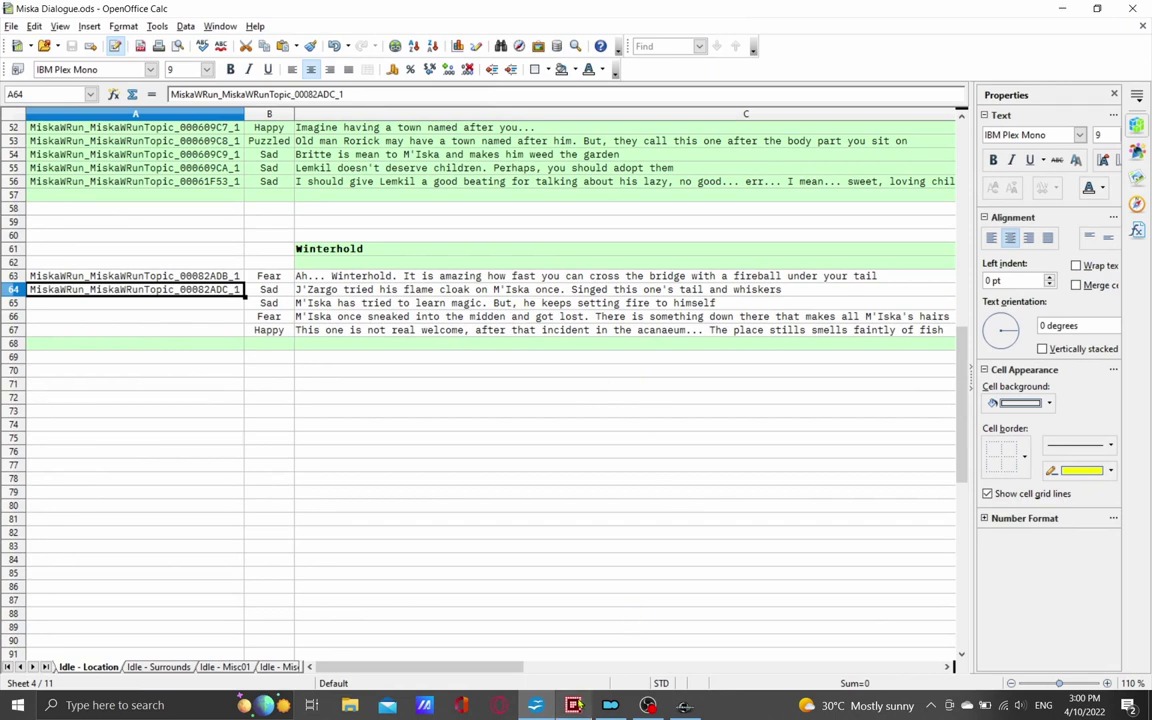
Switch to Q-Dir and rename the J'Zargo FUZ file in the Convert folder as MiskaWRun_MiskaWRunTopic_00082ADC_1.fuz.
key("alt+Tab")
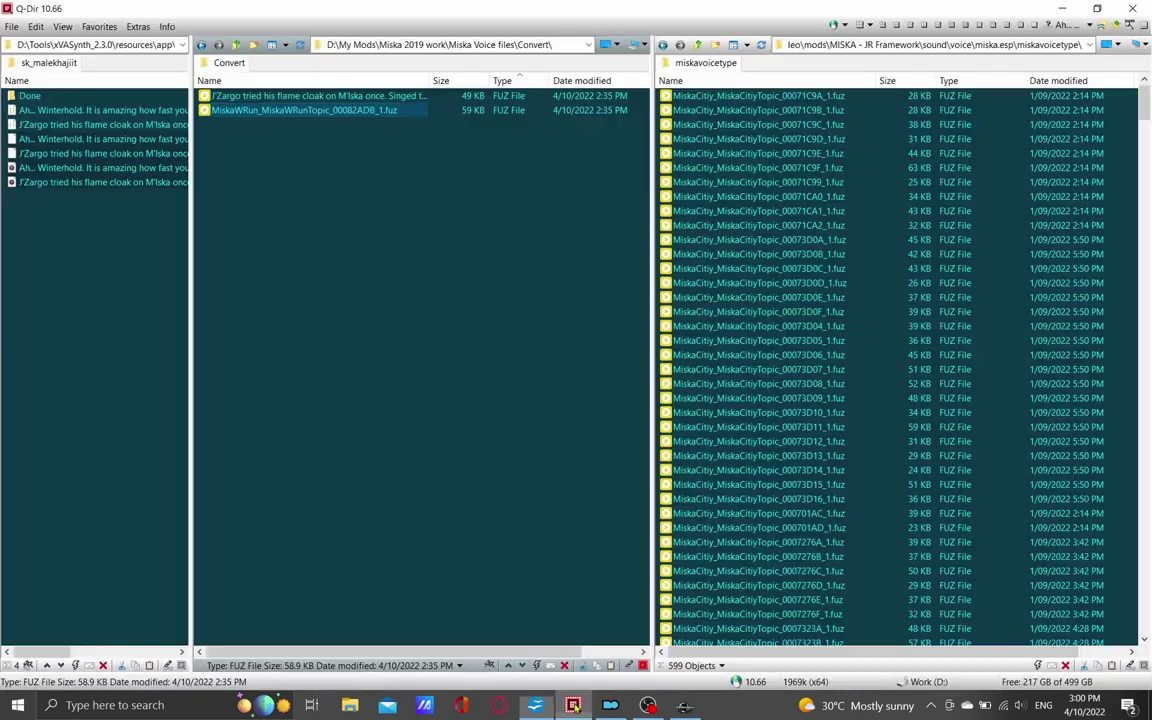
left_click(226, 95)
right_click(331, 95)
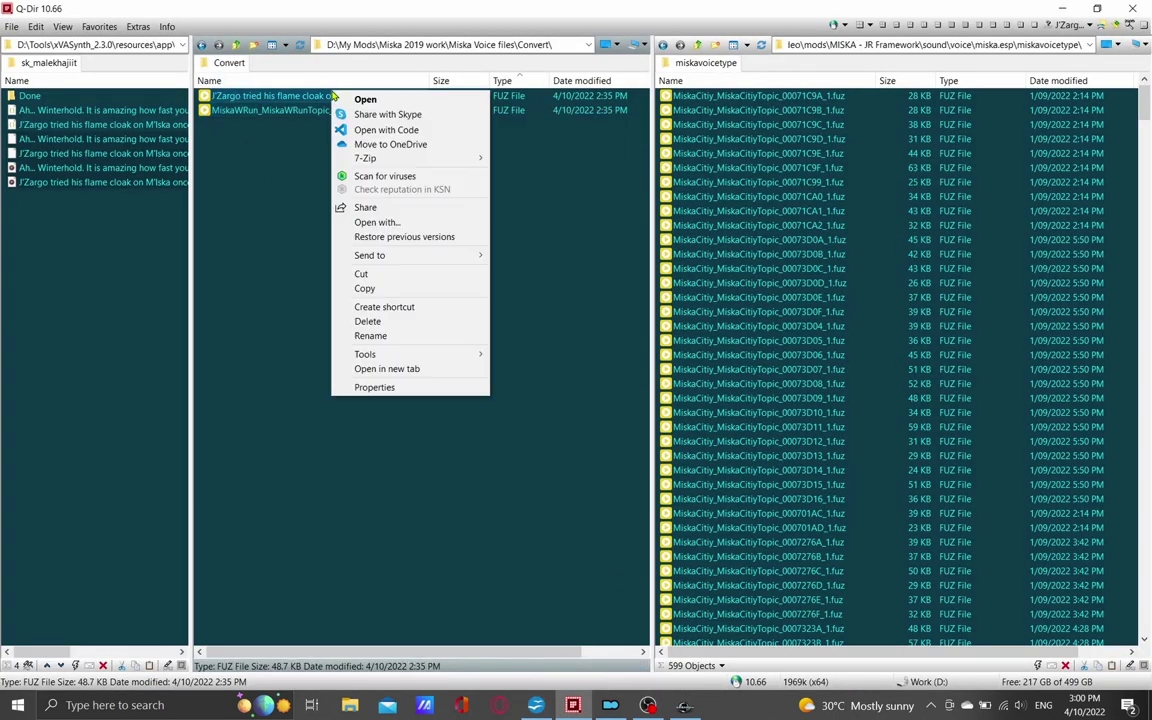
left_click(405, 341)
key("ctrl+v")
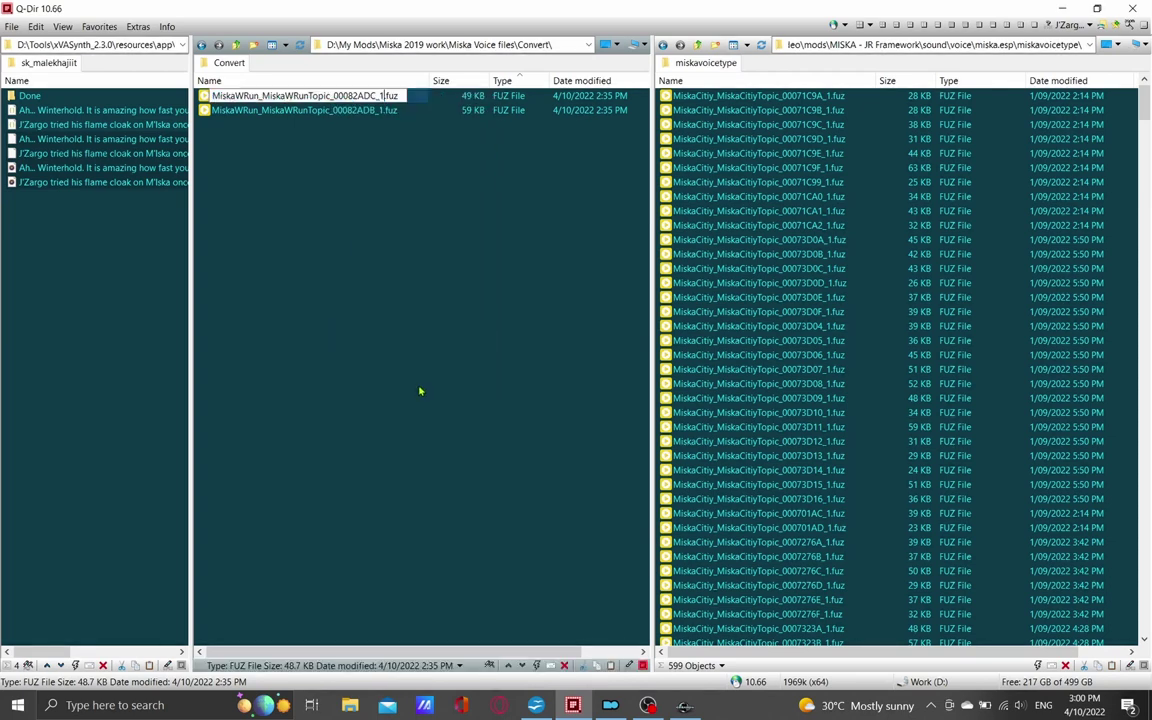
key("Return")
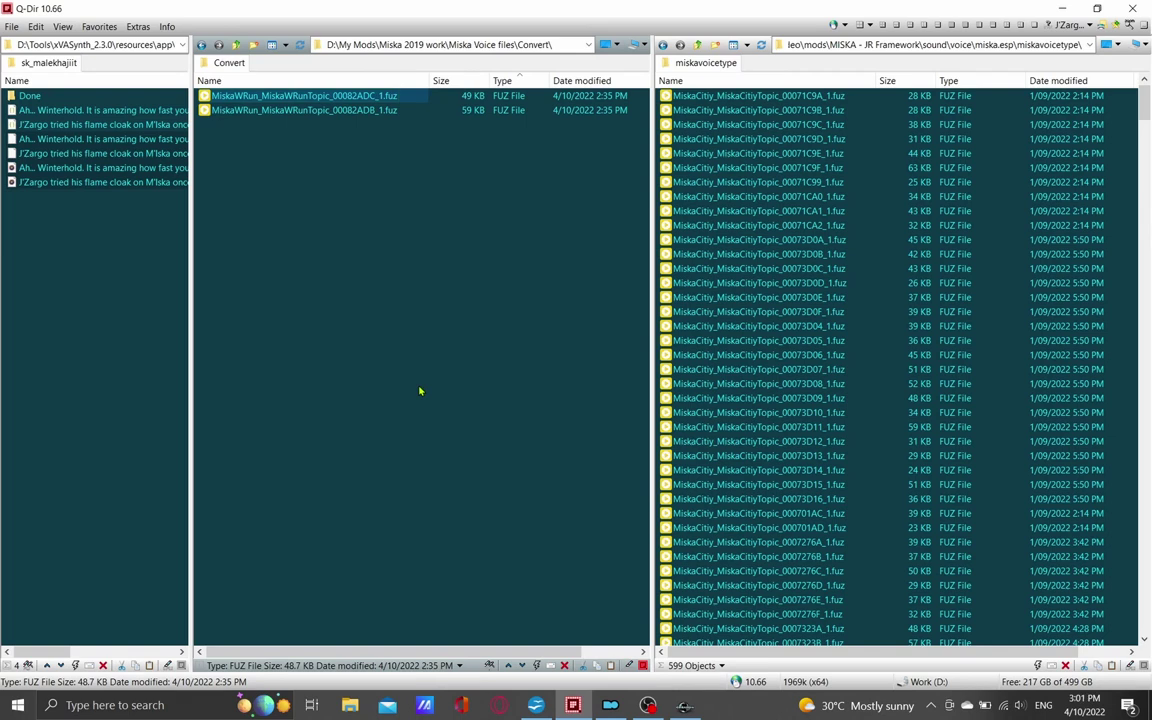
Switch to Creation Kit and exit it.
left_click(684, 705)
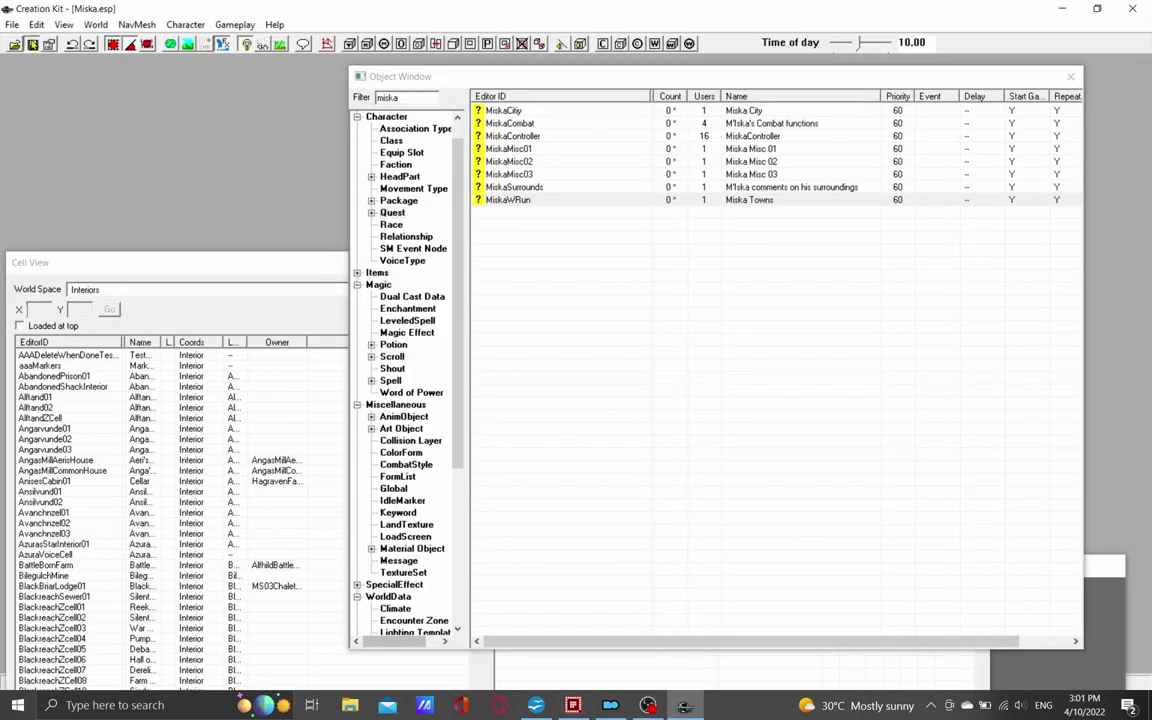
left_click(12, 24)
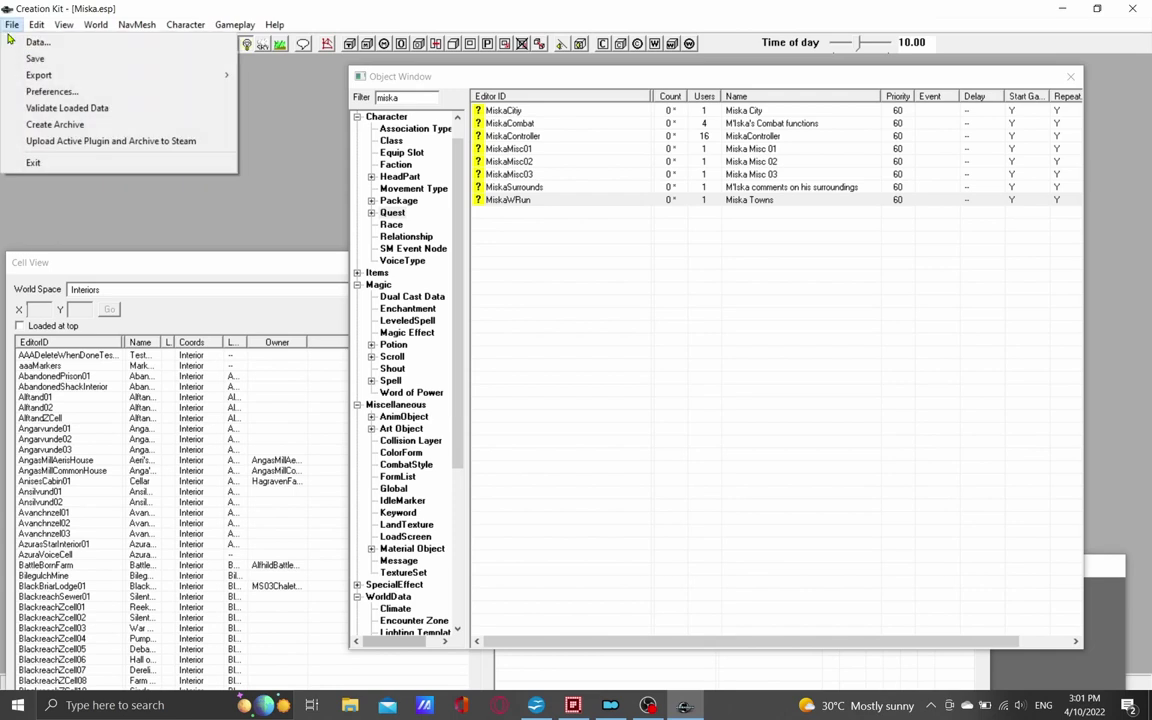
left_click(40, 165)
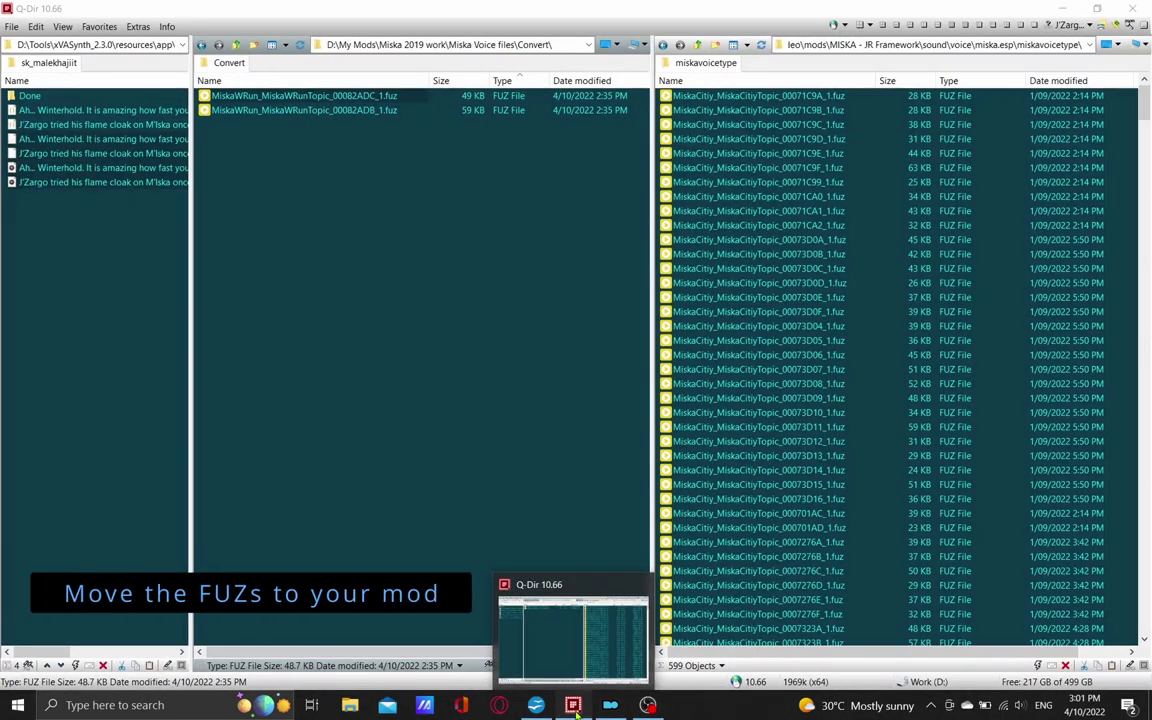
In Q-Dir, move both MiskaWRun FUZ files from the Convert folder into the mod's miskavoicetype folder.
left_click(575, 705)
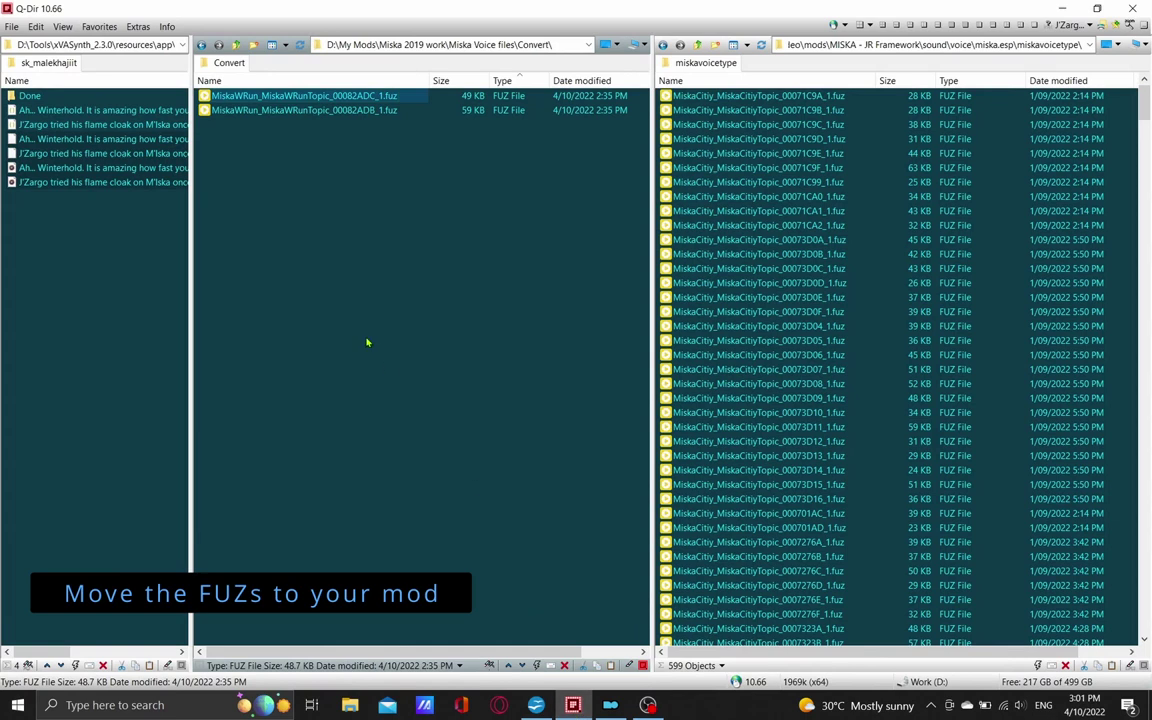
left_click(262, 112, "shift")
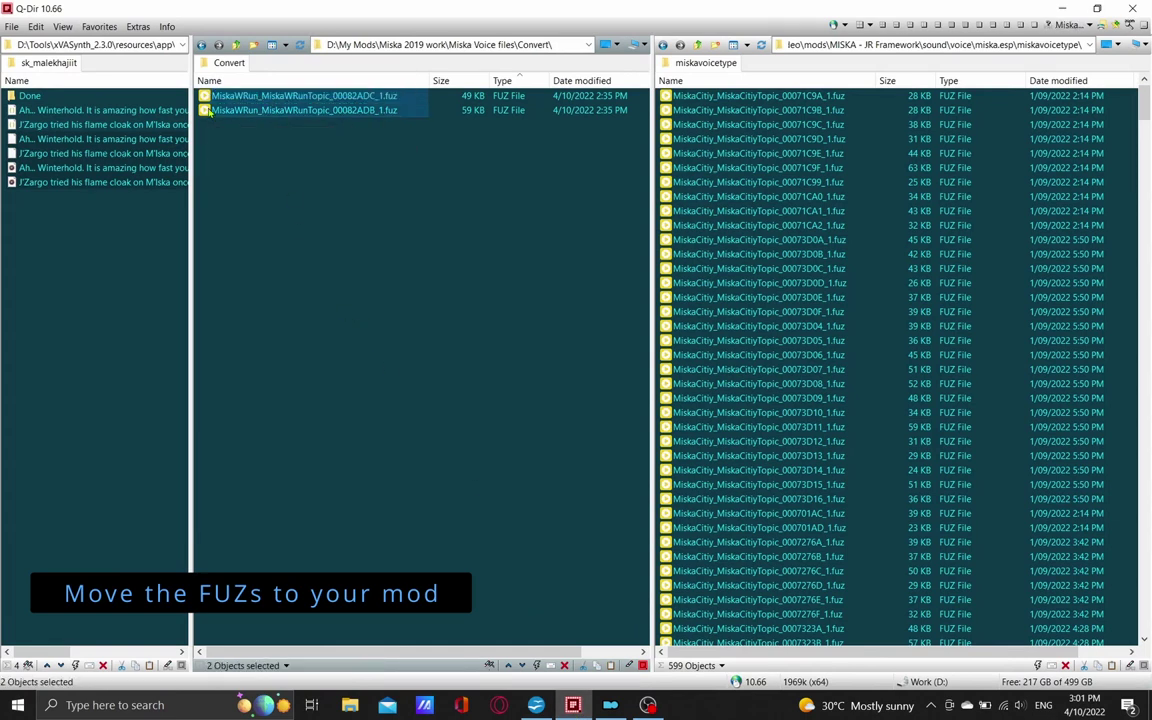
left_click_drag(207, 111, 898, 476)
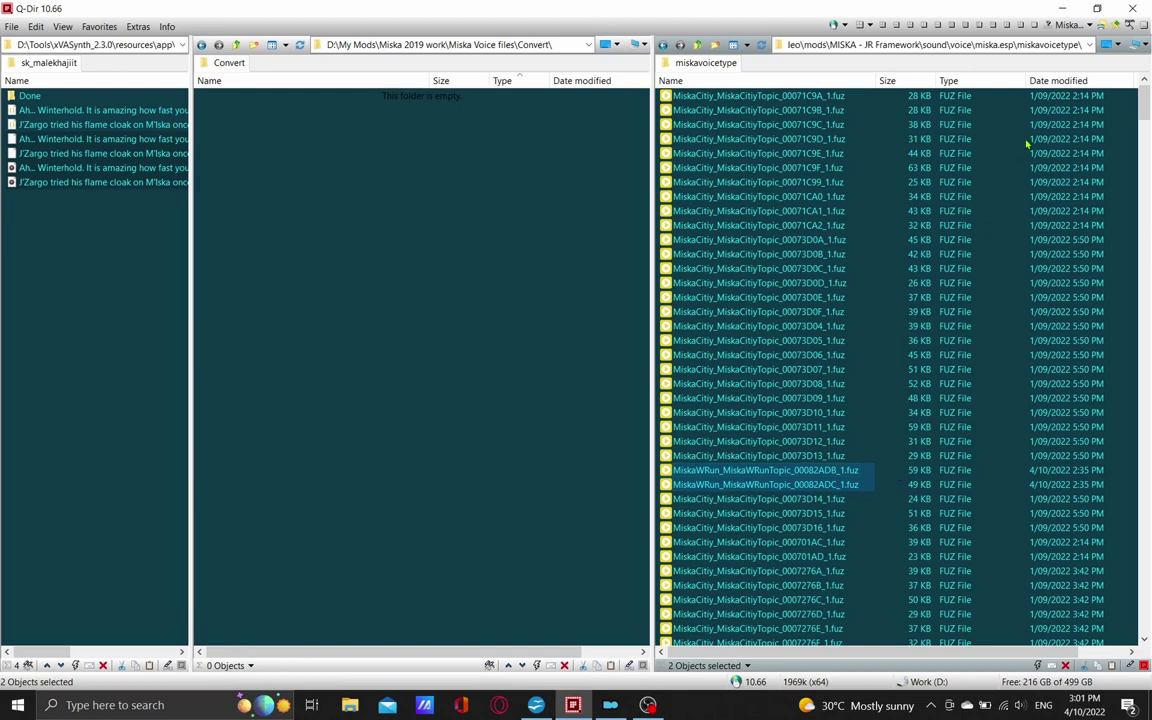
Return to Miska Dialogue.ods and give the two finished Winterhold rows, A63:C64, a pale yellow cell background.
left_click(1063, 9)
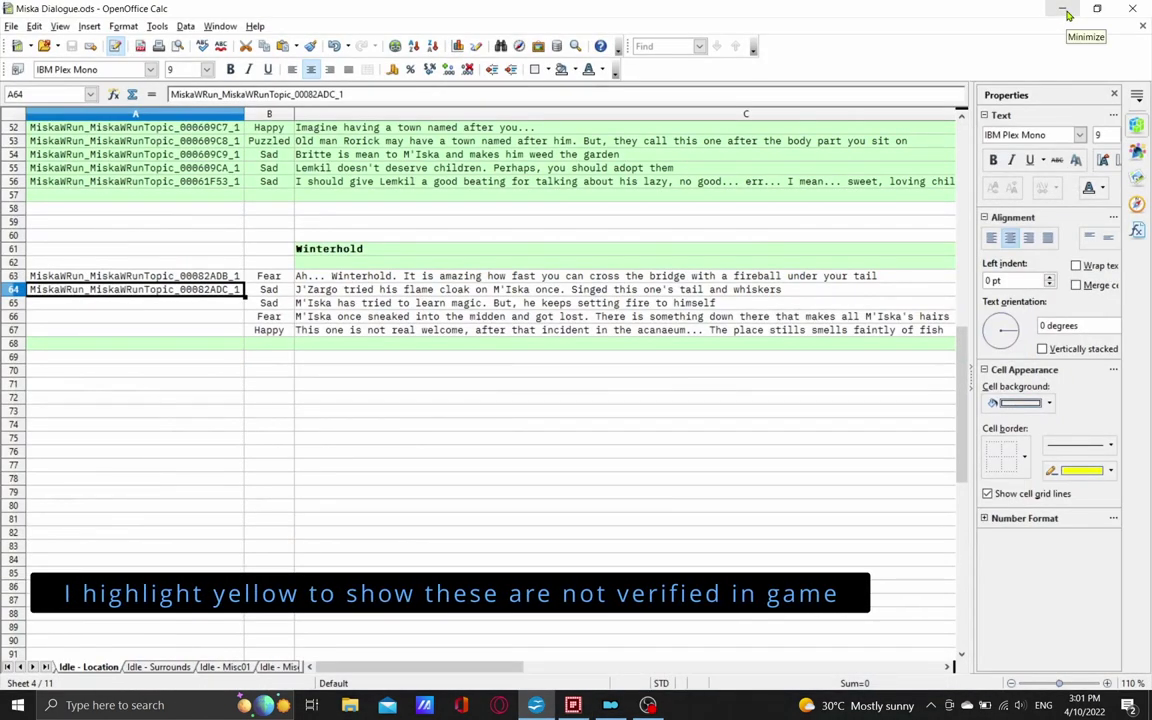
left_click(839, 278)
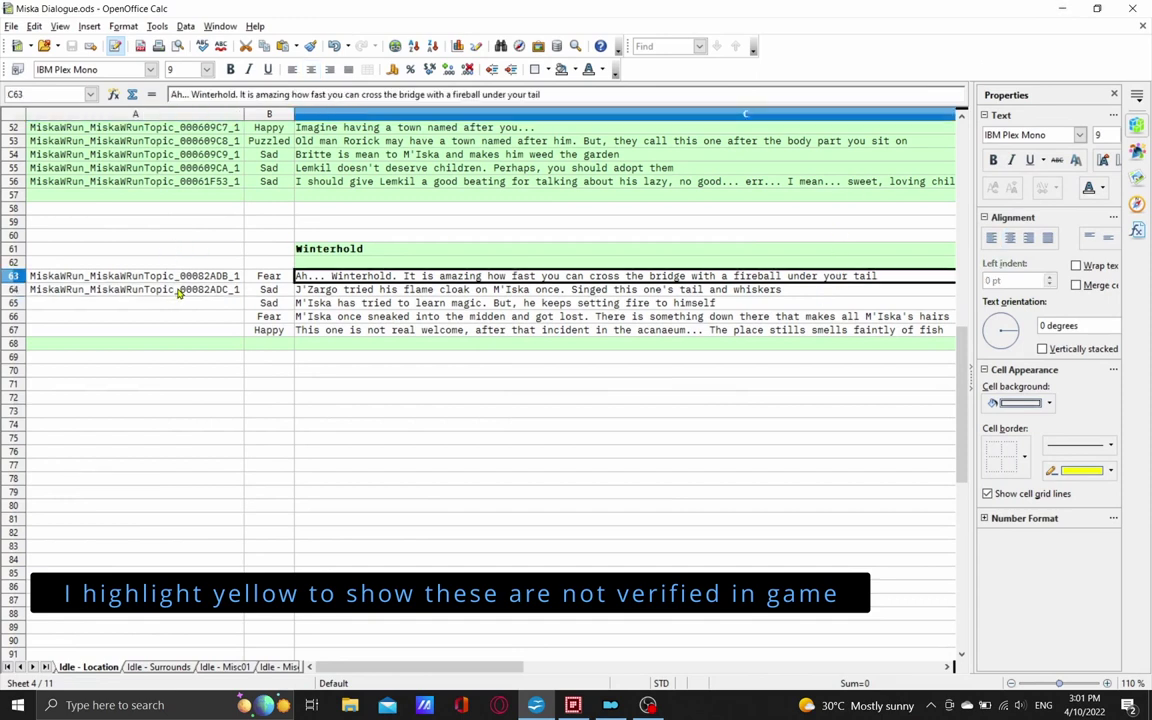
left_click(179, 290, "shift")
left_click(1045, 403)
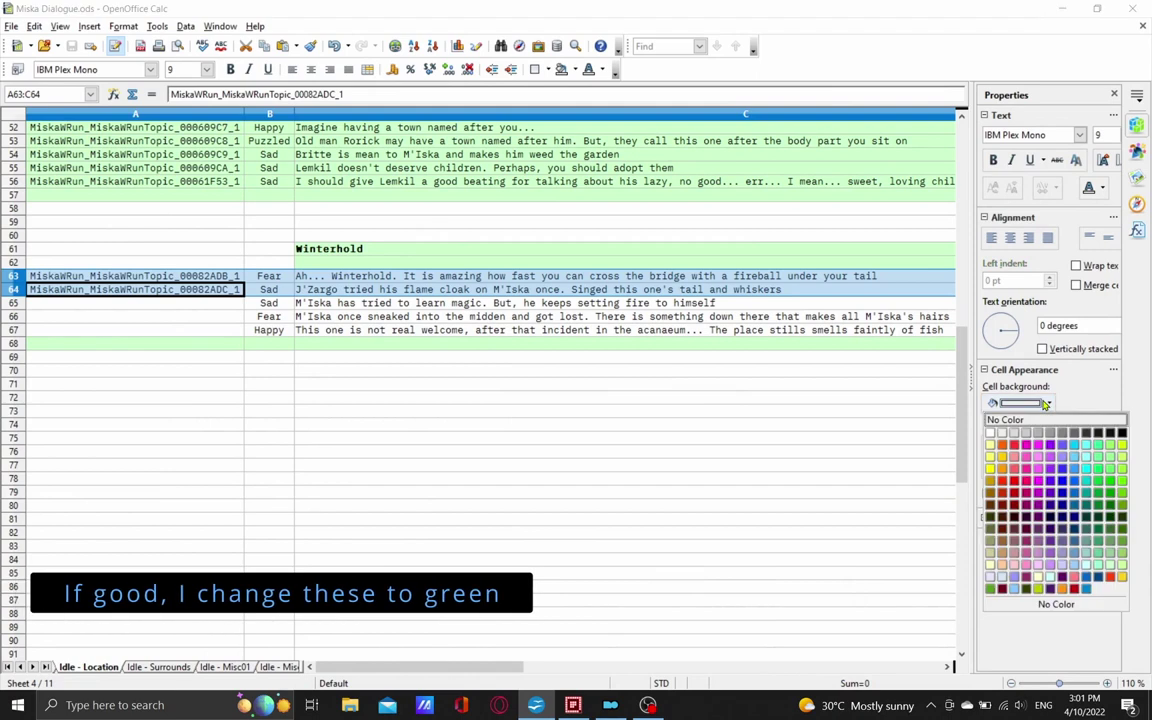
left_click(1003, 551)
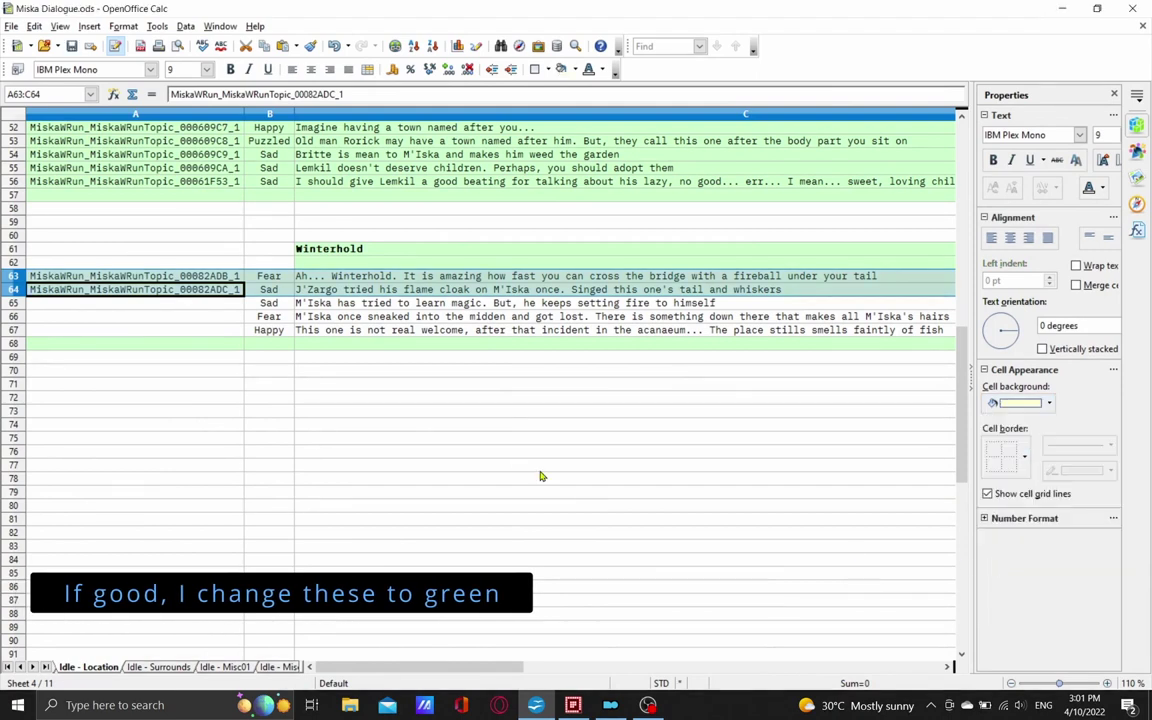
left_click(514, 464)
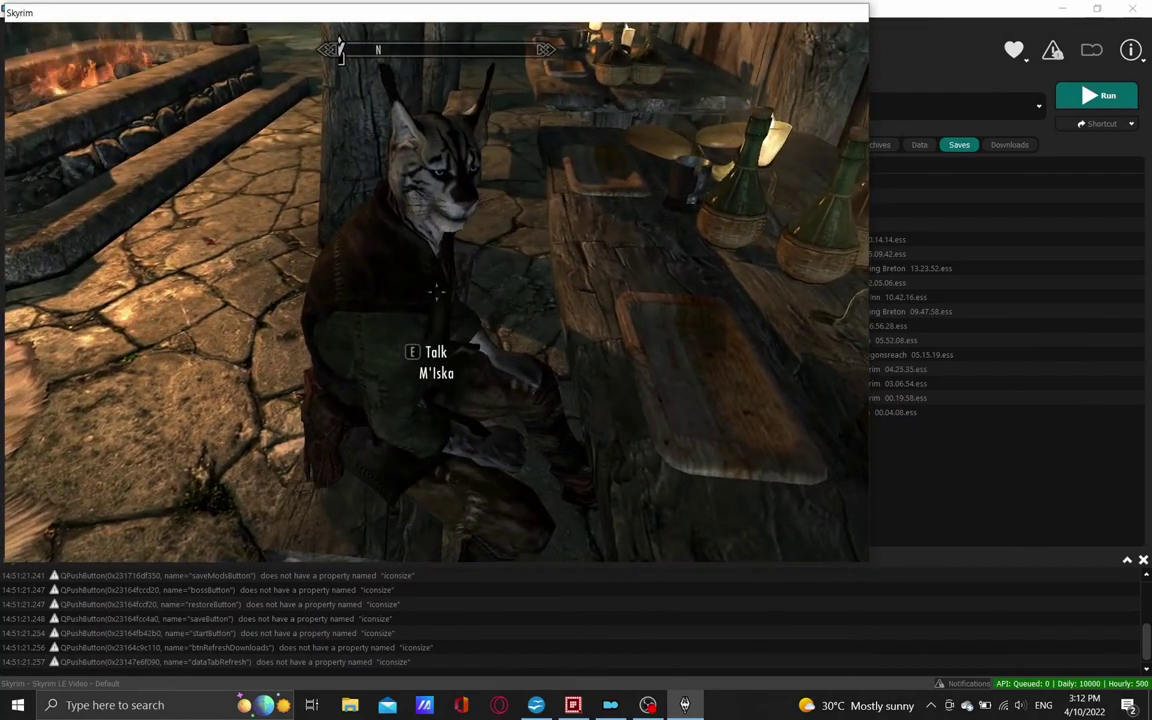
In Skyrim, talk to M'Iska, choose "Follow me for a good time", then open "Let's trade" and show the player's weapons.
key("e")
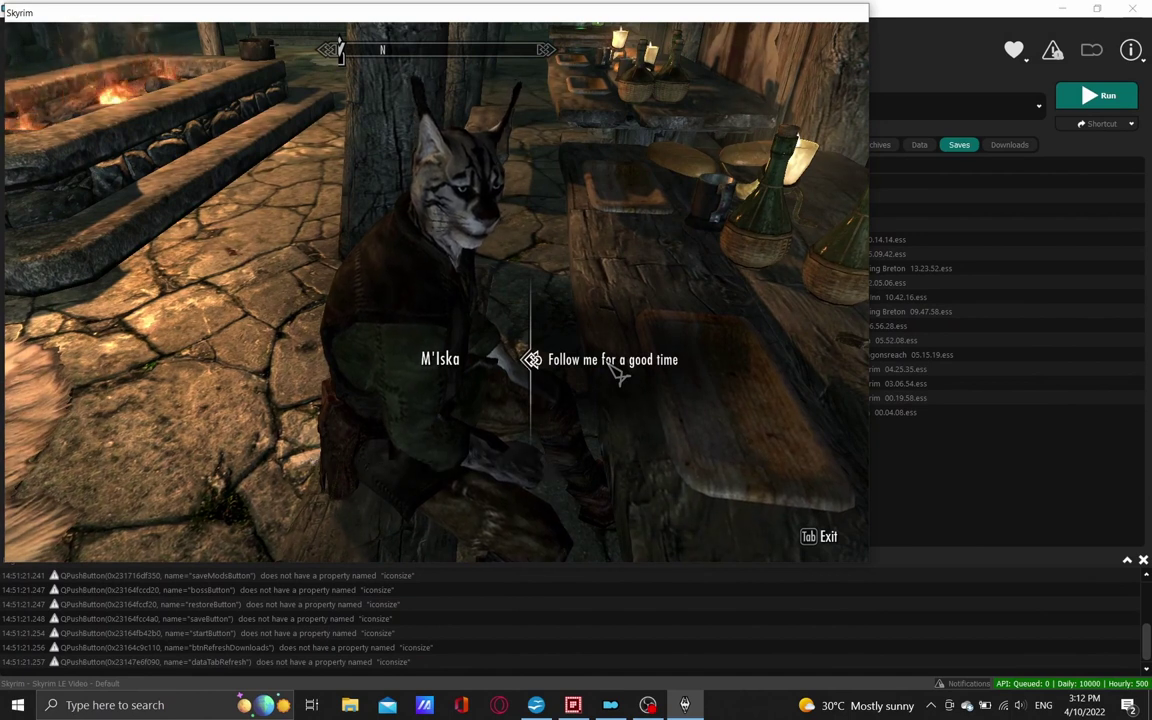
left_click(620, 373)
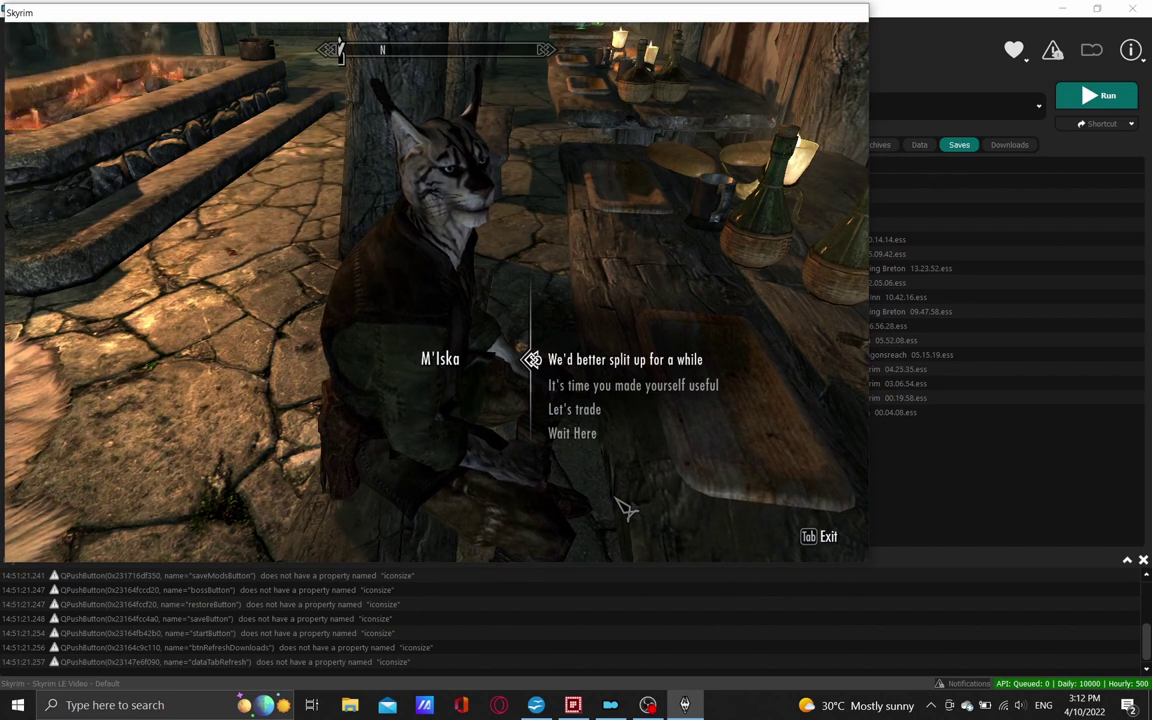
left_click(590, 412)
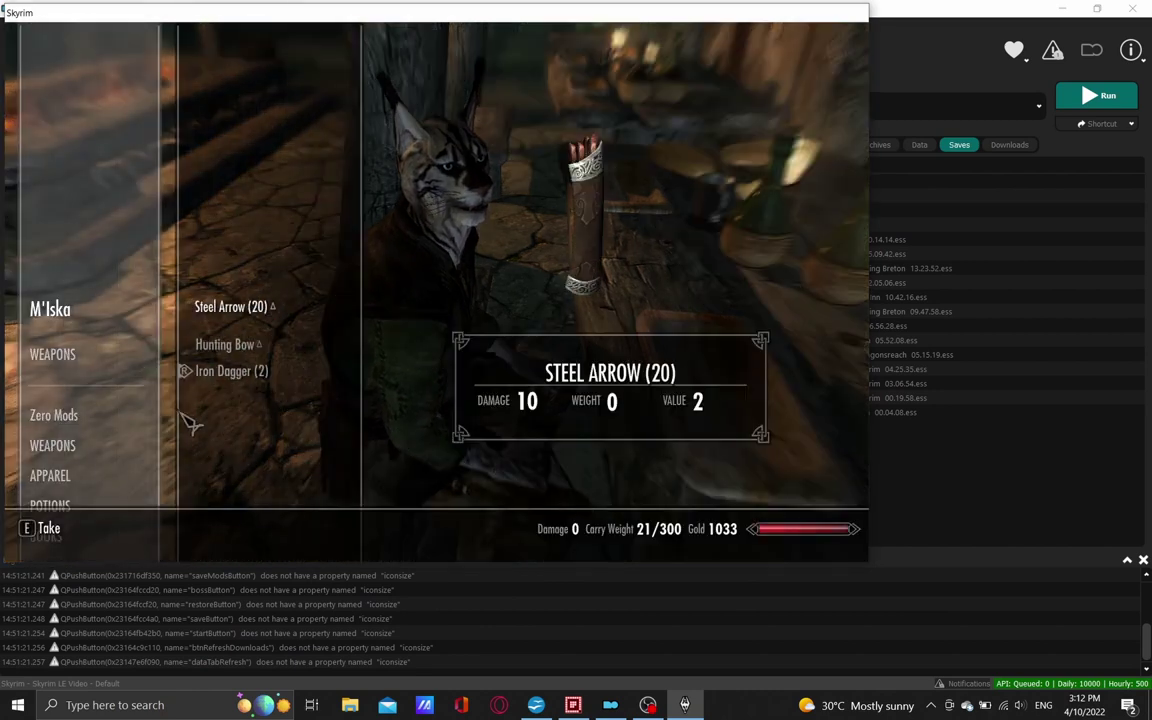
left_click(70, 452)
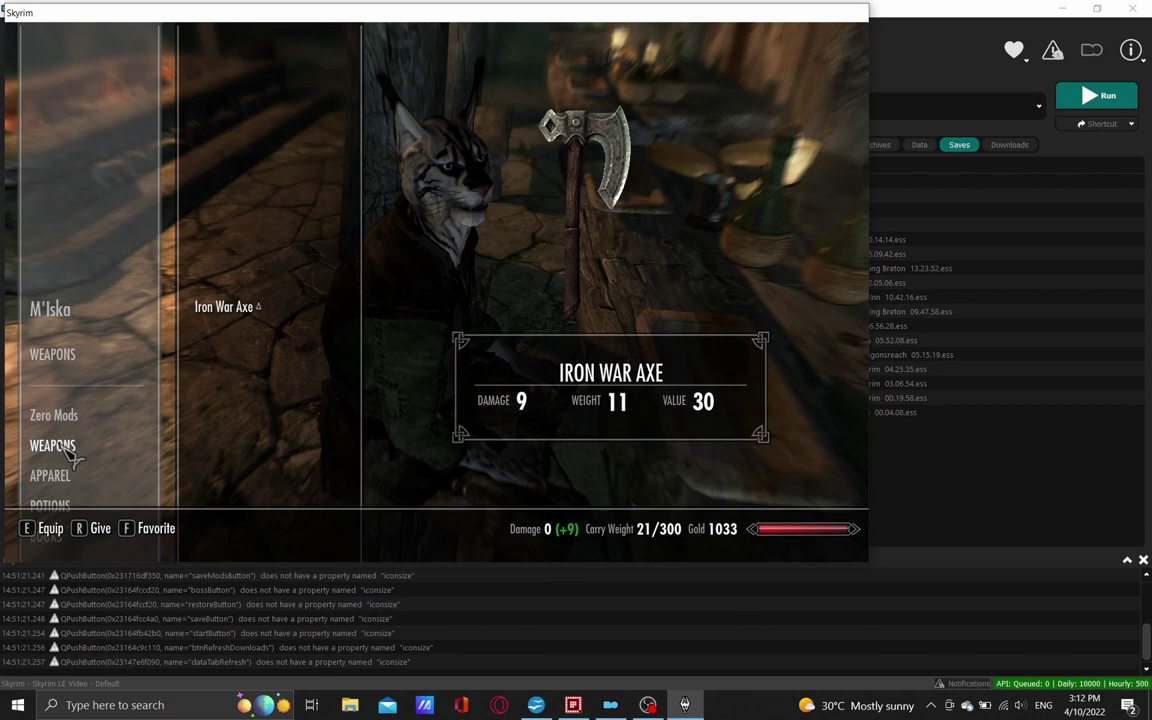